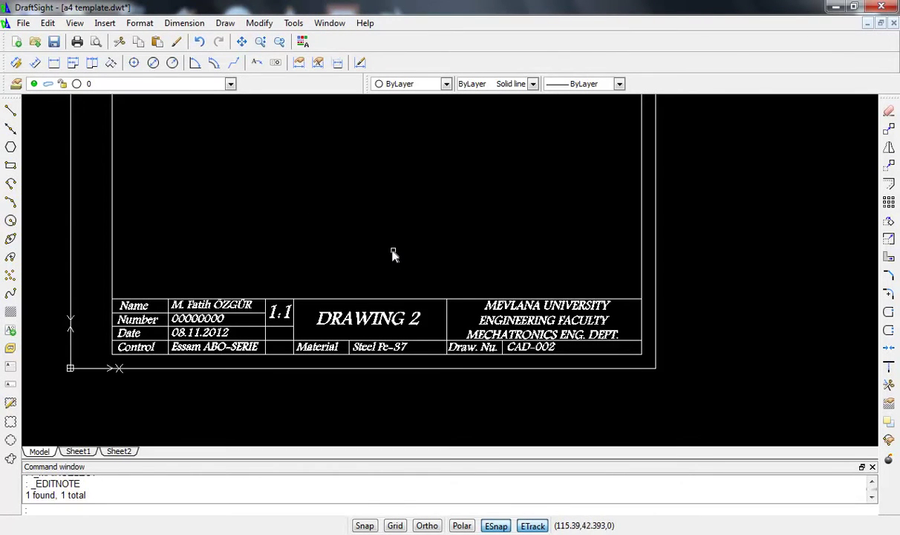
- Pan and zoom the view to bring the empty sheet frame into place
scroll(406, 251, "up", 1)
scroll(349, 288, "up", 1)
scroll(349, 288, "up", 1)
middle_click_drag(344, 291, 236, 248)
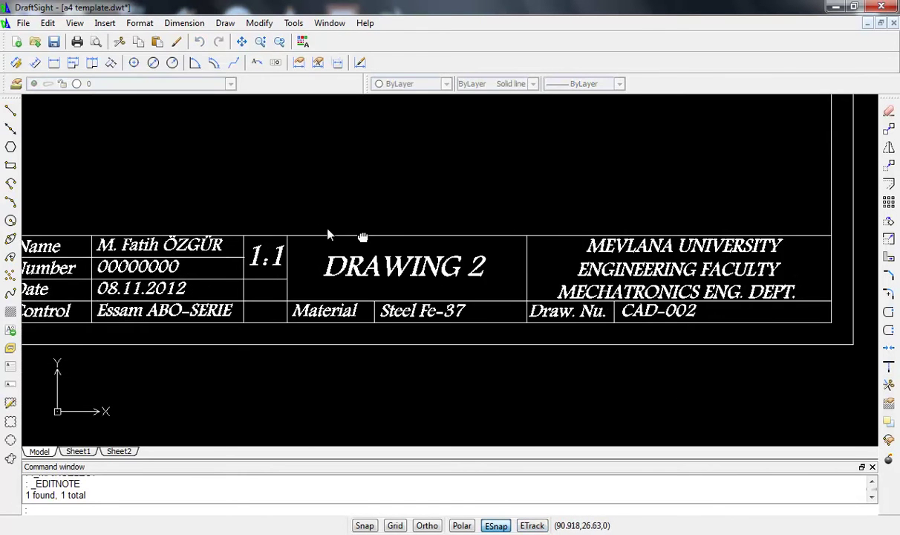
scroll(346, 241, "down", 2)
scroll(687, 213, "down", 1)
middle_click_drag(687, 213, 352, 357)
scroll(405, 285, "down", 1)
scroll(395, 249, "down", 1)
scroll(431, 234, "down", 2)
mouse_move(440, 234)
middle_mouse_down()
mouse_move(376, 266)
mouse_move(285, 259)
middle_mouse_up()
scroll(367, 261, "up", 1)
scroll(366, 261, "up", 2)
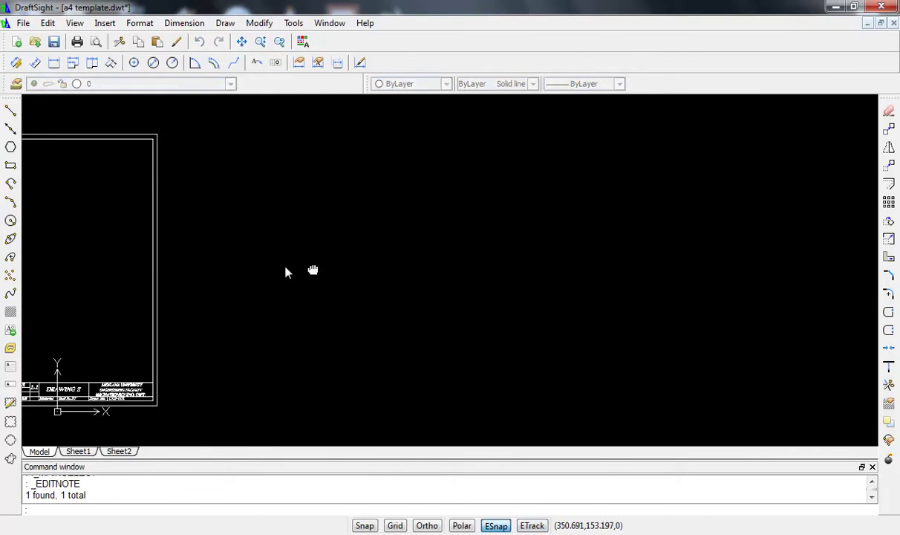
- With Ortho on, draw a closed rectangle with edges 23, 82 and 23, closed with C
left_click(11, 110)
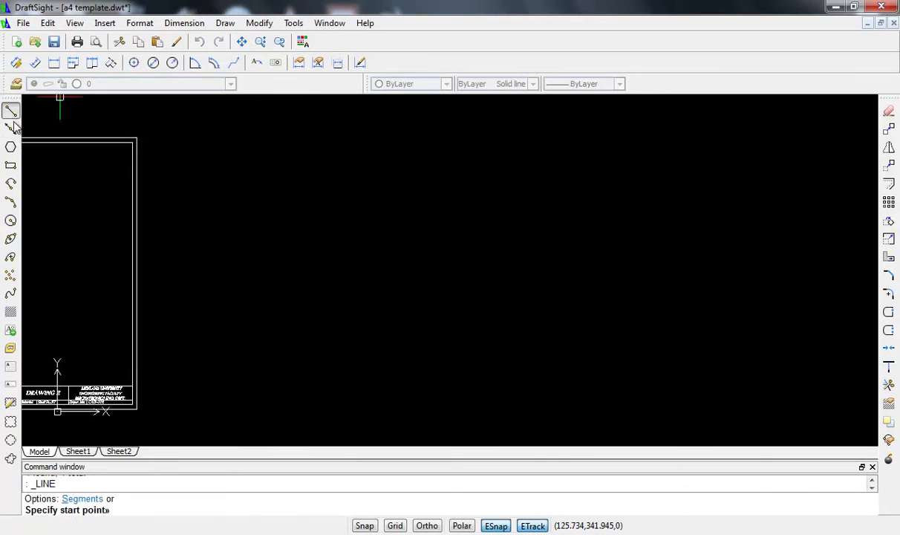
left_click(282, 187)
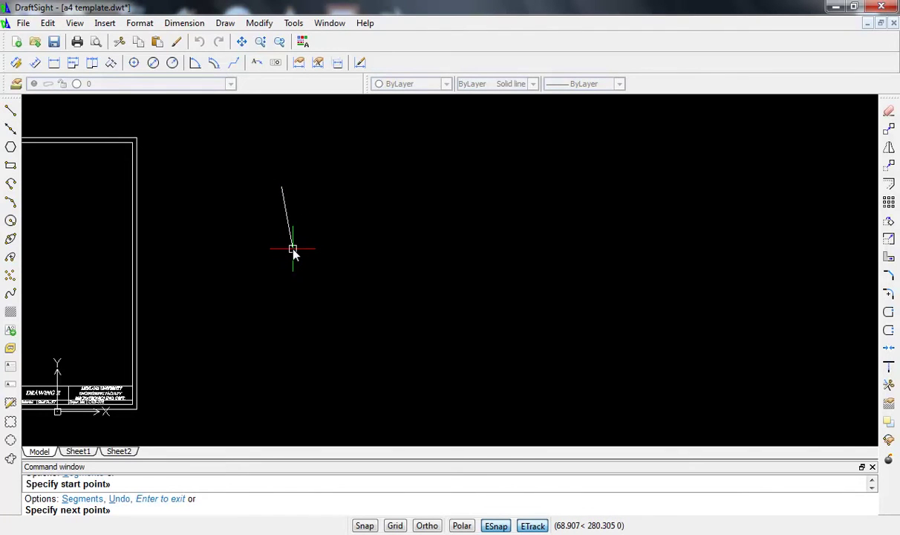
key("F8")
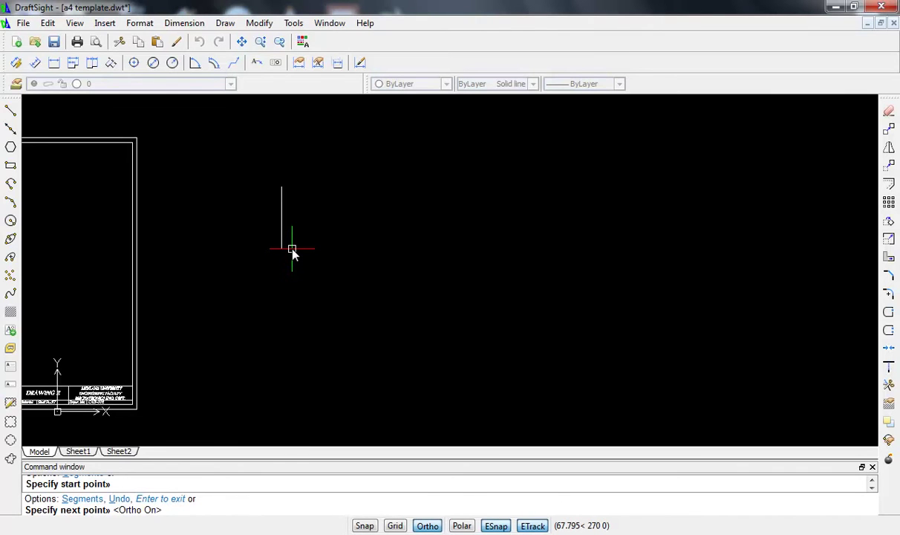
type("23")
key("Return")
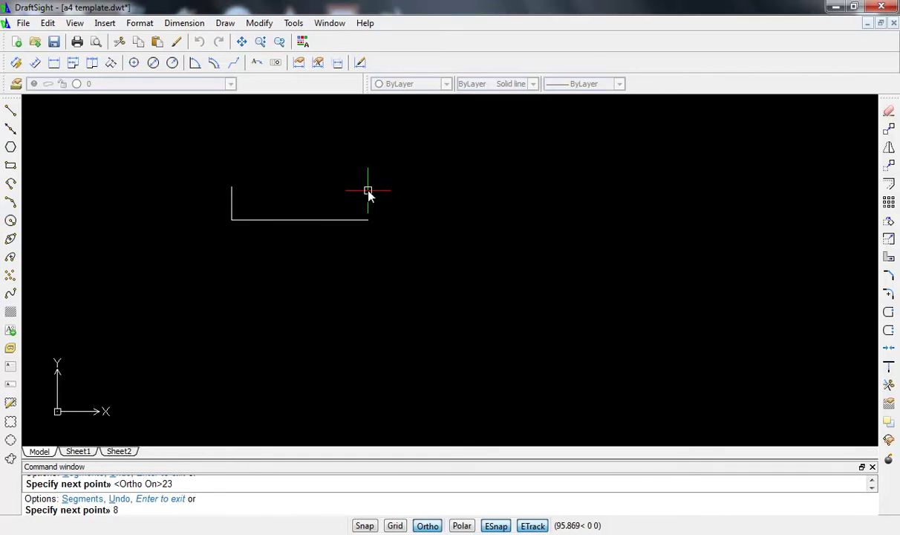
key("Return")
scroll(364, 190, "up", 2)
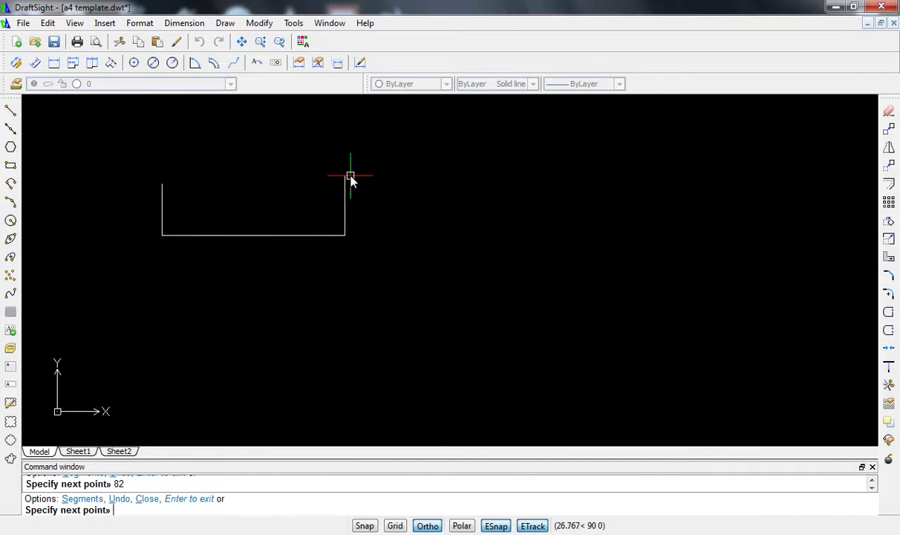
type("23")
key("Return")
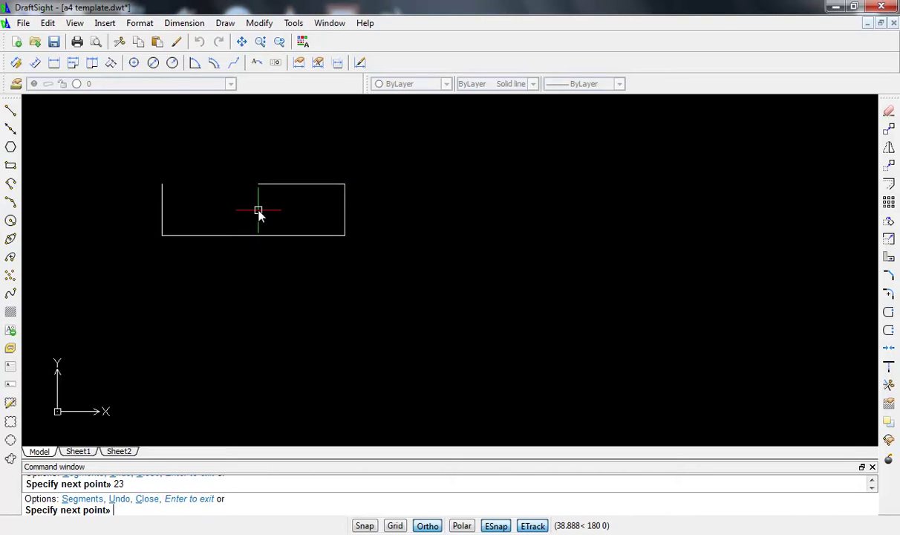
type("c")
key("Return")
scroll(220, 214, "up", 2)
scroll(220, 214, "down", 1)
scroll(219, 214, "up", 1)
scroll(220, 216, "up", 1)
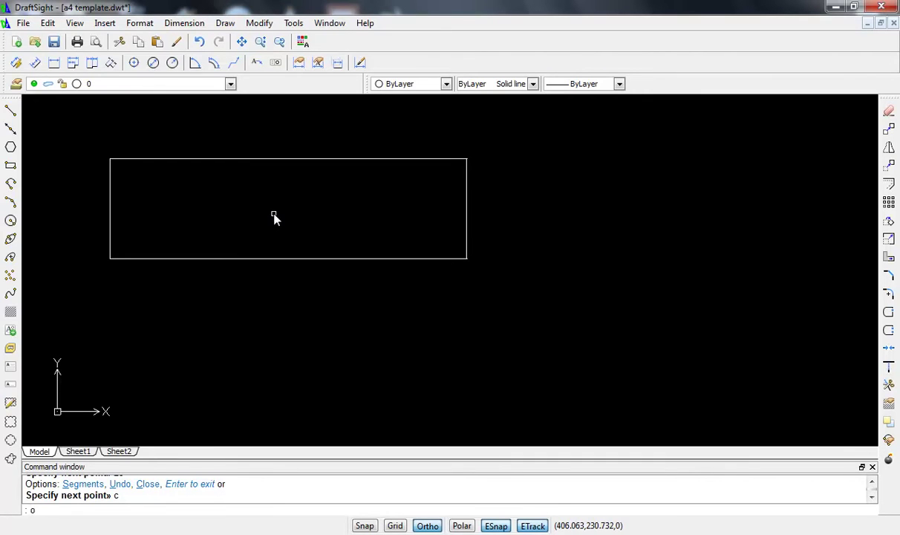
key("Return")
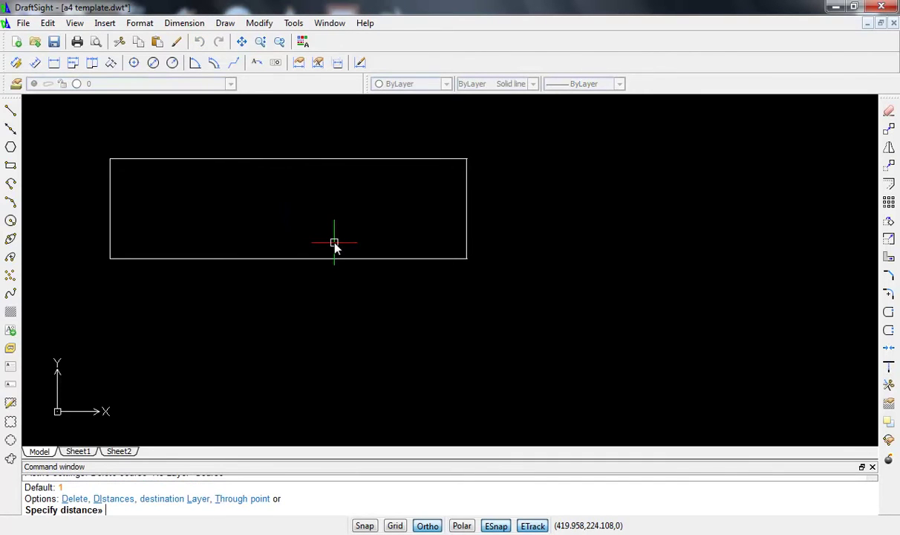
type("4")
- Offset the right and bottom edges by 4, then undo those copies
key("Return")
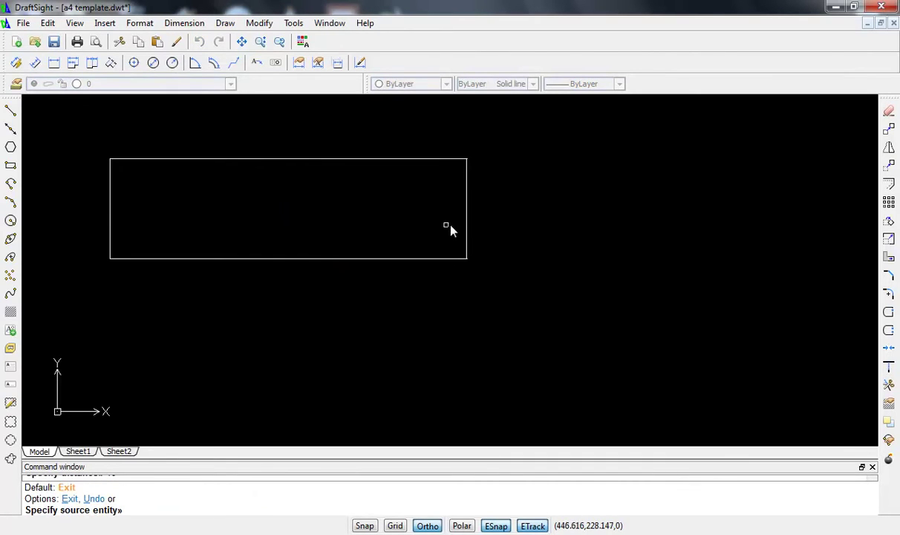
left_click(466, 227)
left_click(527, 225)
left_click(428, 258)
left_click(418, 311)
scroll(405, 312, "down", 2)
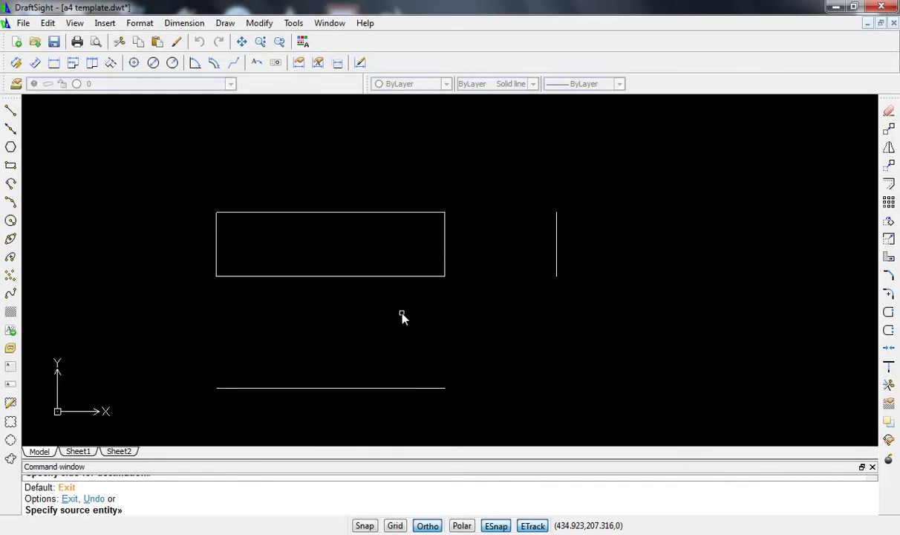
key("Escape")
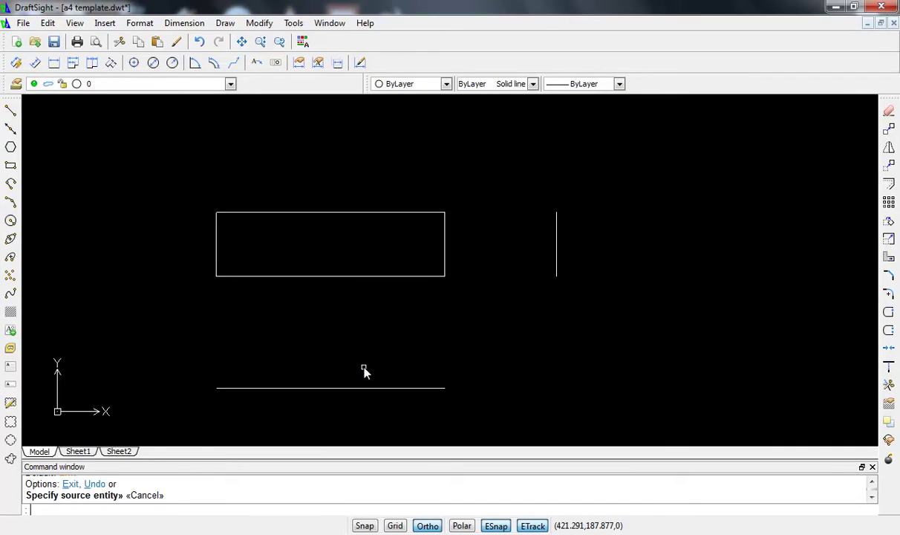
key("ctrl+z")
key("ctrl+z")
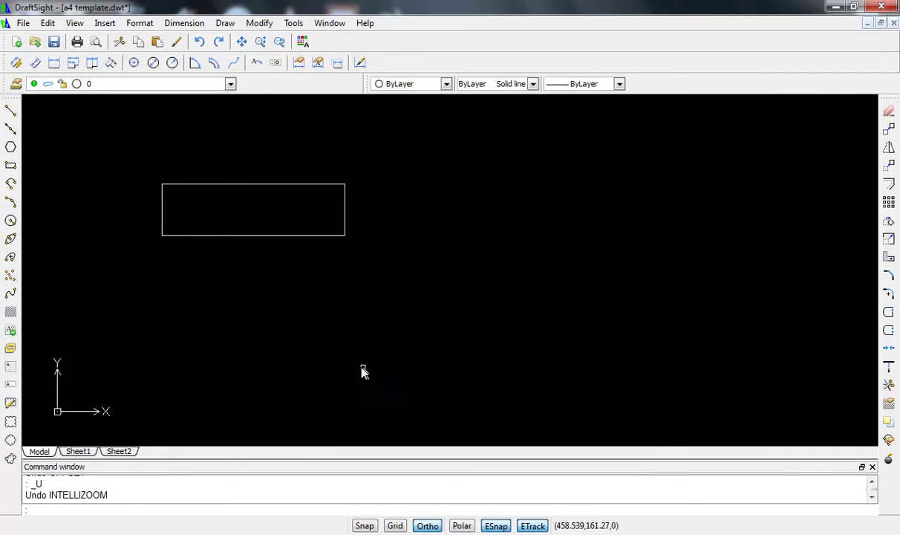
- Offset the bottom edge 20 units downward and the right edge 20 units rightward
key("Return")
type("20")
key("Return")
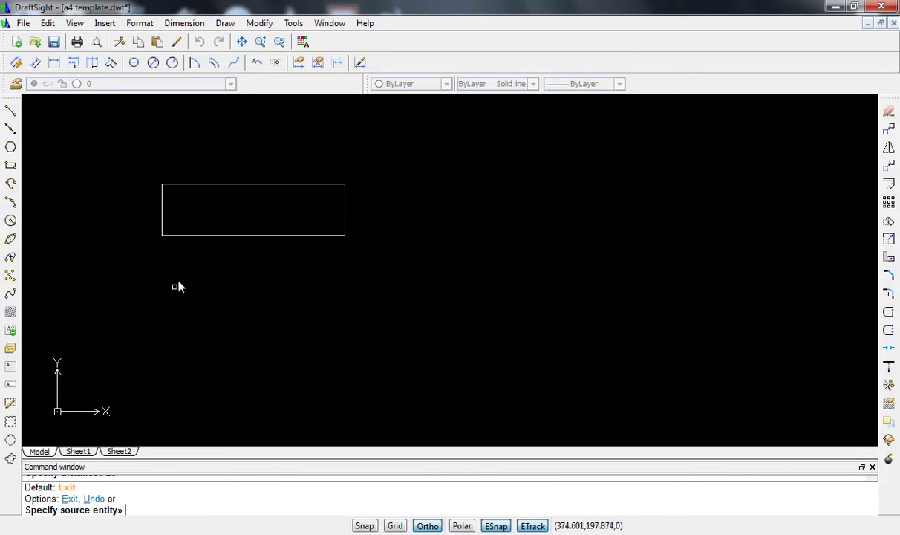
left_click(251, 239)
left_click(256, 317)
left_click(345, 221)
left_click(421, 223)
key("Escape")
scroll(305, 246, "up", 1)
scroll(300, 247, "up", 1)
scroll(299, 248, "down", 2)
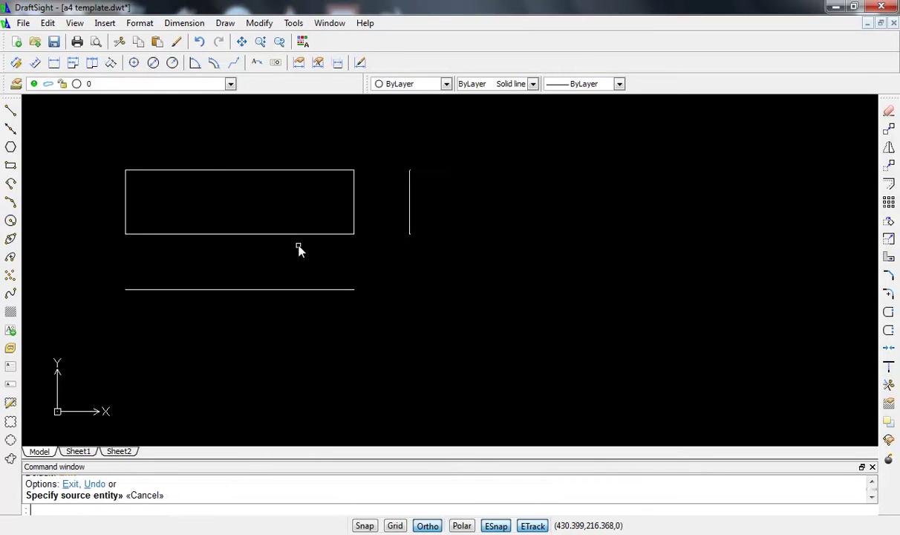
scroll(298, 248, "up", 1)
- Draw the lower rectangle's 40-unit left edge and 82-unit bottom edge from the offset line
type("l")
key("Return")
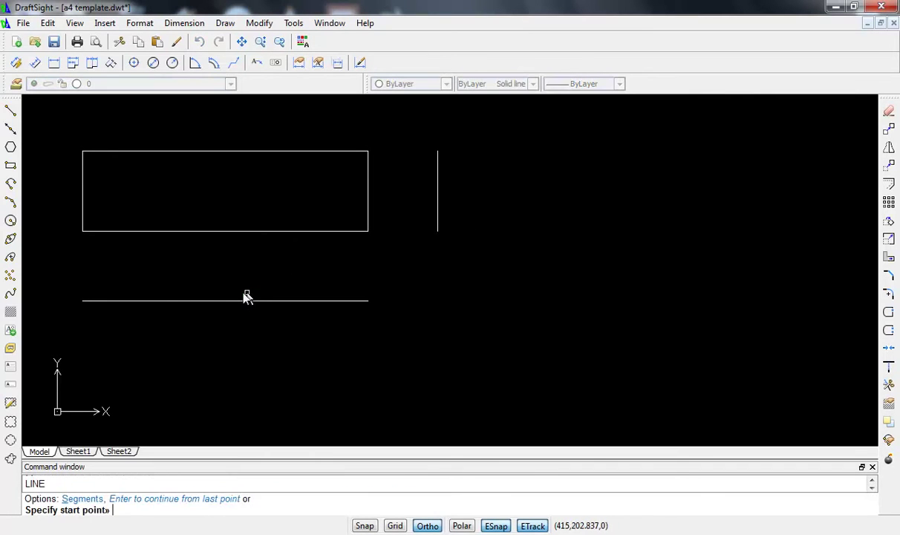
middle_click_drag(116, 324, 216, 259)
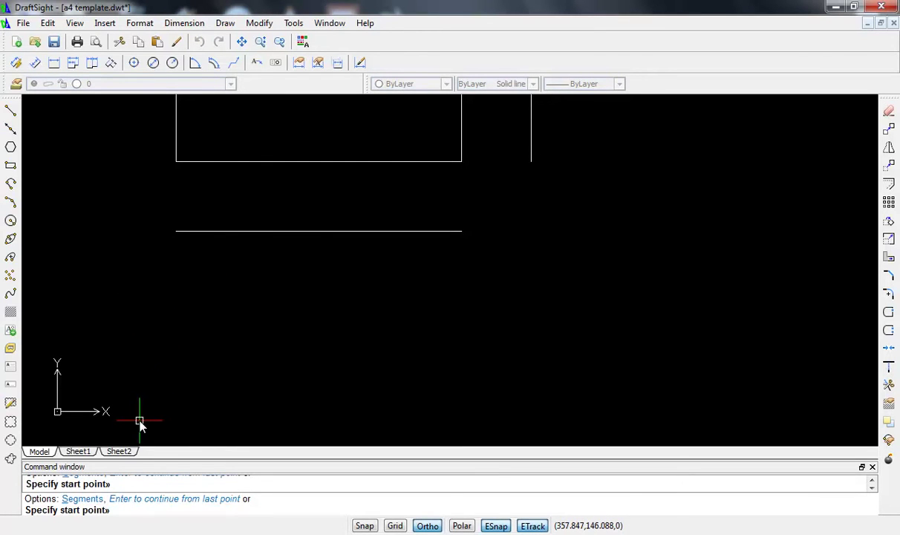
left_click(176, 231)
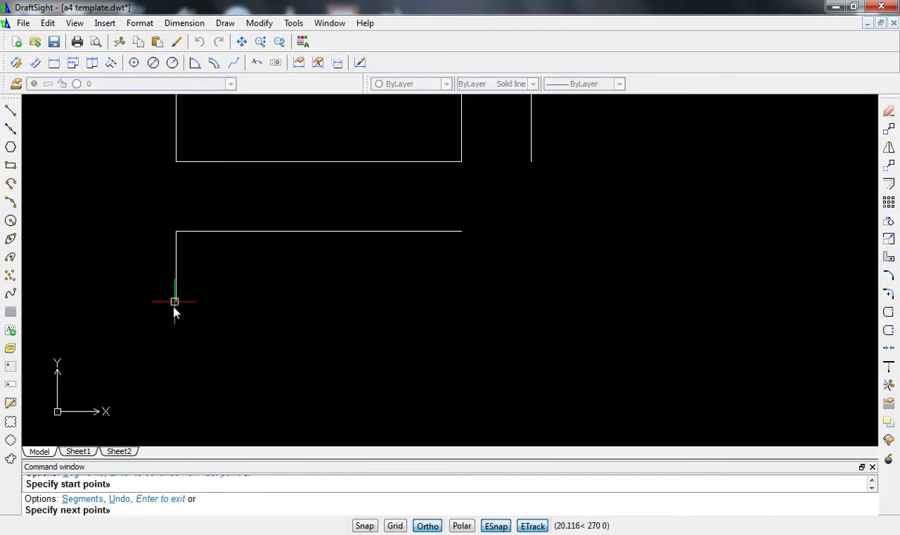
type("40")
key("Return")
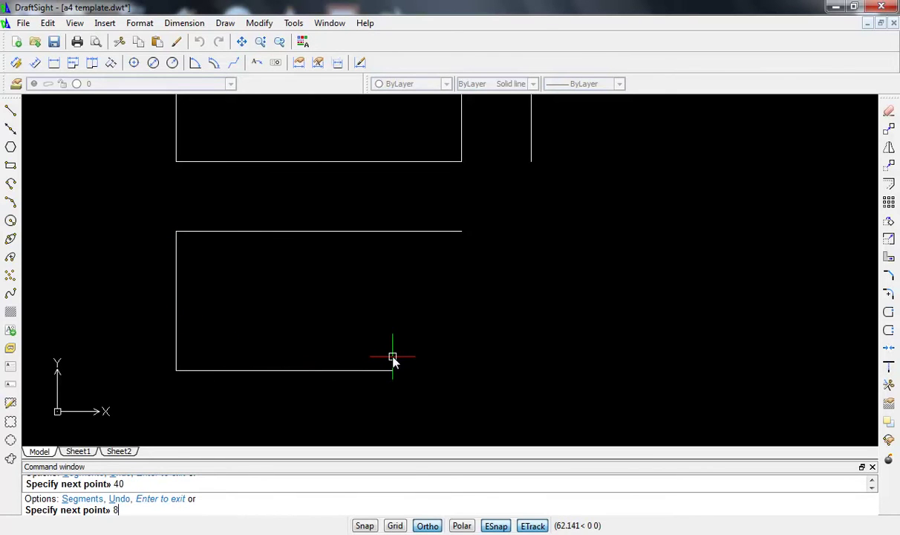
key("Return")
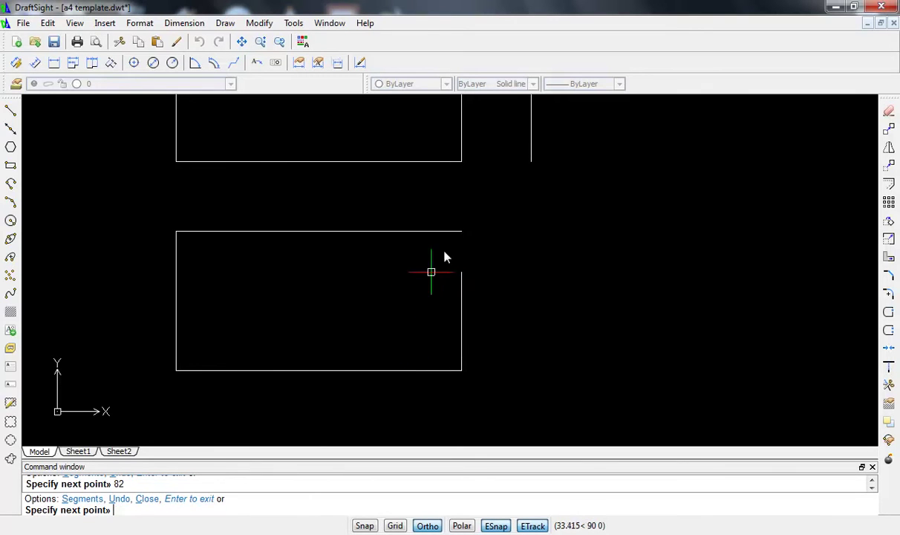
key("Escape")
scroll(568, 247, "down", 2)
middle_click_drag(572, 249, 402, 287)
scroll(422, 256, "up", 2)
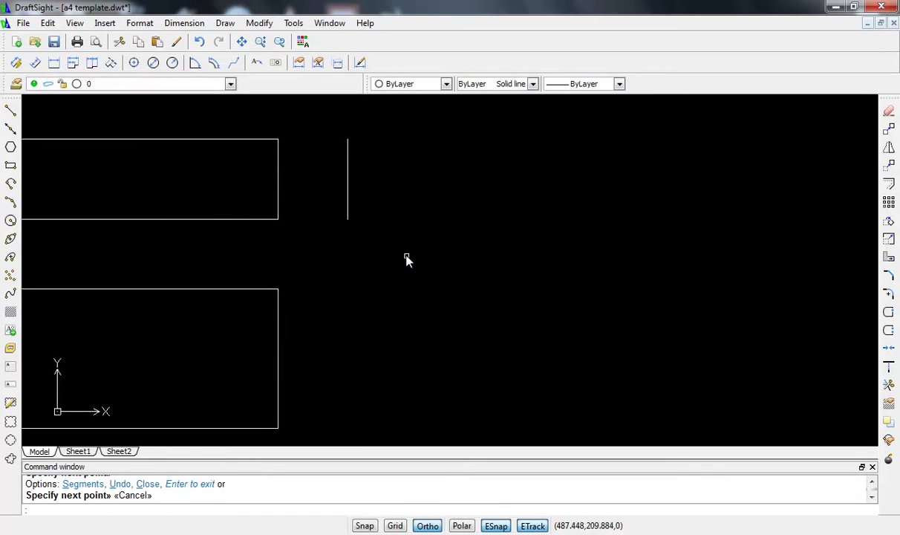
- Draw the right-hand rectangle with a 40 bottom edge, 23 right edge, and top back to start
type("l")
key("Return")
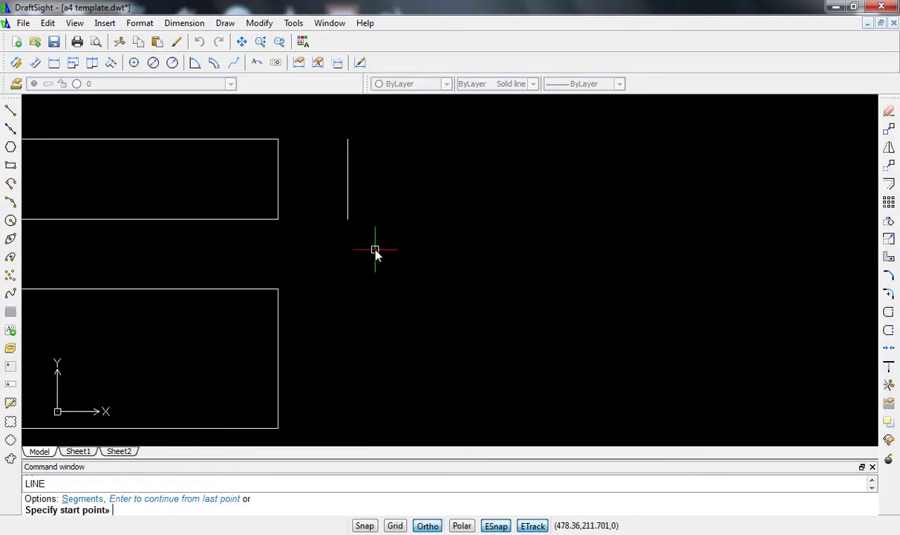
left_click(348, 219)
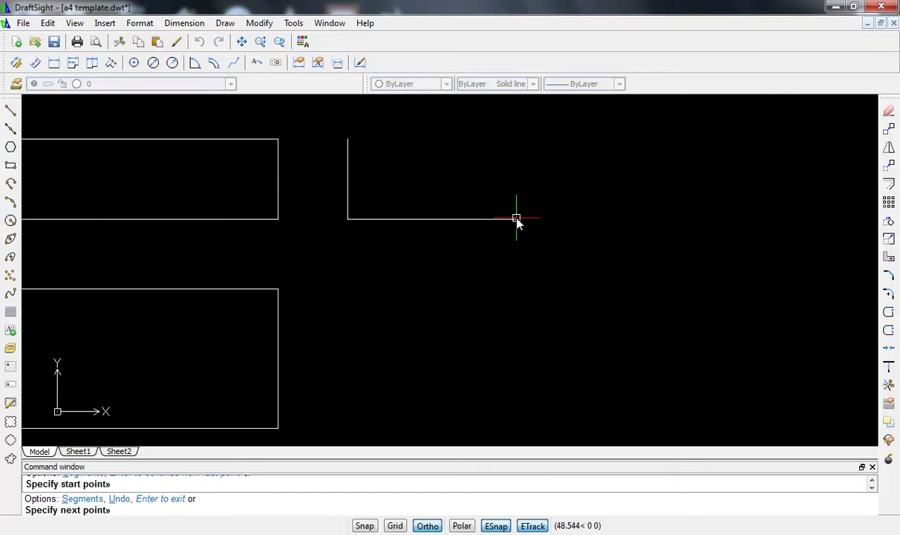
type("40")
key("Return")
type("23")
key("Return")
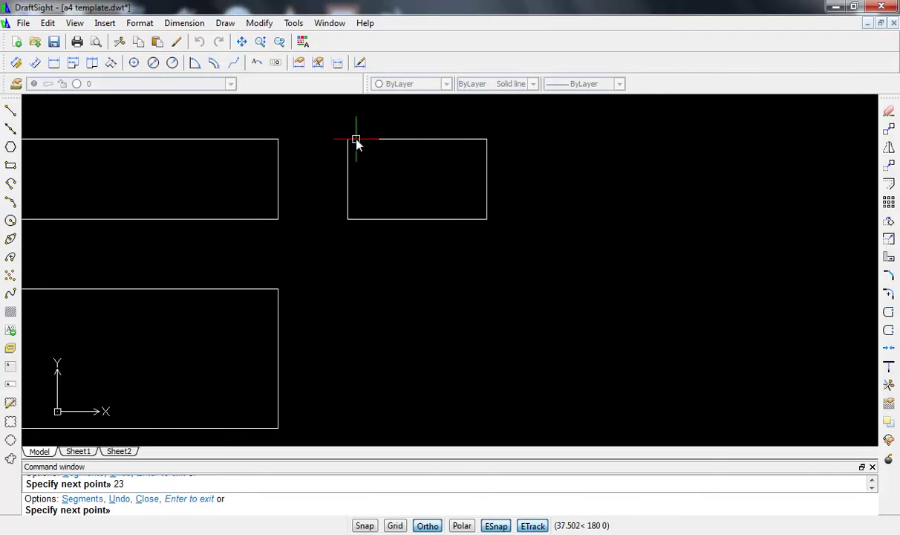
left_click(347, 139)
key("Escape")
- Offset the top rectangle's bottom edge 20 units upward
scroll(379, 281, "down", 1)
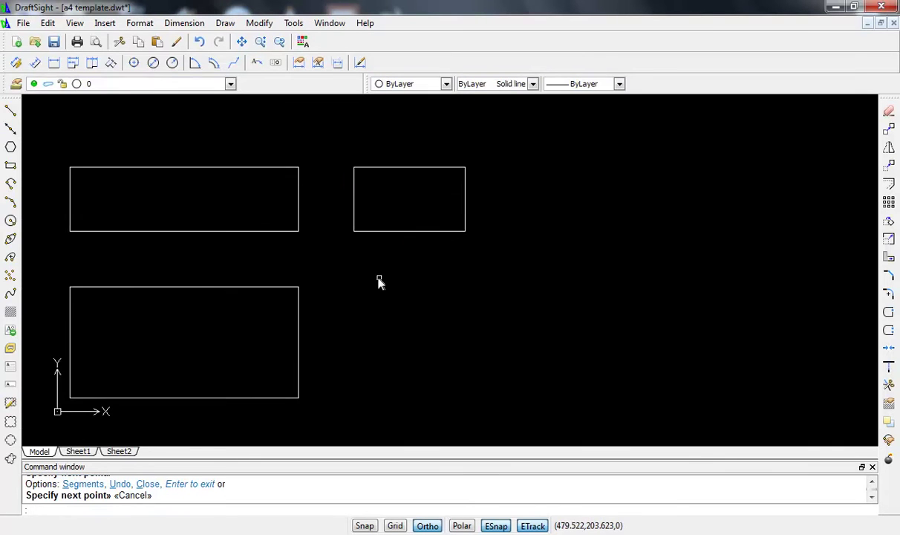
scroll(378, 282, "down", 1)
middle_click_drag(374, 279, 428, 256)
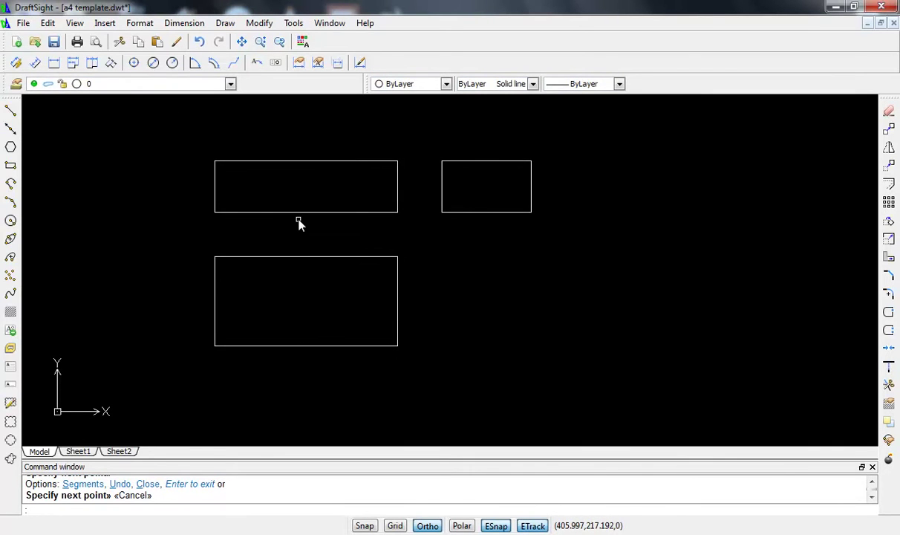
scroll(298, 221, "up", 1)
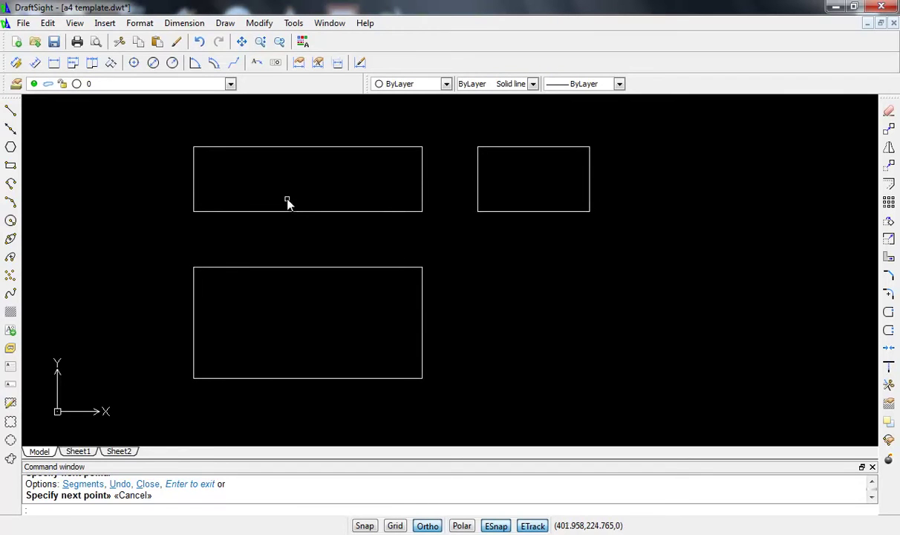
middle_click_drag(288, 202, 314, 193)
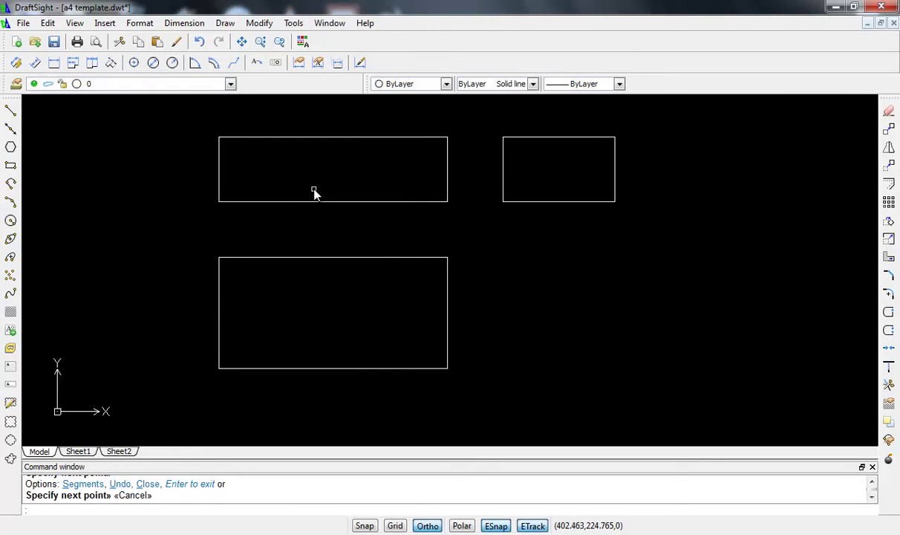
scroll(314, 191, "up", 2)
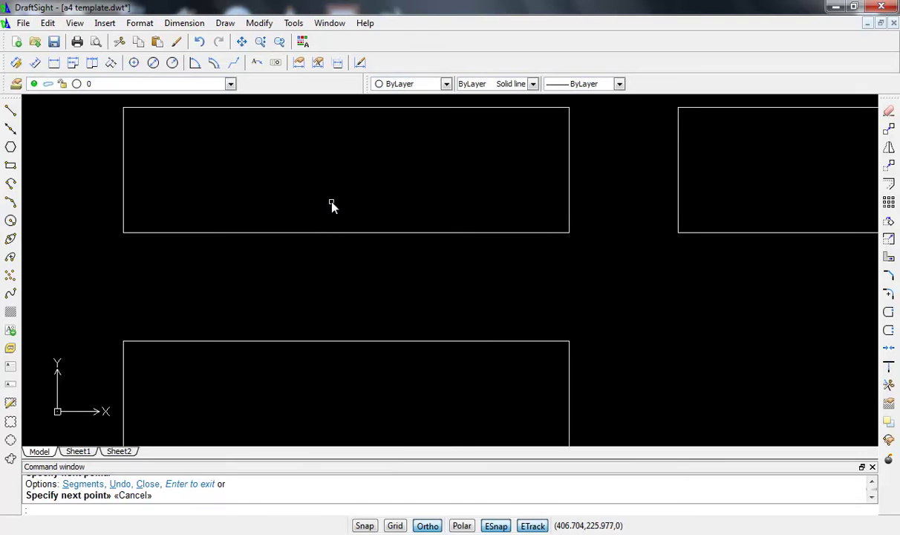
type("o")
key("Return")
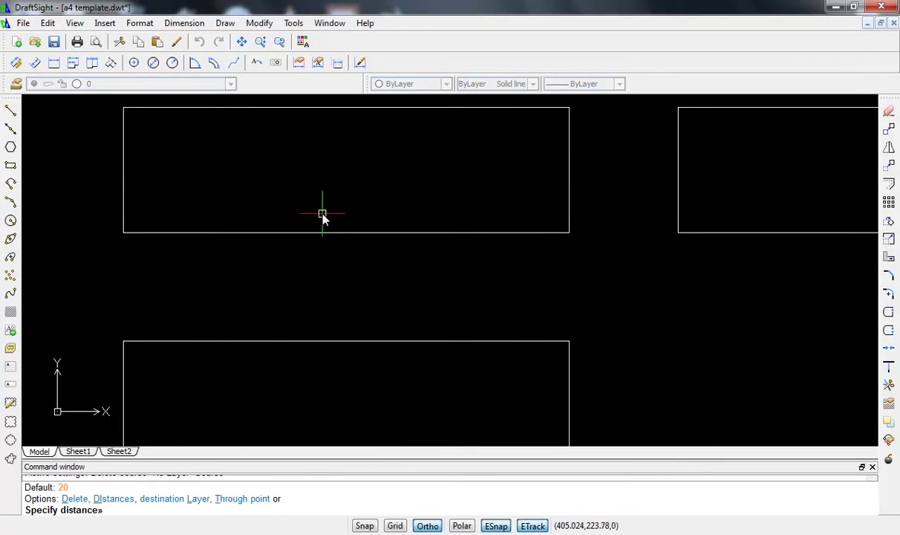
key("Return")
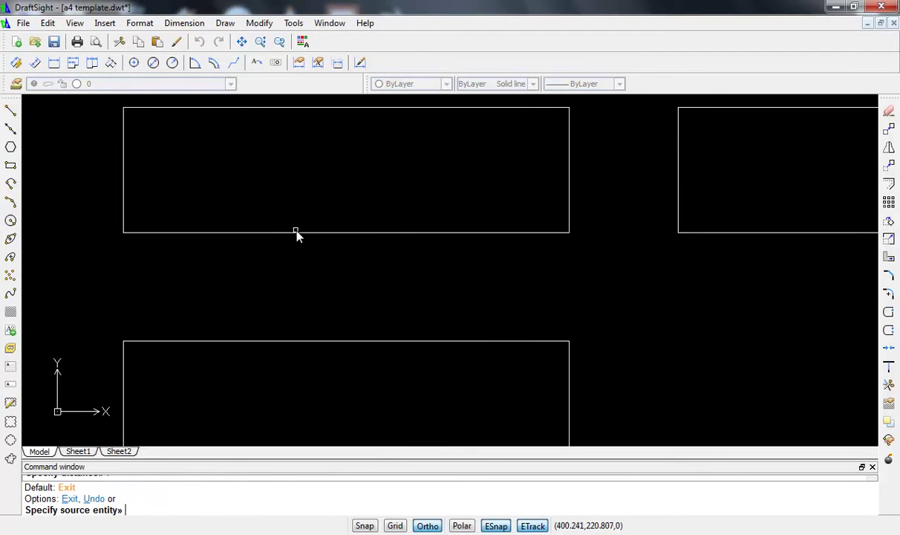
left_click(297, 232)
left_click(299, 200)
key("Escape")
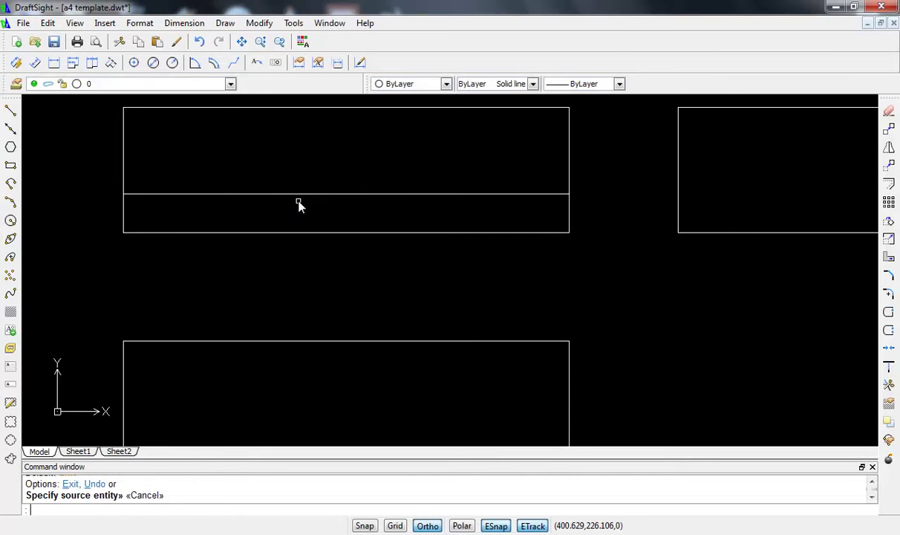
- Offset the new horizontal line upward again at the same distance
key("Return")
key("Return")
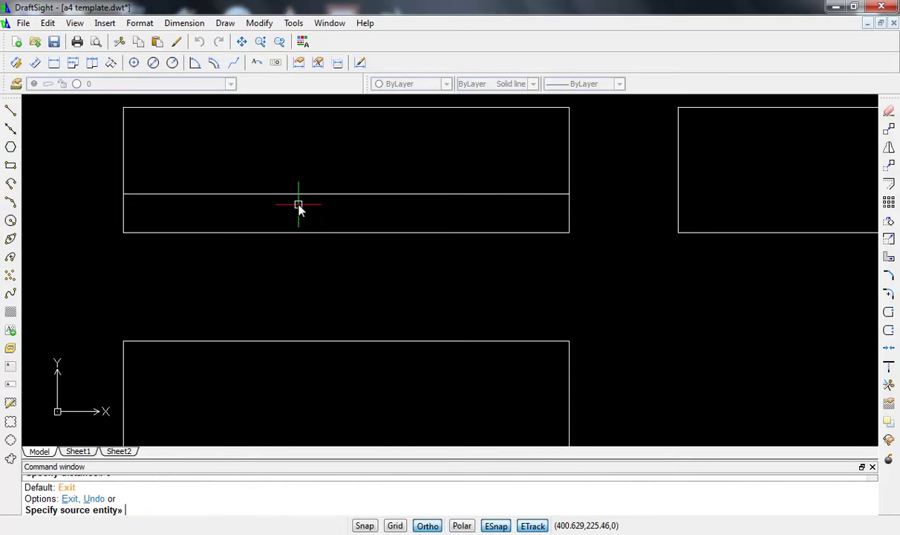
left_click(282, 194)
left_click(282, 177)
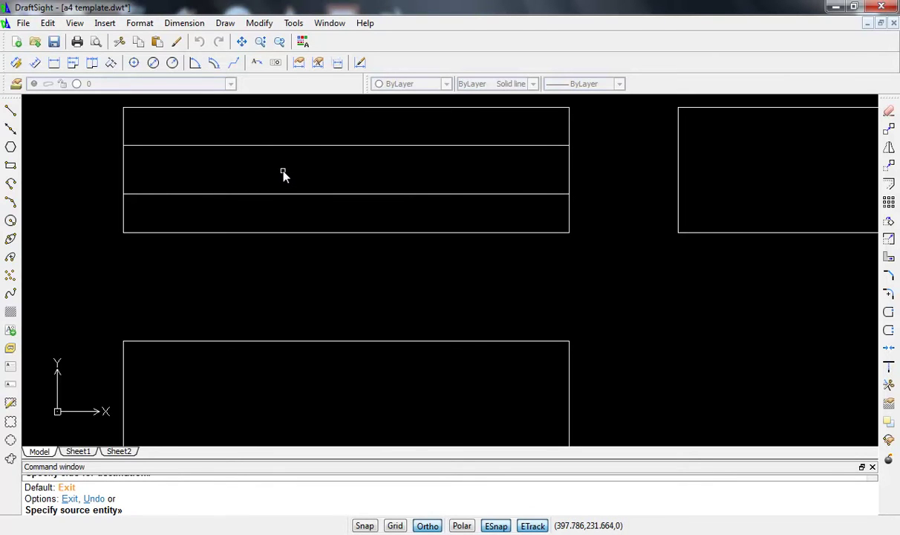
key("Escape")
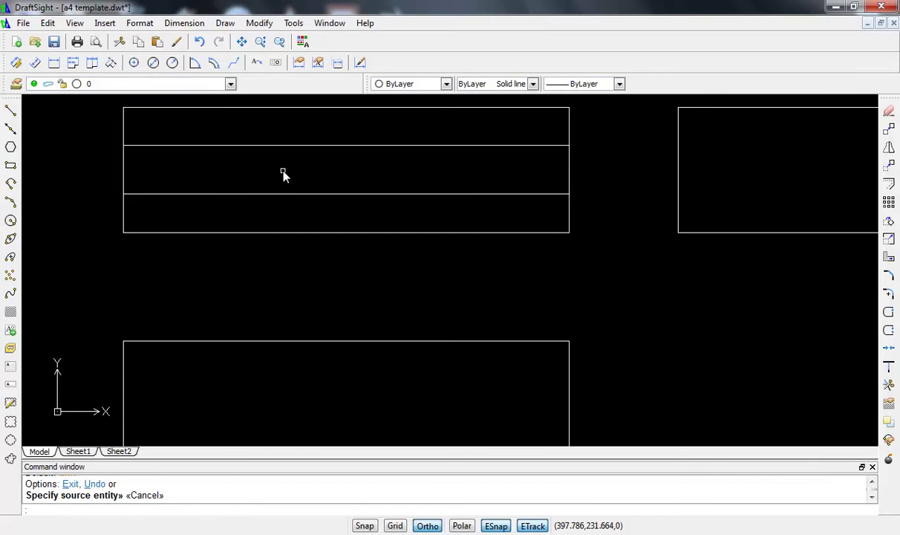
- Offset the top rectangle's left edge 12 units to the right
type("o")
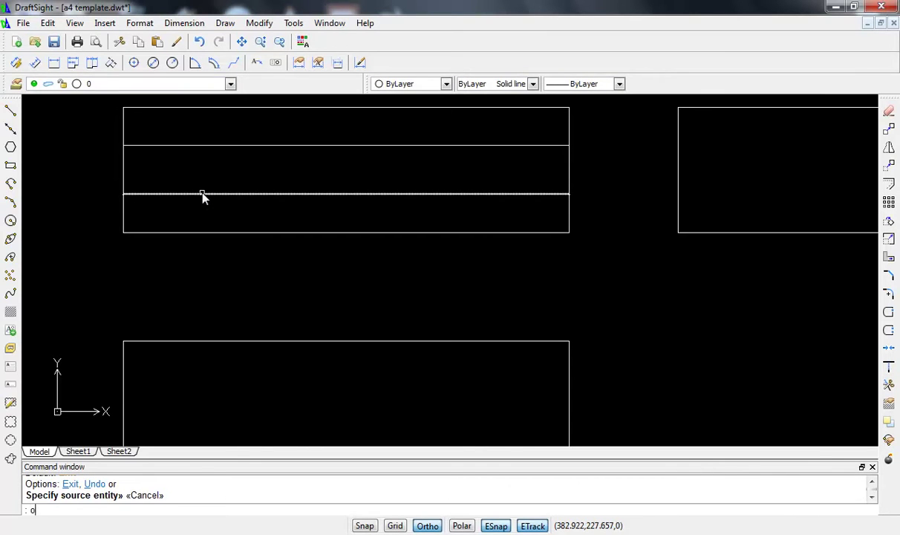
key("Return")
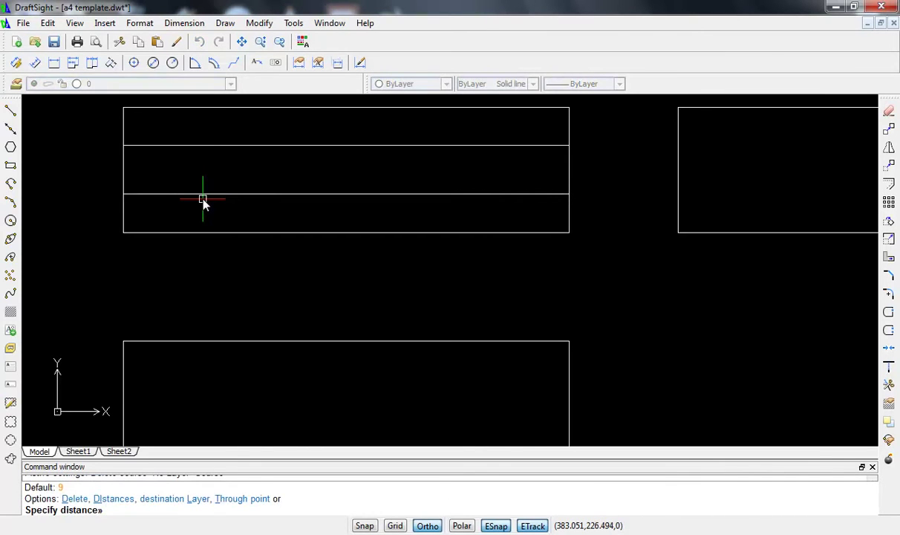
type("12")
key("Return")
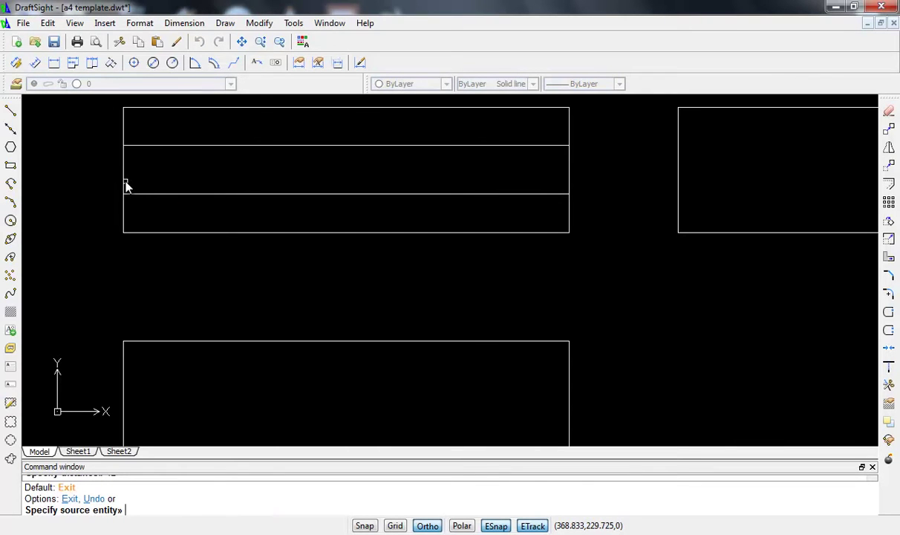
left_click(123, 184)
left_click(172, 183)
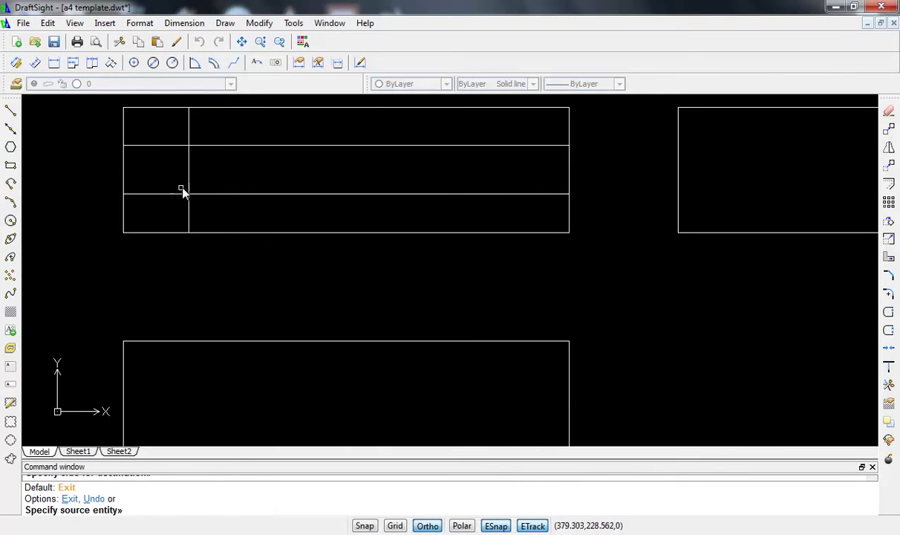
key("Escape")
- Offset the left edge again to place a second vertical line further right
type("o")
key("Return")
key("Return")
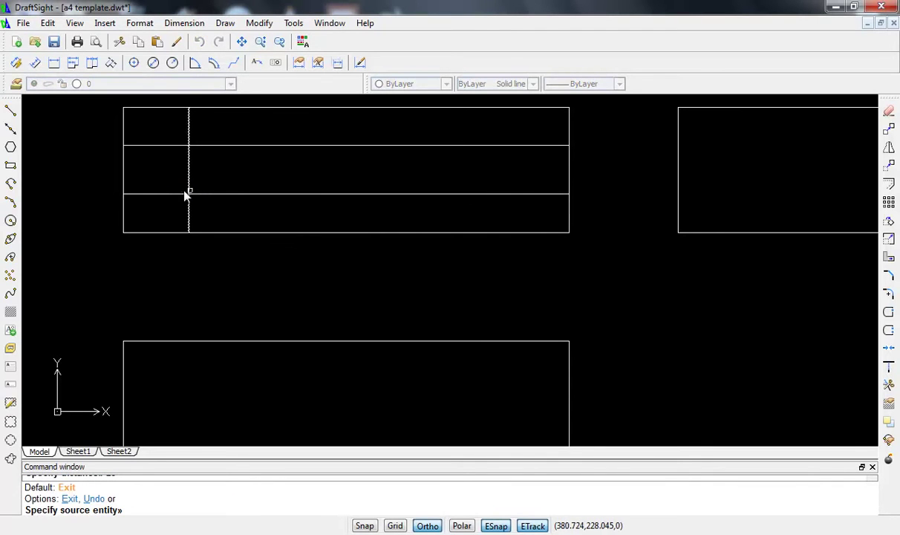
left_click(123, 166)
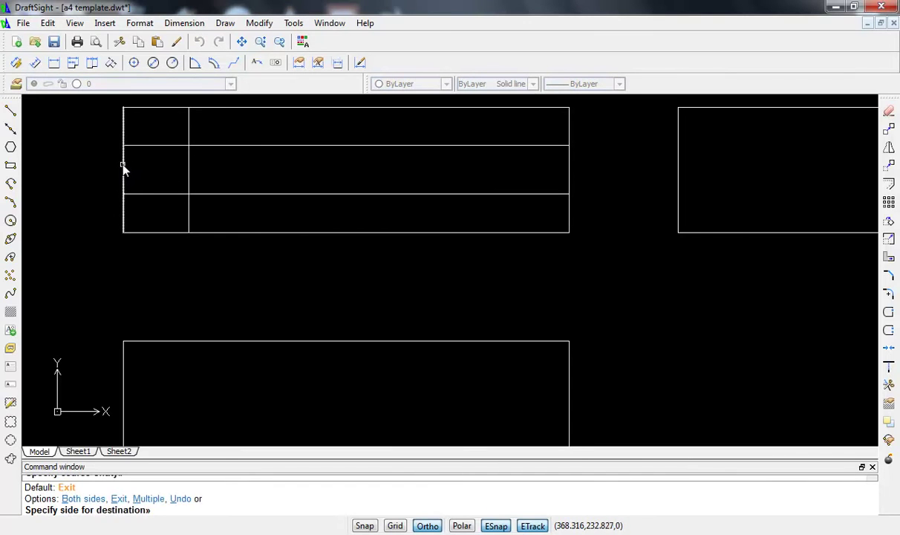
left_click(263, 172)
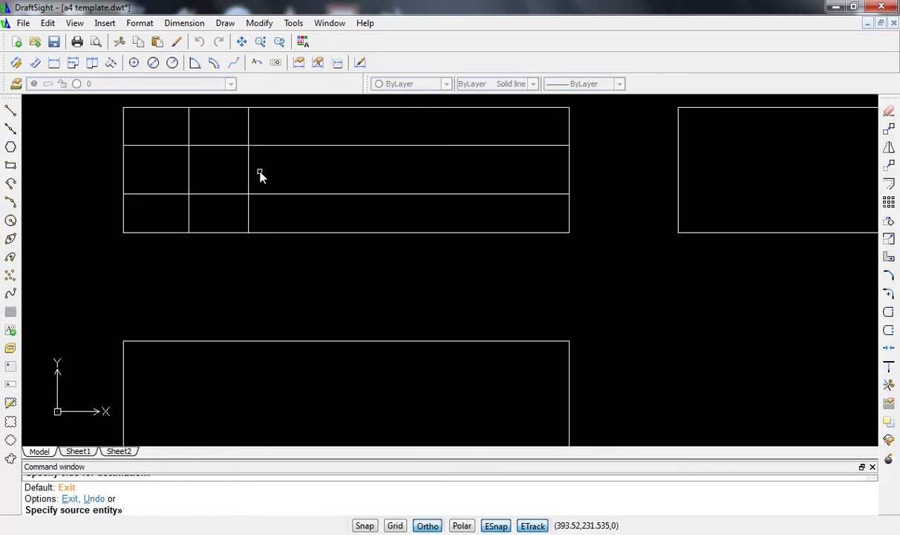
key("Escape")
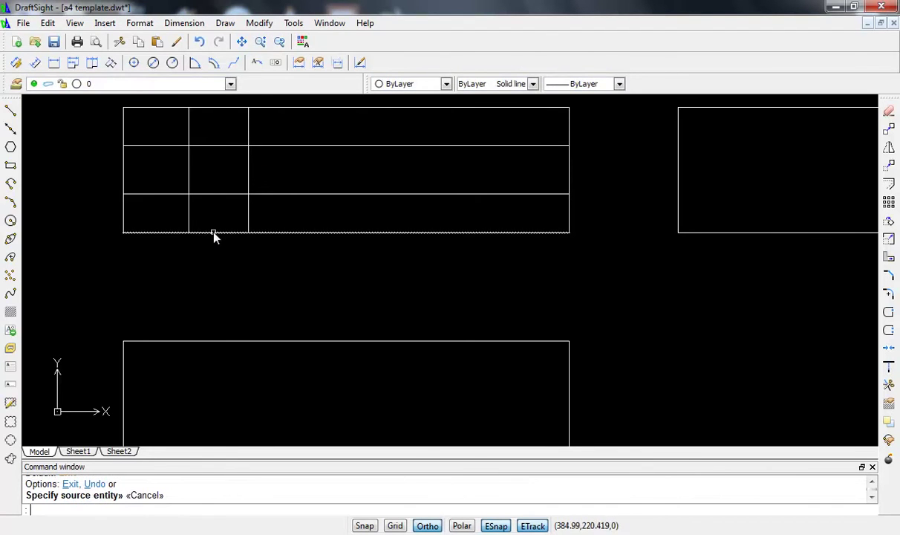
- Using TR, trim away the two vertical lines' top-band and middle-band pieces
type("tr")
key("Return")
key("Return")
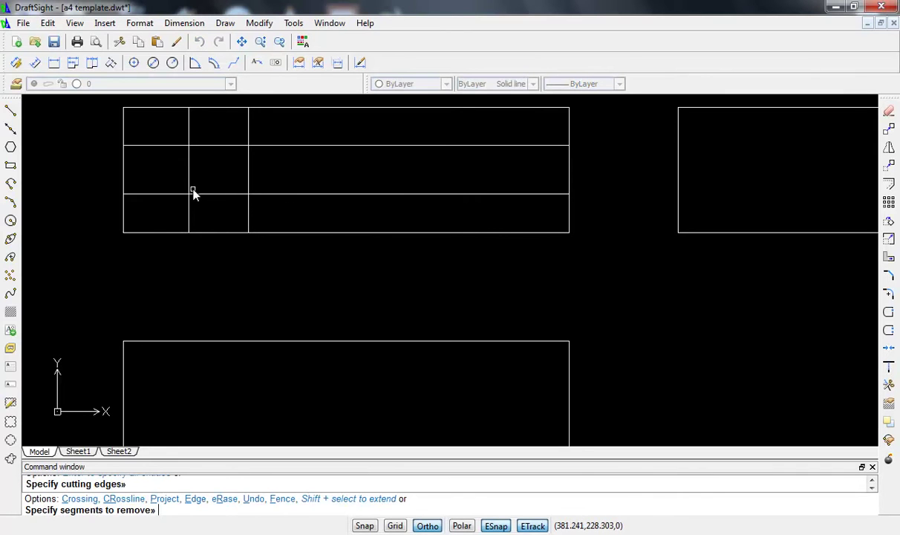
left_click(190, 134)
left_click(247, 136)
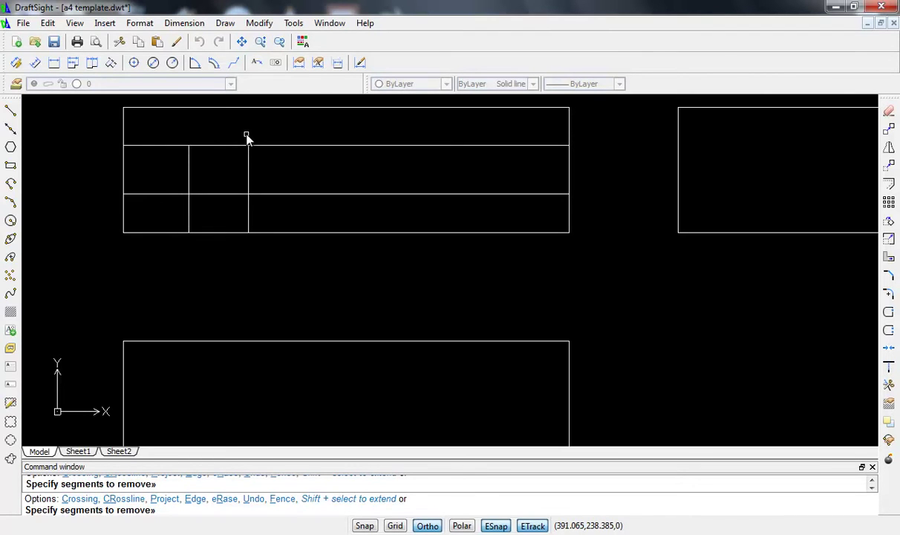
left_click(188, 157)
- Trim the last middle-band piece, then make offset copies of the vertical lines at distance 23
left_click(248, 172)
key("Escape")
type("o")
key("Return")
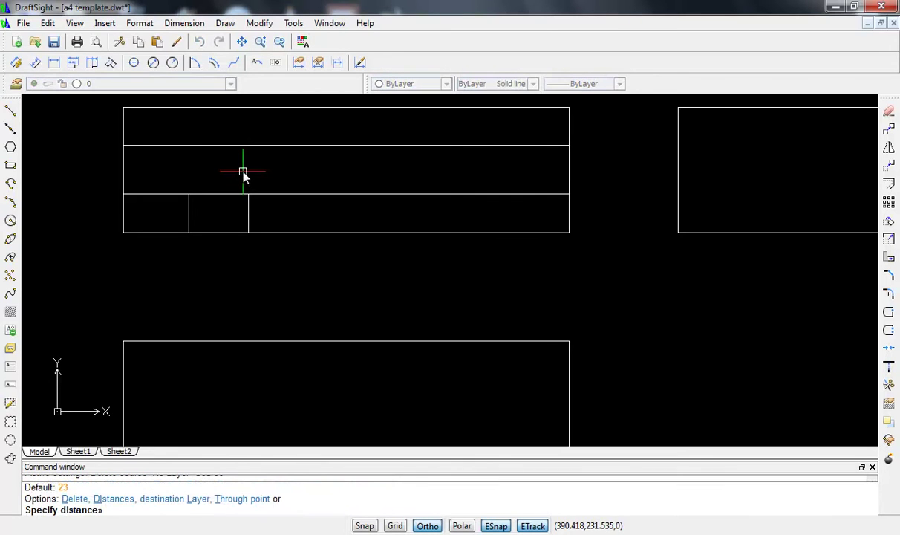
key("Return")
scroll(178, 221, "up", 1)
scroll(193, 226, "up", 2)
left_click(198, 223)
left_click(227, 224)
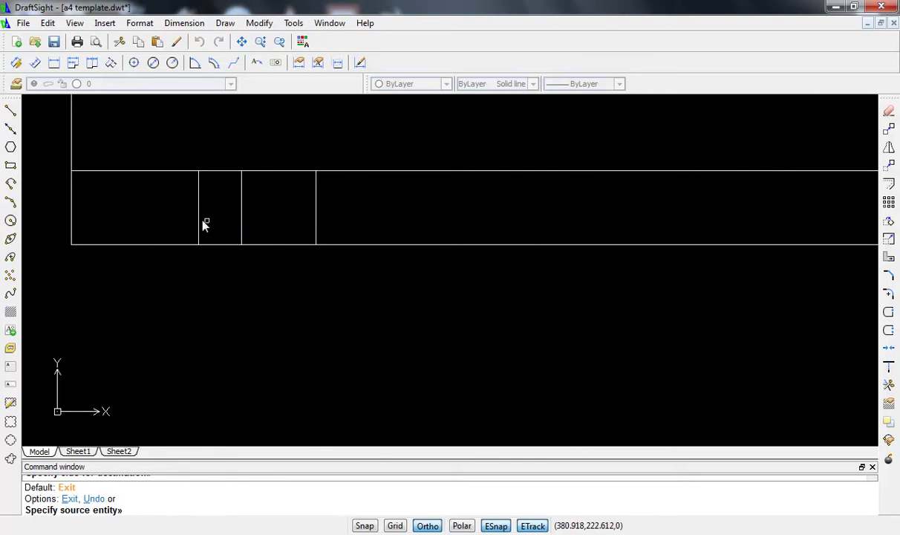
left_click(197, 221)
left_click(166, 215)
left_click(316, 215)
left_click(288, 217)
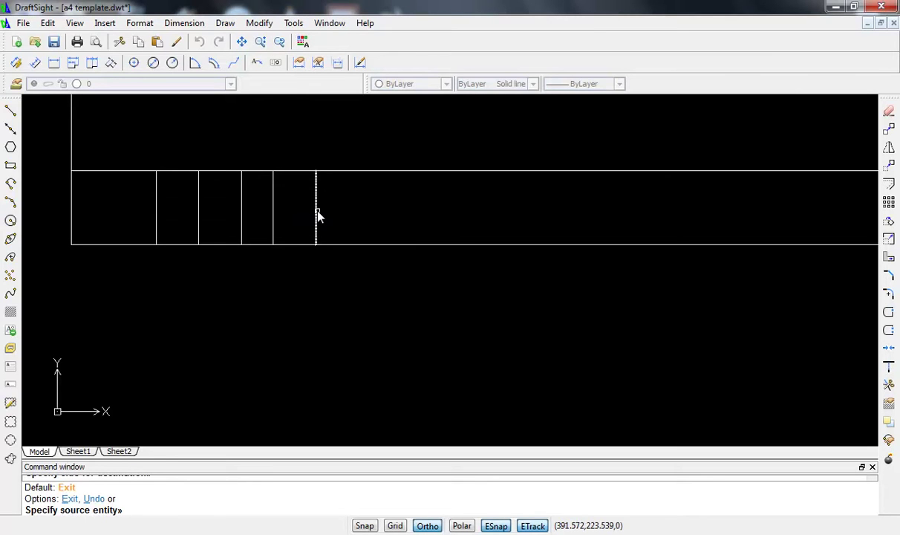
key("Escape")
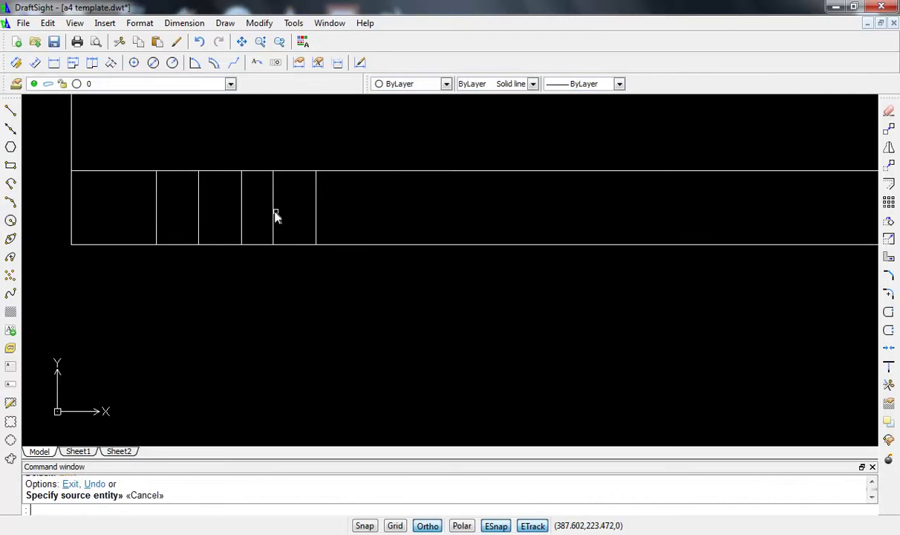
- Delete the two unwanted vertical lines from the lower band
left_click(278, 214)
key("Delete")
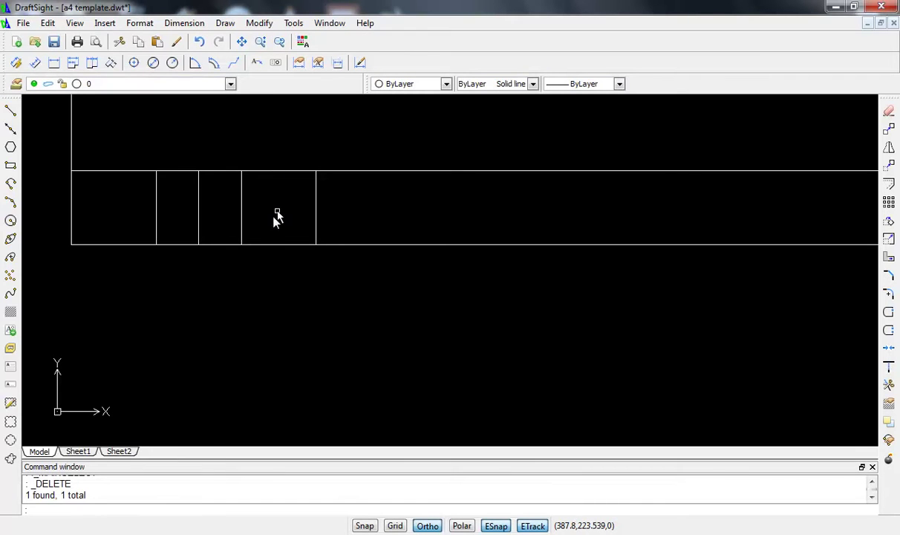
left_click(317, 216)
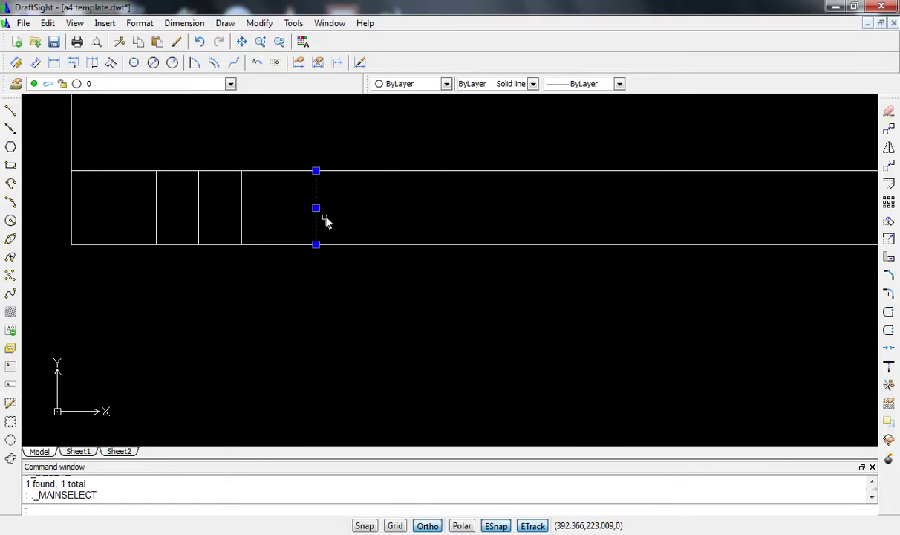
key("Delete")
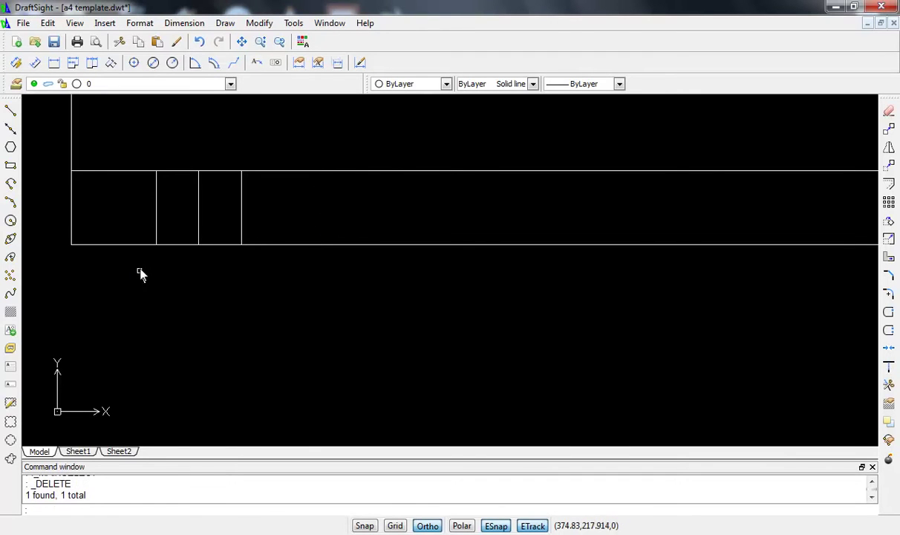
- Offset the rectangle's left edge 28 units to the right
type("o")
key("Return")
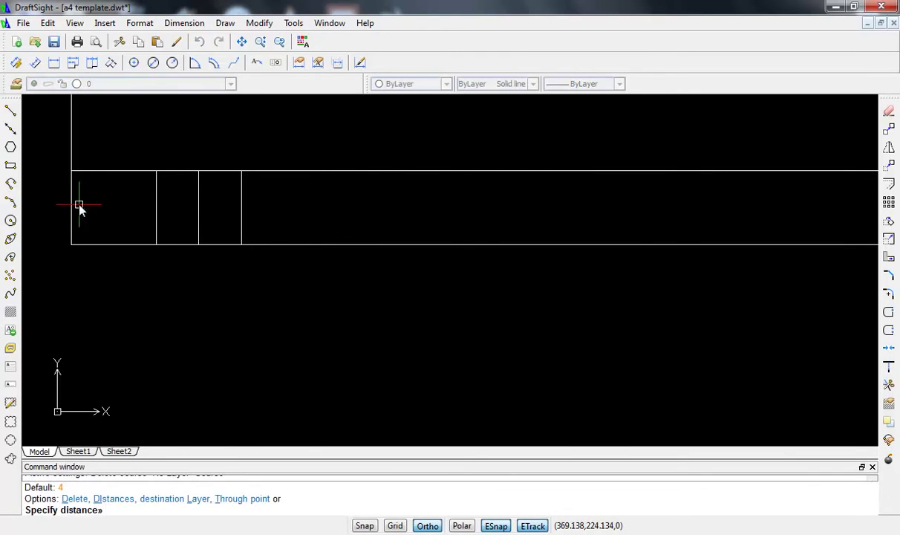
type("28")
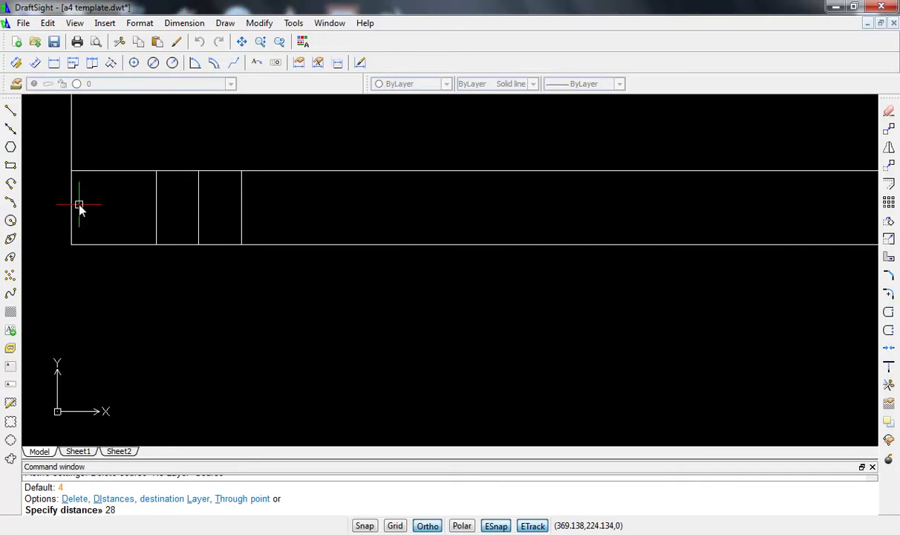
key("Return")
left_click(72, 214)
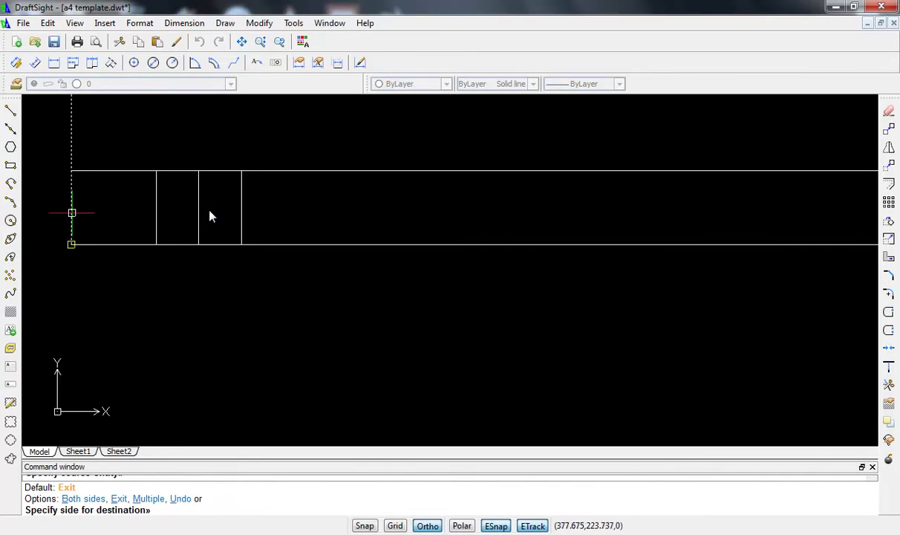
left_click(332, 216)
key("Escape")
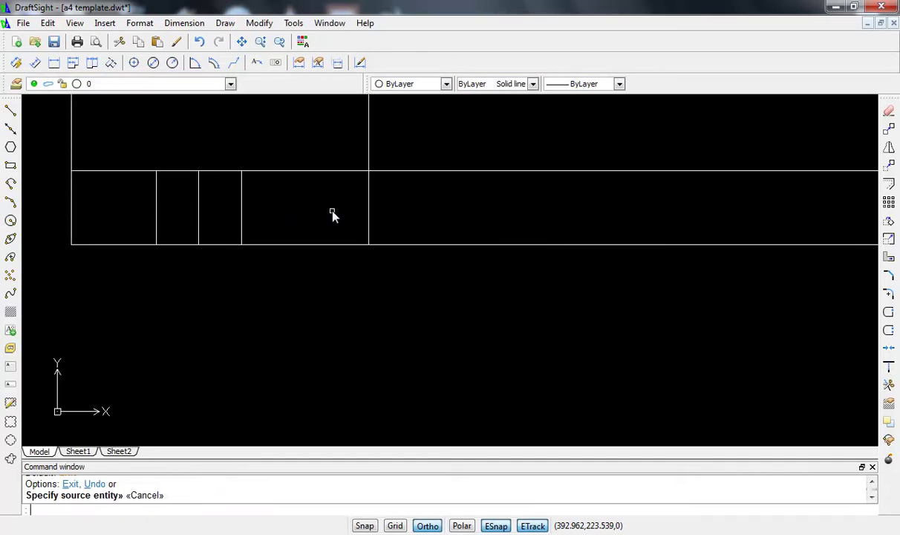
- Trim the new vertical line's pieces out of the top and middle bands
type("tr")
key("Return")
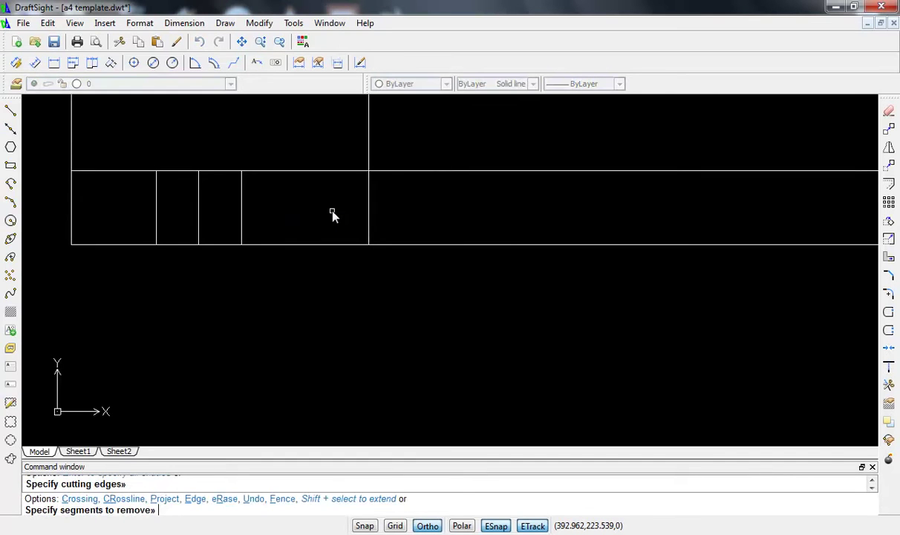
scroll(323, 194, "down", 2)
middle_click_drag(328, 181, 325, 245)
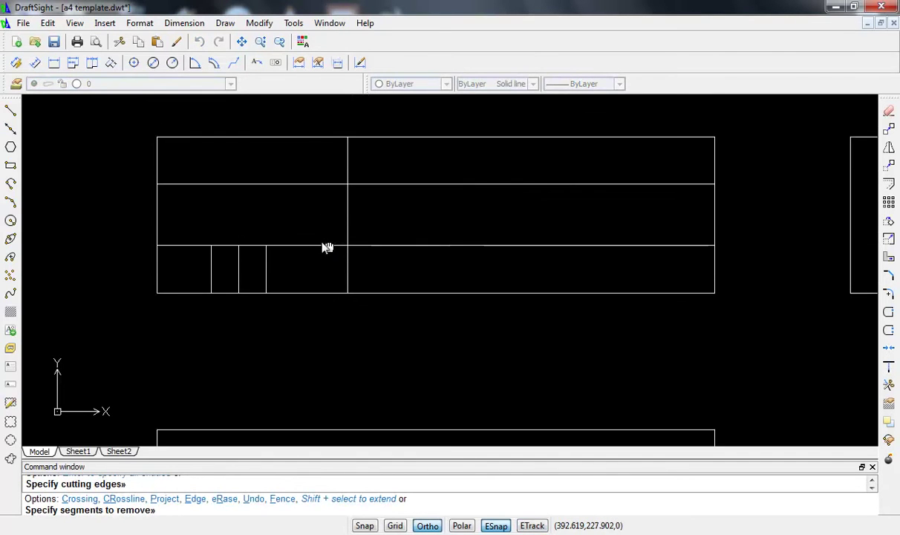
left_click(348, 170)
left_click(348, 201)
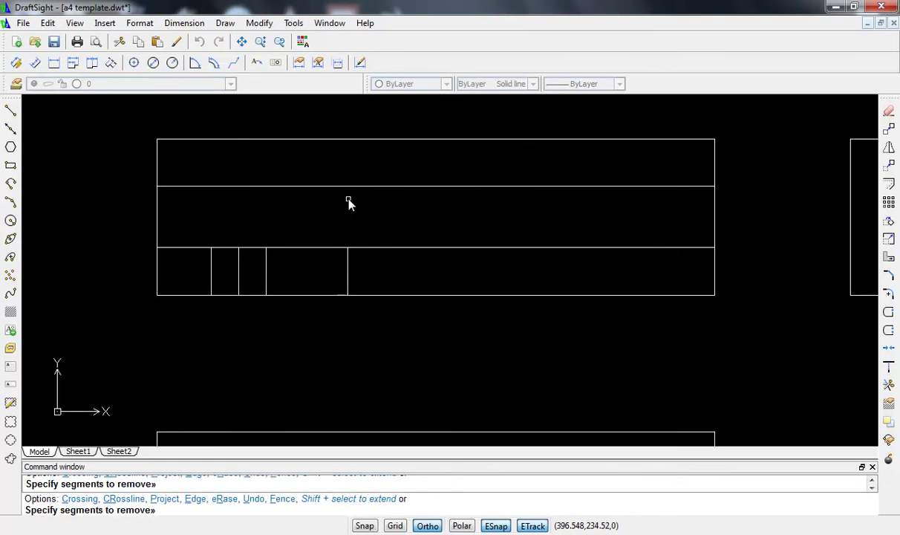
key("Escape")
- Add parallel copies 4 units to the left and right of that vertical line
type("o")
key("Return")
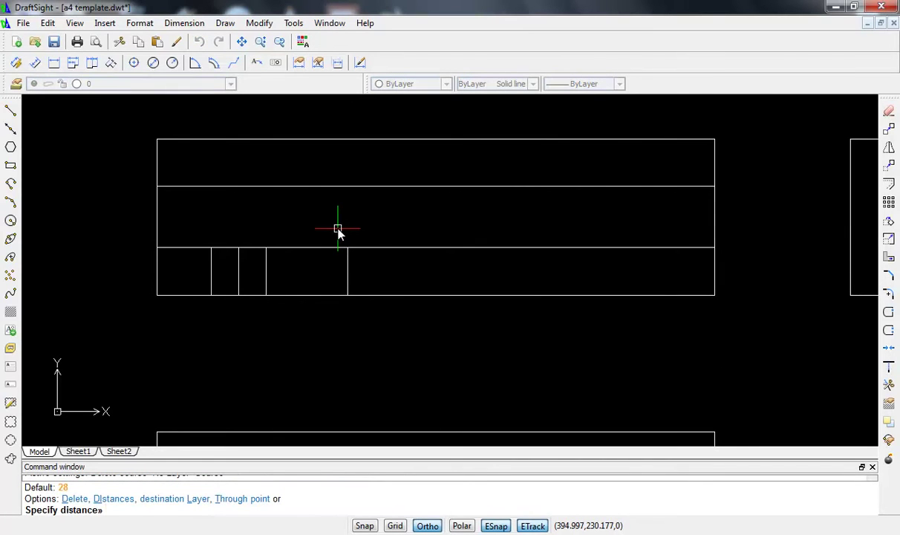
type("4")
key("Return")
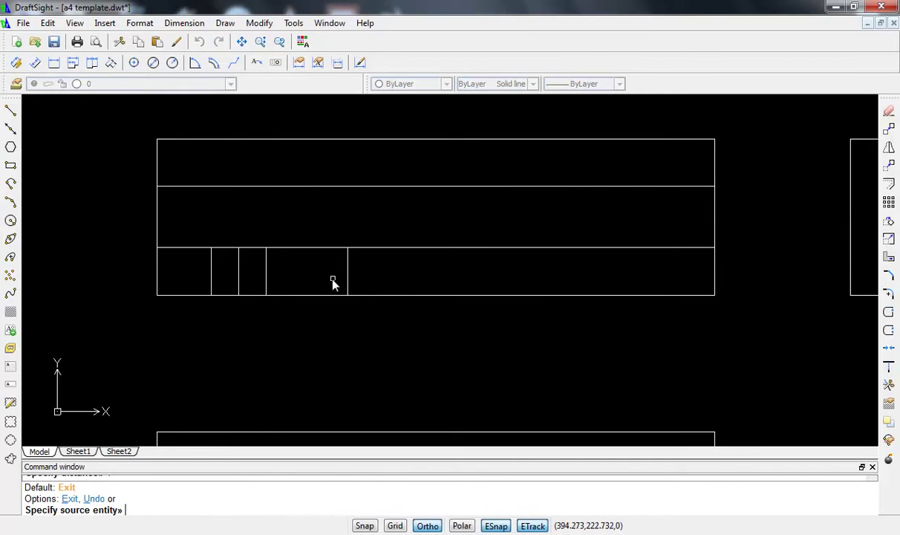
scroll(336, 273, "up", 3)
left_click(358, 269)
left_click(342, 266)
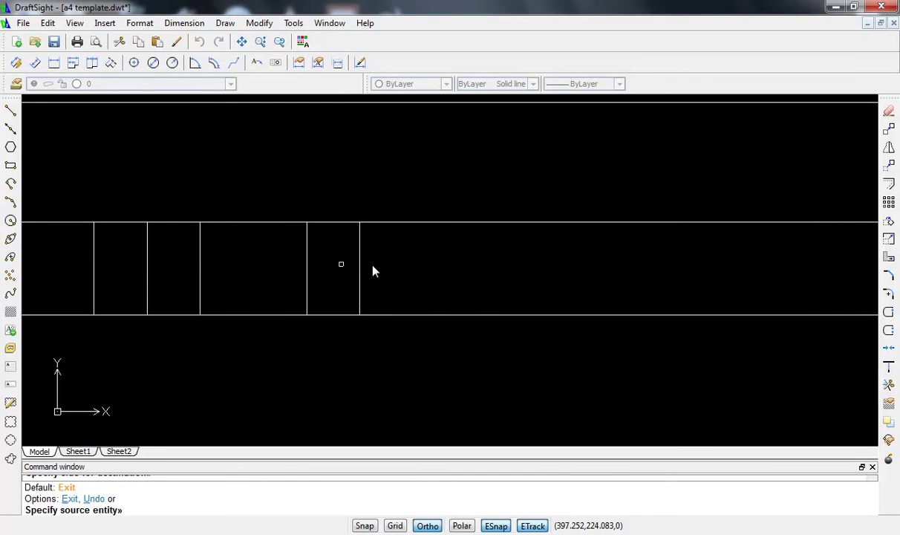
left_click(361, 266)
left_click(409, 268)
scroll(386, 274, "down", 1)
scroll(378, 275, "down", 1)
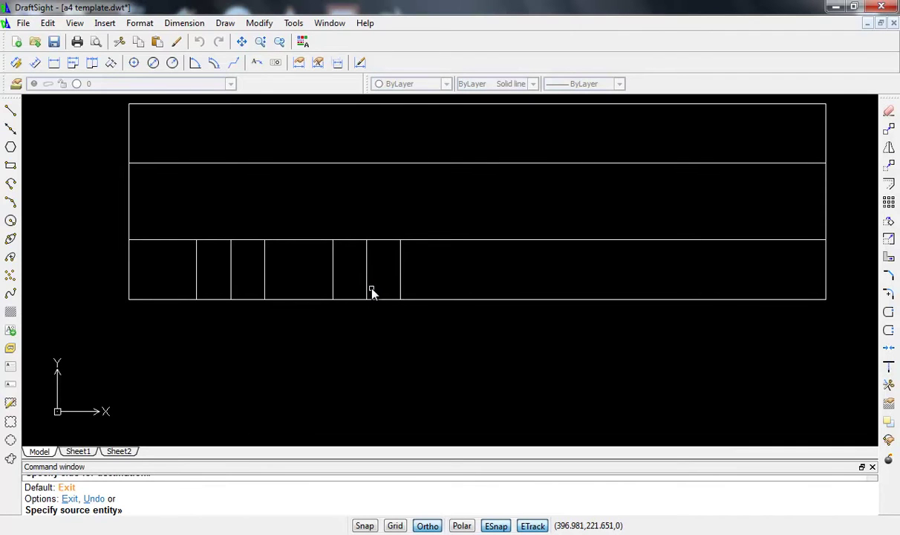
key("Escape")
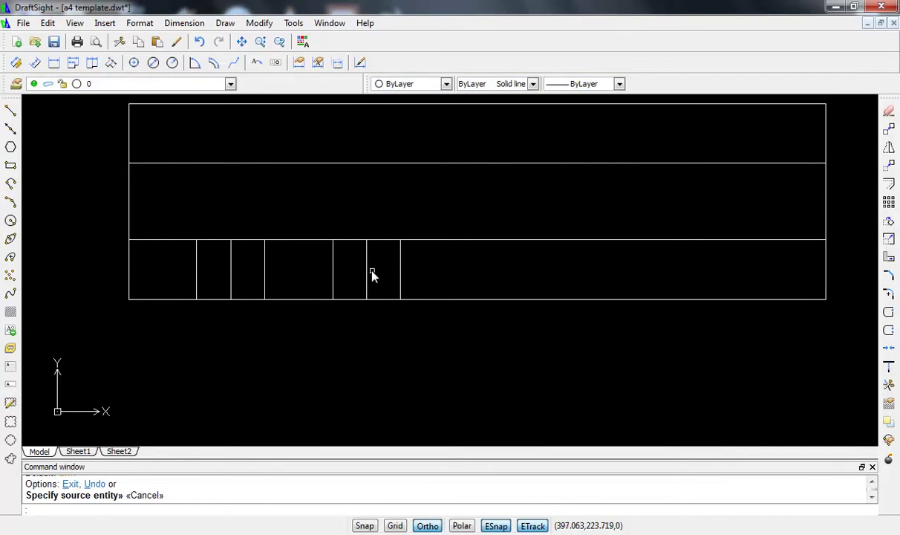
- Move the middle lines of the left and right groups onto the Center Line layer
left_click(366, 274)
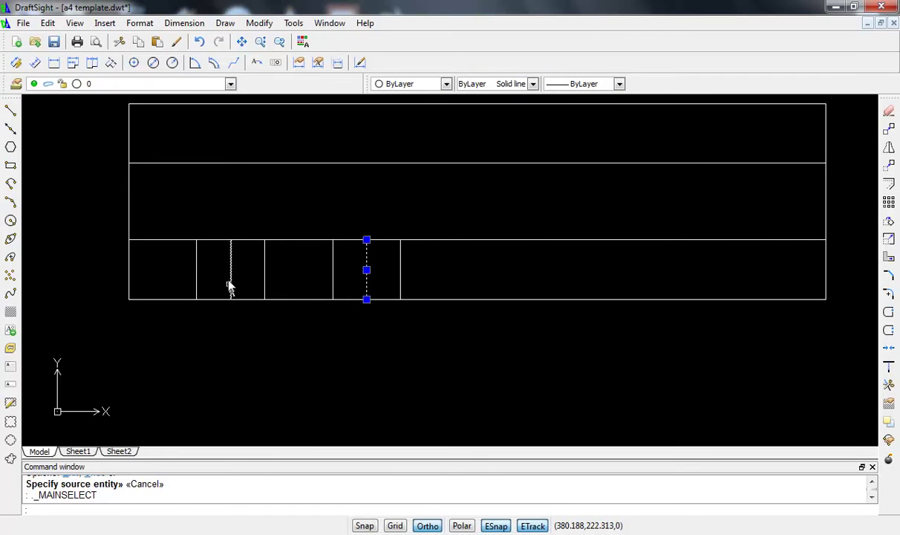
key("Escape")
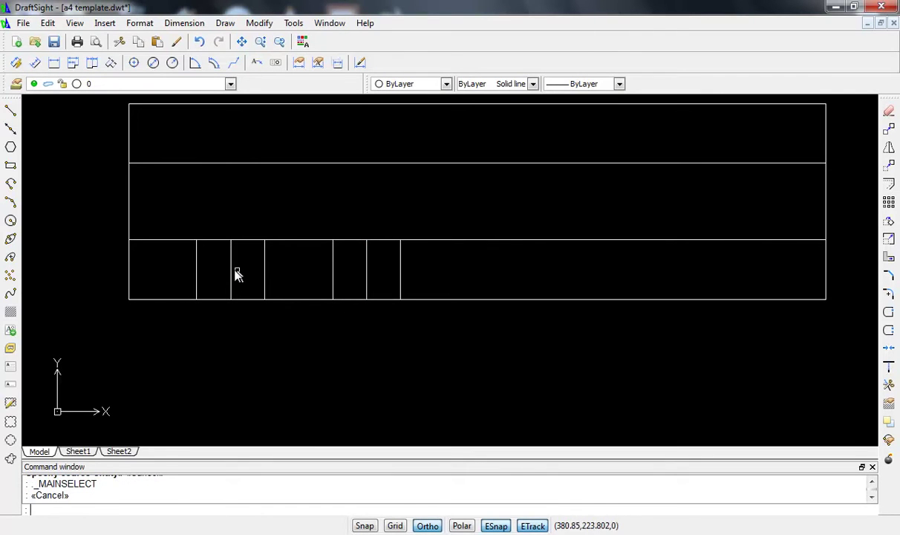
left_click(232, 270)
left_click(367, 281)
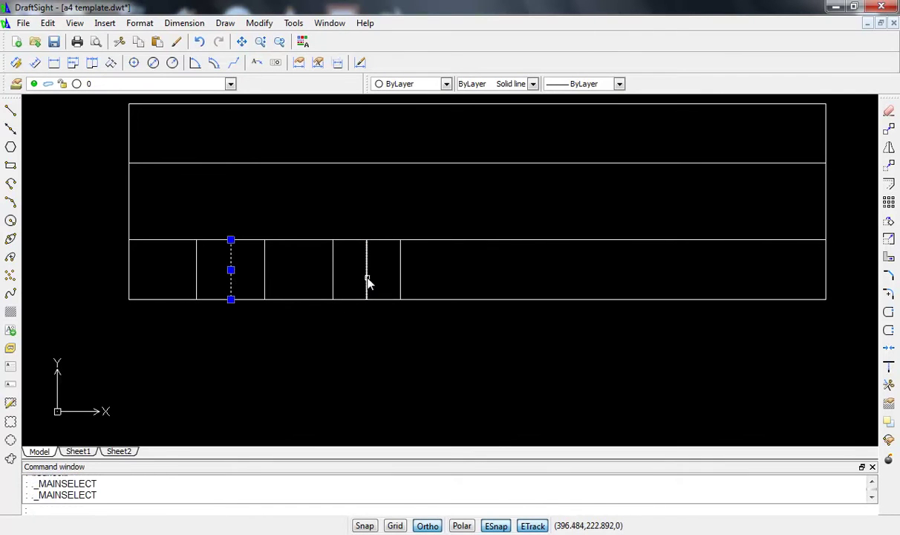
left_click(221, 86)
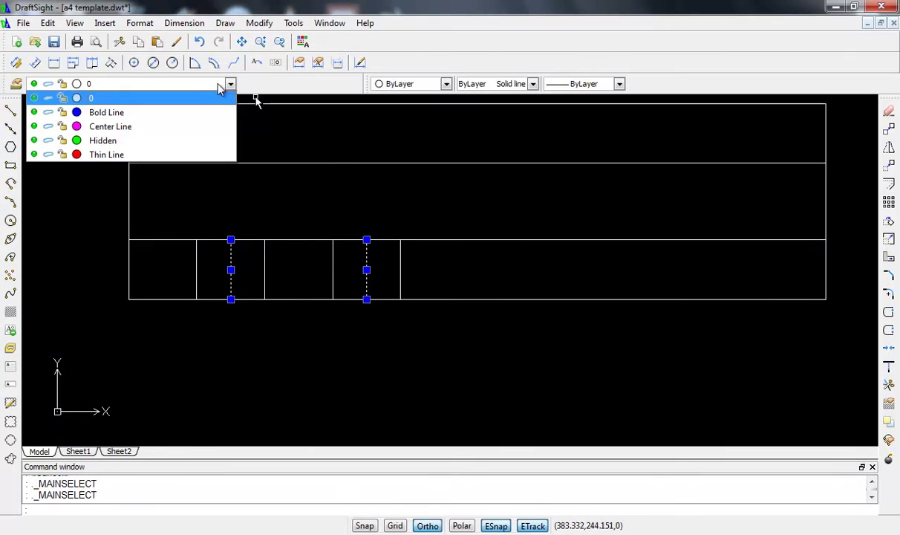
left_click(185, 130)
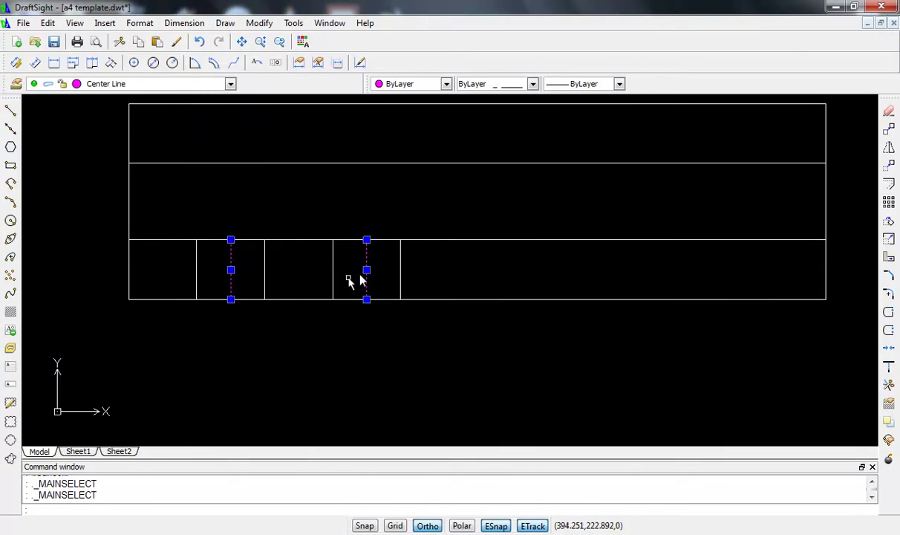
key("Escape")
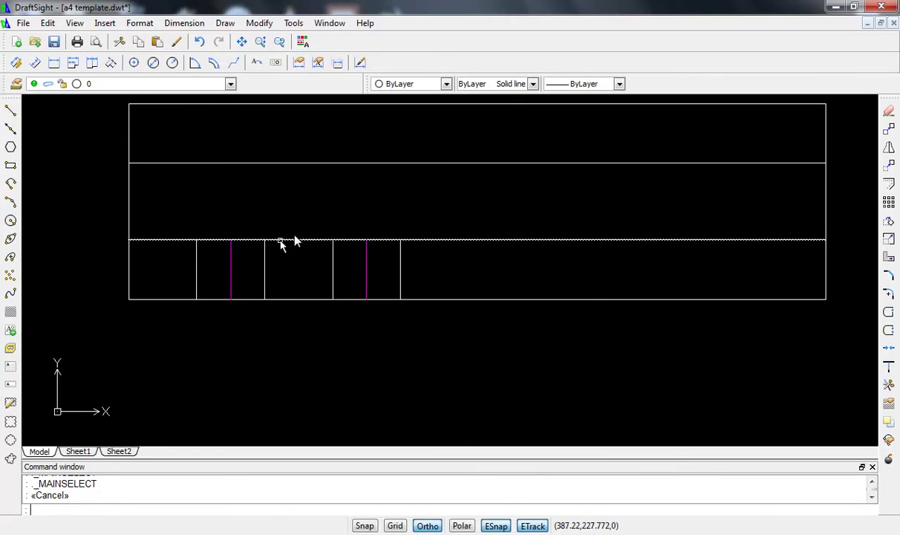
- Stretch the top ends of both center lines above the outline
left_click(231, 252)
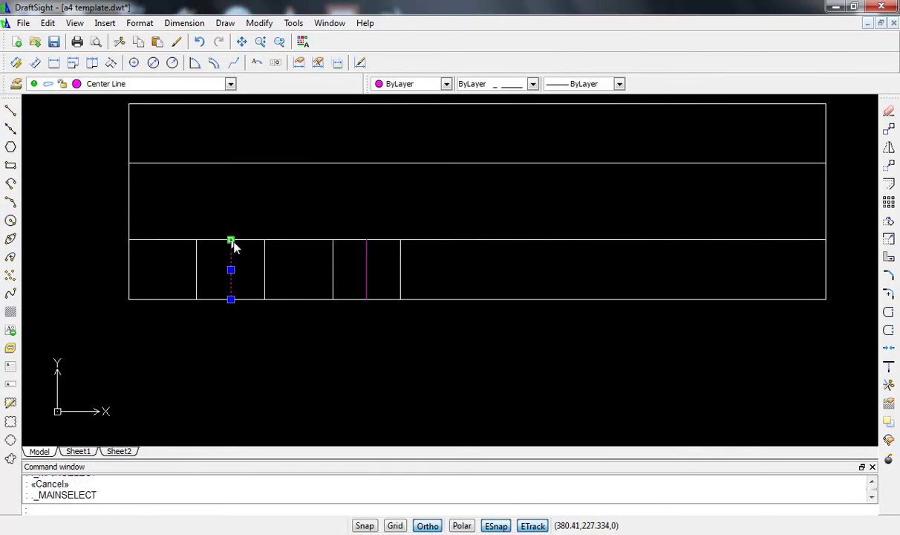
left_click(231, 240)
left_click(227, 199)
key("Escape")
left_click(367, 254)
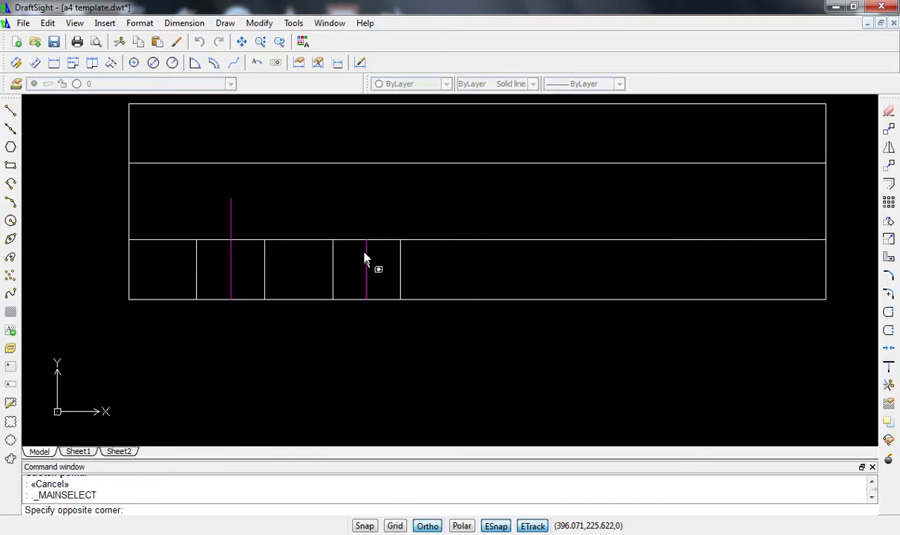
left_click(369, 256)
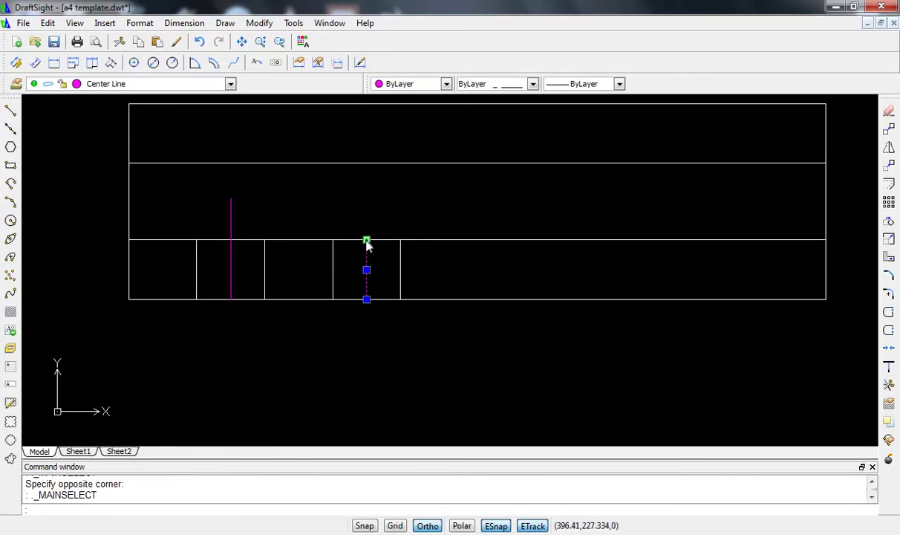
left_click(367, 240)
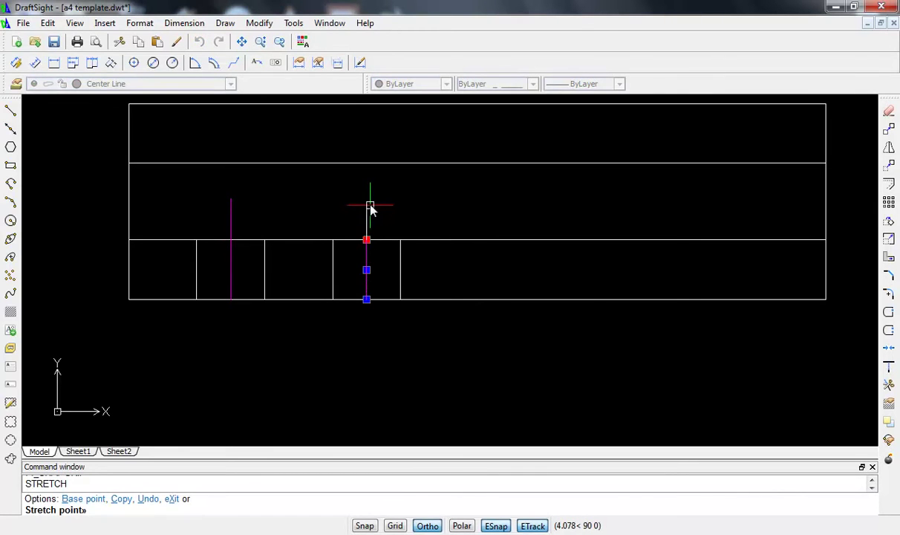
left_click(367, 205)
key("Escape")
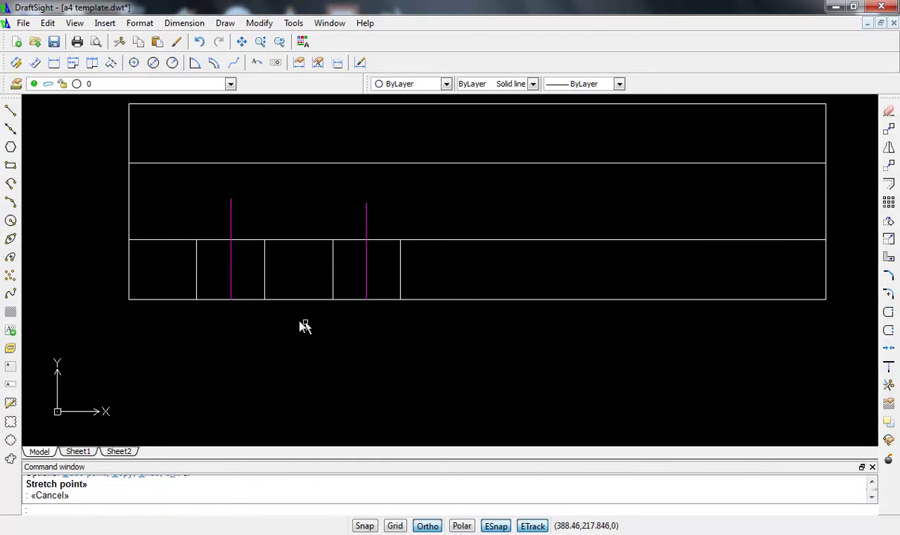
- Stretch the bottom ends of both center lines below the outline
left_click(230, 288)
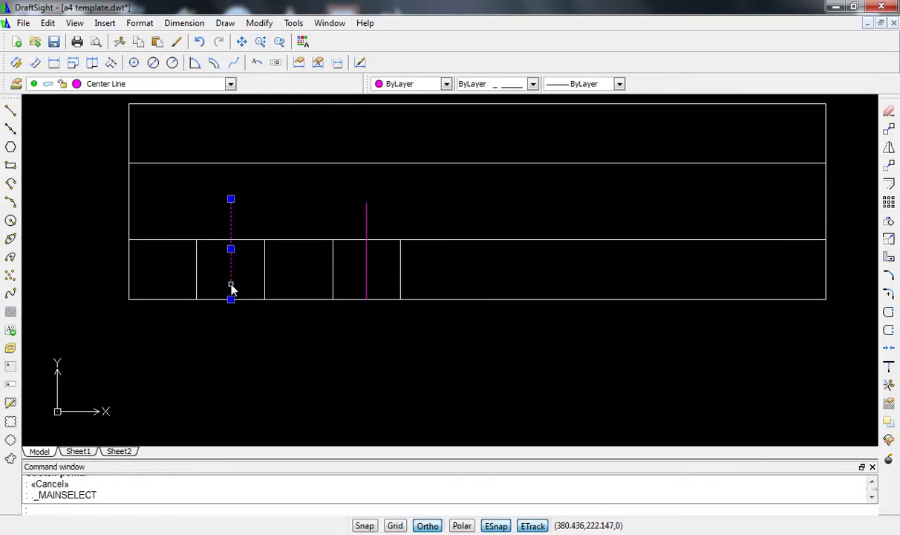
left_click(230, 299)
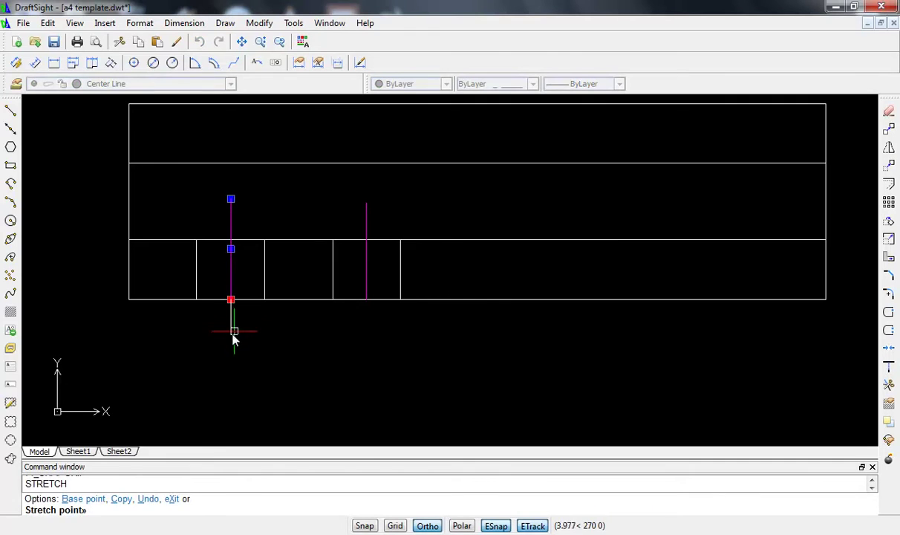
left_click(231, 338)
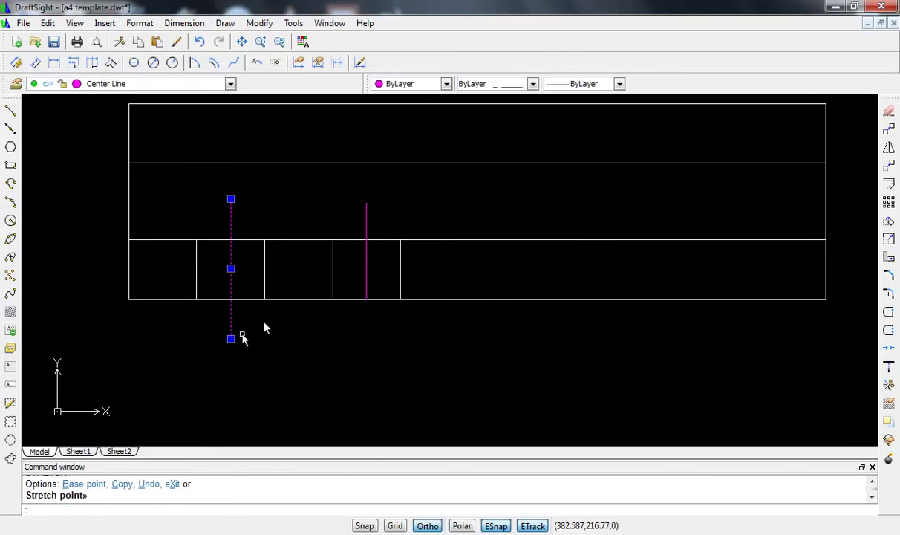
left_click(365, 280)
left_click(366, 299)
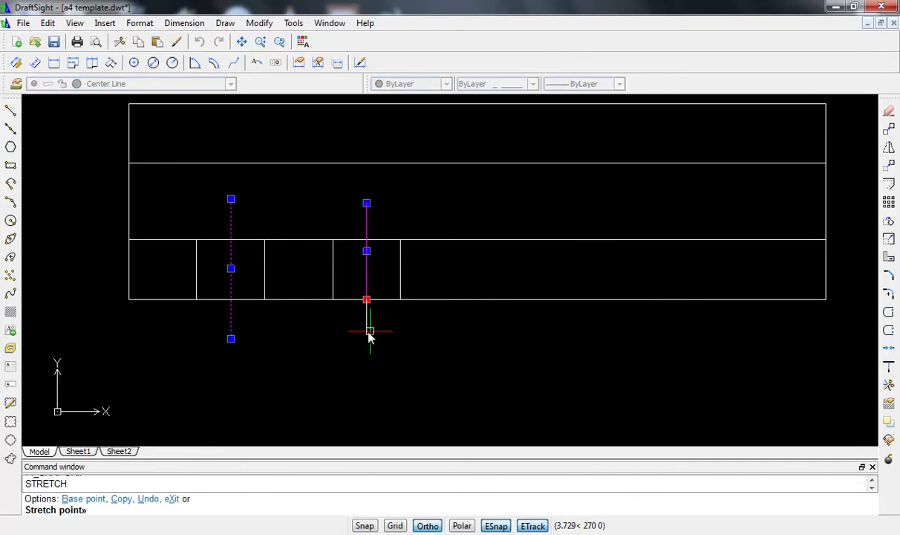
left_click(367, 333)
key("Escape")
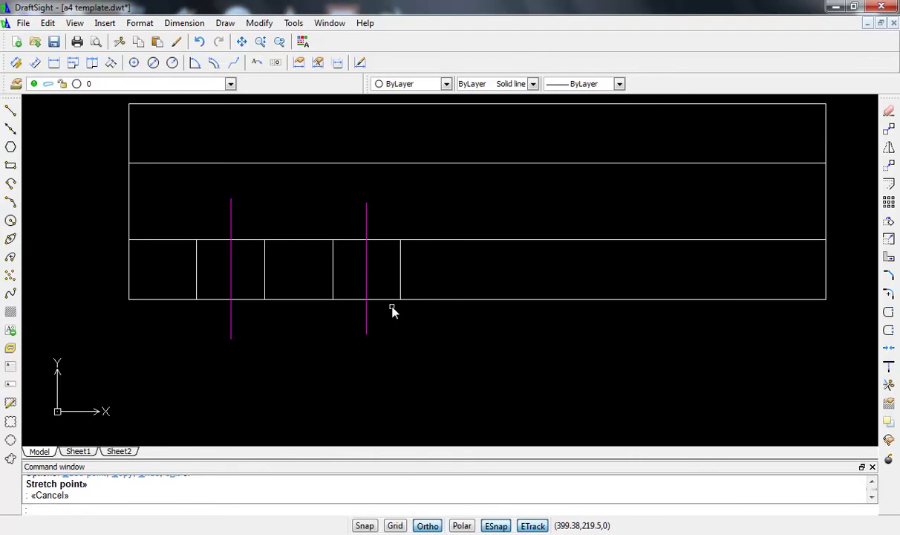
scroll(502, 287, "down", 2)
- Bring the lower rectangle into view and make Center Line the current layer
mouse_move(509, 379)
middle_mouse_down()
mouse_move(460, 234)
mouse_move(430, 193)
middle_mouse_up()
scroll(505, 309, "down", 2)
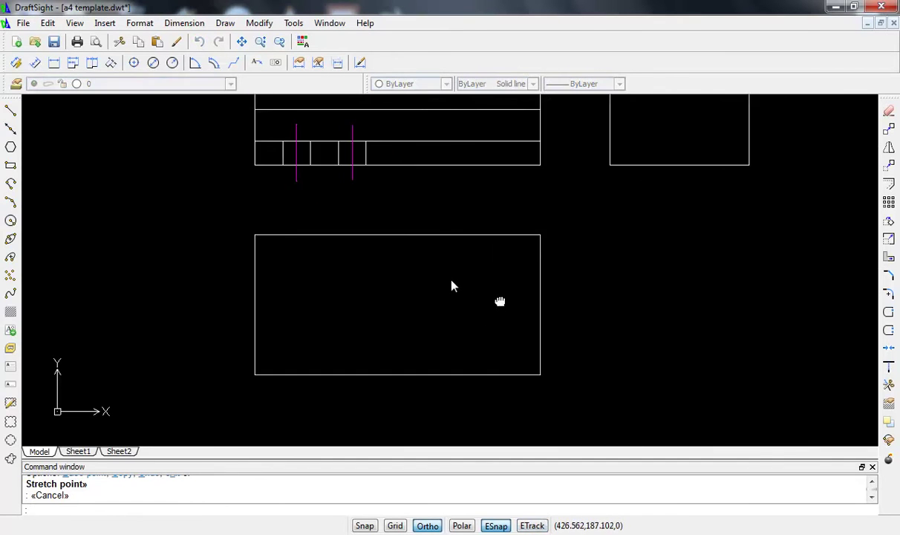
middle_click_drag(526, 314, 444, 286)
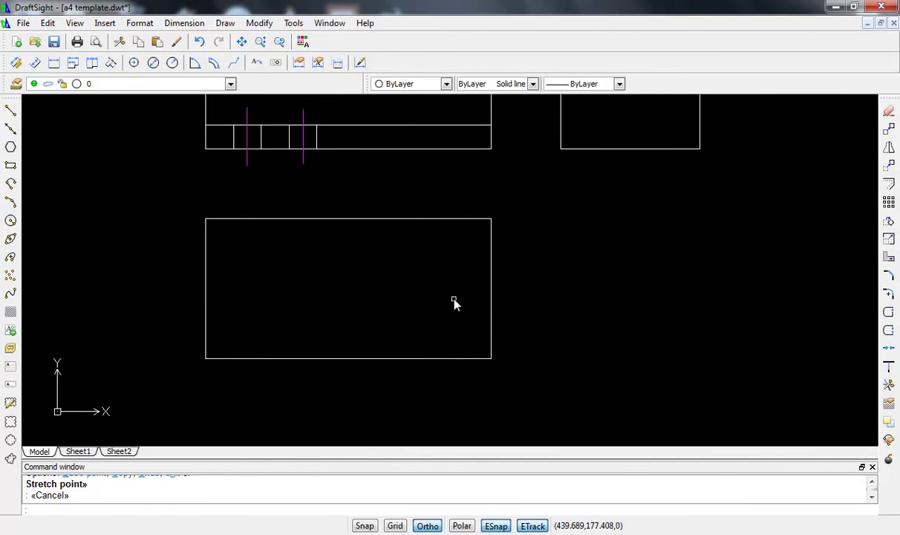
type("l")
key("Return")
key("Escape")
left_click(230, 83)
left_click(169, 135)
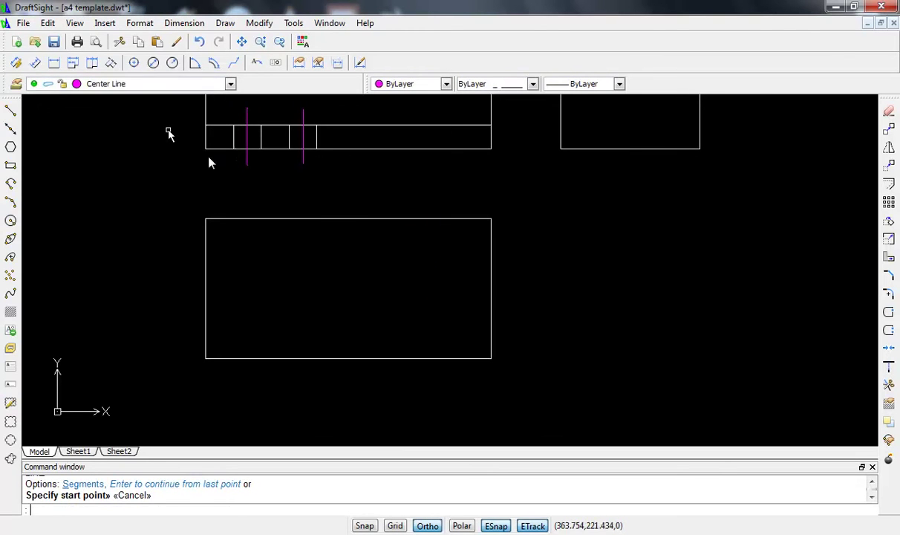
- Draw a line from the rectangle's right-edge midpoint across to its left edge
key("Return")
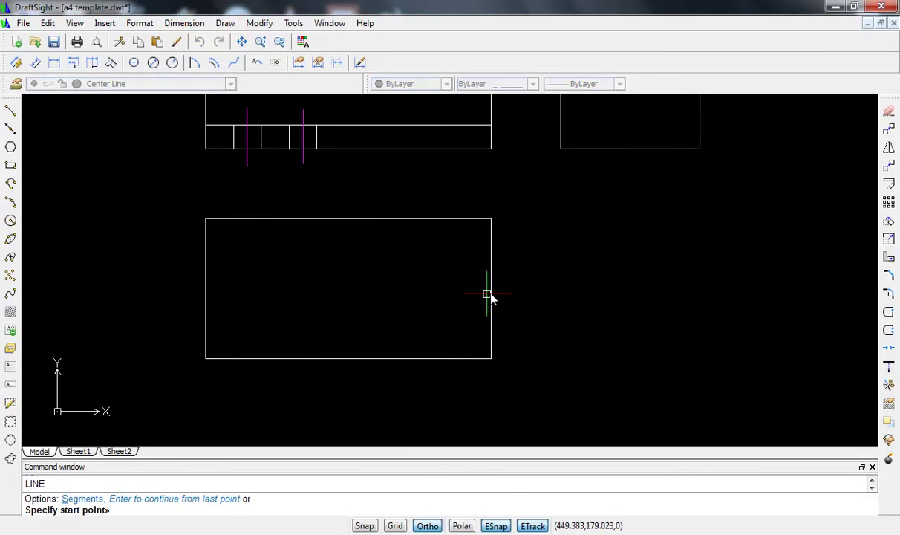
left_click(491, 288)
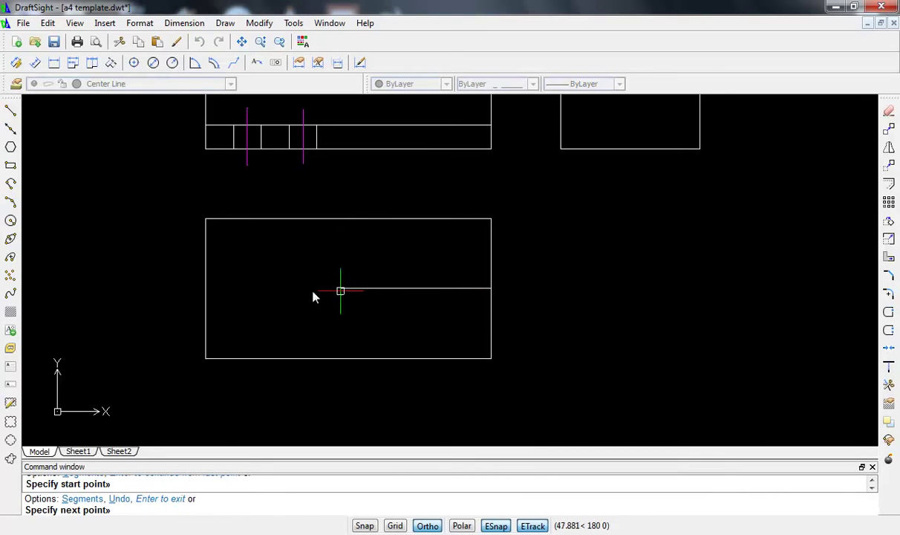
left_click(205, 288)
key("Escape")
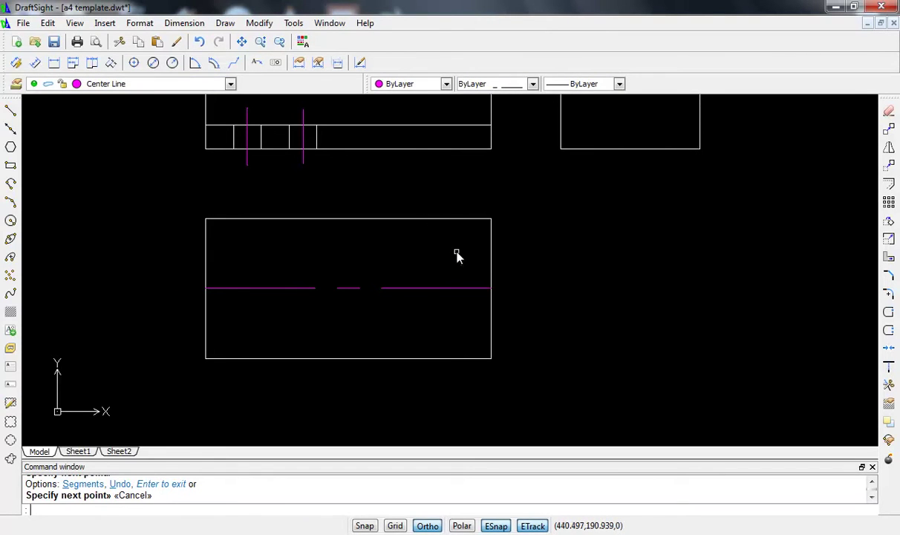
- Start an offset with a distance of 20
type("o")
key("Return")
type("0")
key("Return")
- Offset the rectangle's right edge 20 units inward and put the copy on the Center Line layer
left_click(491, 276)
left_click(416, 274)
key("Escape")
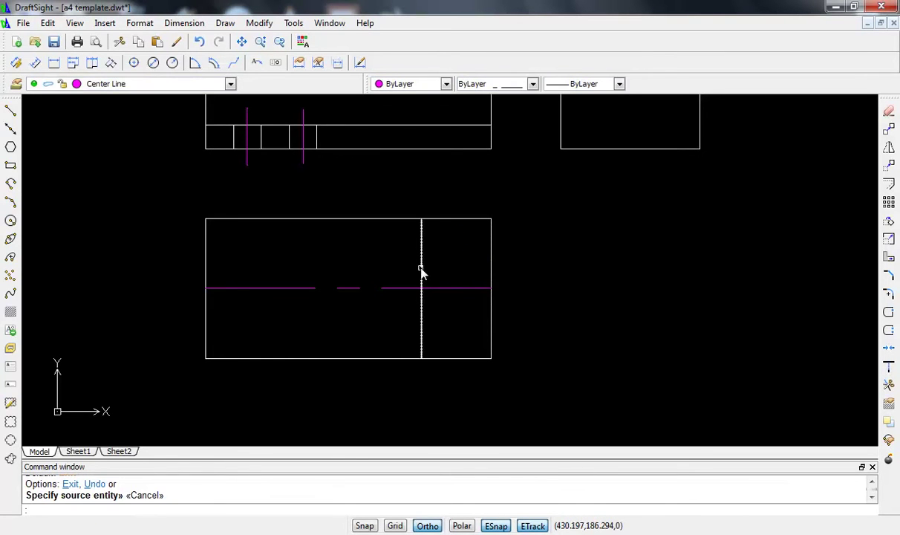
left_click(421, 273)
left_click(186, 84)
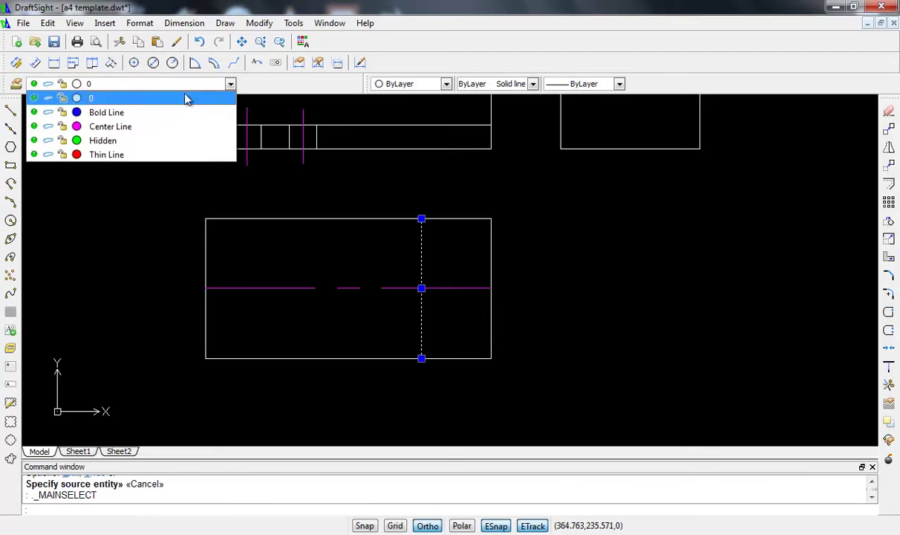
left_click(146, 128)
key("Escape")
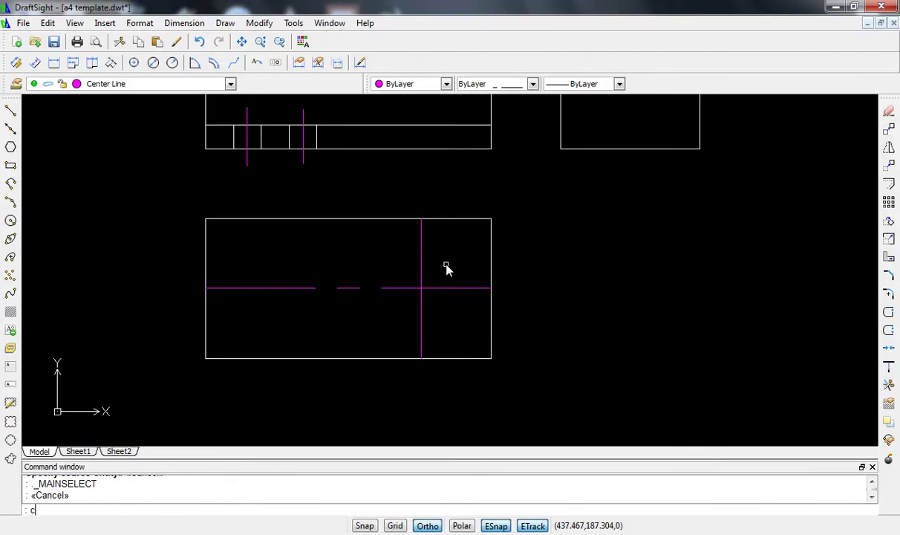
- Make Bold Line the current layer
type("c")
key("Return")
left_click(421, 288)
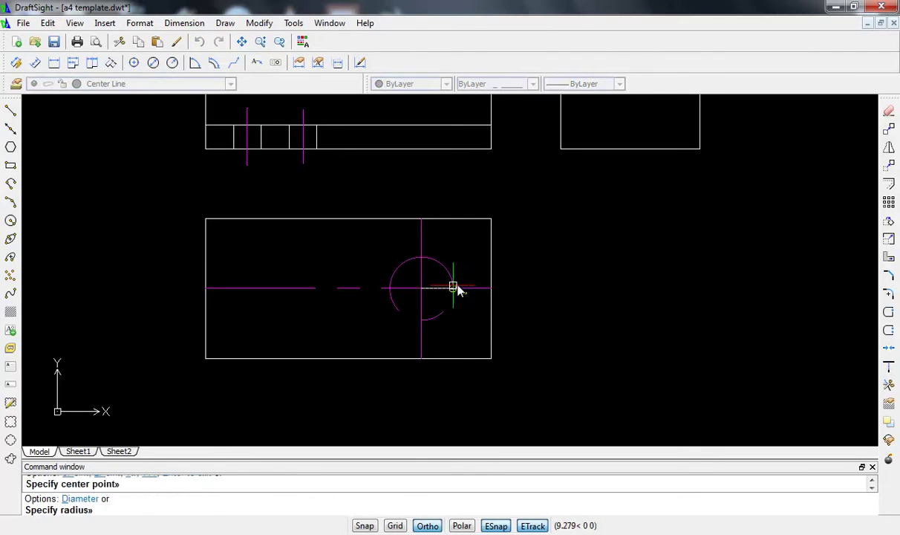
key("Escape")
left_click(205, 86)
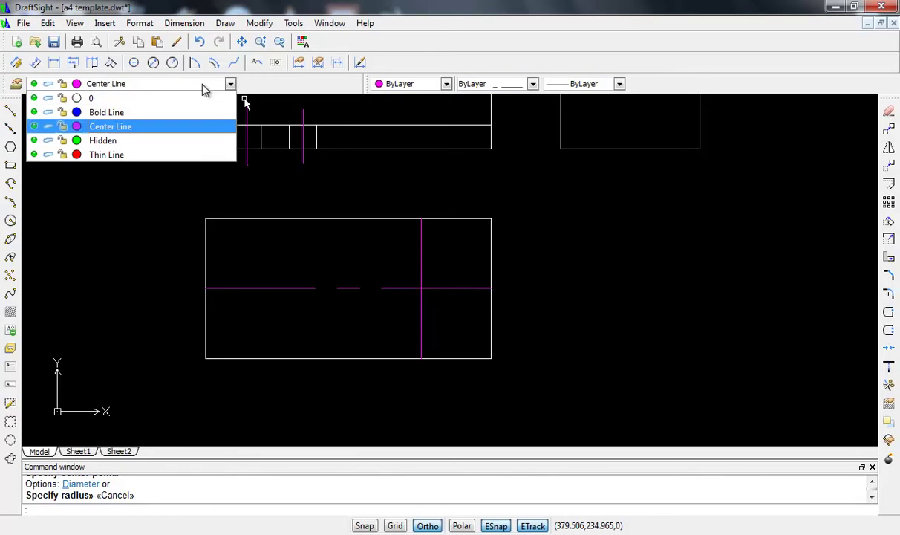
left_click(170, 113)
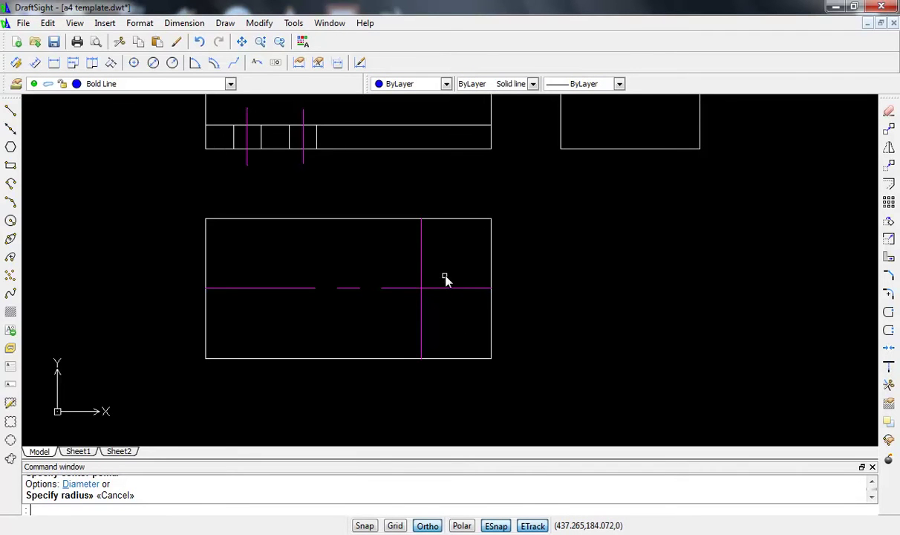
- Draw a radius-20 circle on the centre-line crossing, reaching the rectangle's edges
type("c")
key("Return")
left_click(421, 288)
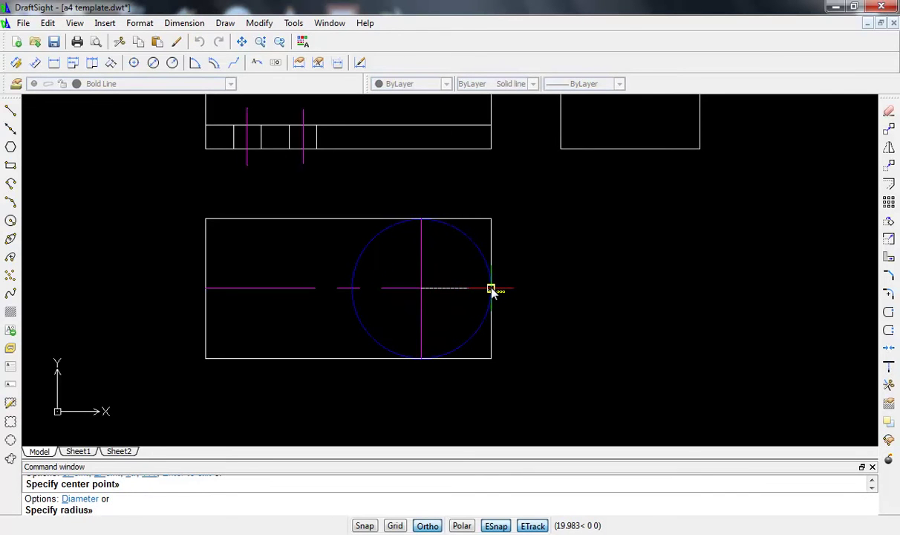
scroll(488, 290, "up", 2)
scroll(476, 290, "up", 2)
scroll(505, 292, "up", 2)
scroll(510, 299, "up", 2)
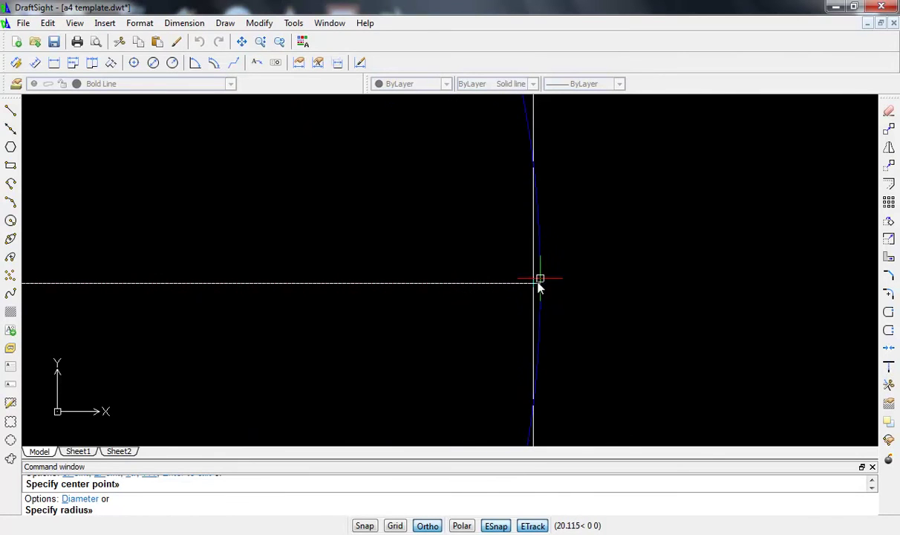
scroll(446, 296, "down", 2)
scroll(402, 294, "down", 3)
middle_click_drag(329, 293, 364, 296)
scroll(366, 283, "up", 1)
scroll(367, 282, "up", 1)
scroll(367, 282, "down", 1)
- Draw a concentric inner circle of radius 12 on the same crossing
type("c")
key("Return")
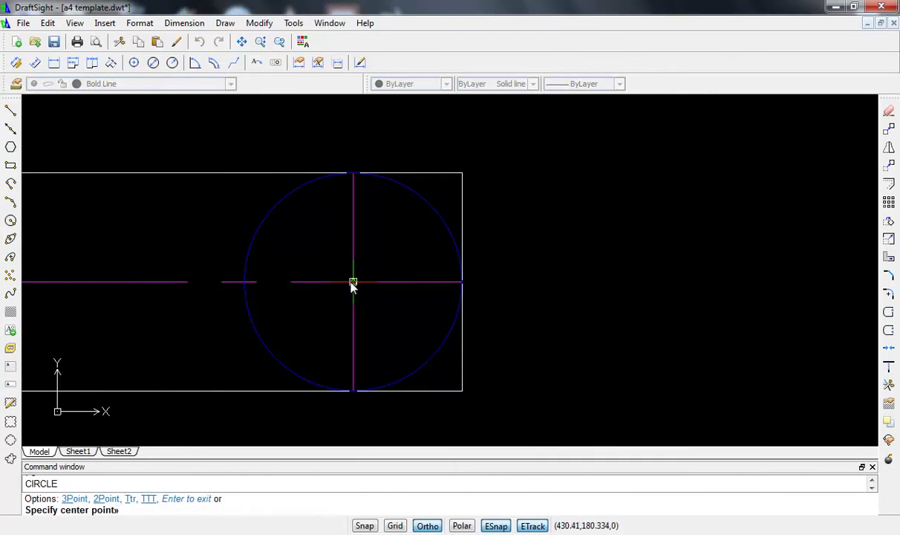
left_click(352, 282)
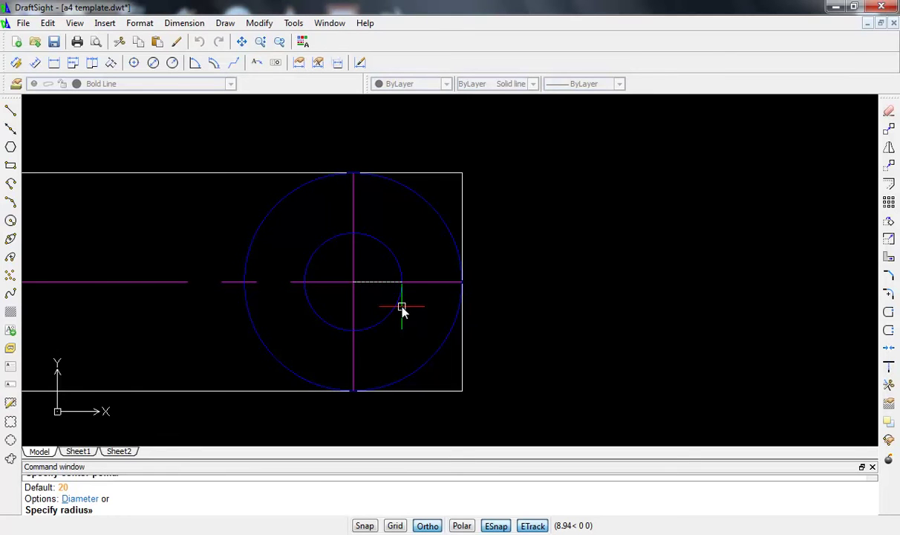
type("12")
key("Return")
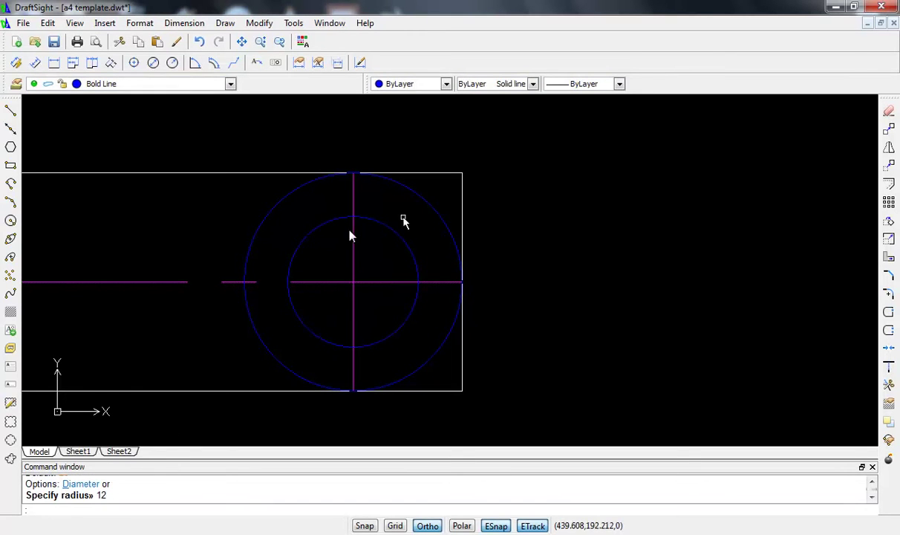
scroll(307, 274, "down", 1)
- Offset the horizontal centre line 10 units both above and below
middle_click_drag(308, 273, 428, 278)
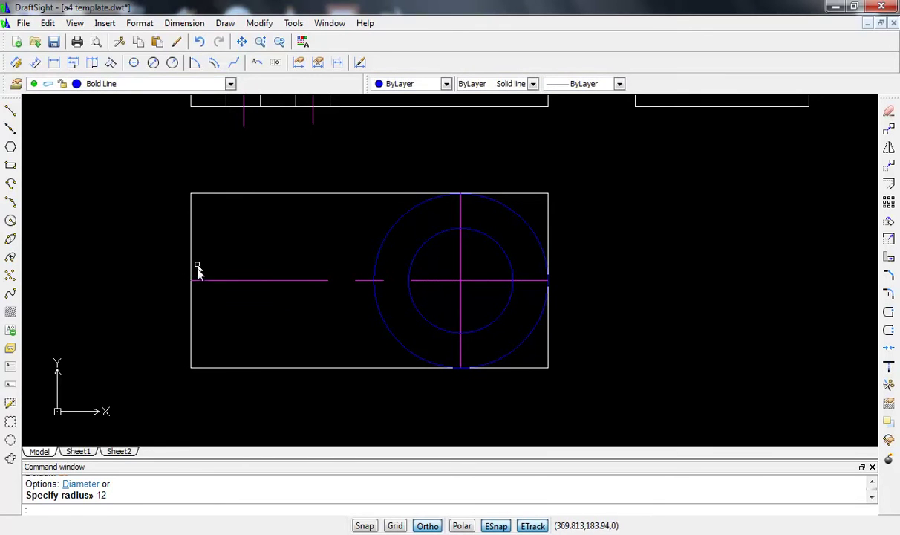
type("o")
key("Return")
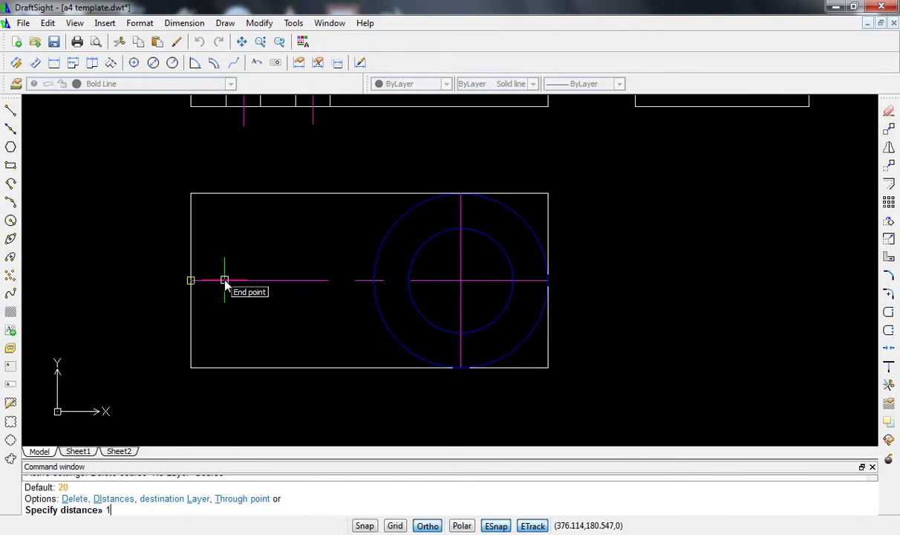
key("Return")
left_click(223, 281)
left_click(228, 247)
left_click(243, 281)
left_click(245, 315)
key("Escape")
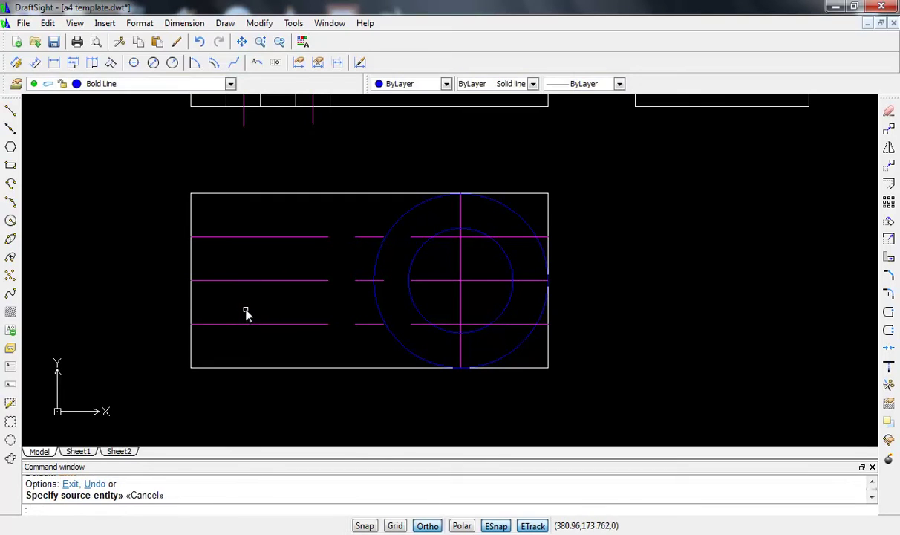
type("o")
- Offset each copy further outward so the new lines sit 16 units from the centre line
key("Return")
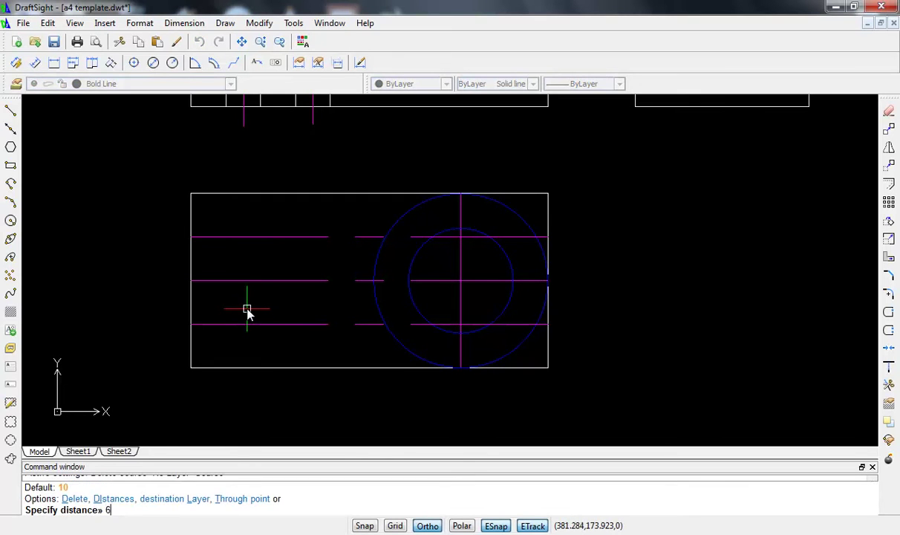
key("Return")
left_click(249, 324)
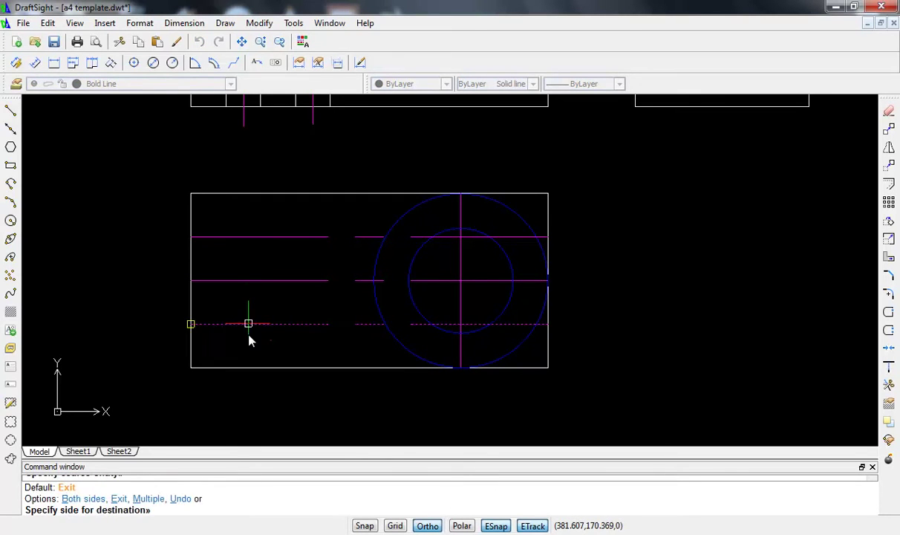
left_click(248, 340)
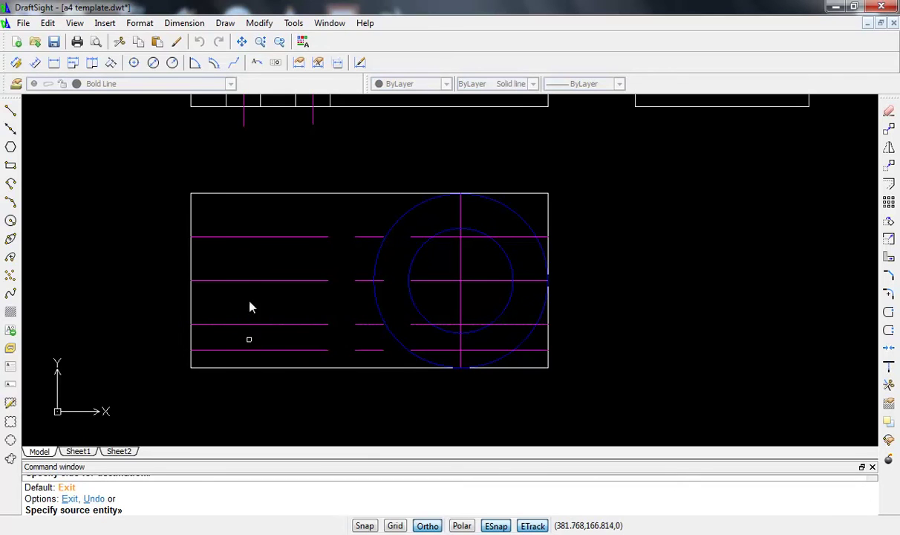
left_click(253, 239)
left_click(255, 225)
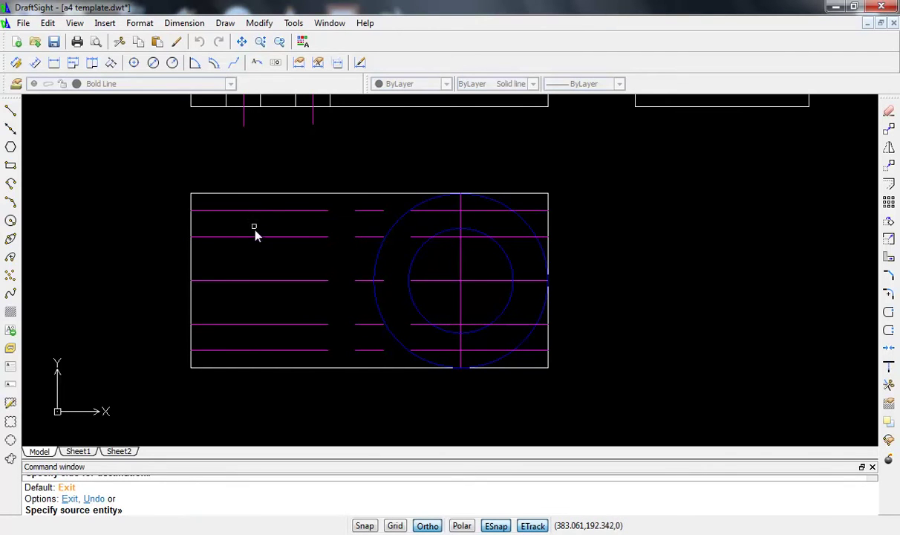
- Trim the top, second and middle horizontal lines back to the outer circle
key("Escape")
type("tr")
key("Return")
key("Return")
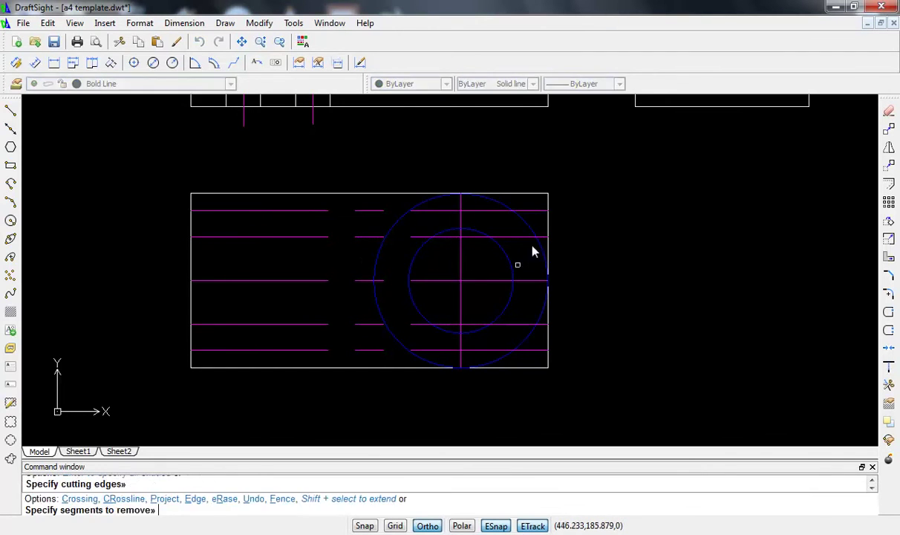
left_click(519, 211)
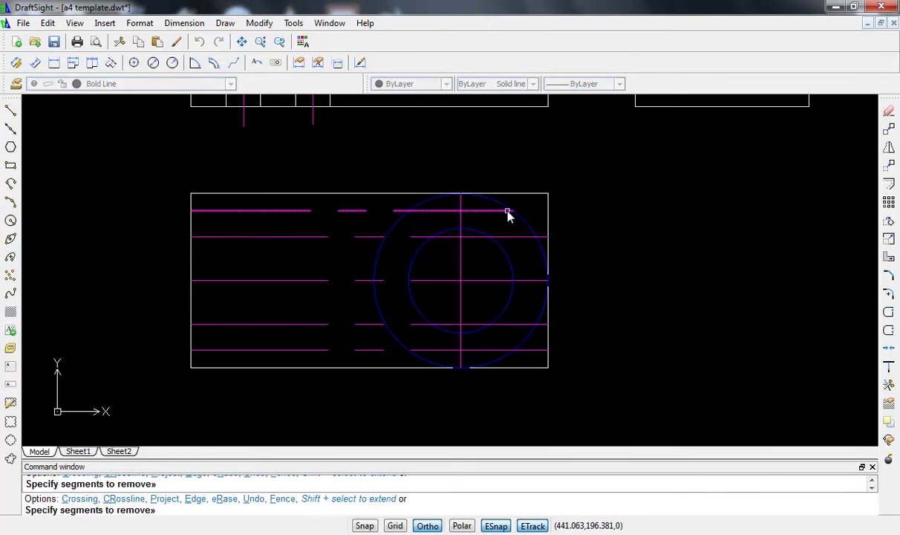
left_click(434, 210)
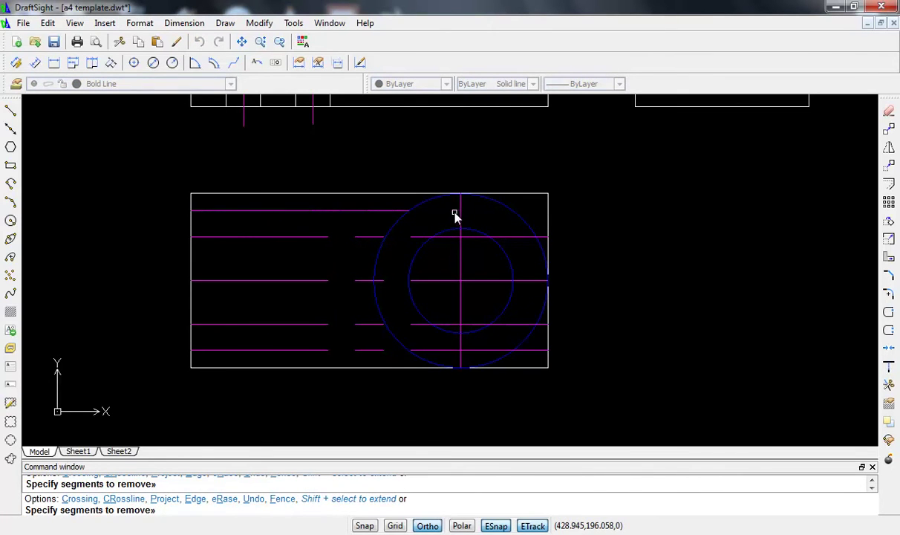
left_click(544, 238)
left_click(479, 238)
left_click(412, 238)
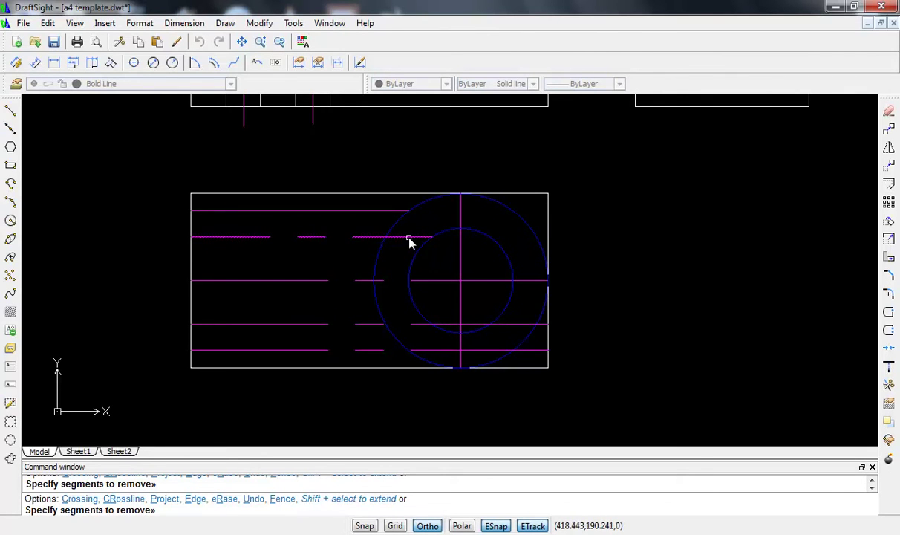
left_click(537, 281)
left_click(476, 282)
left_click(392, 282)
- Trim the fourth and bottom horizontal lines back to the outer circle
left_click(541, 327)
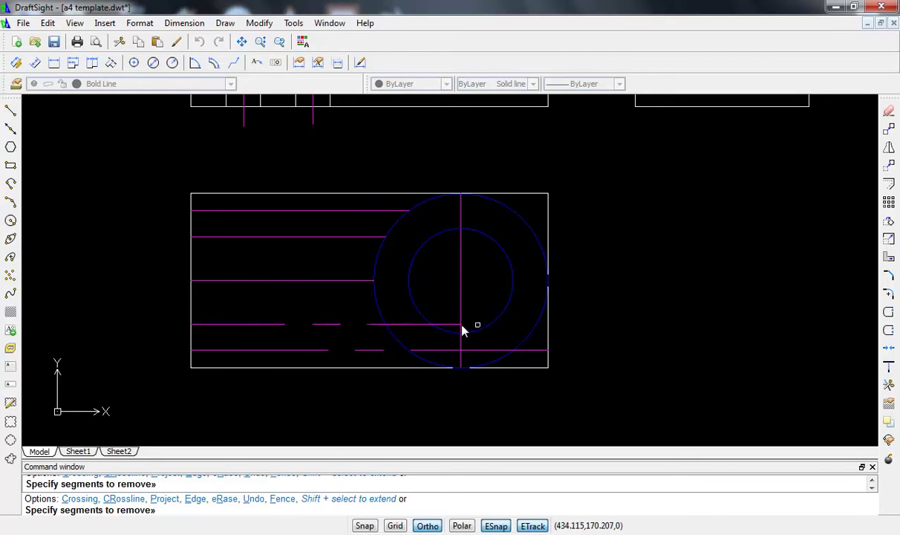
left_click(445, 325)
left_click(416, 328)
left_click(533, 351)
left_click(497, 352)
left_click(448, 351)
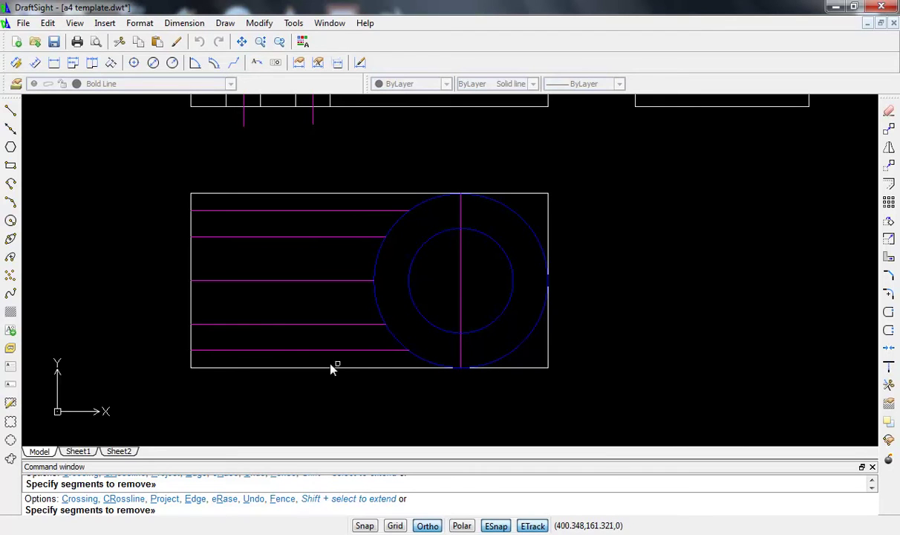
- Remove the rectangle's left top and bottom edges and the left edge's stubs
left_click(303, 368)
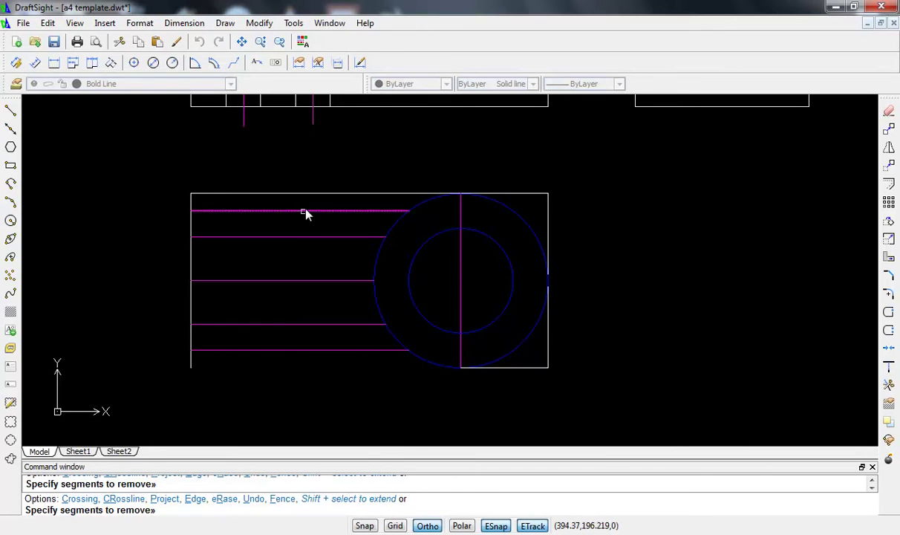
left_click(305, 196)
left_click(192, 205)
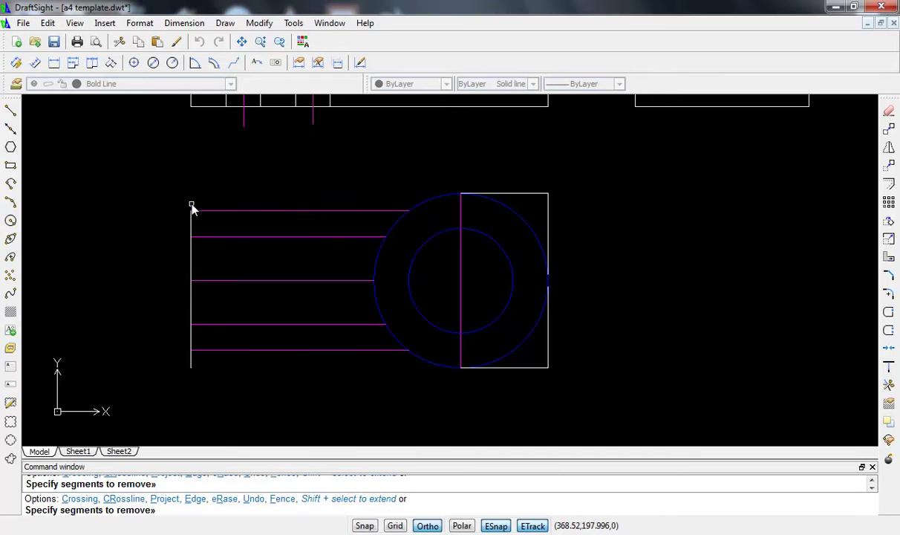
left_click(191, 359)
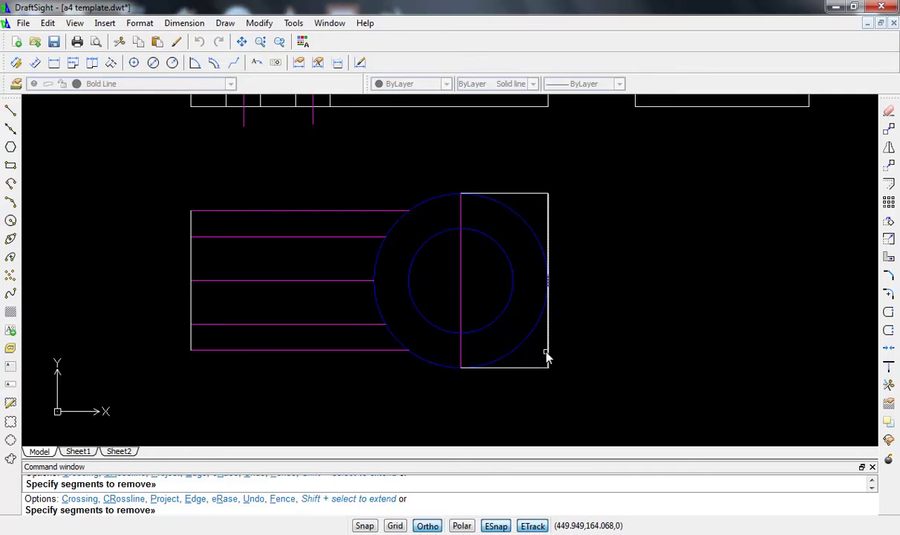
- Delete the leftover right, bottom and top box edges
key("Escape")
left_click(556, 384)
left_click(534, 358)
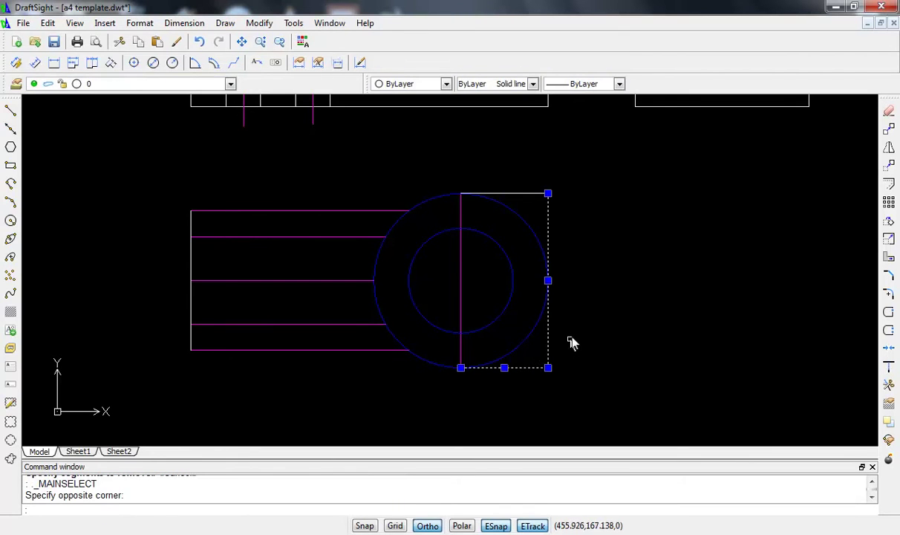
key("Delete")
left_click(571, 216)
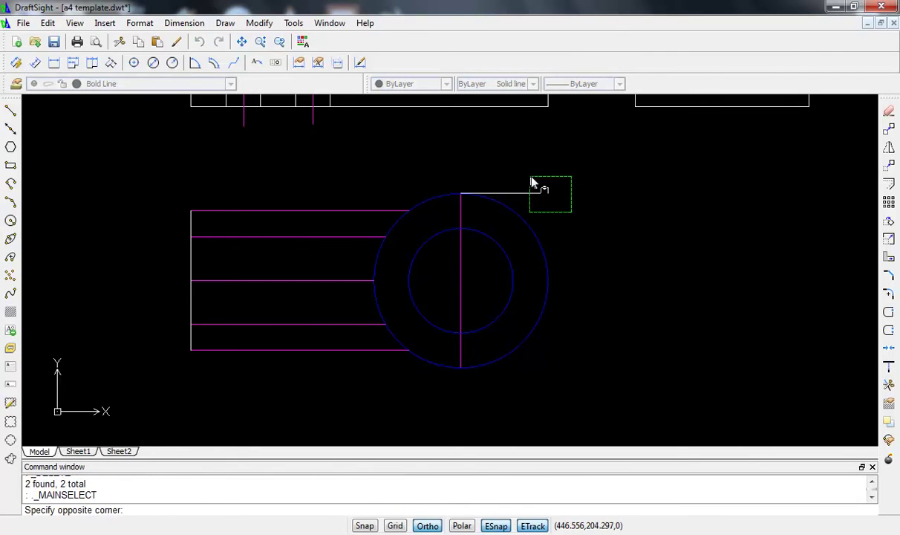
left_click(523, 181)
key("Delete")
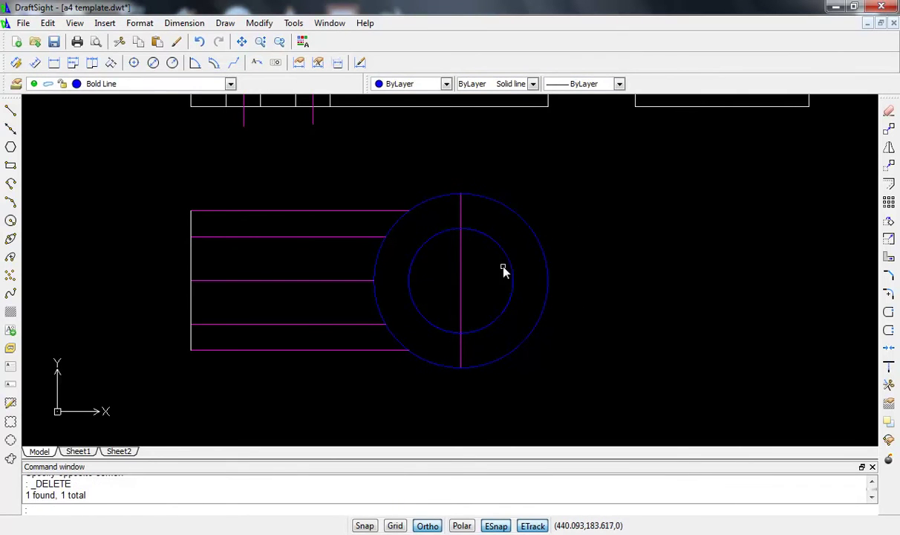
- Stretch the horizontal centre line past the outer circle and the rectangle's left edge
left_click(321, 282)
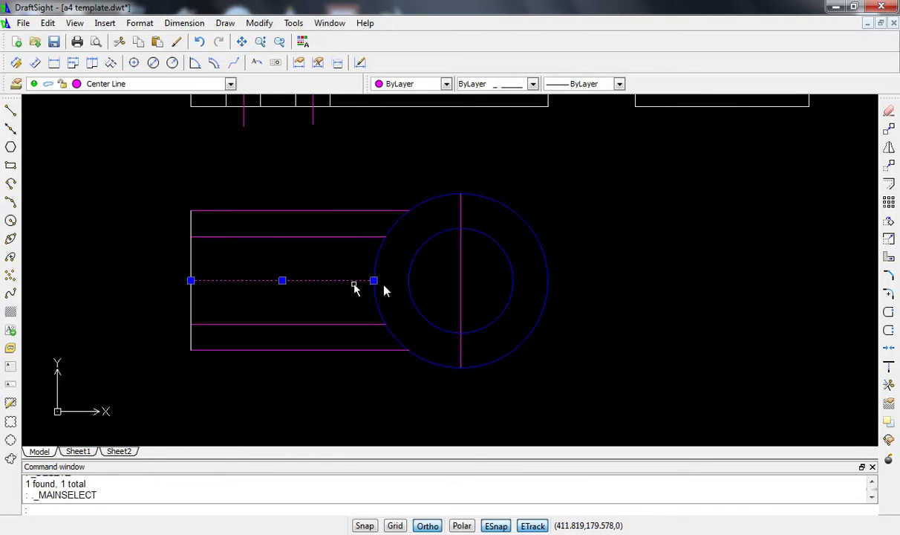
left_click(374, 280)
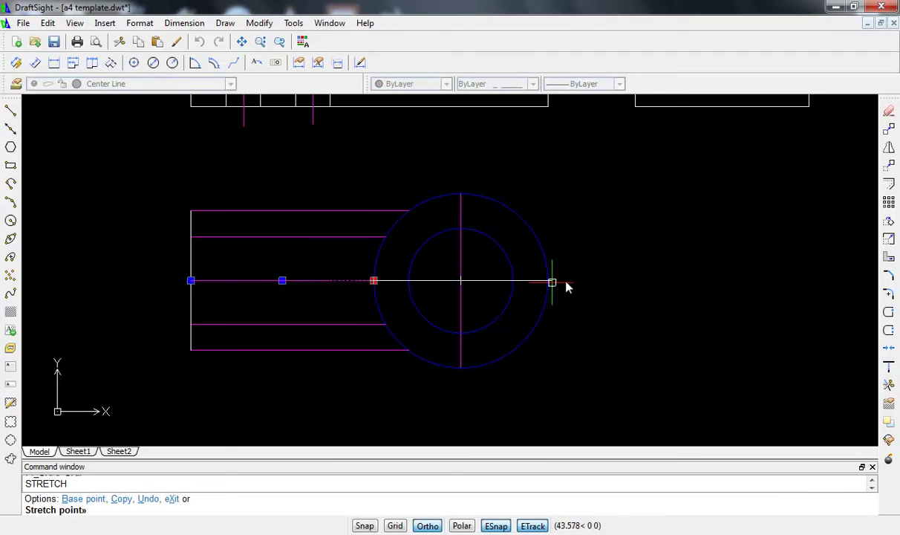
left_click(584, 282)
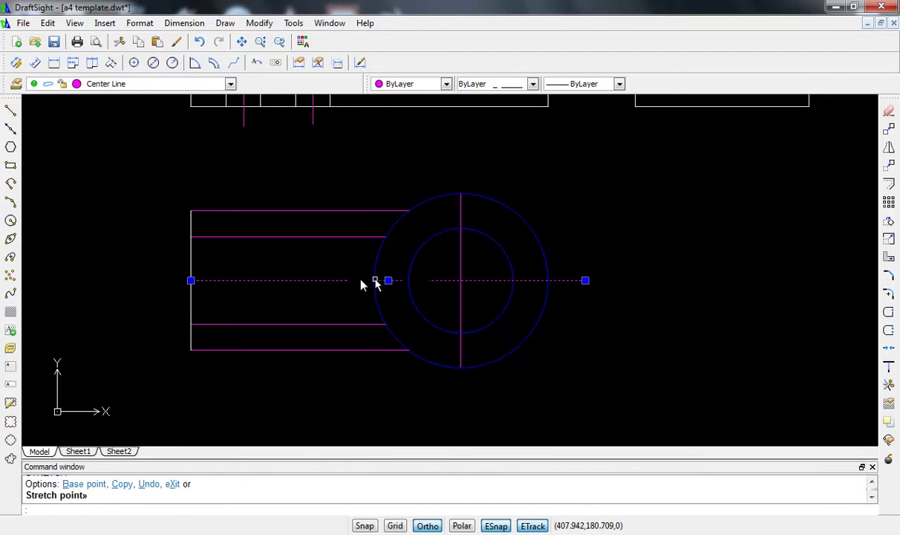
key("Escape")
left_click(195, 281)
left_click(191, 280)
left_click(152, 281)
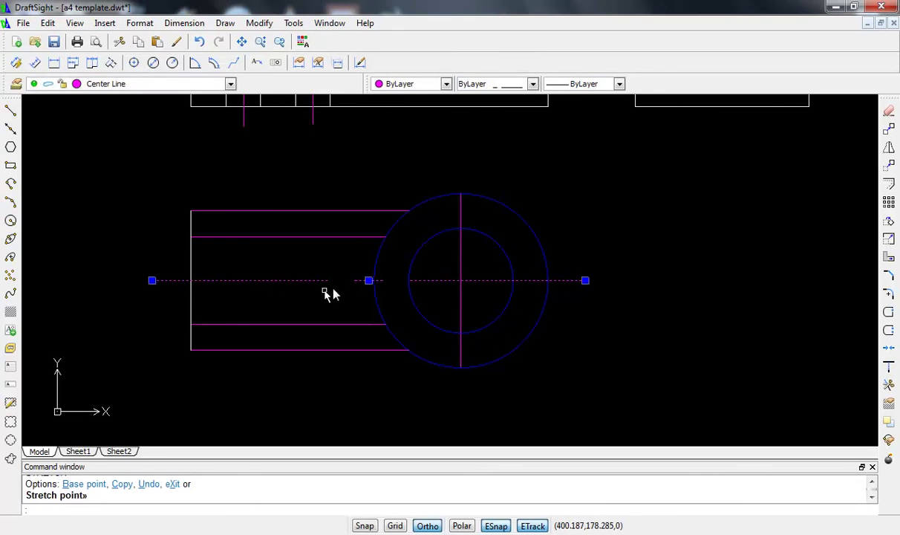
key("Escape")
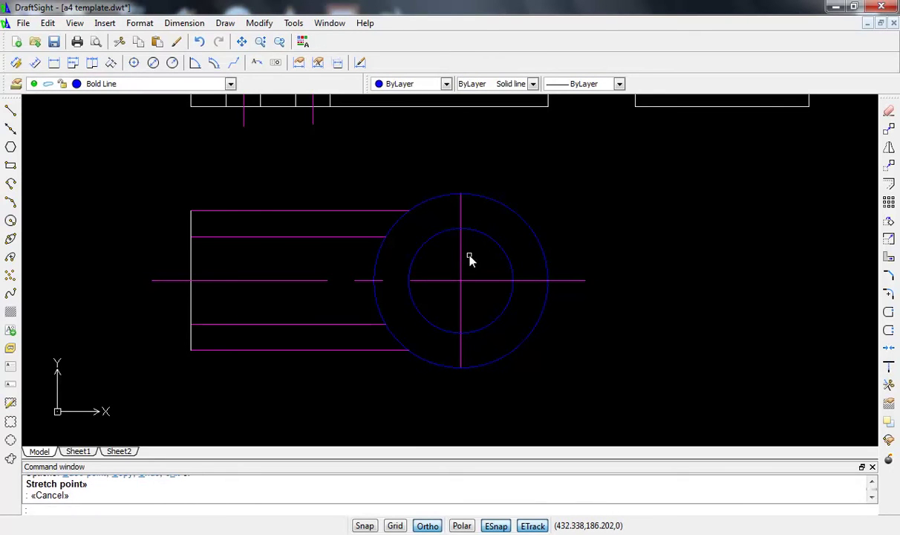
- Stretch the circle's vertical centre line above and below the large circle
left_click(460, 239)
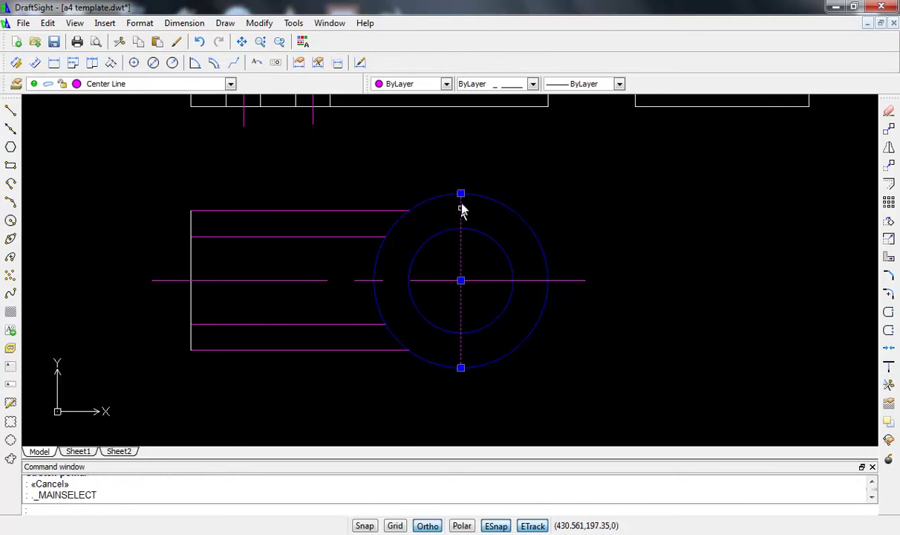
left_click(460, 193)
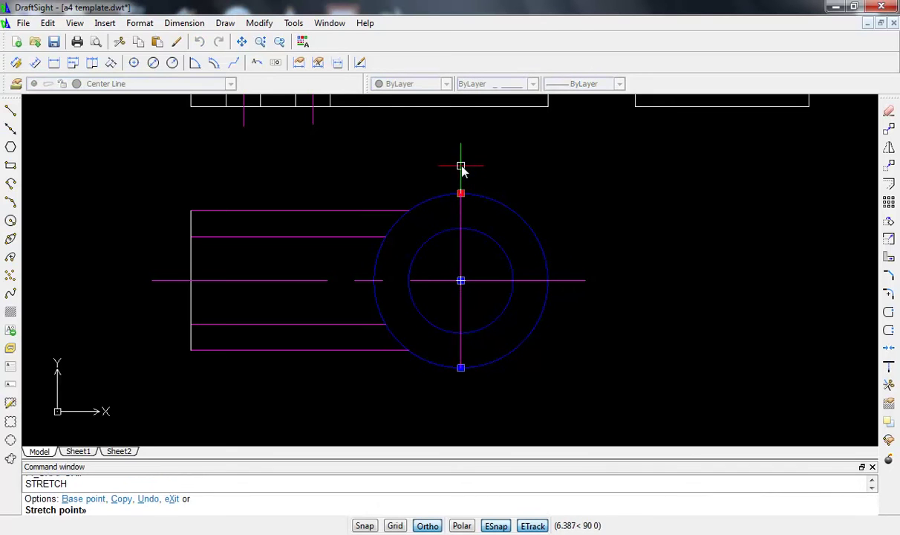
left_click(460, 167)
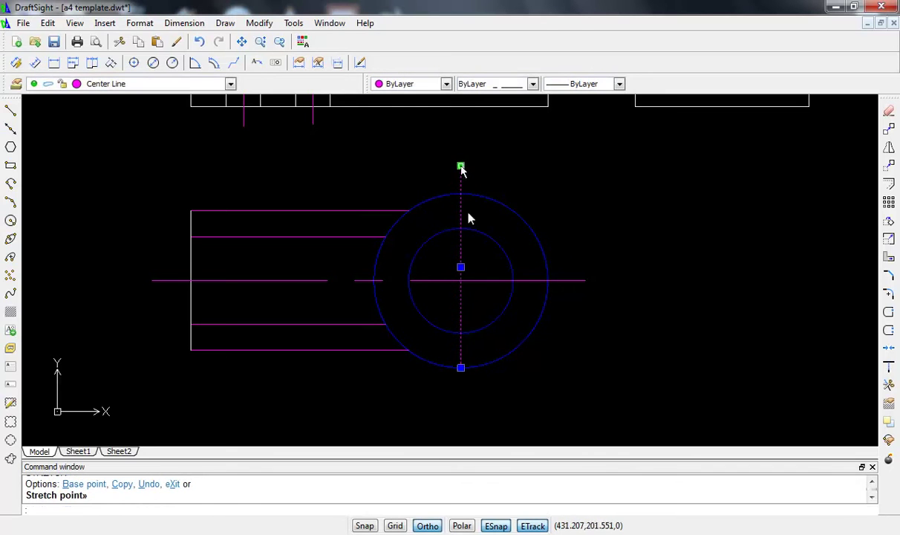
left_click(461, 369)
left_click(461, 391)
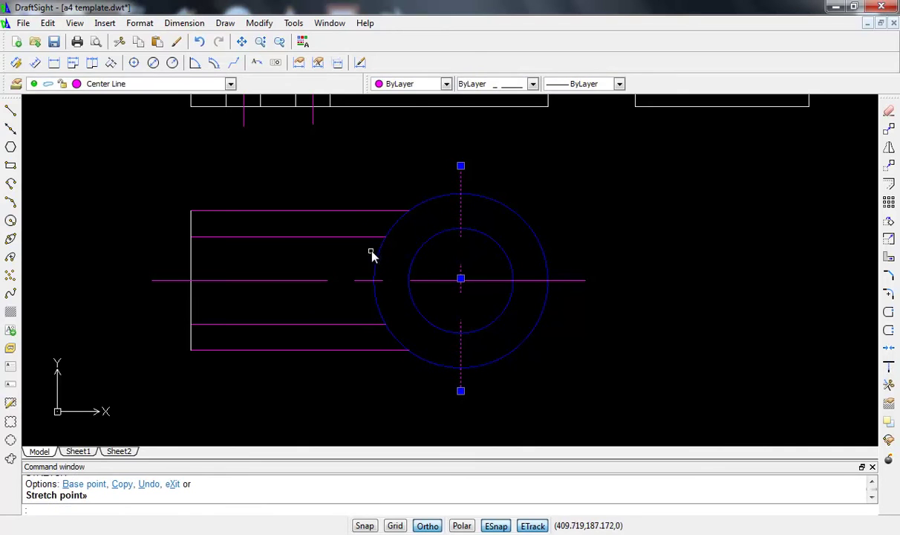
left_click(360, 255)
- Put the upper and lower outline lines on the Bold Line layer
left_click(175, 194)
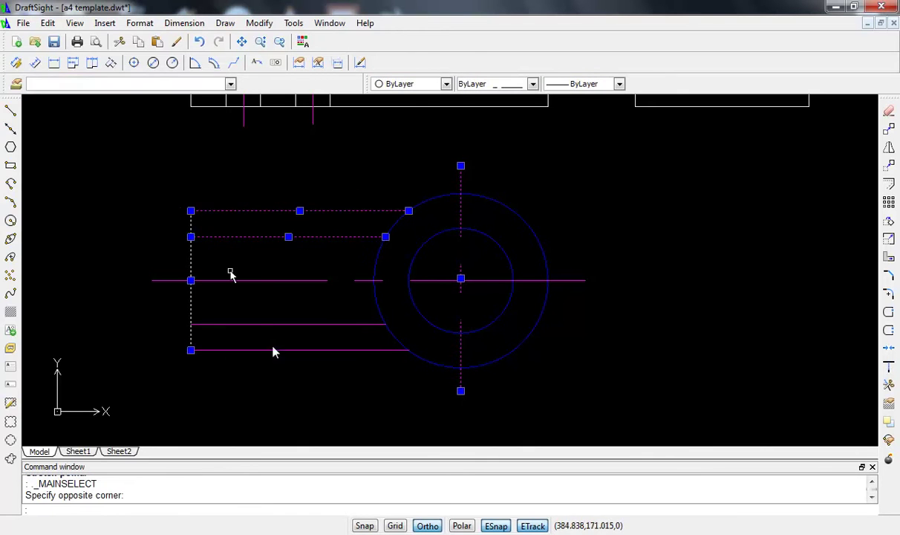
left_click(346, 375)
left_click(171, 318)
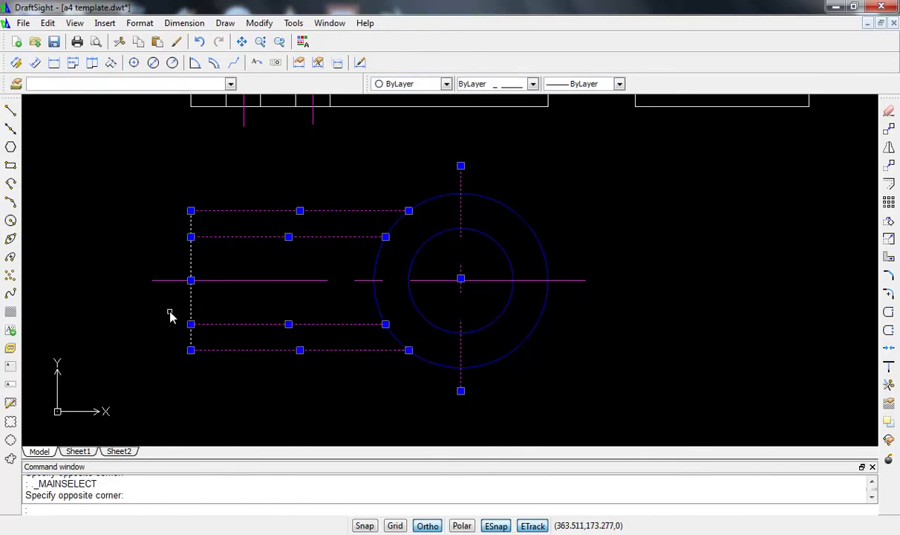
left_click(216, 88)
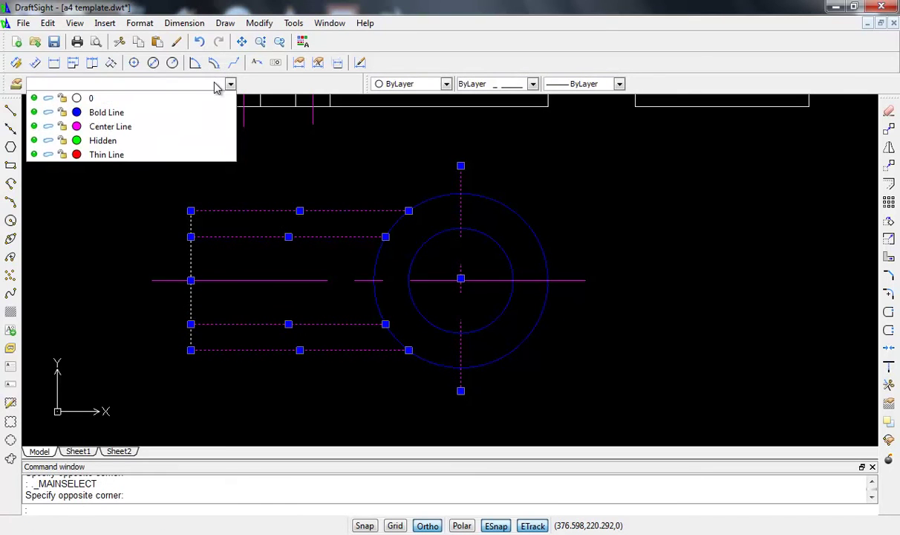
left_click(193, 113)
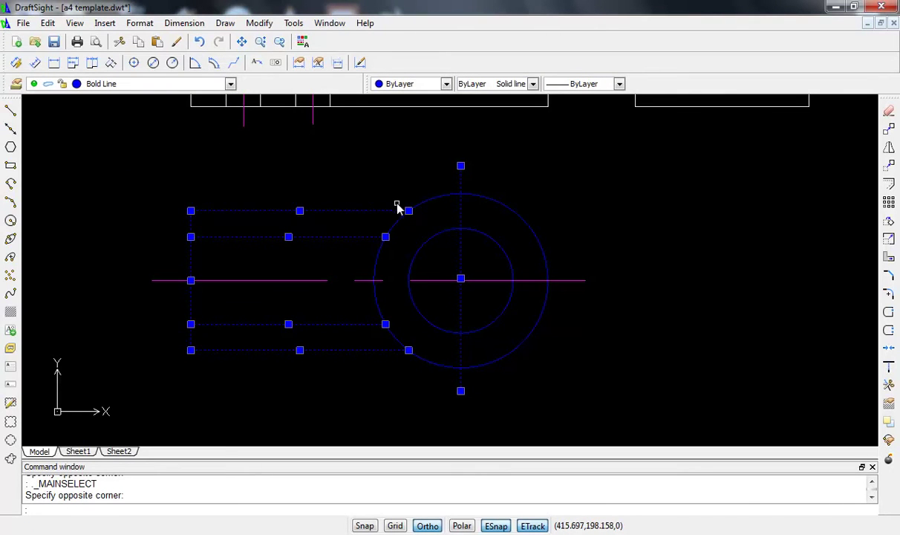
key("Escape")
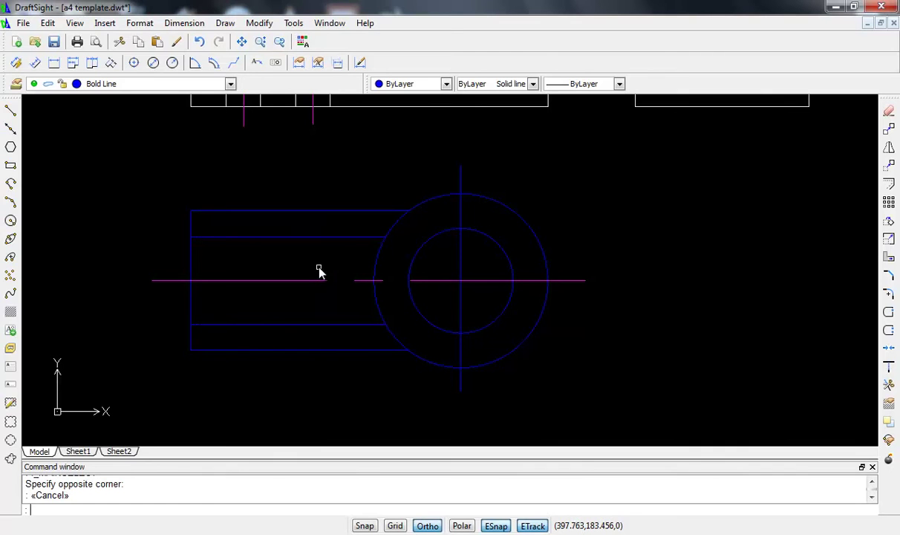
- Check which layer the left hole line is on
scroll(273, 190, "down", 1)
scroll(273, 191, "down", 1)
scroll(271, 191, "up", 2)
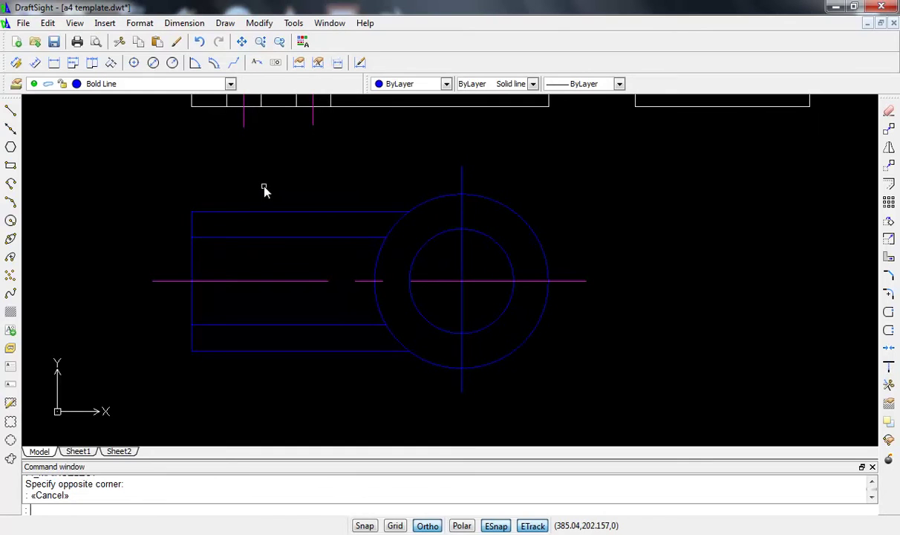
left_click(243, 126)
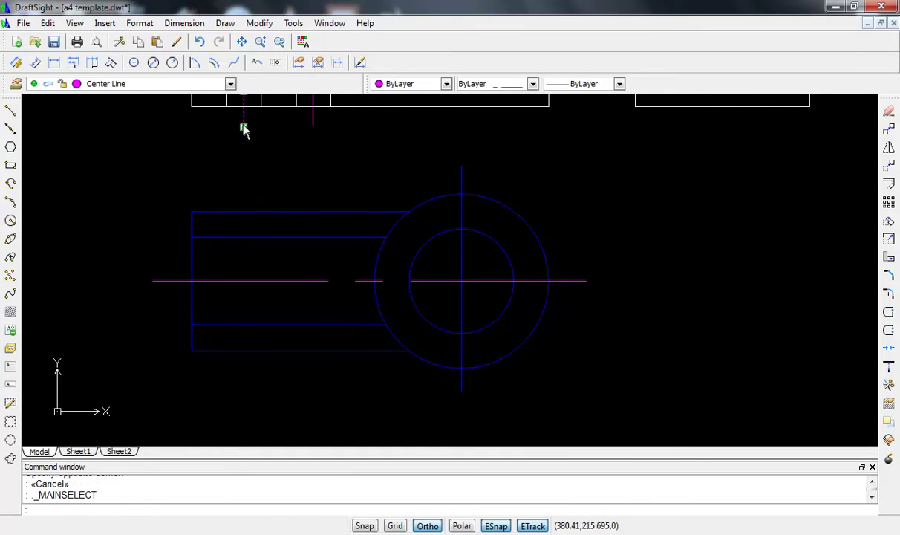
- Extend both hole lines down to the lower inner line
key("Escape")
type("tr")
key("Return")
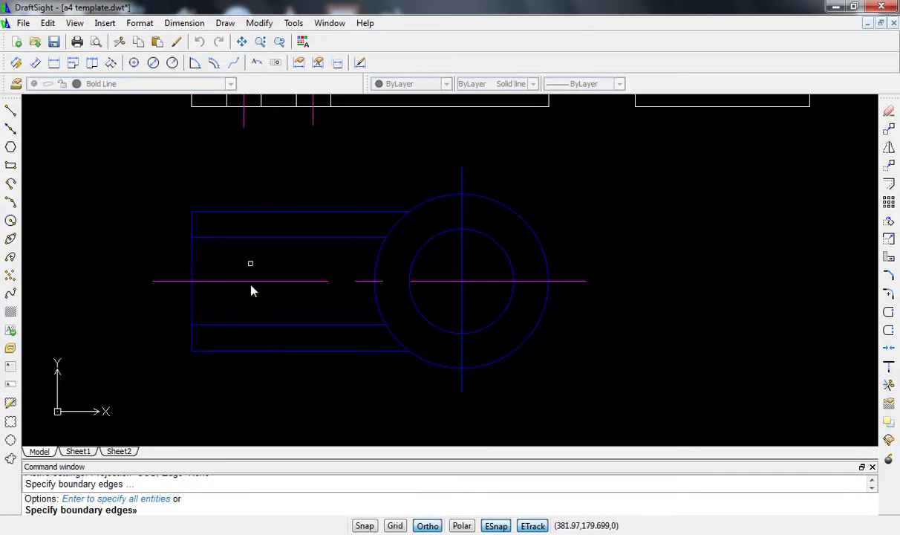
left_click(246, 325)
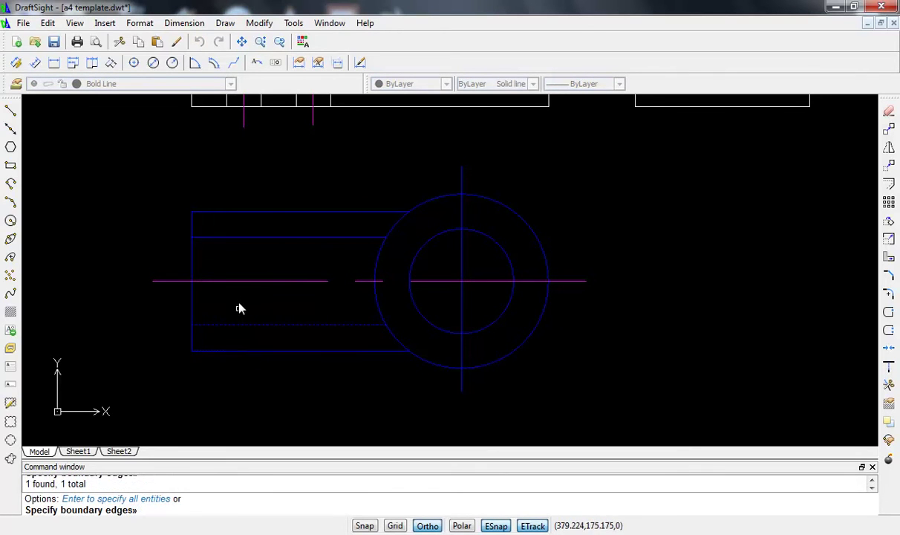
key("Return")
left_click(244, 126)
left_click(314, 128)
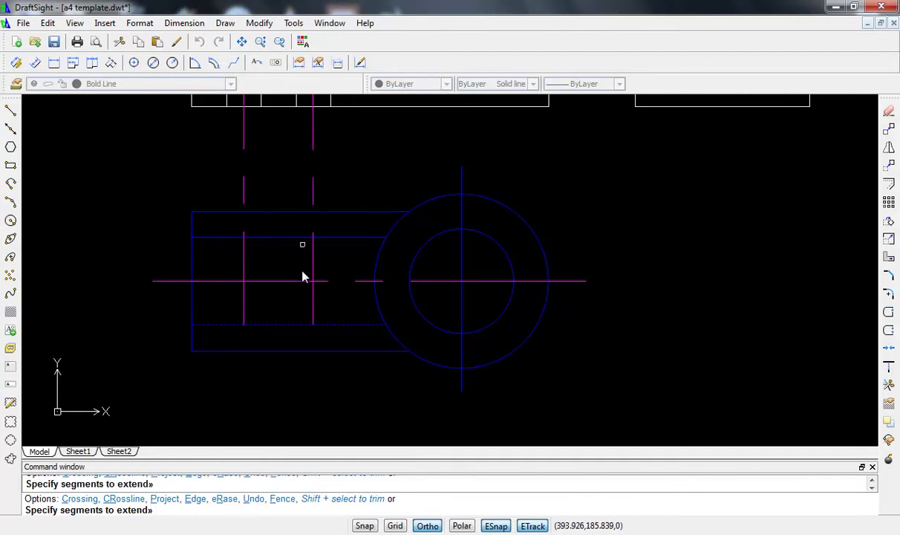
key("Escape")
- Draw radius-4 circles at the left and right hole intersections
key("Return")
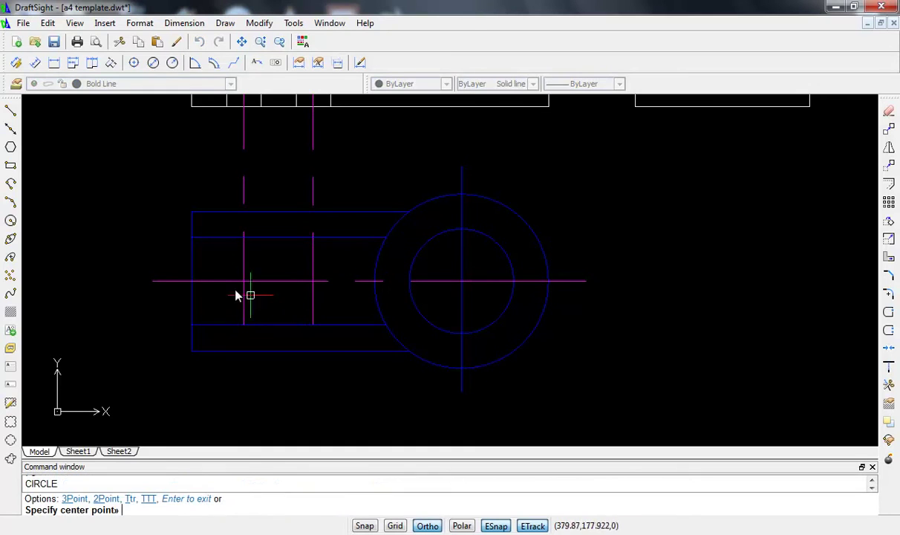
left_click(246, 282)
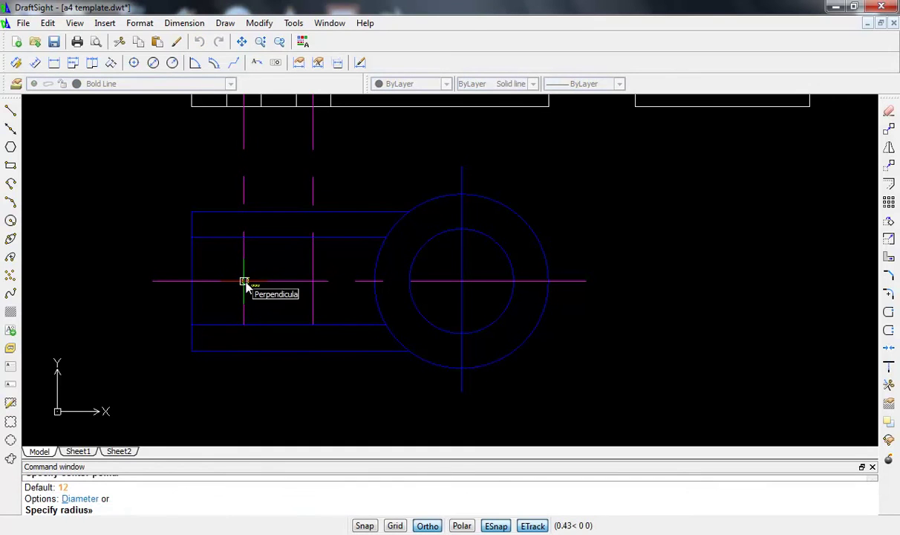
type("4")
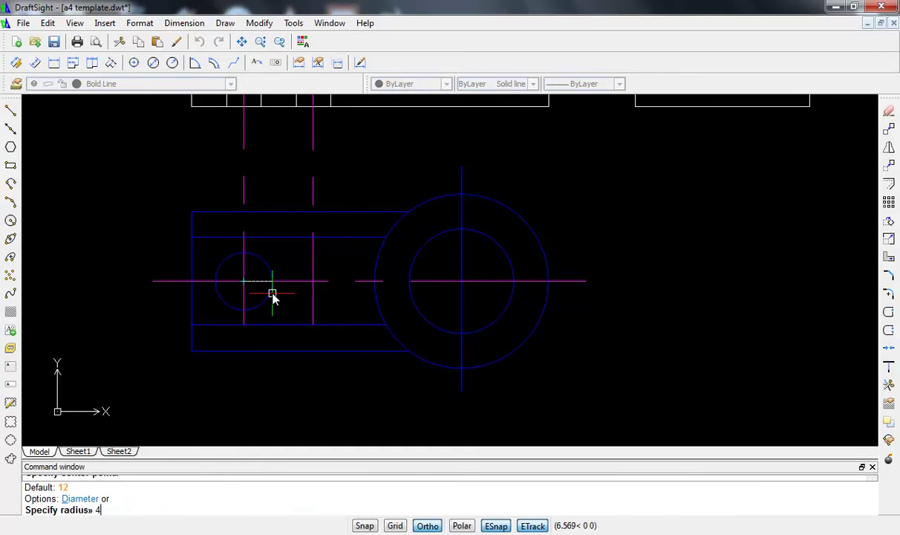
key("Return")
type("c")
key("Return")
left_click(312, 281)
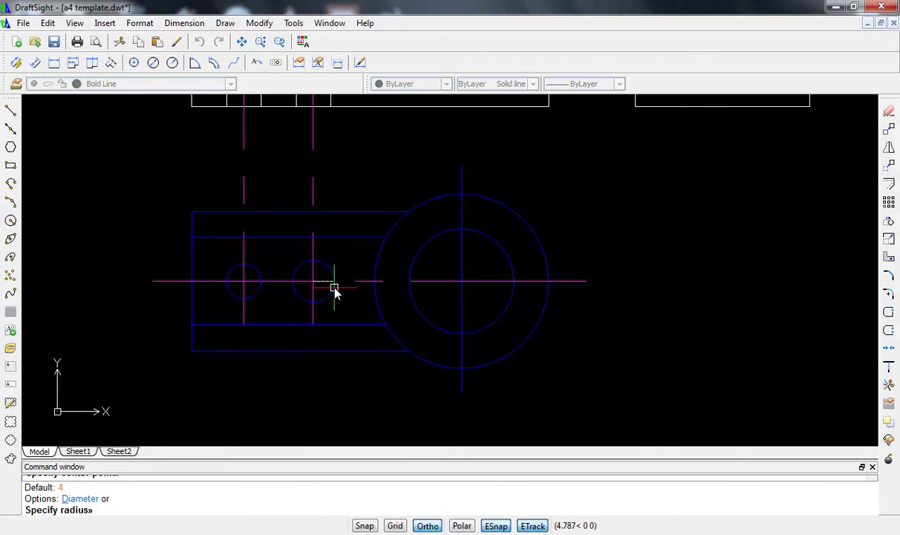
key("Return")
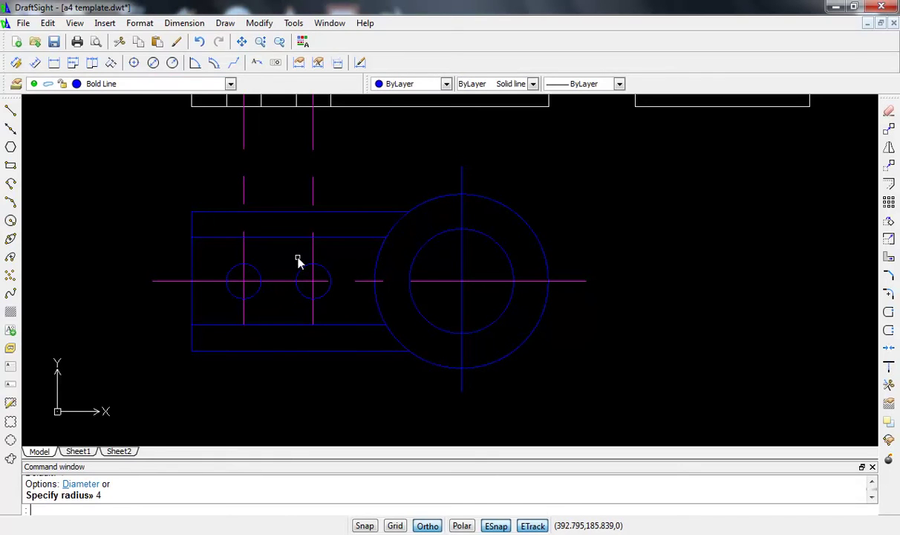
type("tr")
key("Return")
key("Return")
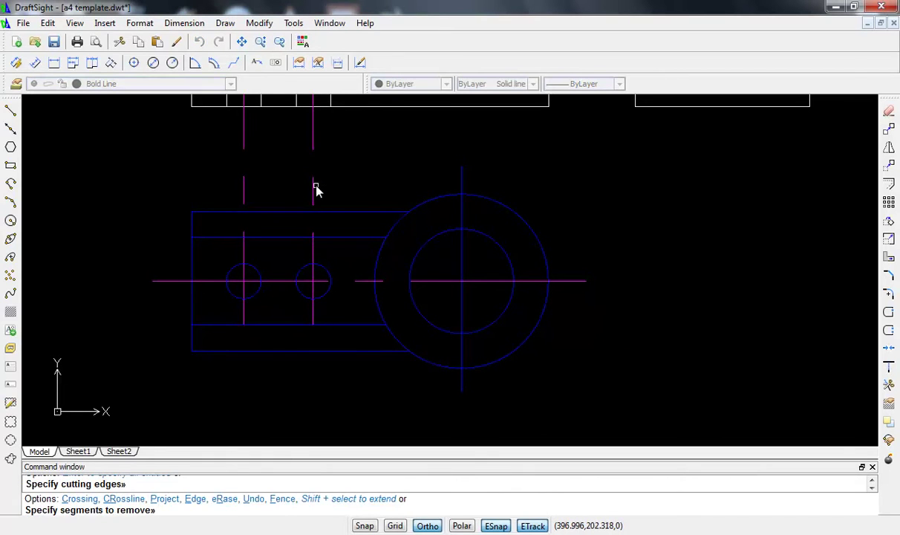
- Trim the left and right hole lines above the part
left_click(312, 189)
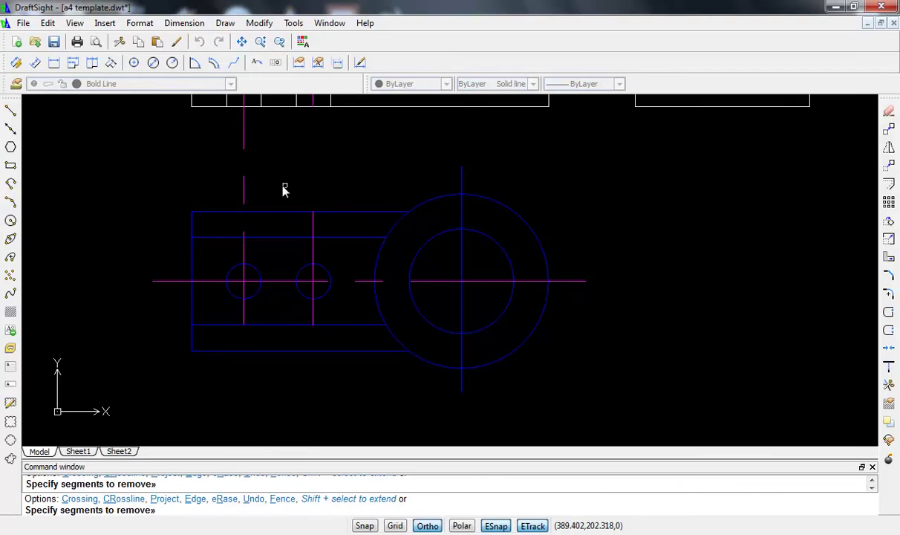
left_click(244, 188)
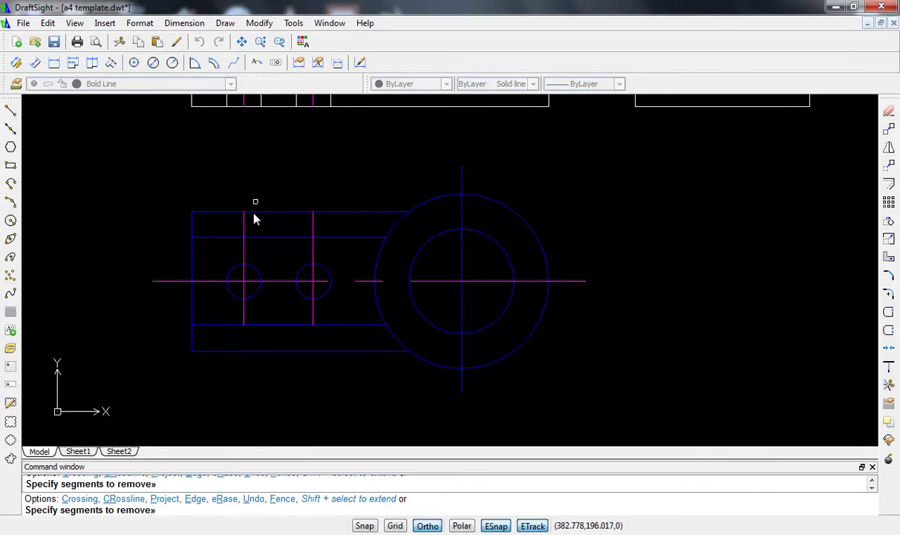
left_click(242, 221)
left_click(312, 226)
key("Escape")
- Stretch both top-view centre lines equally below the view's bottom edge
scroll(299, 195, "down", 2)
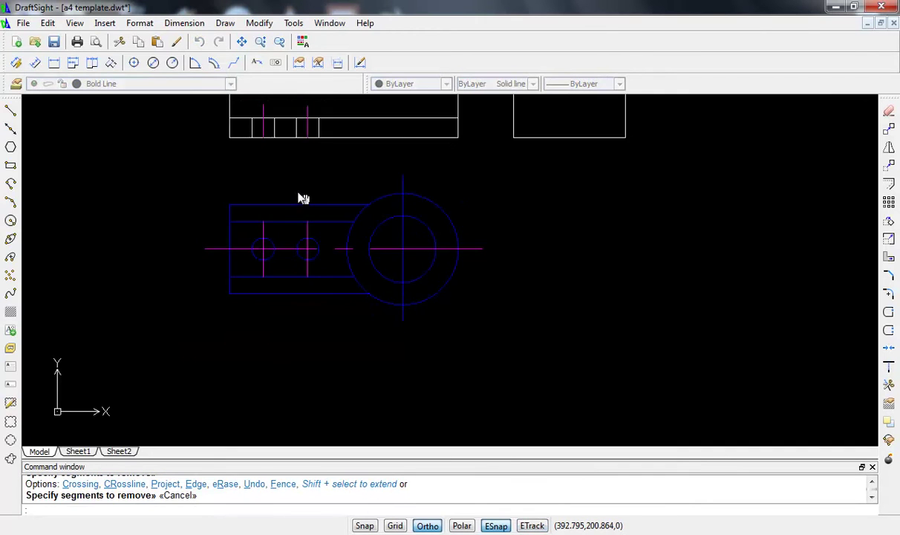
scroll(250, 171, "up", 3)
left_click(248, 170)
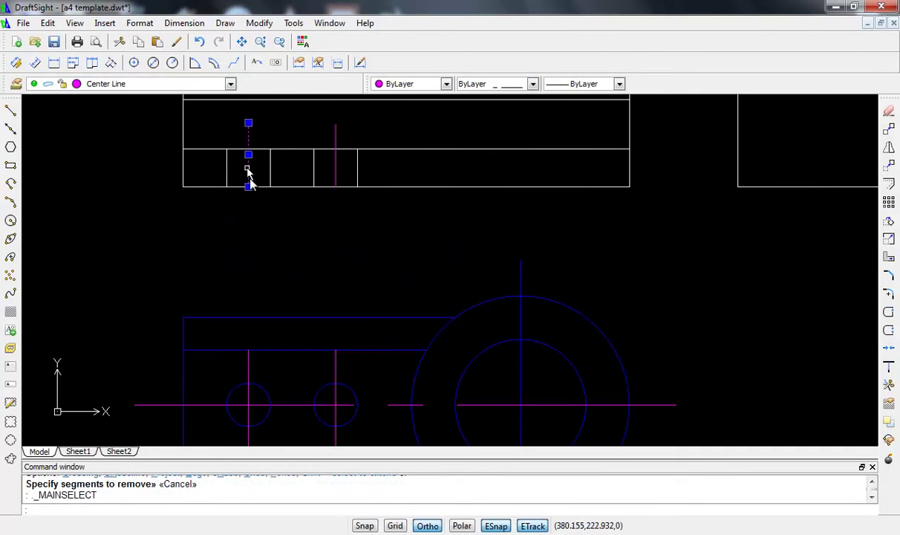
left_click(248, 187)
left_click(249, 210)
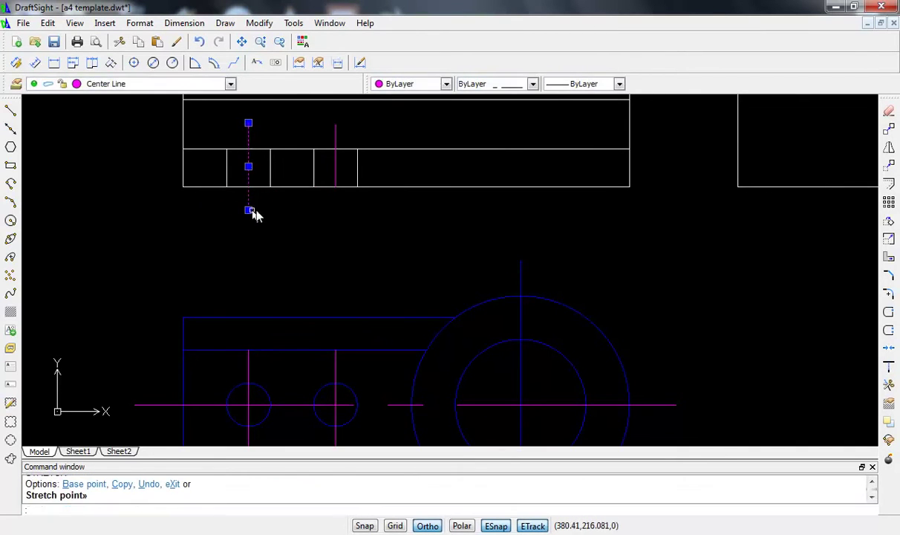
left_click(336, 177)
left_click(335, 186)
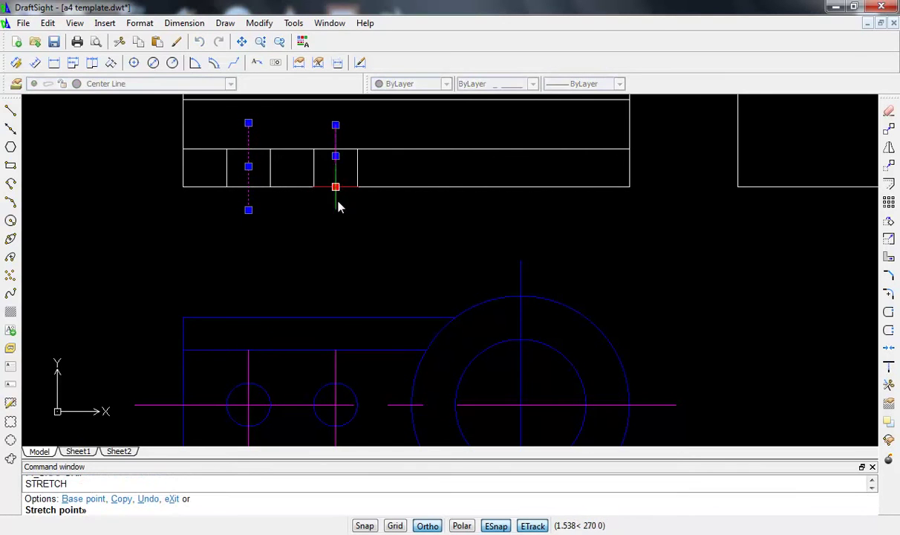
left_click(337, 211)
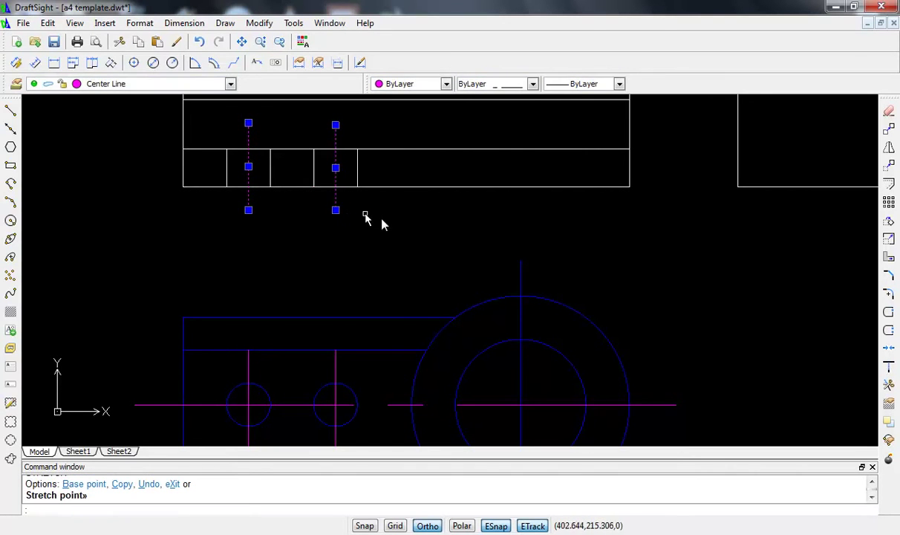
key("Escape")
middle_click_drag(346, 288, 316, 193)
middle_click_drag(327, 281, 342, 205)
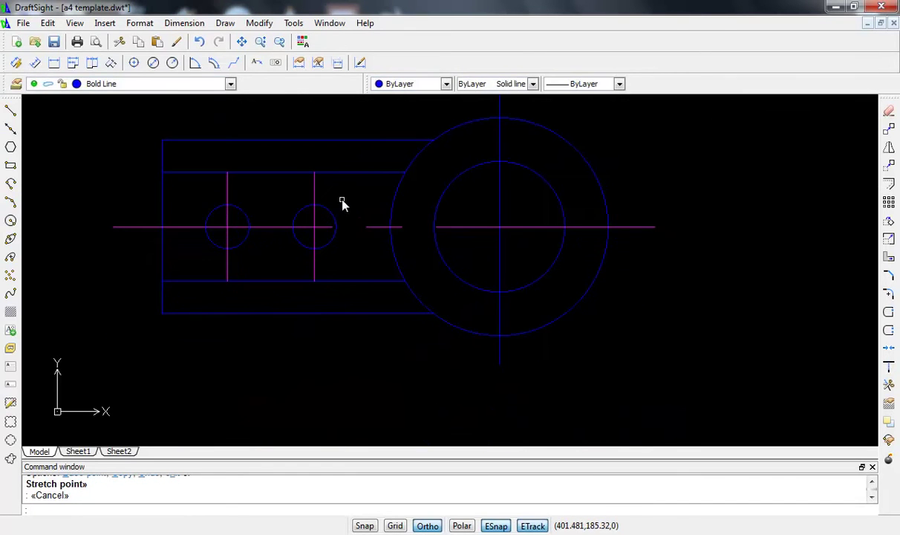
mouse_move(427, 234)
middle_mouse_down()
mouse_move(355, 227)
mouse_move(321, 247)
mouse_move(387, 245)
middle_mouse_up()
- Offset the horizontal centre line by 2.5, one copy above and one below
scroll(316, 242, "down", 2)
scroll(412, 228, "up", 3)
scroll(401, 236, "up", 2)
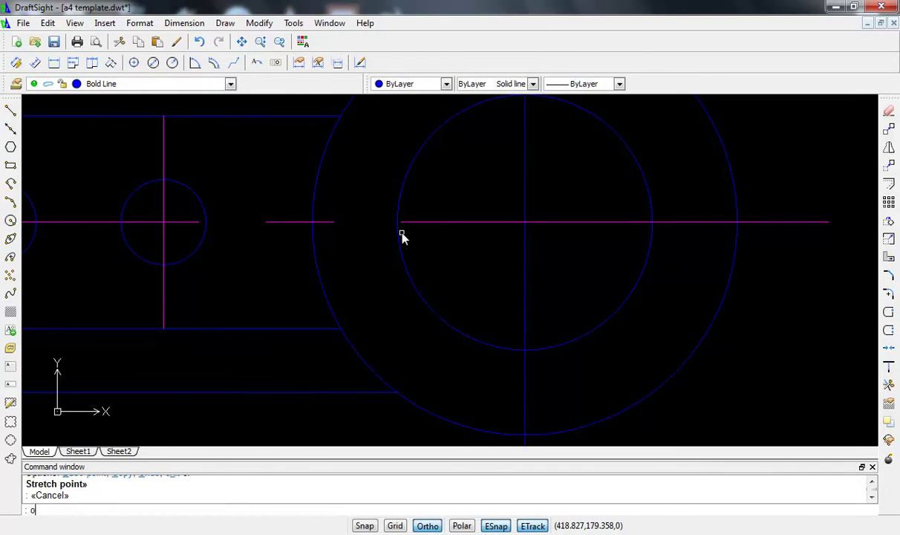
key("Return")
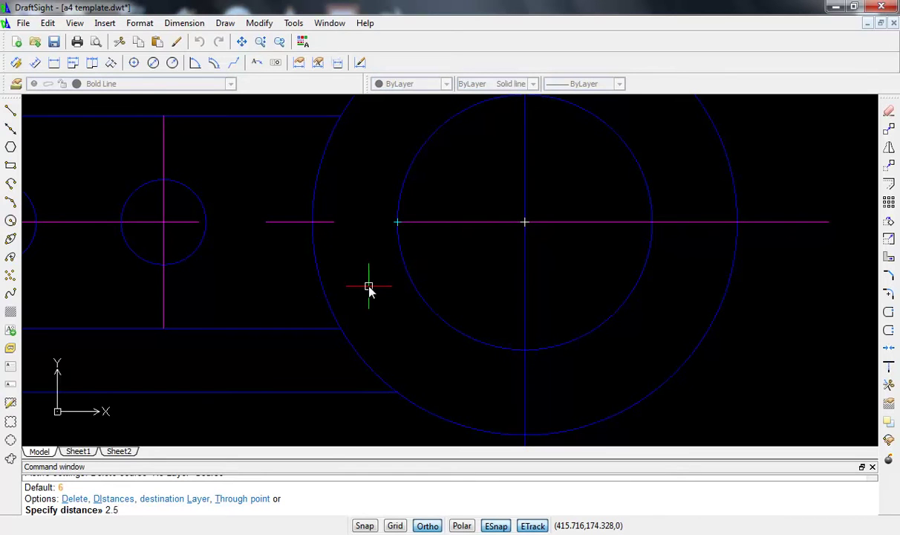
key("Return")
left_click(427, 222)
left_click(429, 208)
left_click(430, 221)
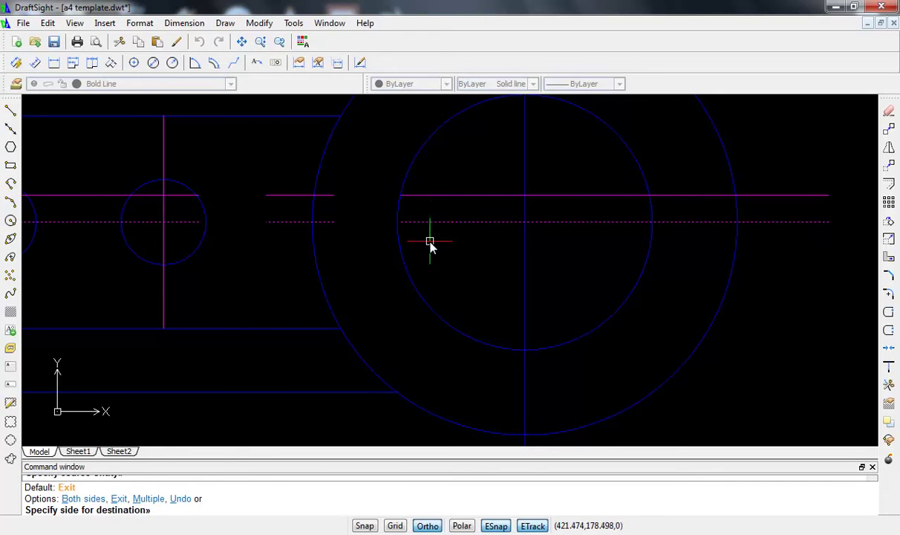
left_click(430, 243)
key("Escape")
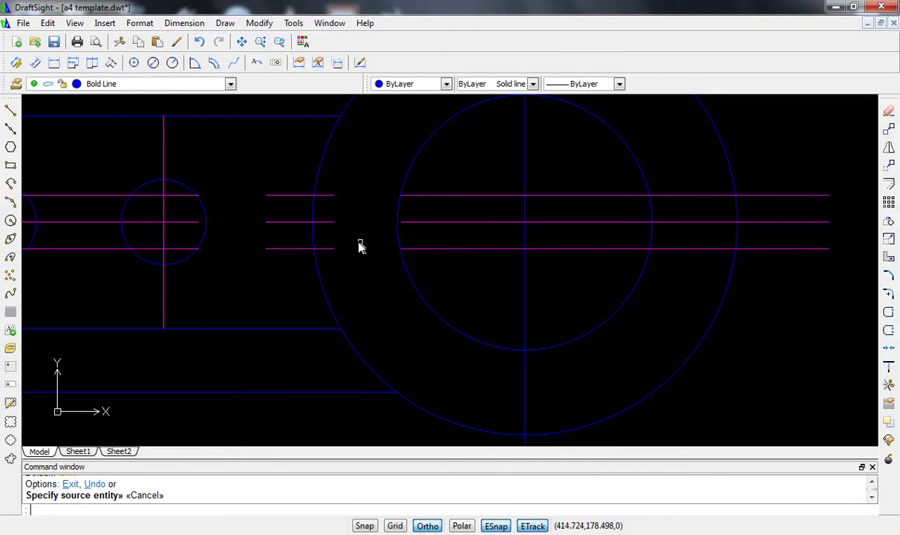
- Try a 5-unit offset of the inner circle, then undo it and cancel
scroll(358, 245, "down", 2)
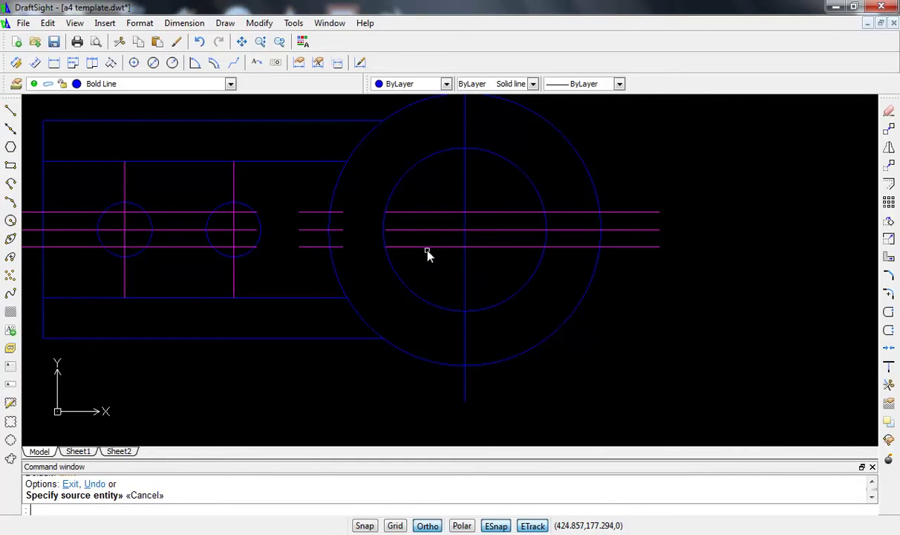
type("o")
key("Return")
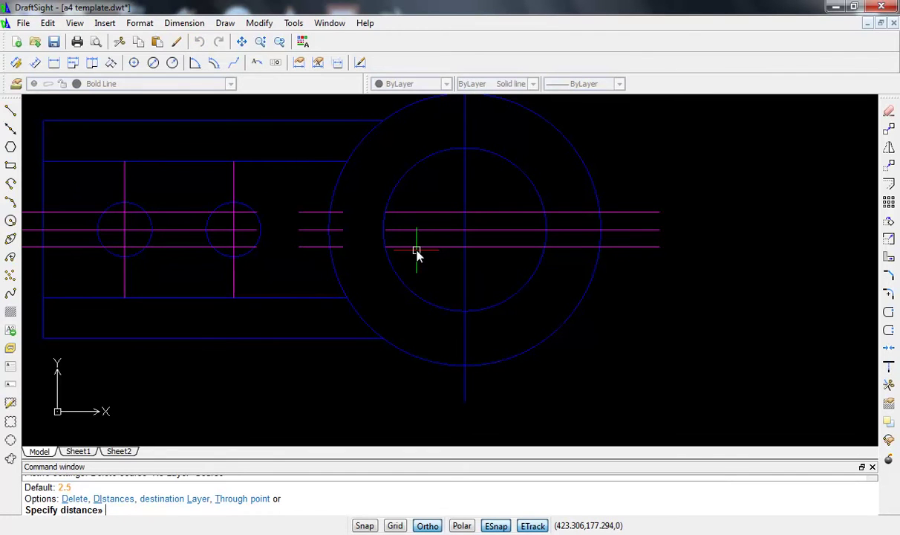
key("Return")
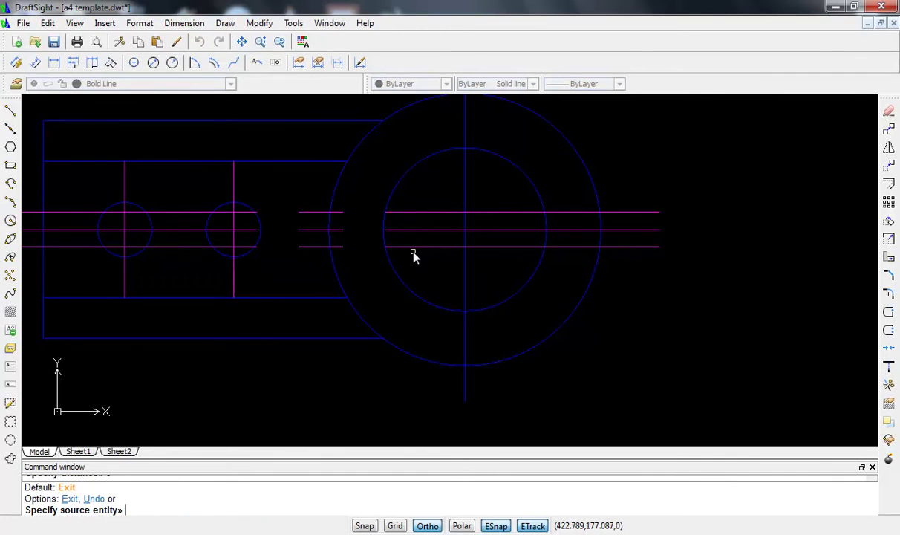
left_click(391, 257)
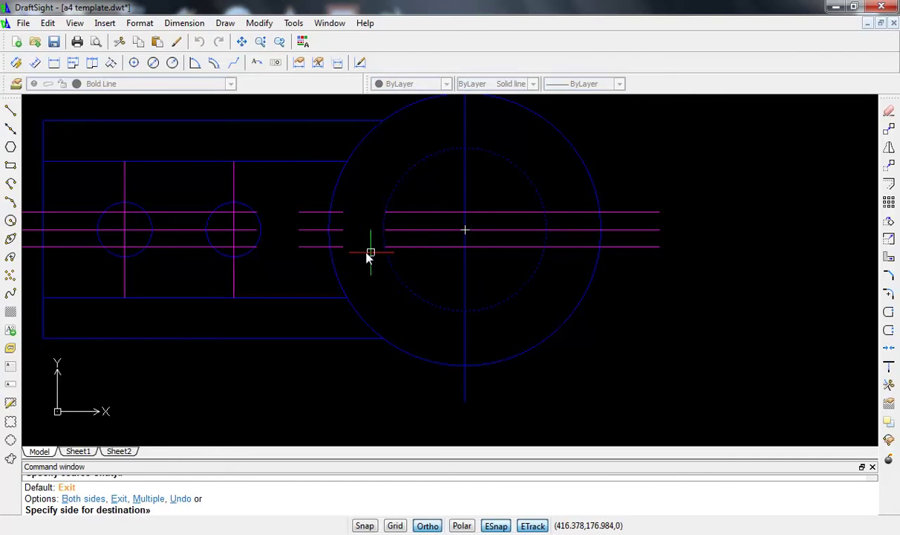
left_click(371, 255)
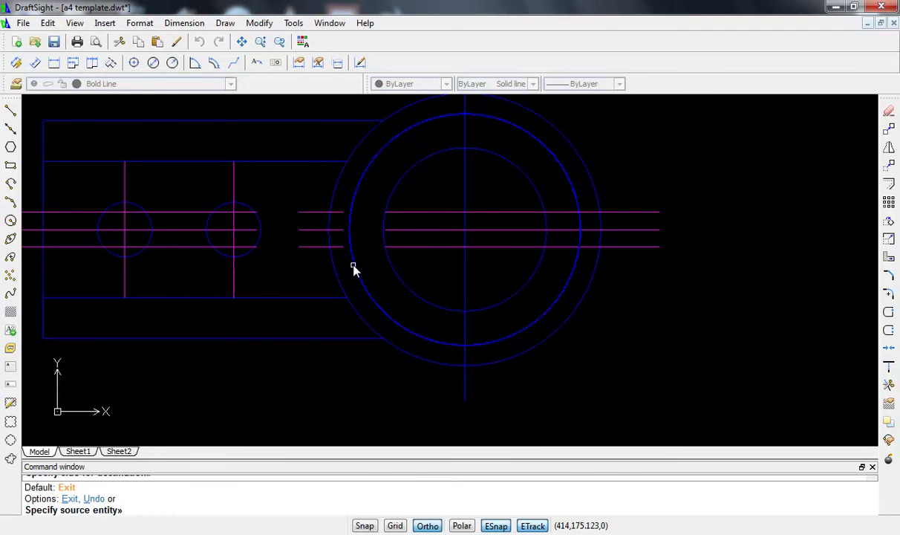
key("ctrl+z")
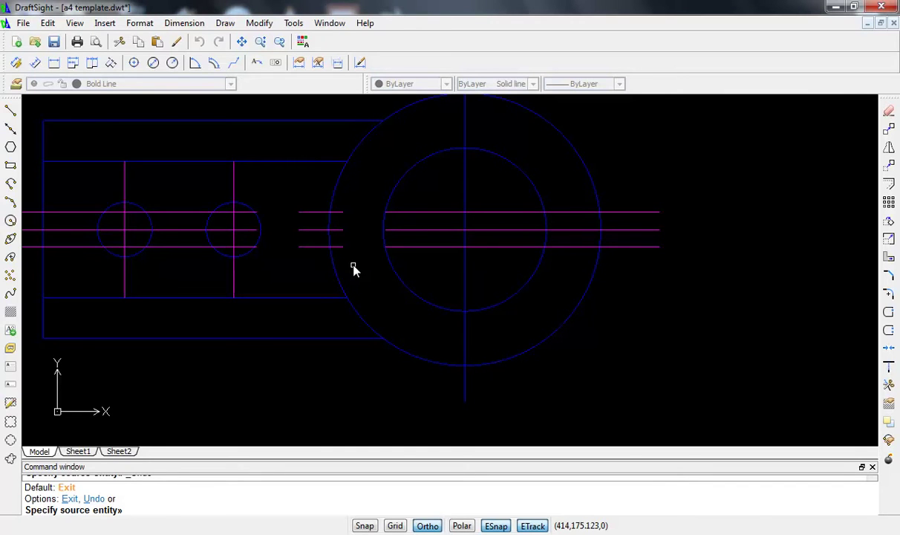
type("o")
key("Return")
left_click(398, 246)
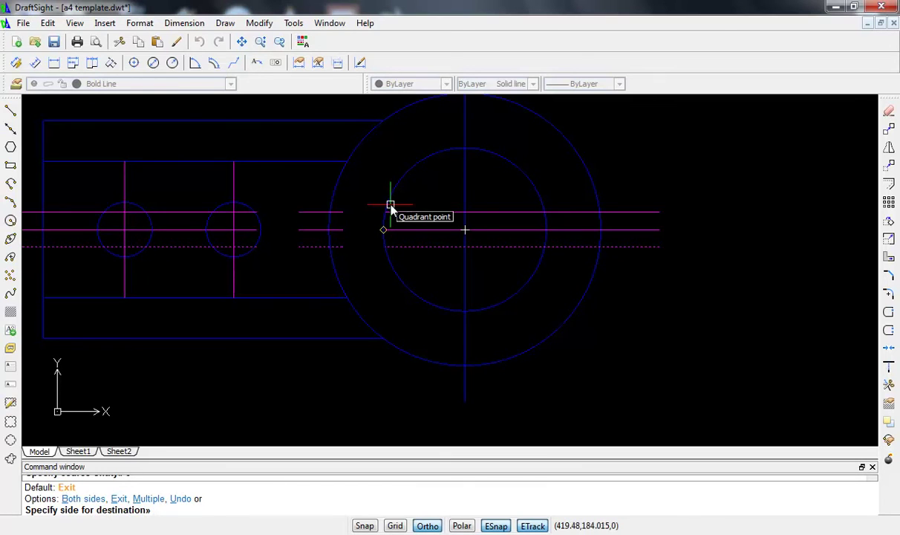
key("Escape")
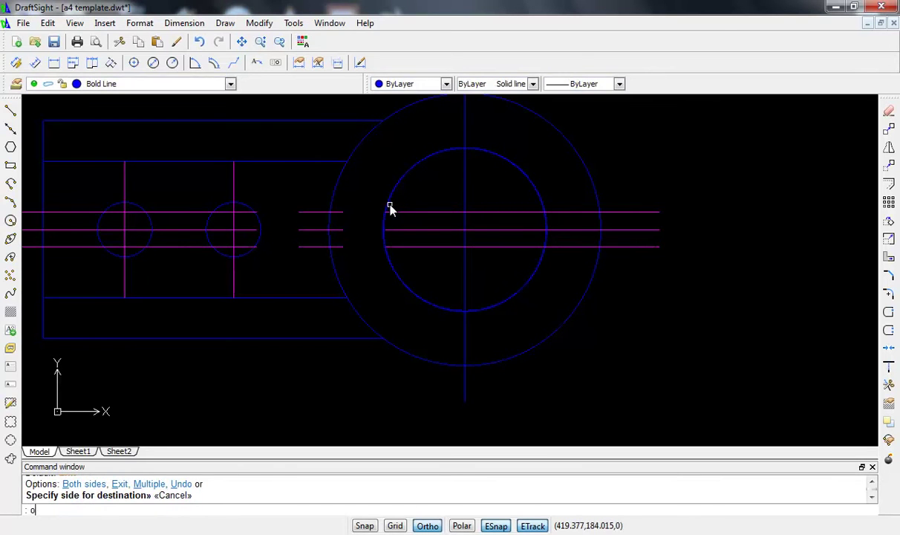
- Offset the inner circle outward by 3 as a helper circle
key("Return")
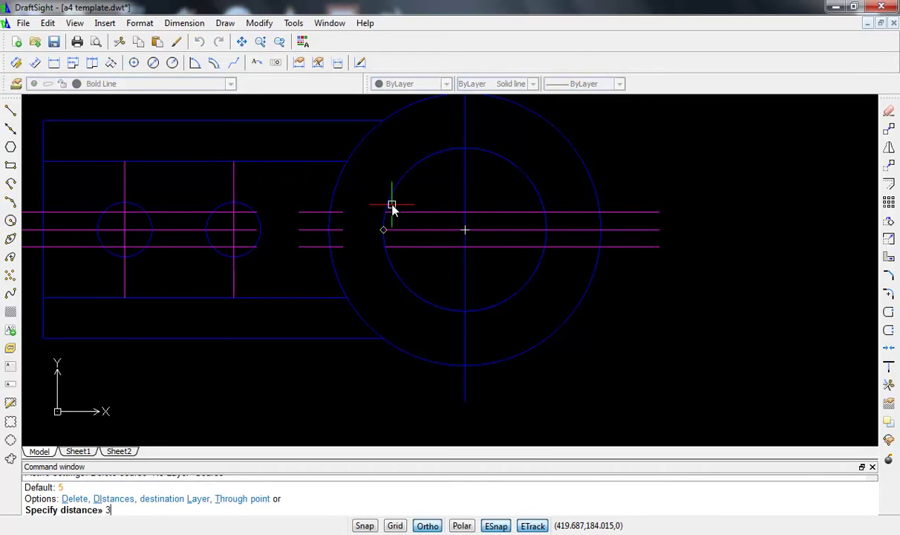
key("Return")
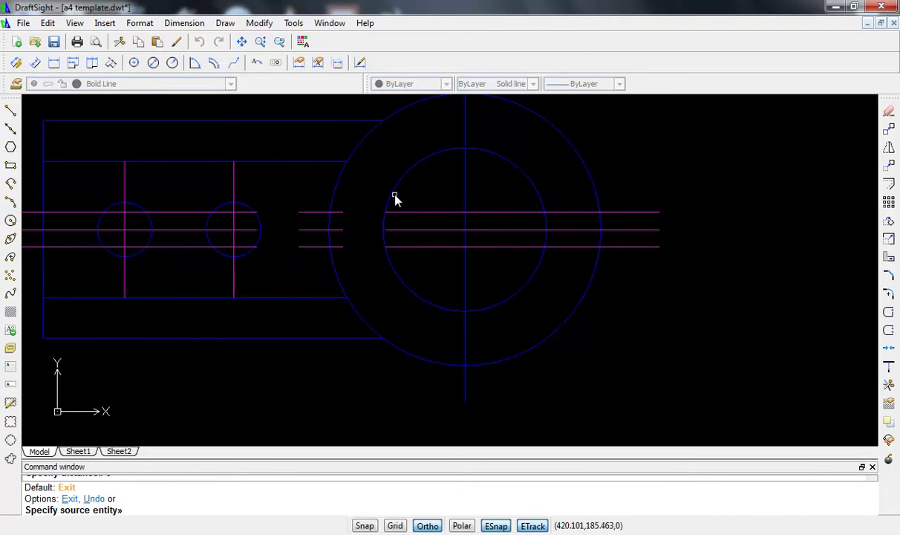
left_click(393, 196)
left_click(374, 190)
scroll(364, 215, "up", 2)
scroll(364, 230, "up", 1)
key("Escape")
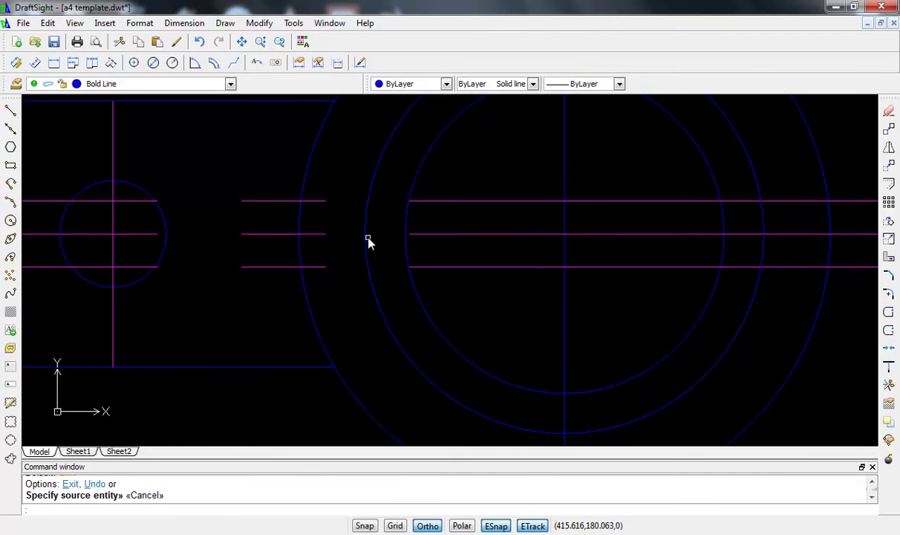
- Draw the vertical keyway line at the helper circle, extend it downward, delete the helper
type("l")
key("Return")
left_click(363, 234)
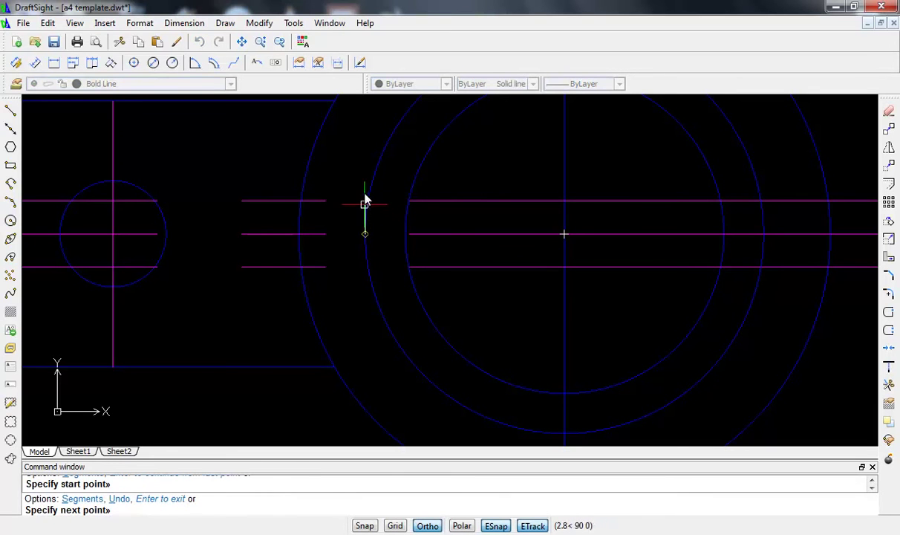
left_click(364, 150)
key("Escape")
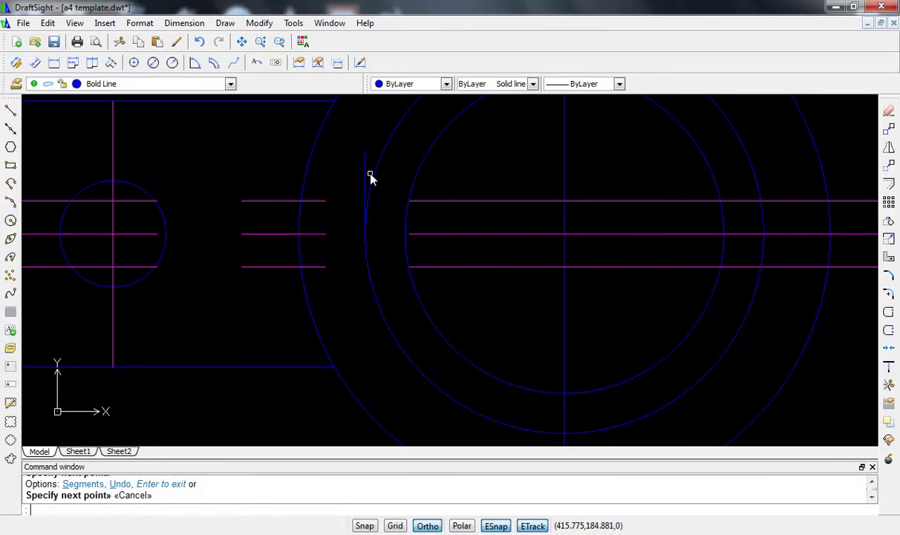
left_click(365, 185)
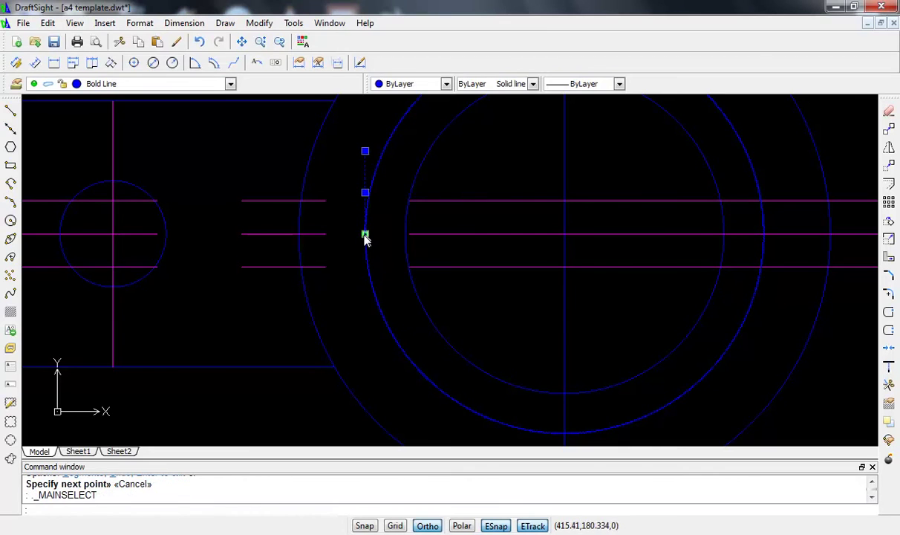
left_click(366, 236)
left_click(369, 343)
key("Escape")
left_click(386, 327)
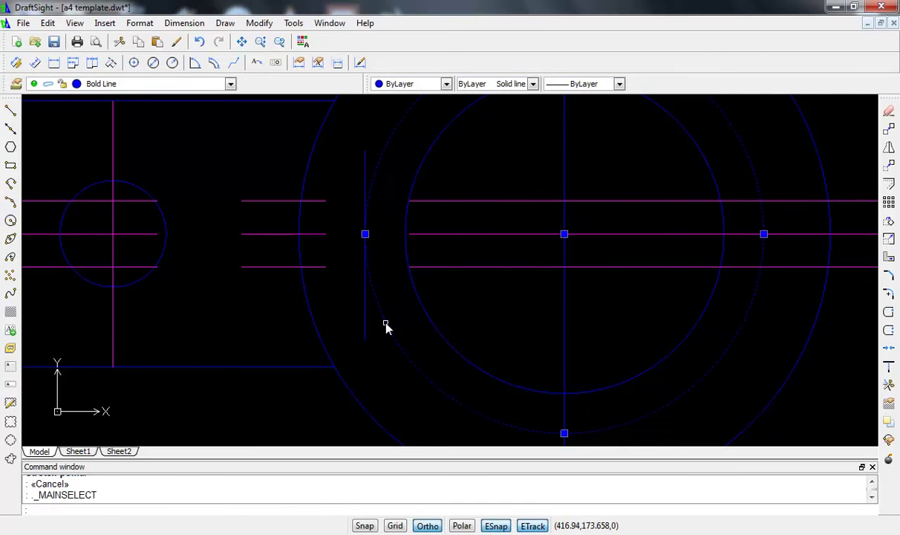
key("Delete")
scroll(386, 308, "down", 2)
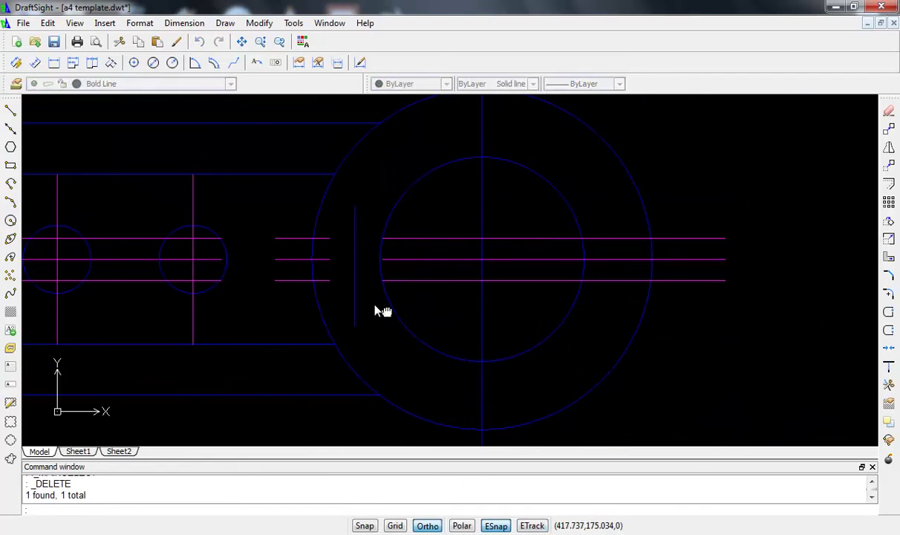
- Trim the keyway's upper and lower lines between the circle edges and the keyway
type("tr")
key("Return")
key("Return")
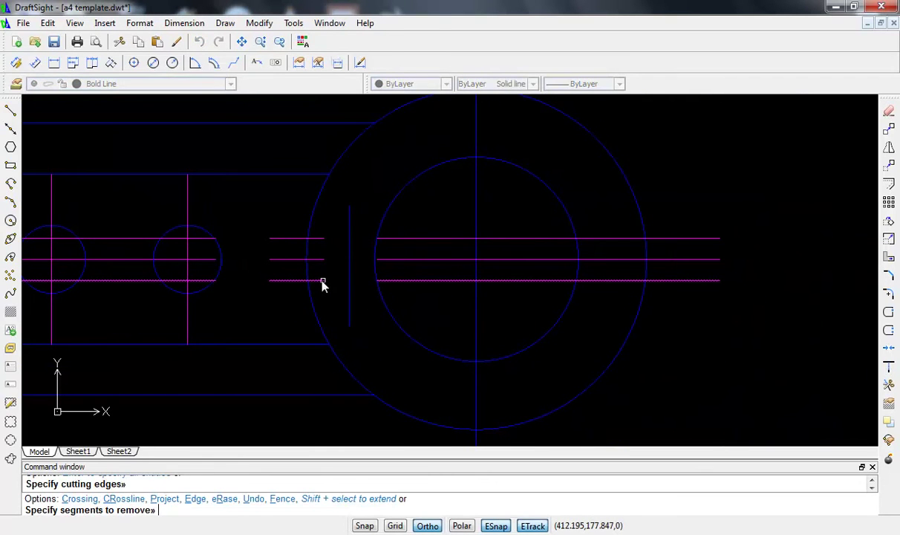
left_click(322, 281)
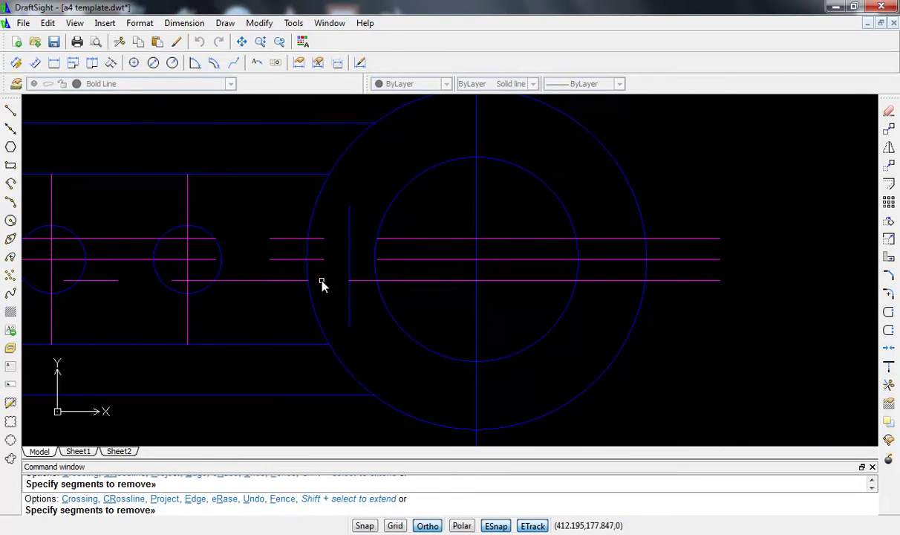
left_click(315, 240)
left_click(393, 239)
left_click(396, 281)
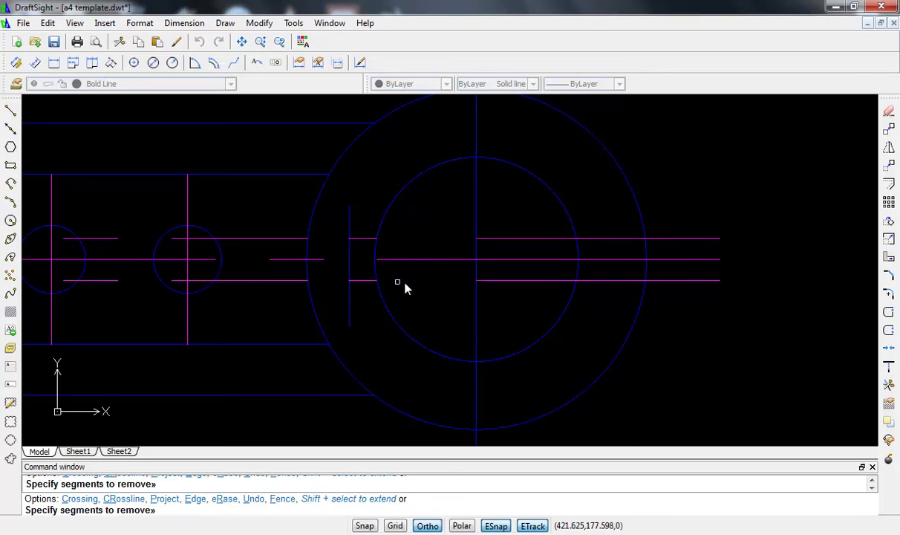
key("Escape")
- Delete the leftover offset line pieces on both sides of the keyway
left_click(544, 239)
left_click(536, 280)
left_click(523, 283)
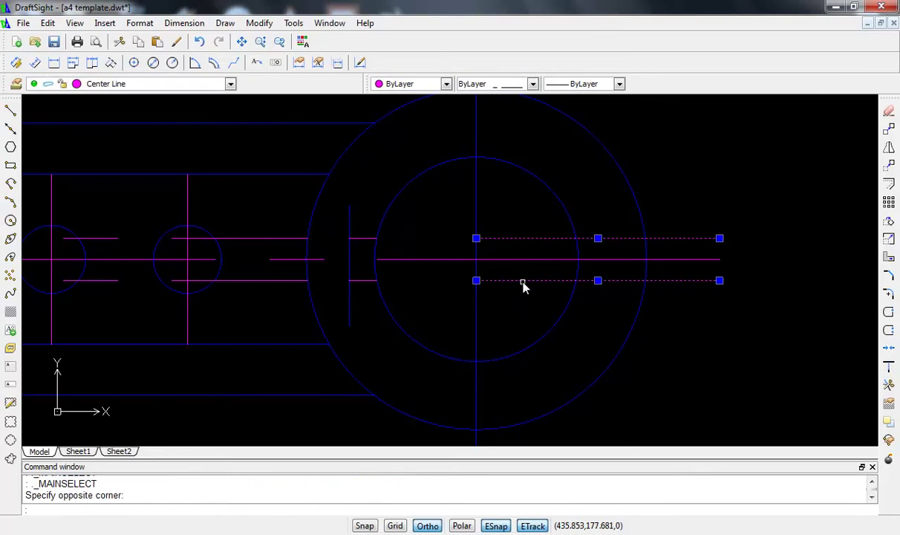
left_click(296, 281)
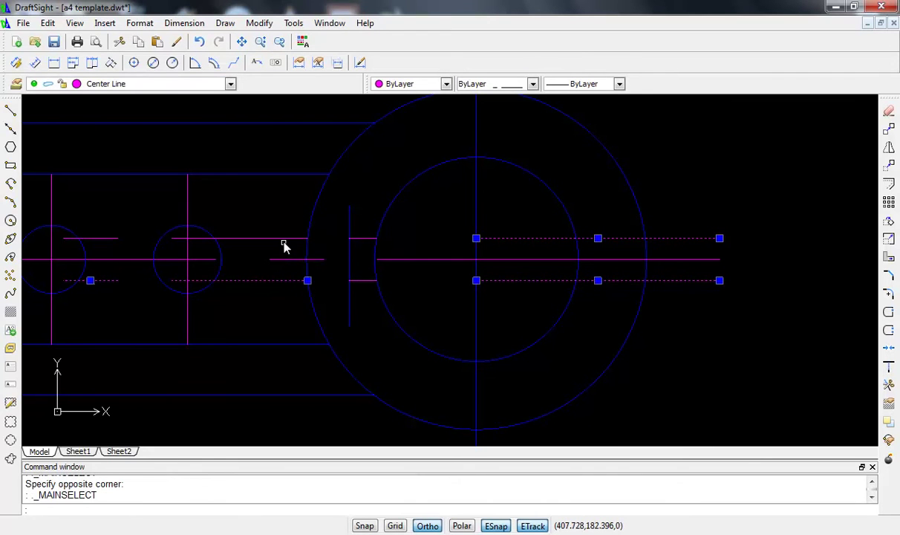
left_click(284, 241)
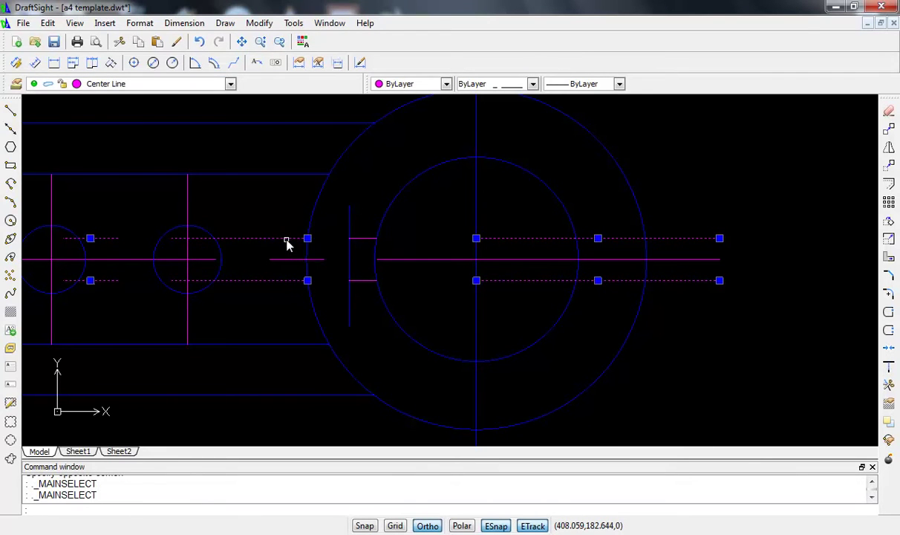
key("Delete")
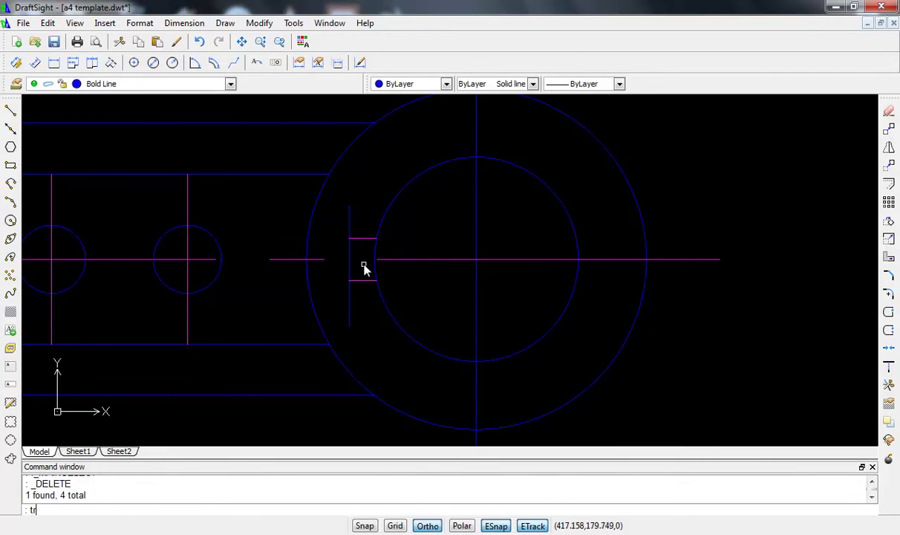
- Trim away the centre line piece inside the keyway
key("Return")
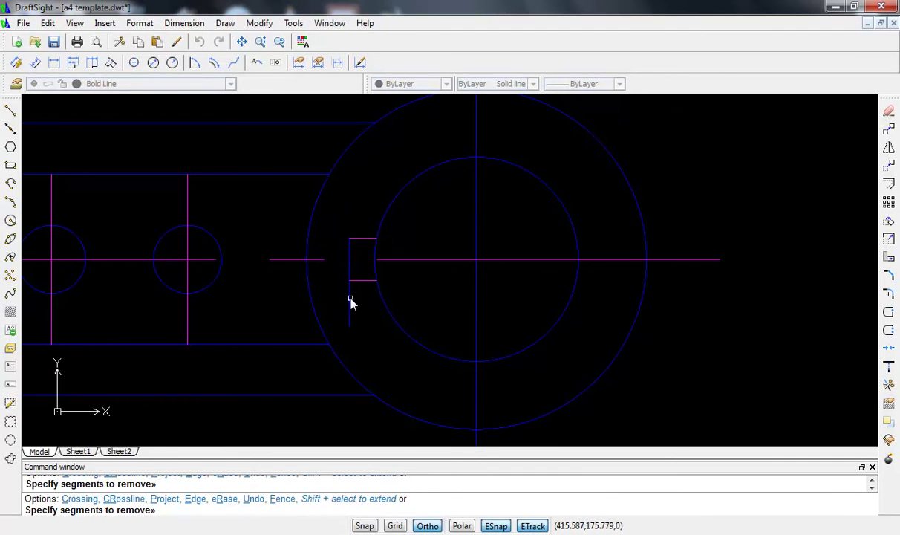
left_click(371, 260)
key("Escape")
- Move the keyway's top and bottom edge lines onto the Bold Line layer
left_click(363, 240)
left_click(358, 243)
left_click(358, 240)
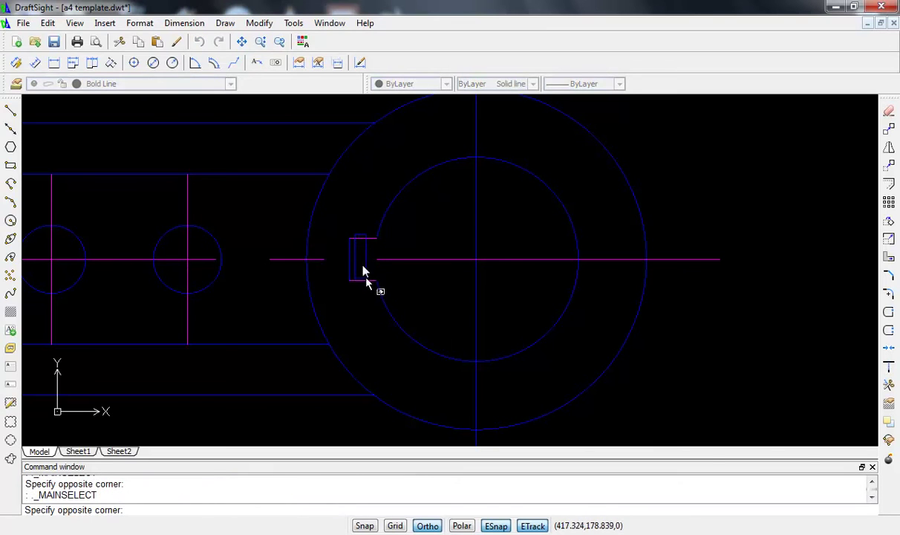
left_click(372, 253)
left_click(366, 240)
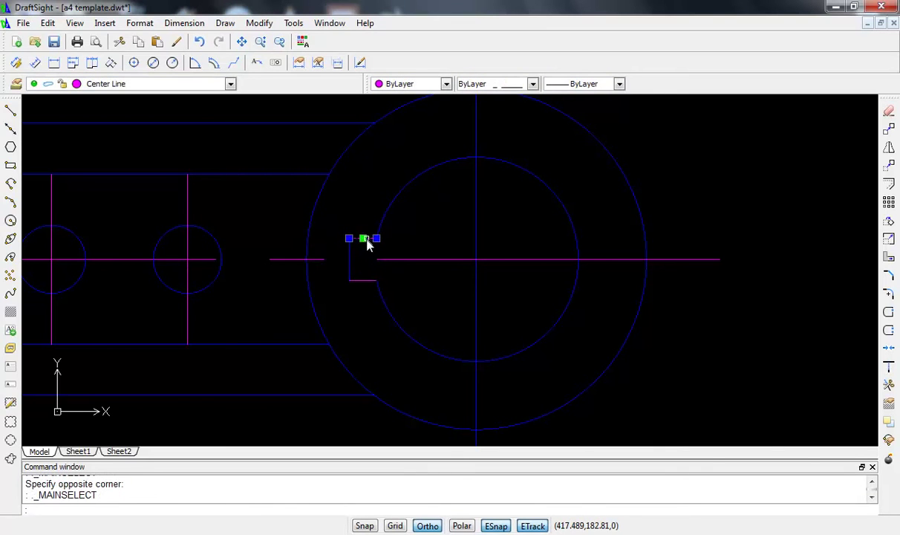
left_click(367, 281)
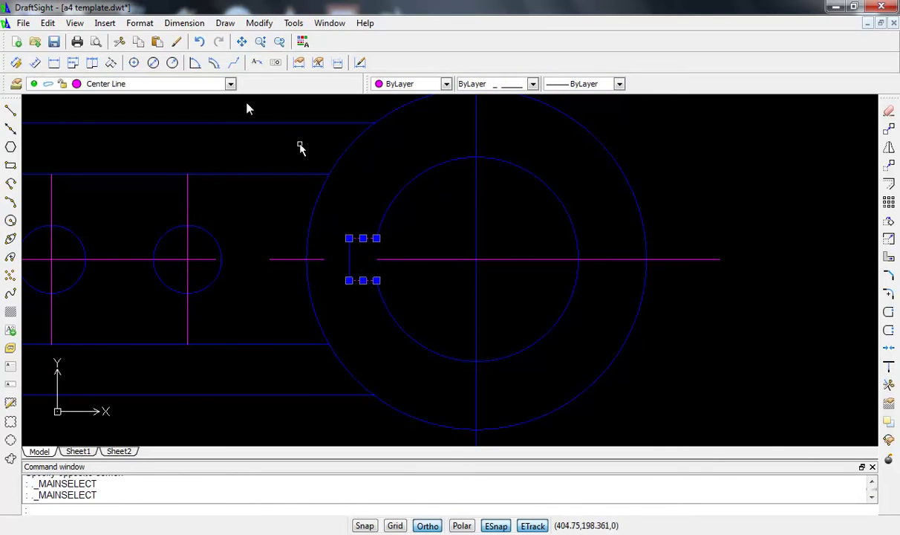
left_click(230, 83)
left_click(213, 118)
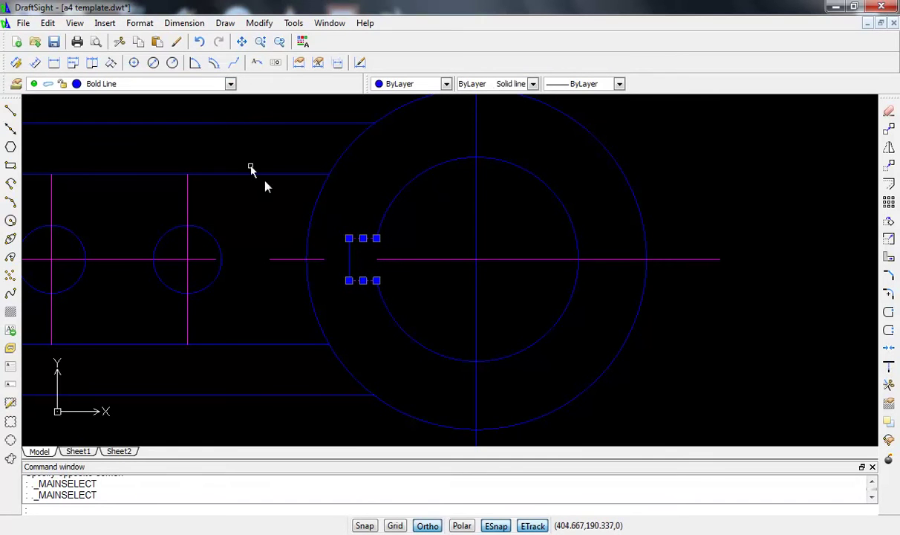
scroll(286, 208, "down", 3)
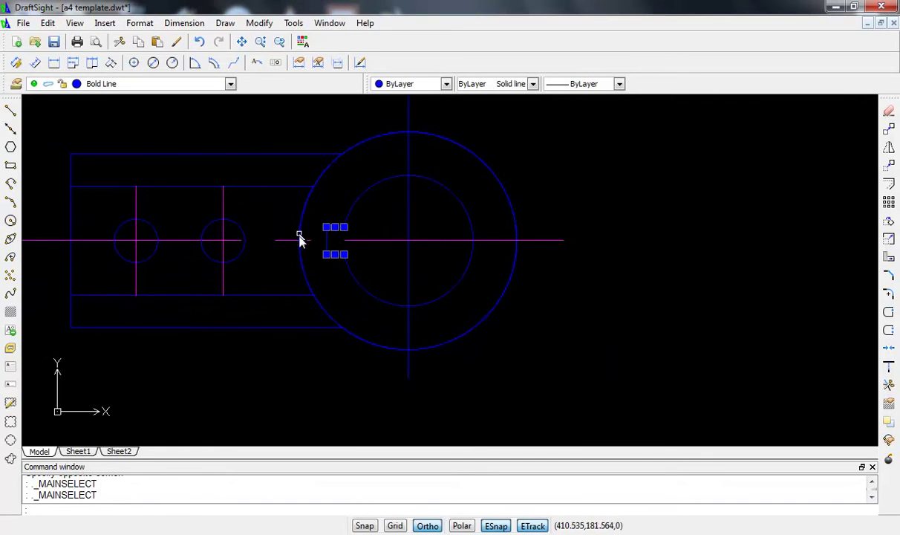
key("Escape")
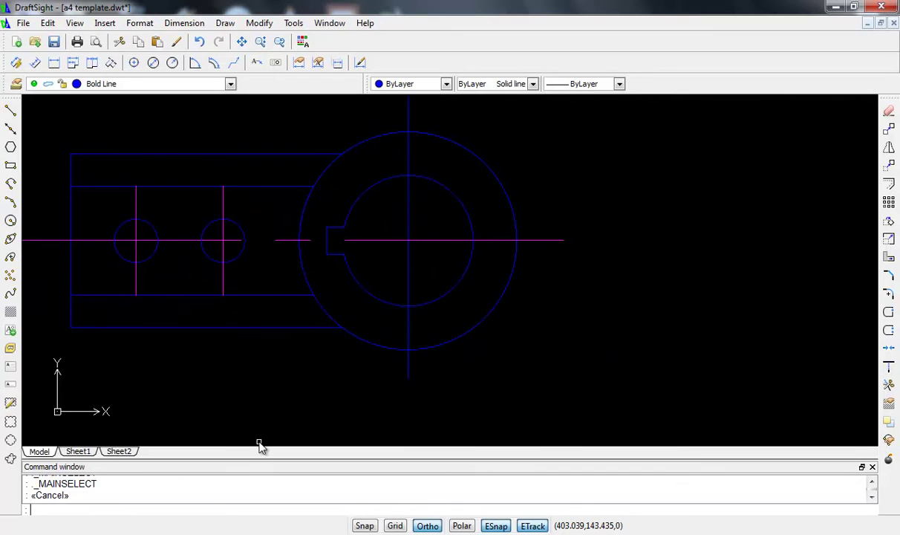
type("LW")
- Turn on 'Display weight in graphics area' via LW so Bold Line edges draw thick
key("Return")
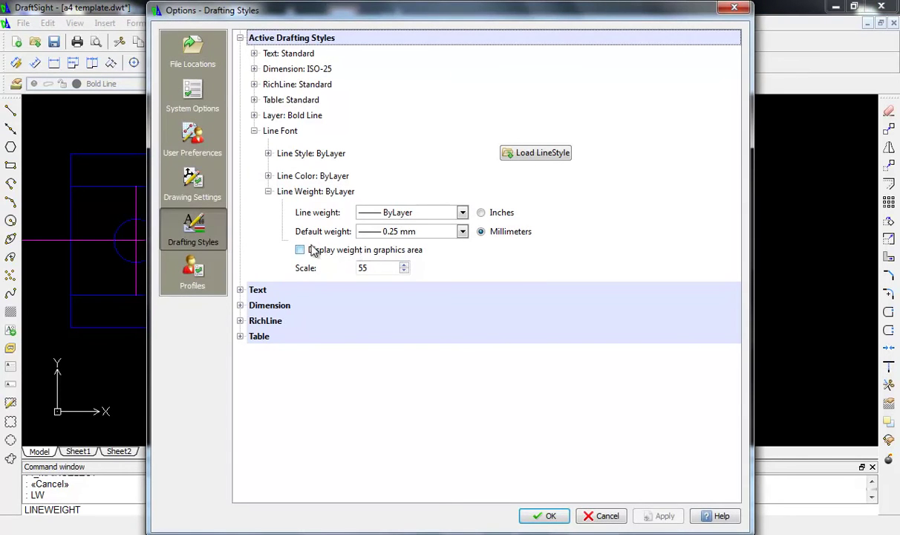
left_click(300, 250)
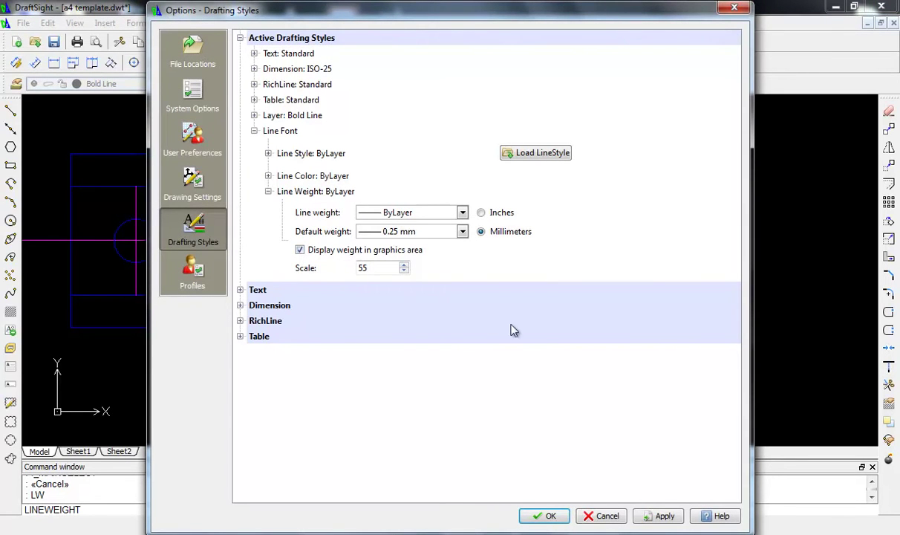
left_click(663, 520)
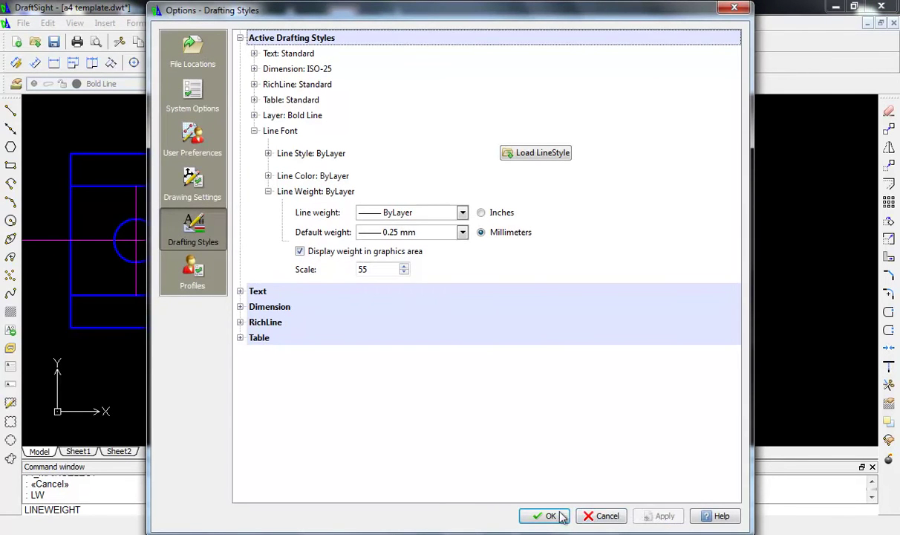
left_click(547, 516)
scroll(393, 280, "down", 2)
scroll(394, 279, "down", 2)
scroll(393, 280, "down", 1)
scroll(393, 277, "up", 3)
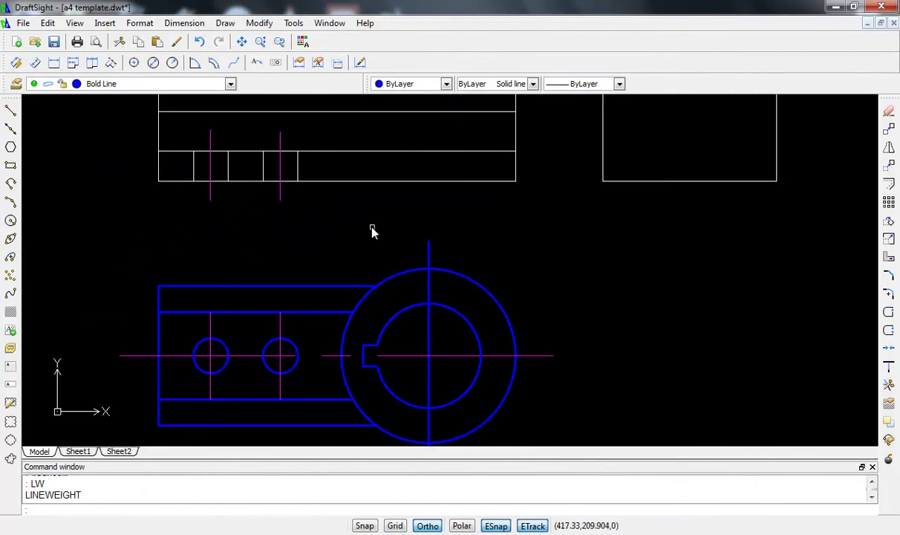
middle_click_drag(372, 231, 404, 307)
middle_click_drag(405, 270, 401, 200)
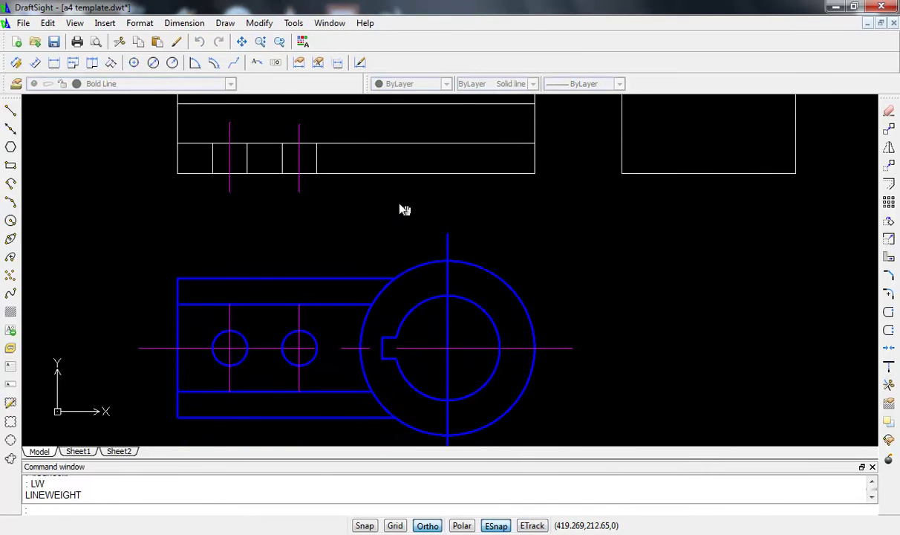
middle_click_drag(407, 181, 428, 174)
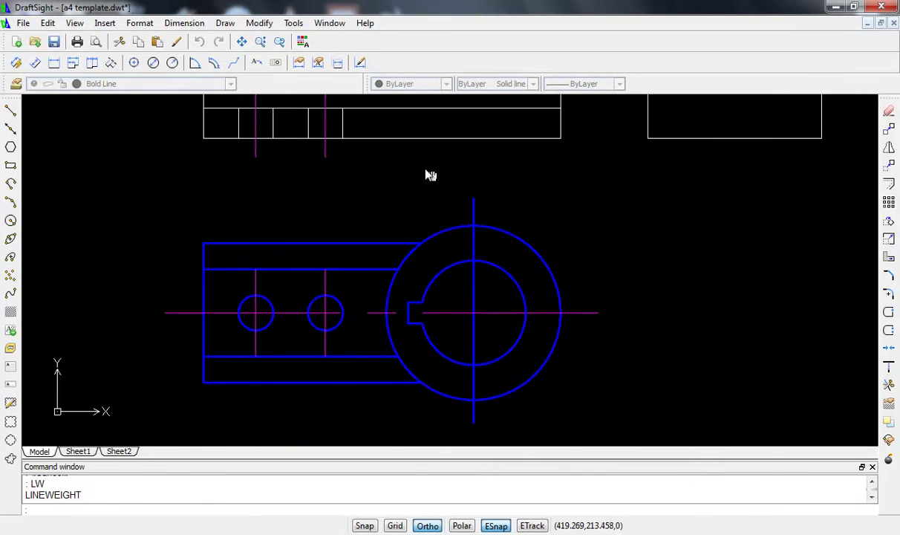
left_click(233, 62)
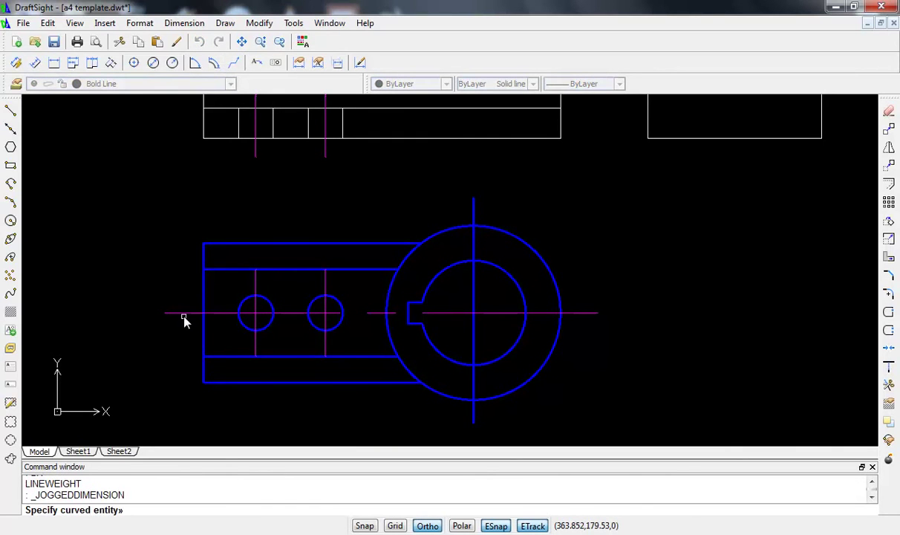
scroll(182, 321, "up", 2)
scroll(185, 319, "up", 2)
scroll(189, 312, "down", 3)
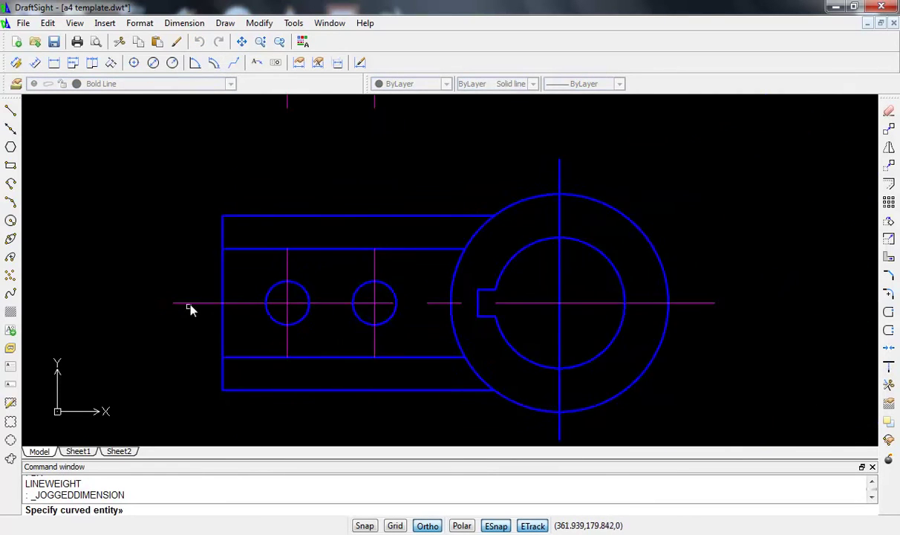
scroll(189, 310, "down", 2)
key("Escape")
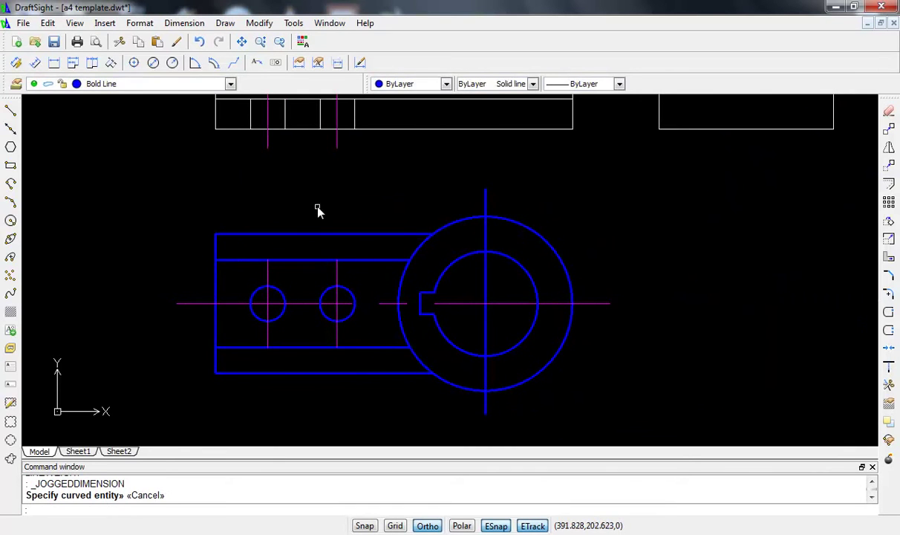
middle_click_drag(317, 211, 296, 282)
middle_click_drag(358, 214, 359, 300)
- Draw a Smart Leader arrow from the centre line's right end to a point below, without note text
left_click(257, 64)
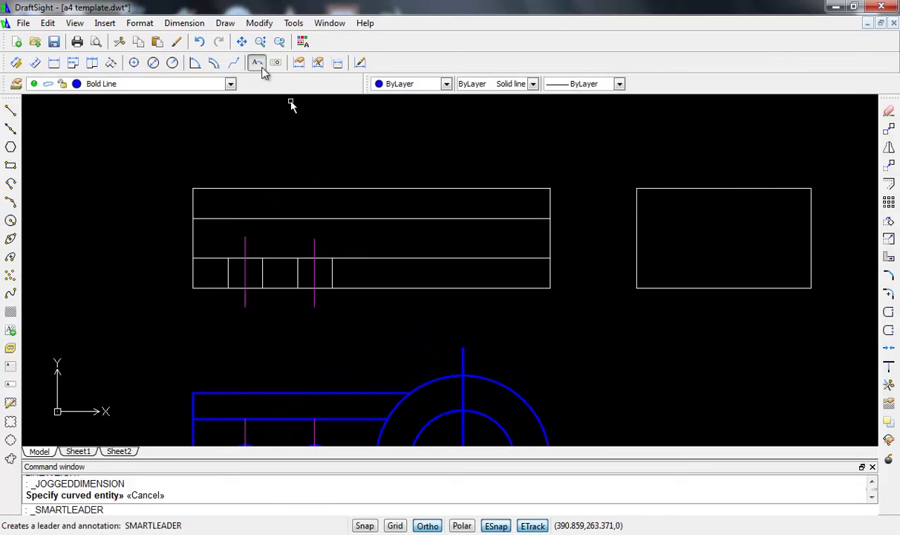
middle_click_drag(412, 322, 384, 95)
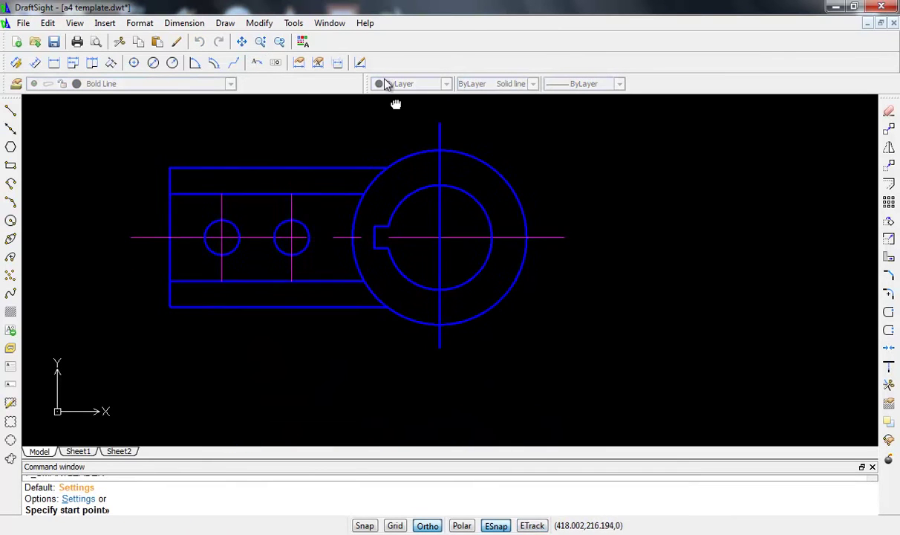
left_click(560, 221)
left_click(559, 256)
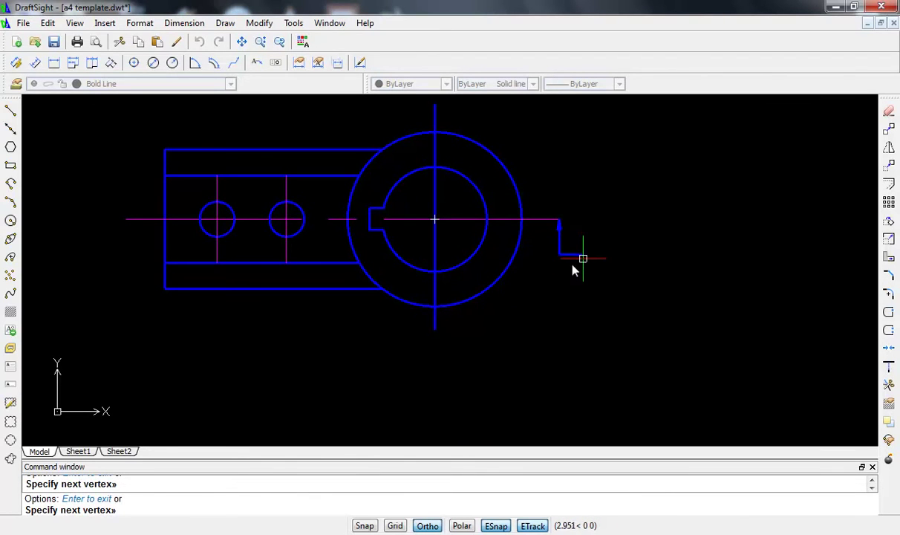
key("Return")
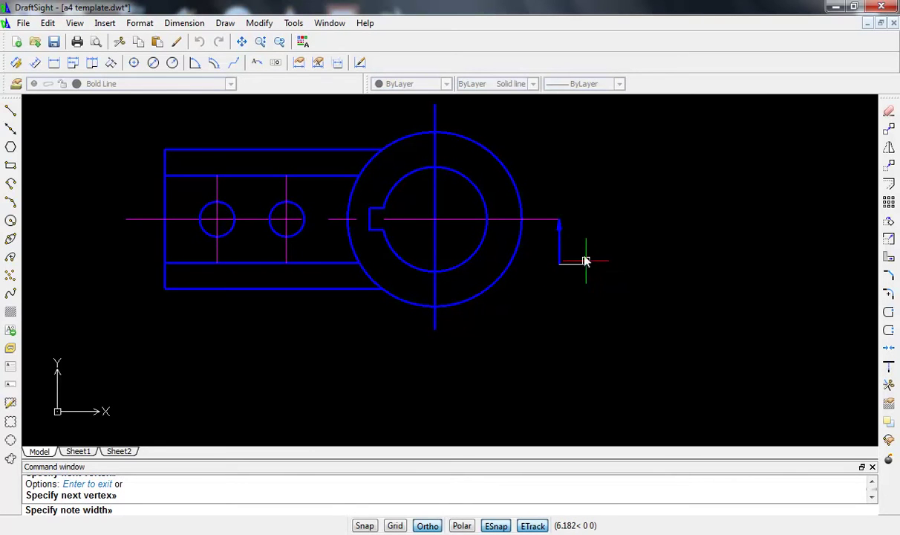
left_click(577, 255)
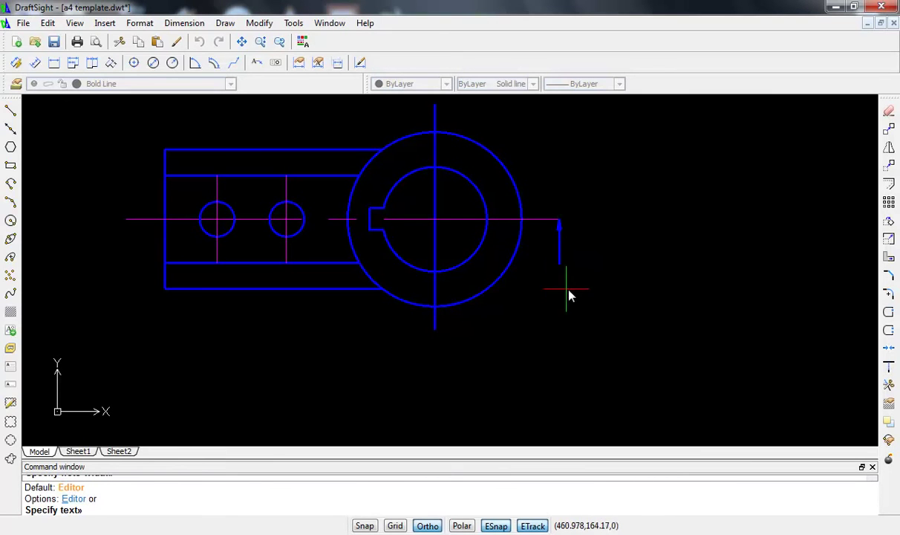
scroll(575, 260, "up", 3)
type("A")
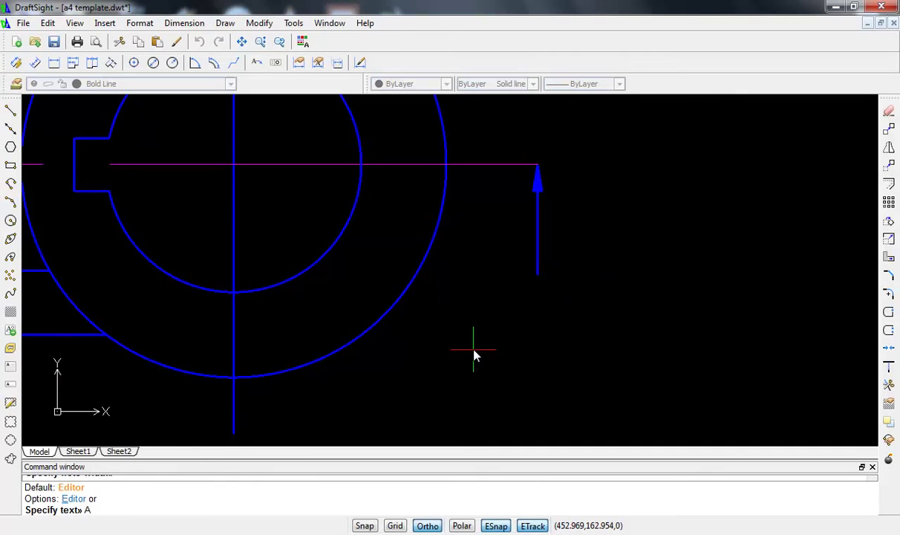
key("Return")
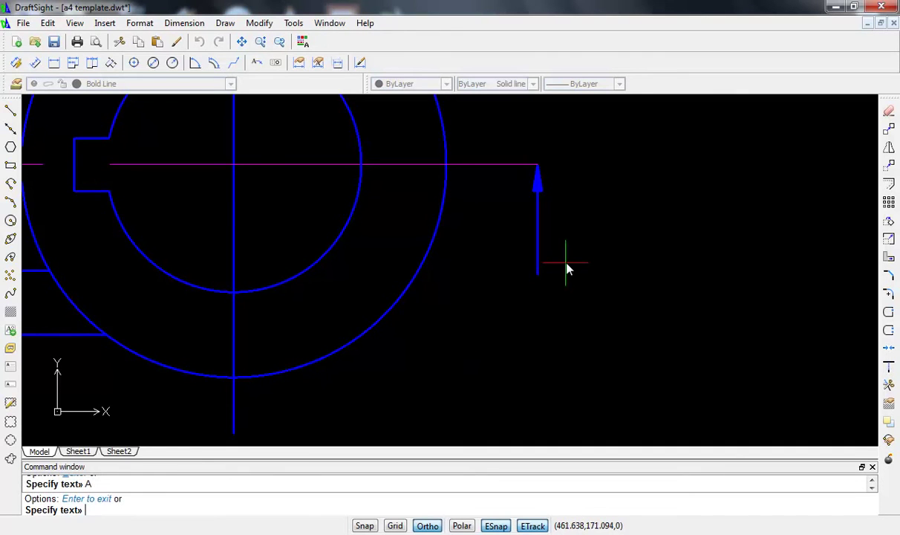
key("Escape")
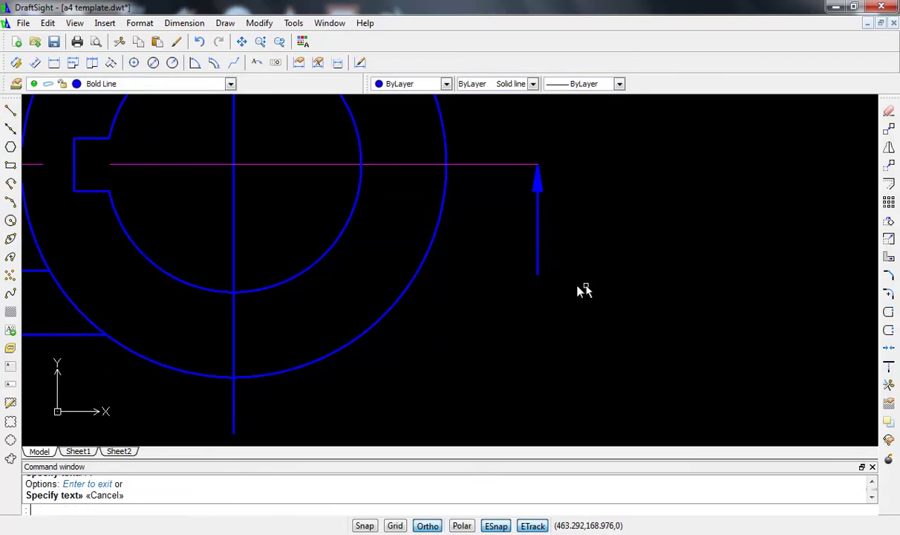
left_click(539, 275)
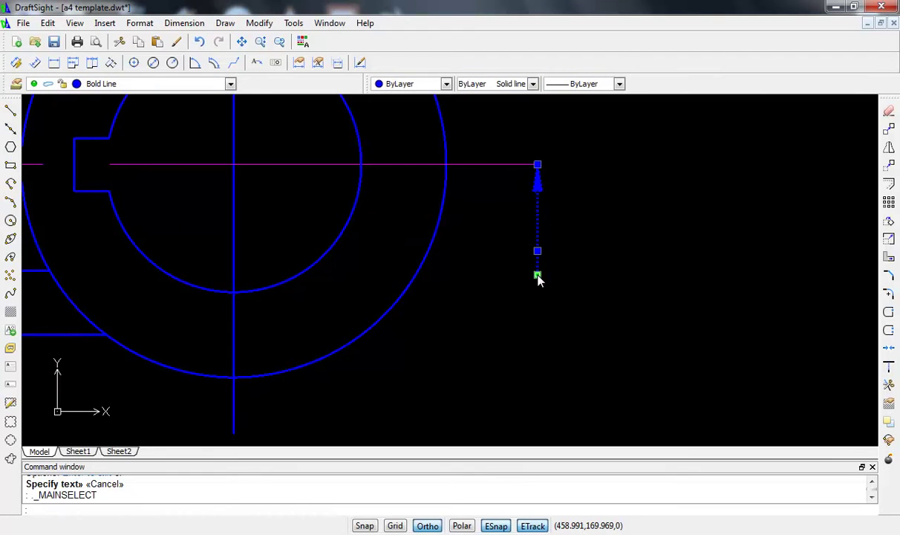
left_click(540, 271)
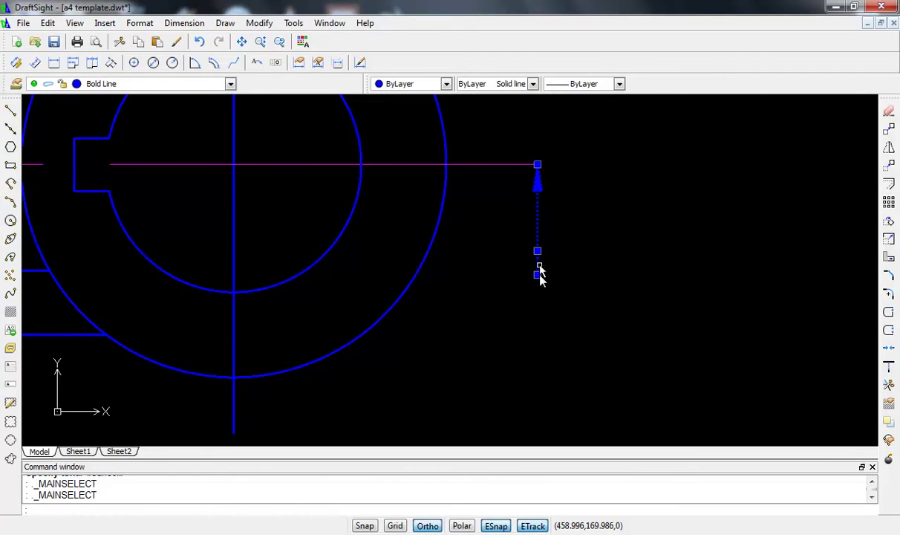
left_click(538, 275)
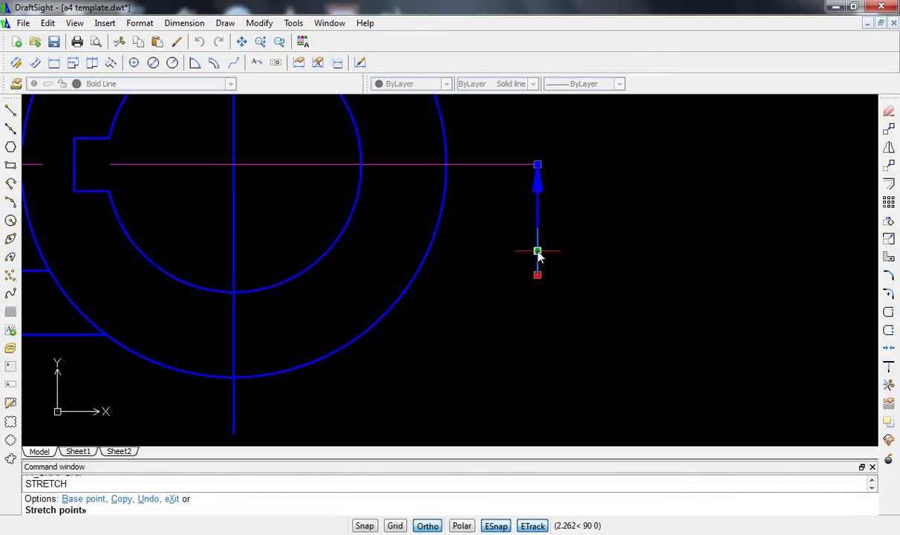
left_click(538, 187)
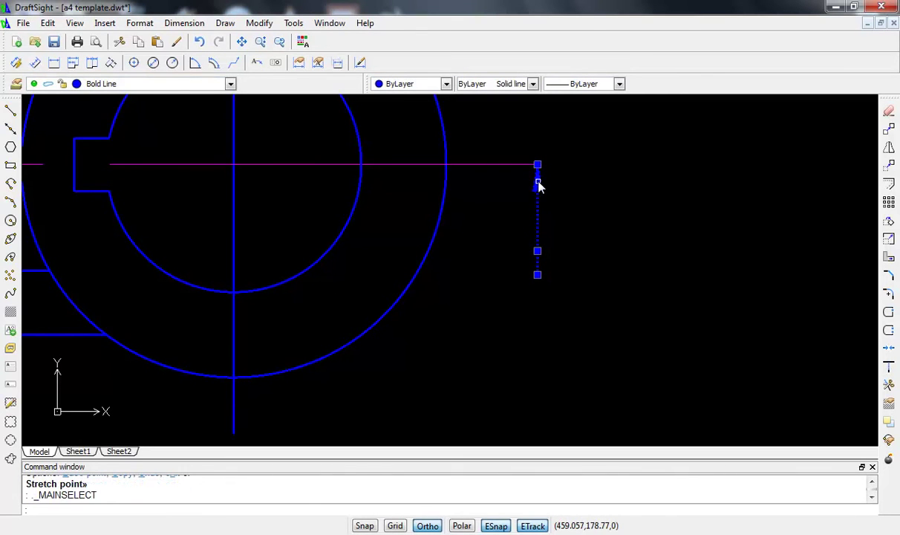
key("ctrl+c")
scroll(511, 263, "down", 2)
scroll(564, 278, "down", 2)
key("ctrl+v")
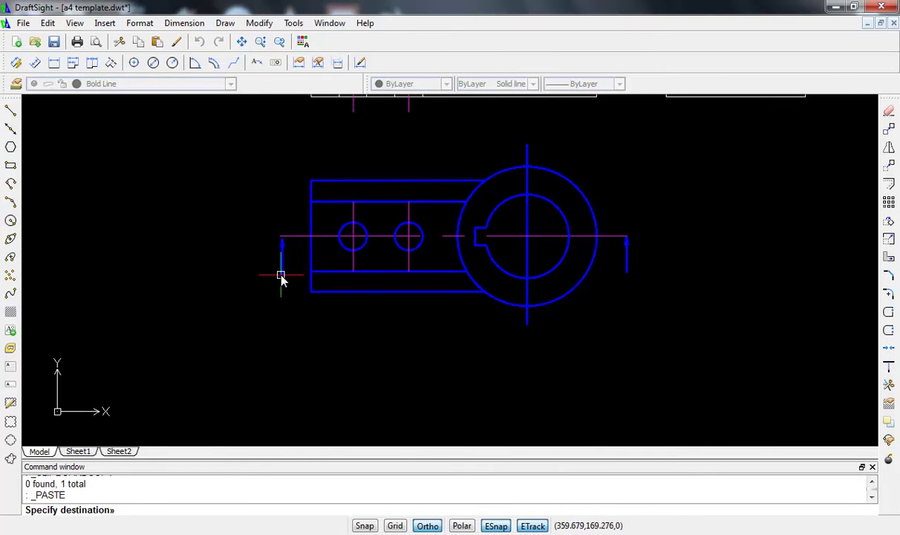
key("Escape")
scroll(639, 256, "up", 2)
scroll(620, 253, "up", 3)
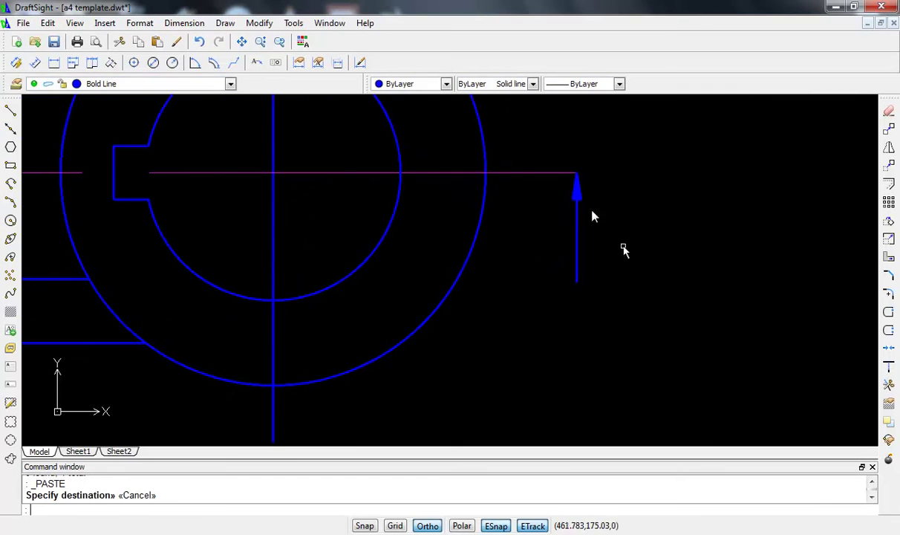
- Copy the right arrow leader with a base point and paste it at the centre line's left end
left_click(576, 192)
right_click(576, 189)
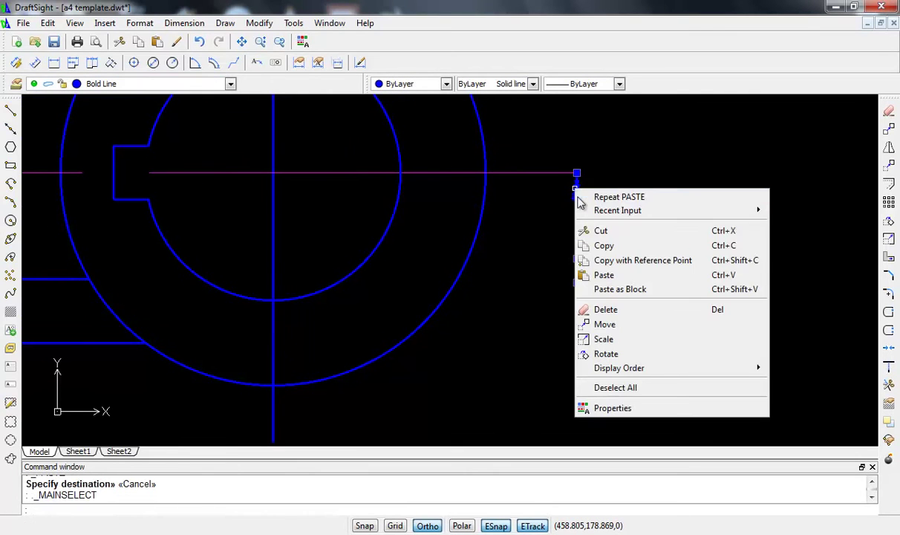
left_click(607, 261)
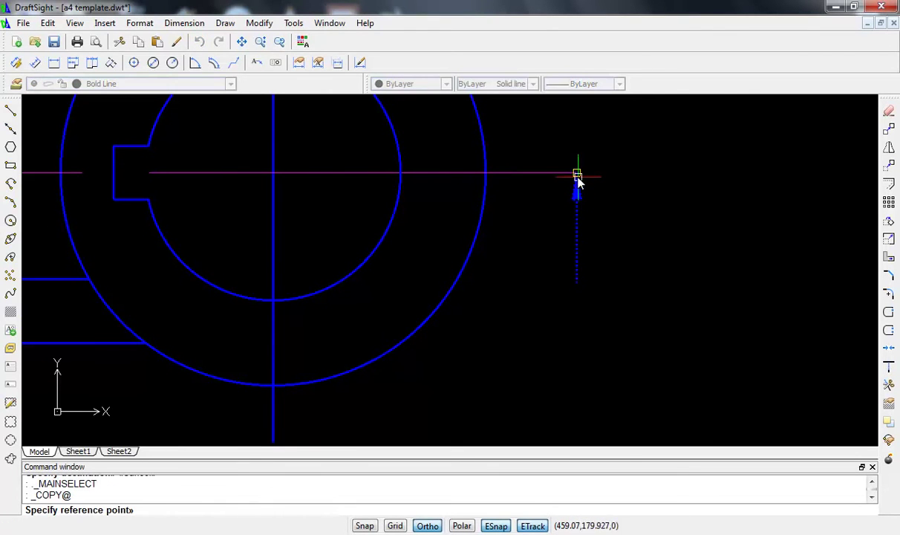
scroll(510, 258, "down", 2)
middle_click_drag(511, 260, 798, 258)
key("Return")
key("ctrl+v")
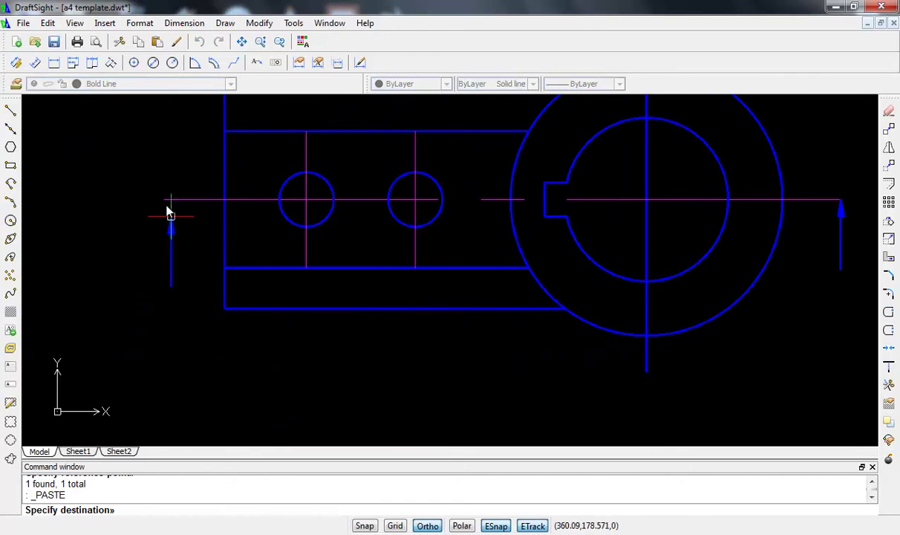
left_click(164, 200)
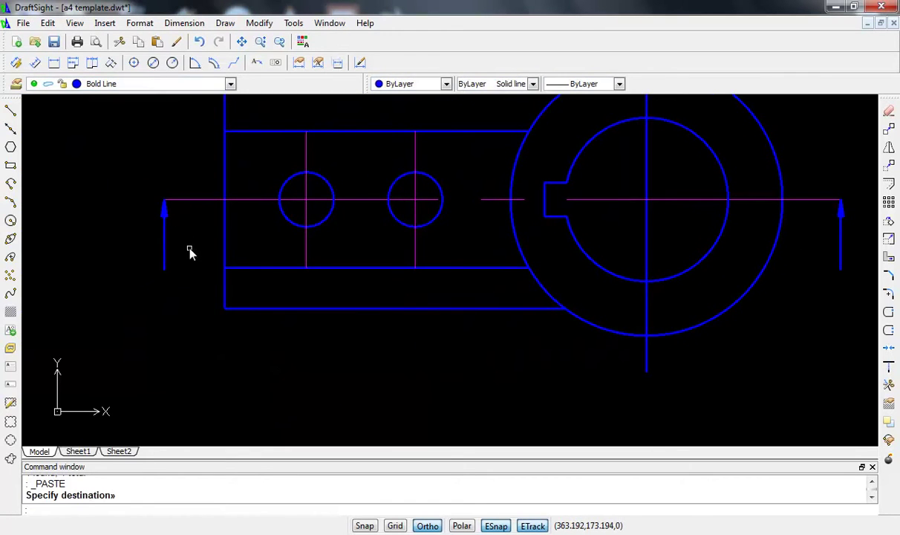
key("Escape")
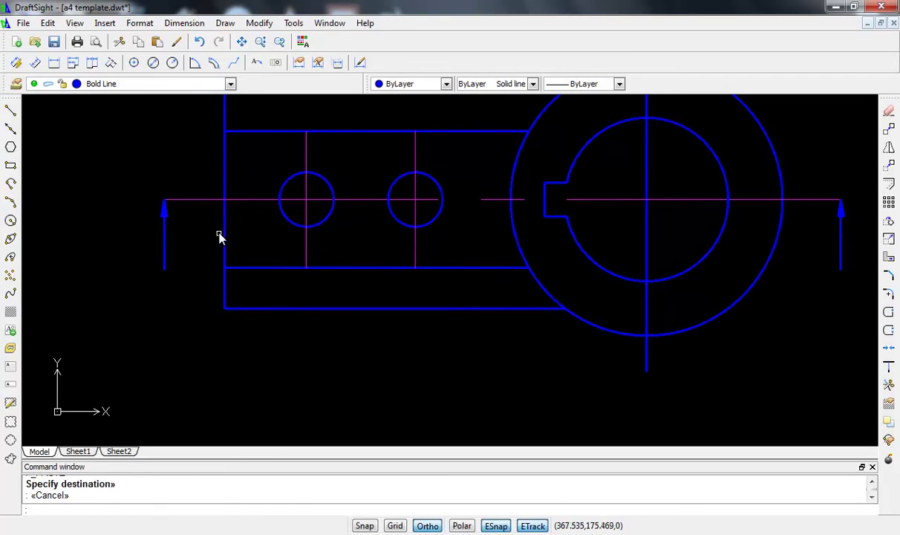
- Split the magenta centre line at the left outline edge
left_click(889, 313)
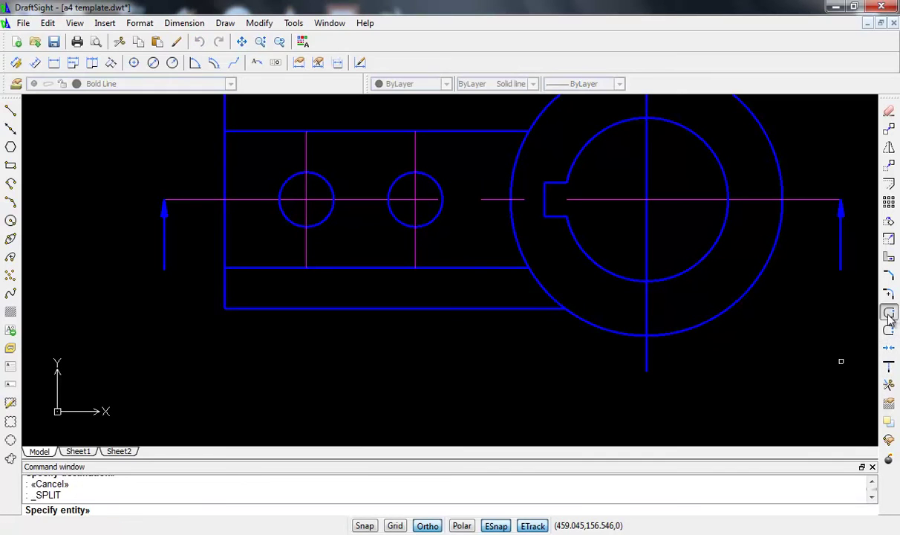
left_click(214, 200)
left_click(225, 199)
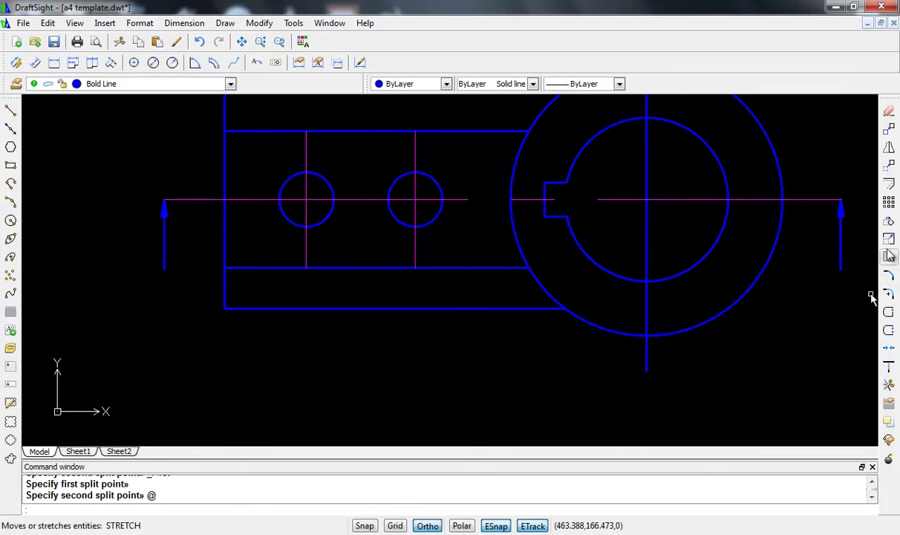
- Split the centre line near its right end and check the resulting pieces
left_click(889, 327)
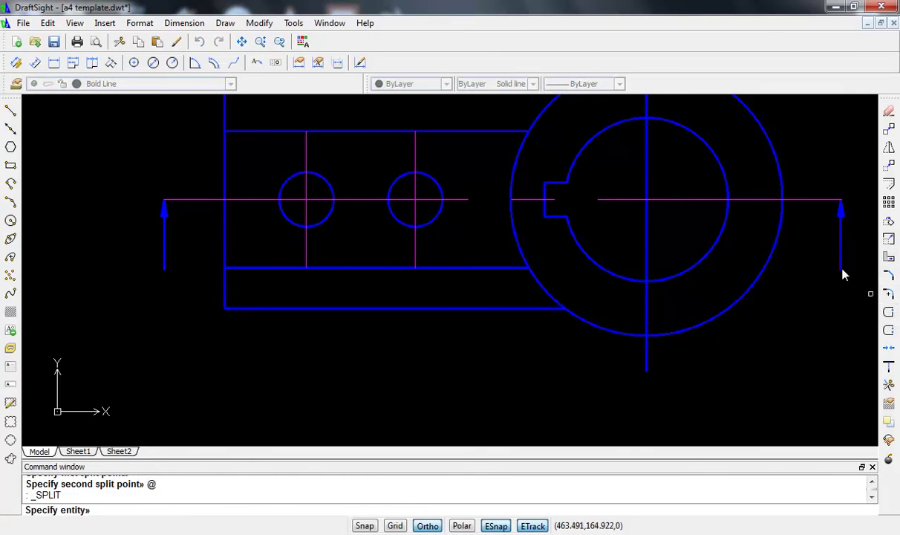
left_click(817, 204)
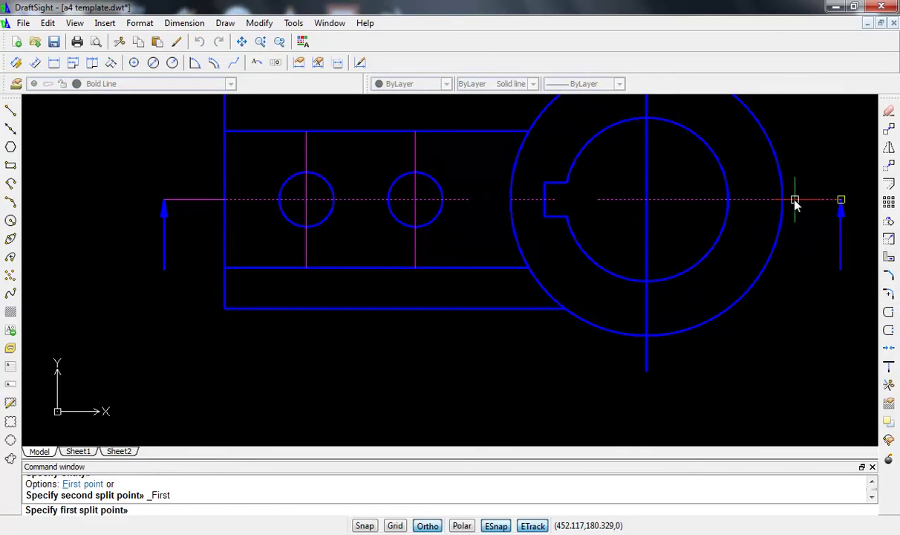
left_click(787, 201)
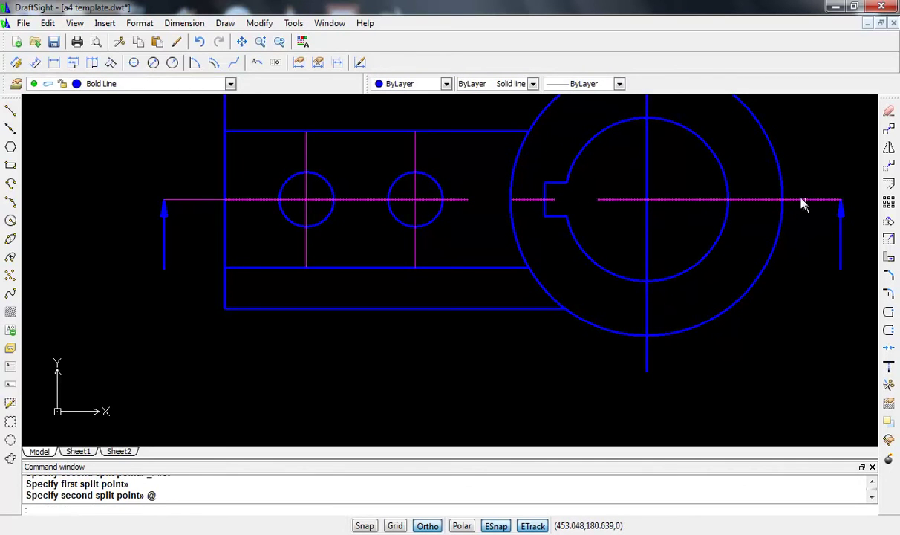
left_click(803, 201)
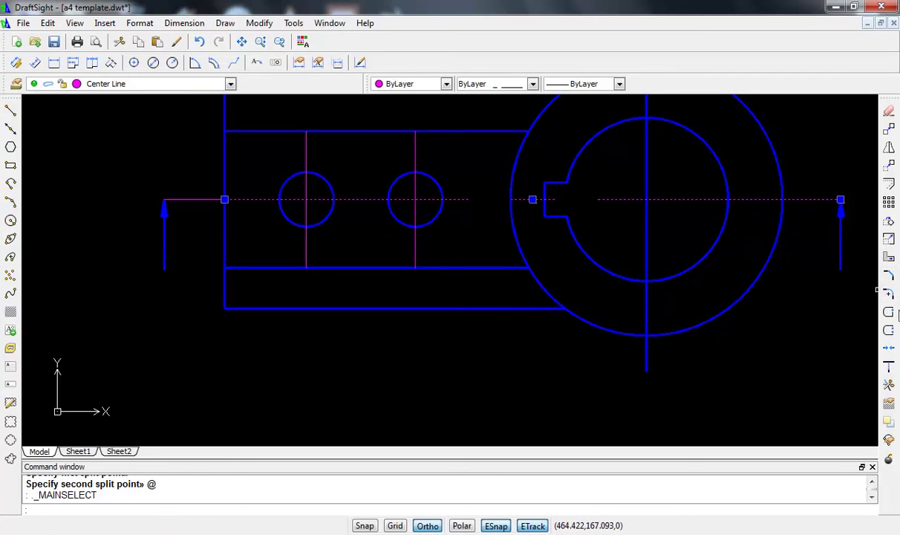
key("Escape")
- Split the centre line again at the outer circle's edge
left_click(894, 316)
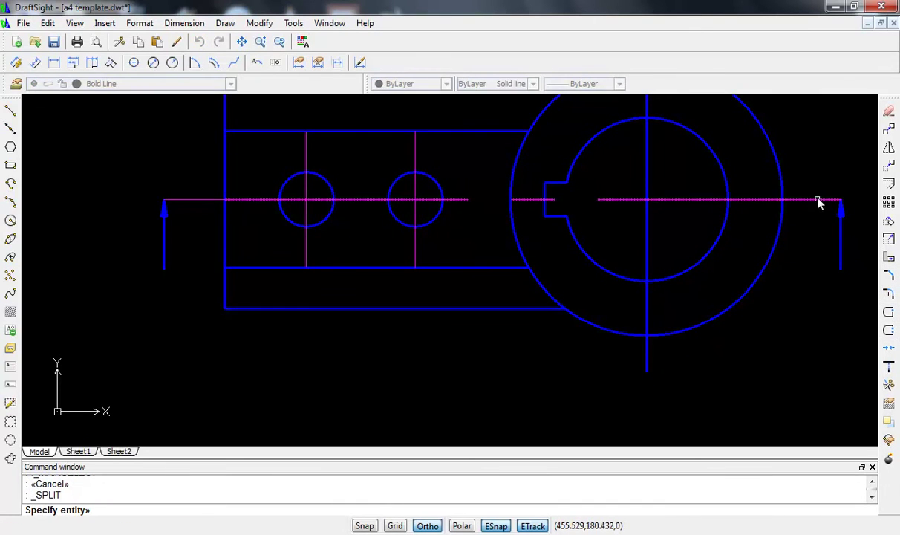
left_click(815, 199)
scroll(815, 201, "up", 2)
scroll(798, 201, "up", 2)
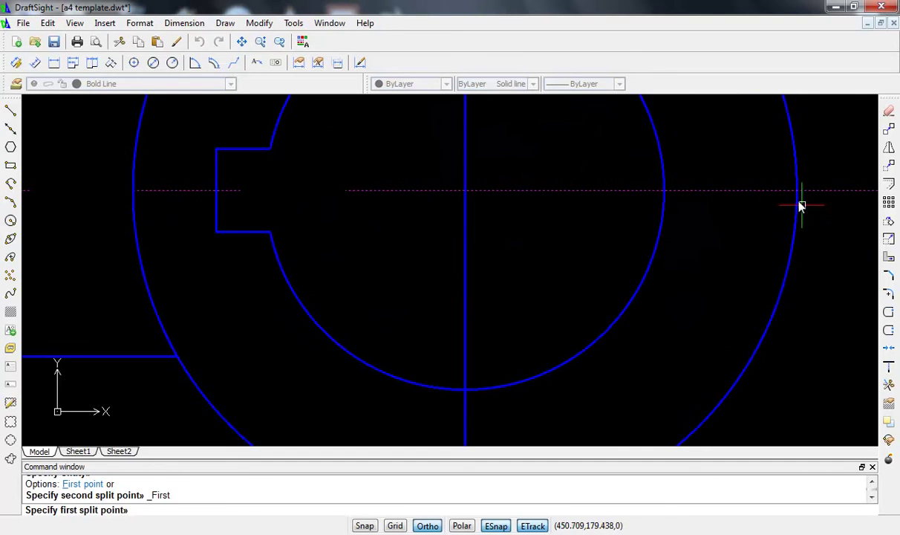
left_click(793, 193)
scroll(793, 194, "down", 3)
scroll(776, 236, "down", 3)
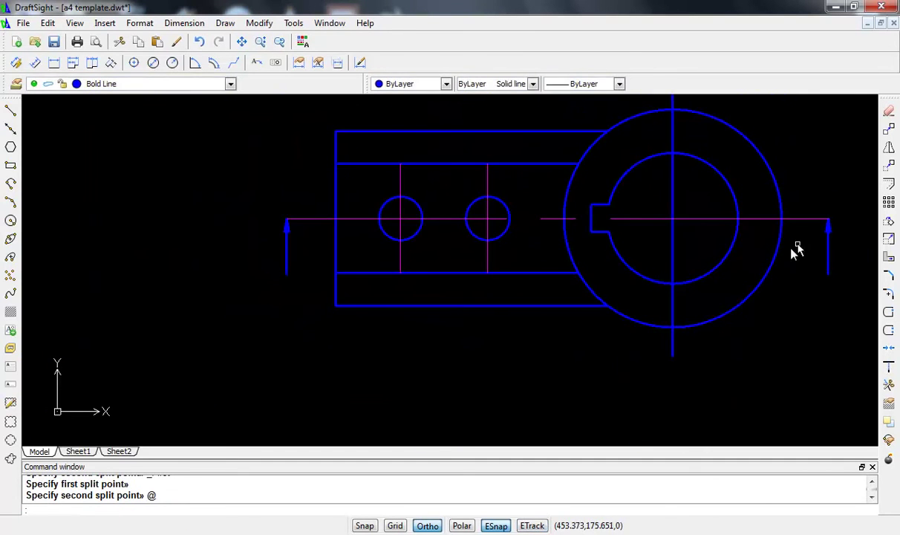
scroll(795, 251, "up", 1)
left_click(759, 265)
- Stretch the centre line's left end past the left arrow, undoing a missed right-end stretch
left_click(745, 239)
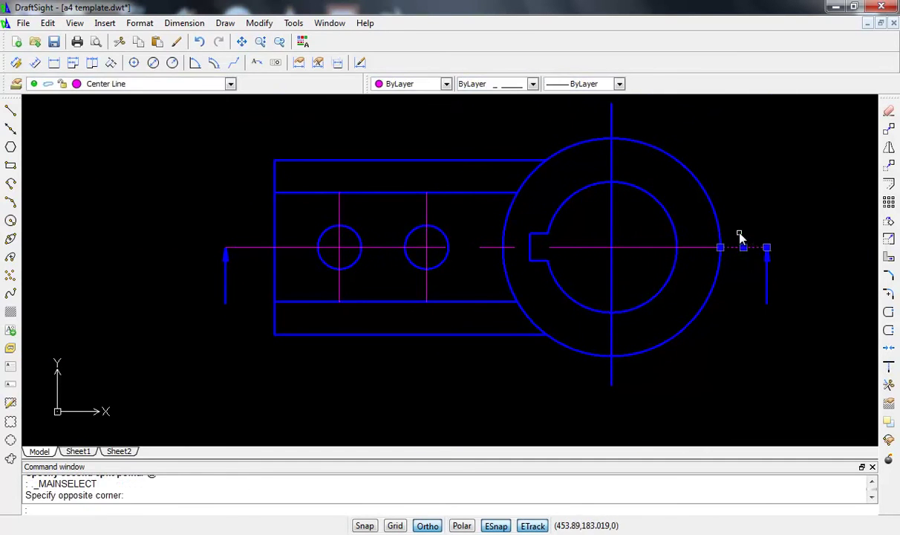
left_click(268, 259)
left_click(242, 236)
left_click(225, 247)
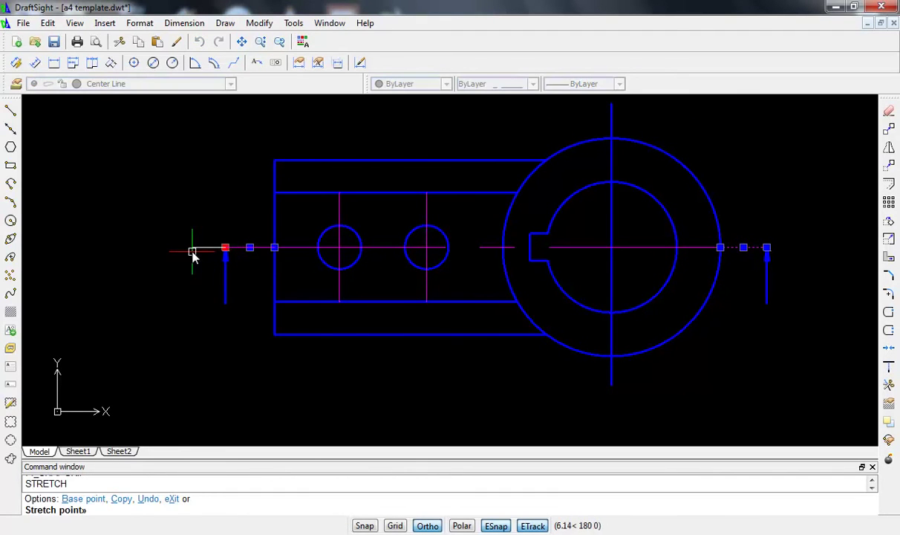
left_click(191, 248)
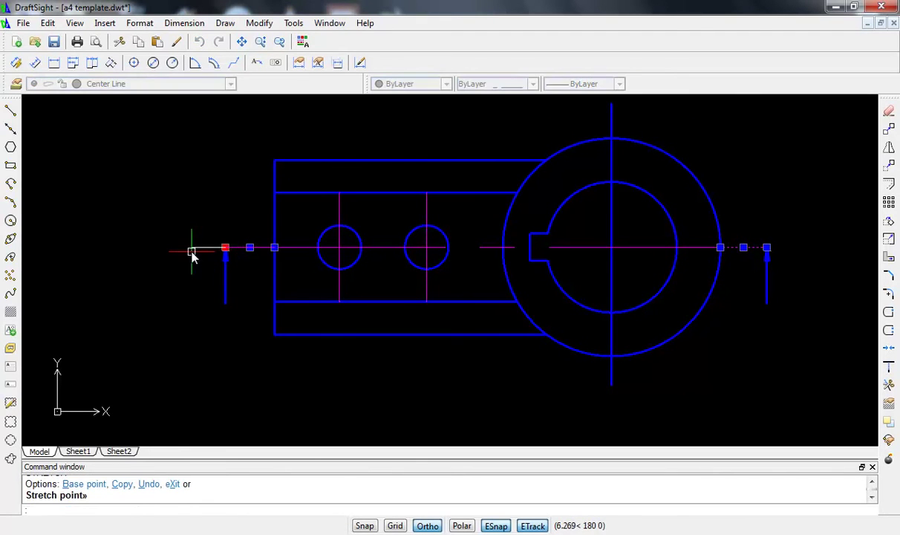
left_click(766, 247)
left_click(798, 247)
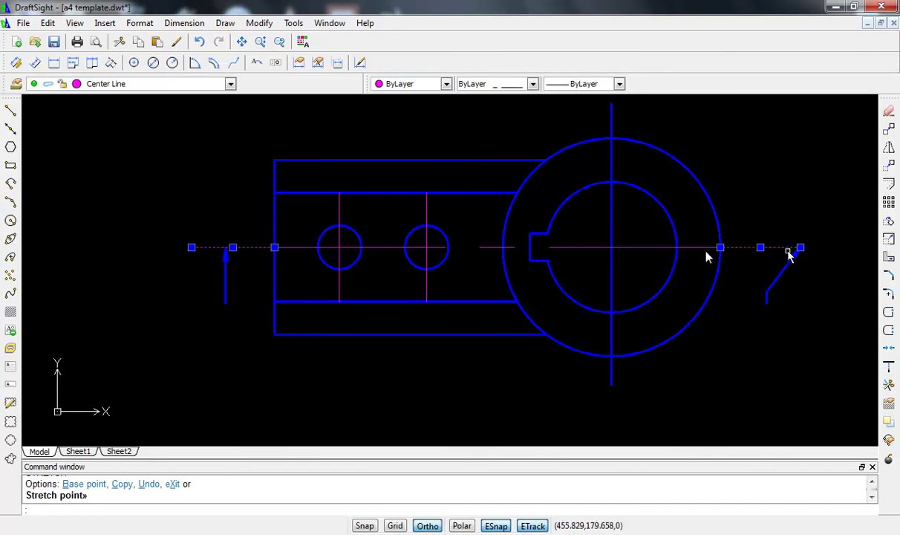
key("ctrl+z")
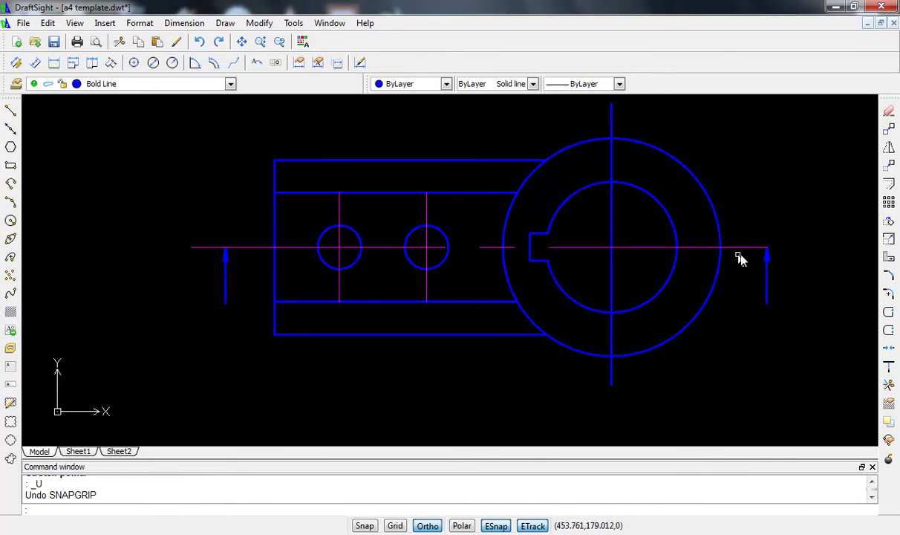
- Stretch the centre line's right end piece farther right past the right arrow
left_click(768, 256)
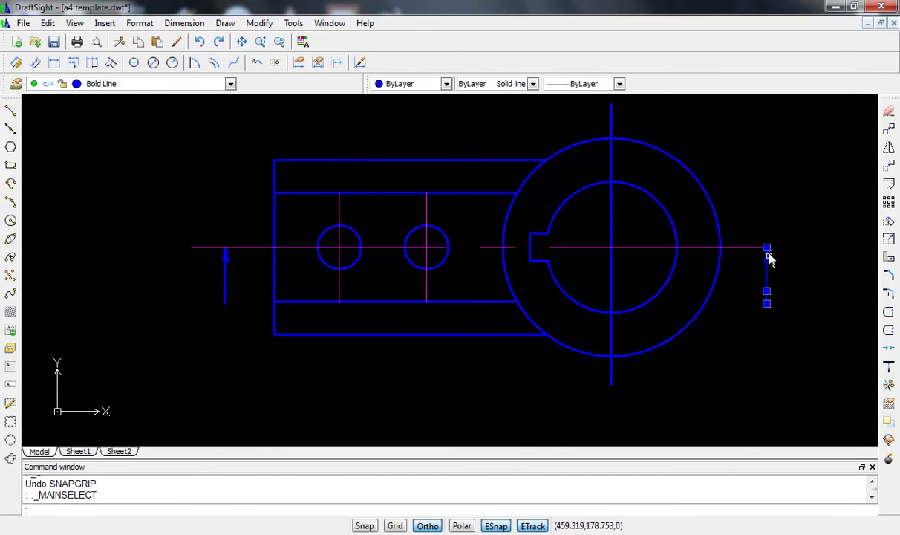
scroll(773, 252, "up", 2)
scroll(783, 251, "up", 2)
scroll(789, 251, "up", 1)
key("Escape")
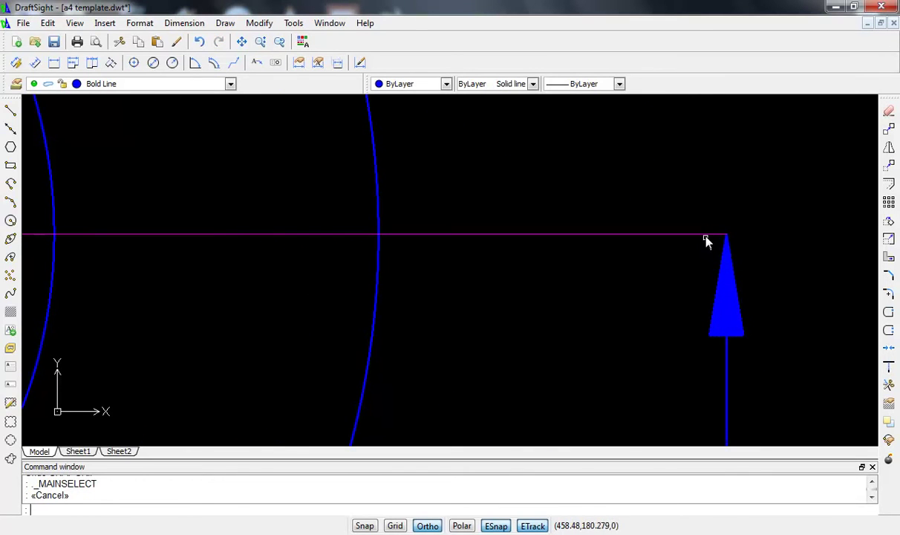
left_click(705, 240)
left_click(700, 237)
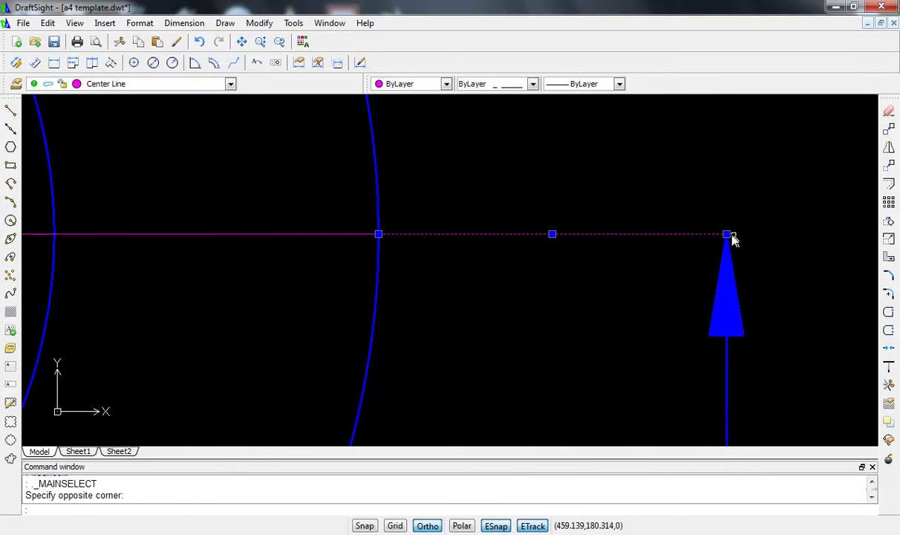
left_click(726, 235)
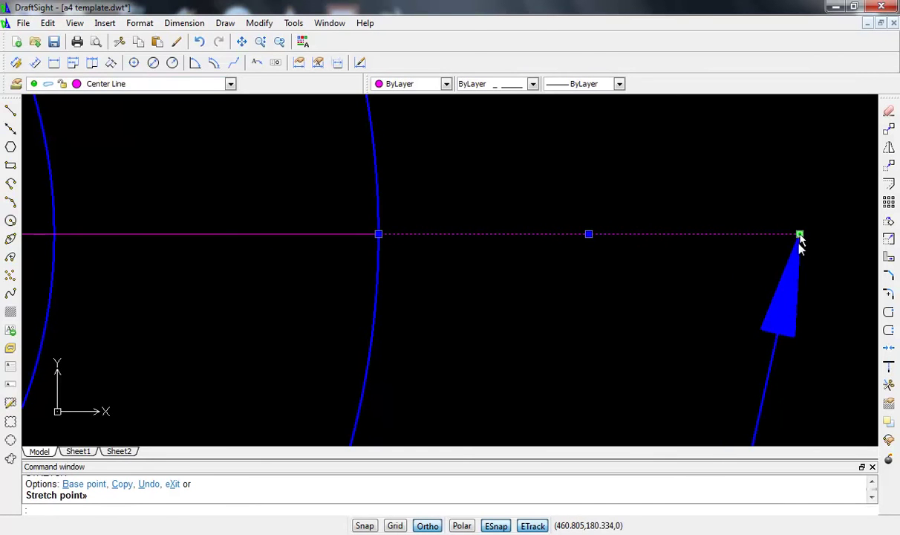
left_click(799, 236)
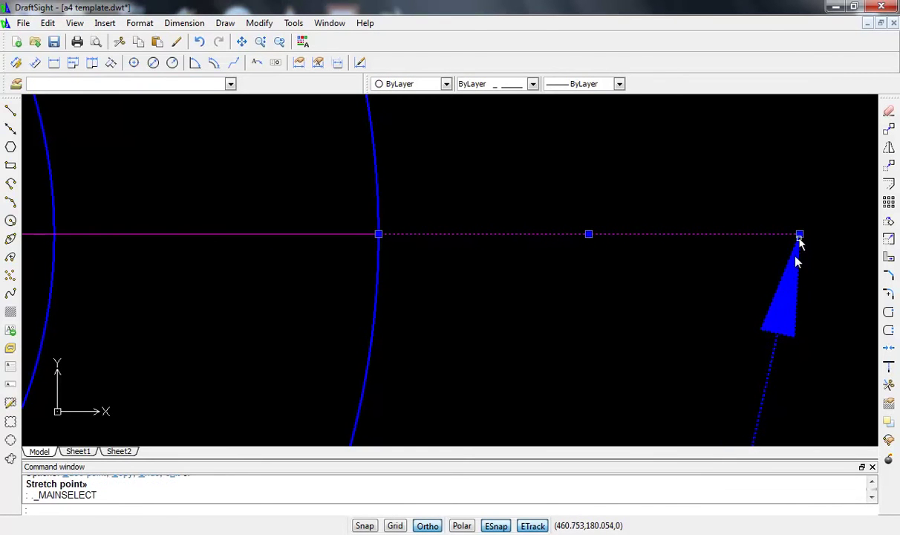
key("Escape")
- Select the skewed right arrow and grab its tip to reshape it toward the new line end
left_click(796, 256)
left_click(786, 316)
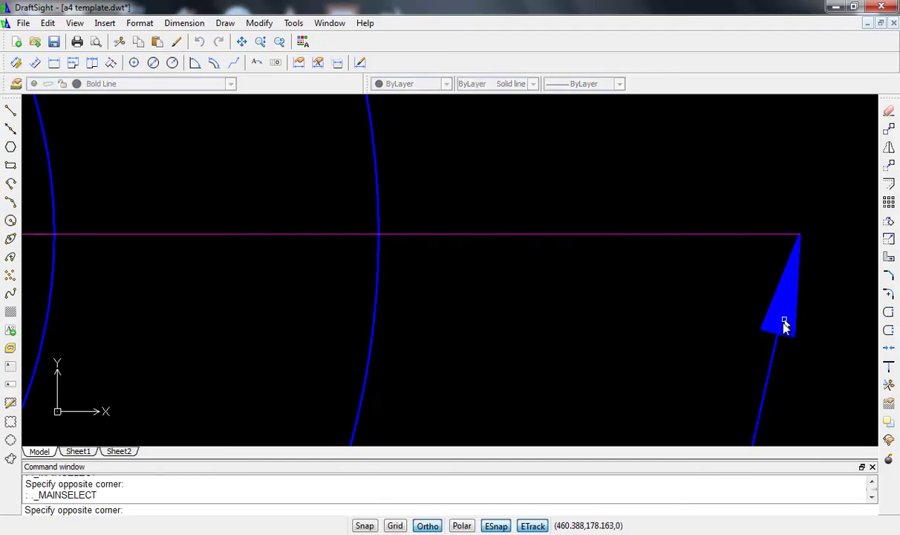
left_click(799, 235)
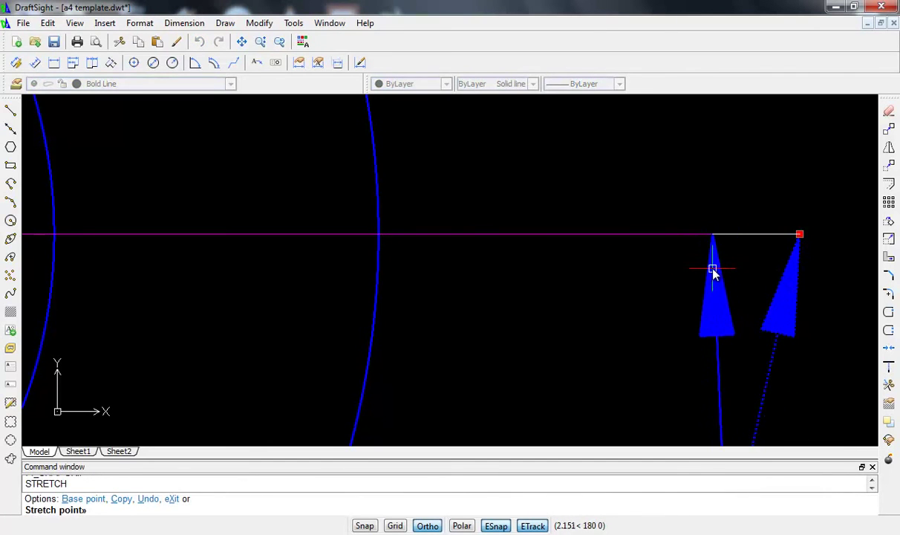
scroll(724, 291, "down", 1)
scroll(724, 291, "down", 2)
scroll(724, 291, "down", 2)
scroll(724, 291, "down", 1)
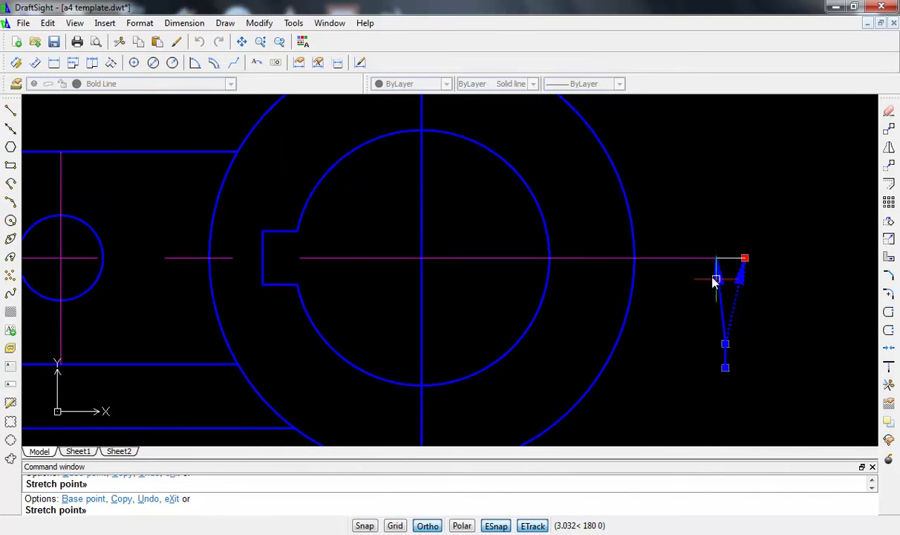
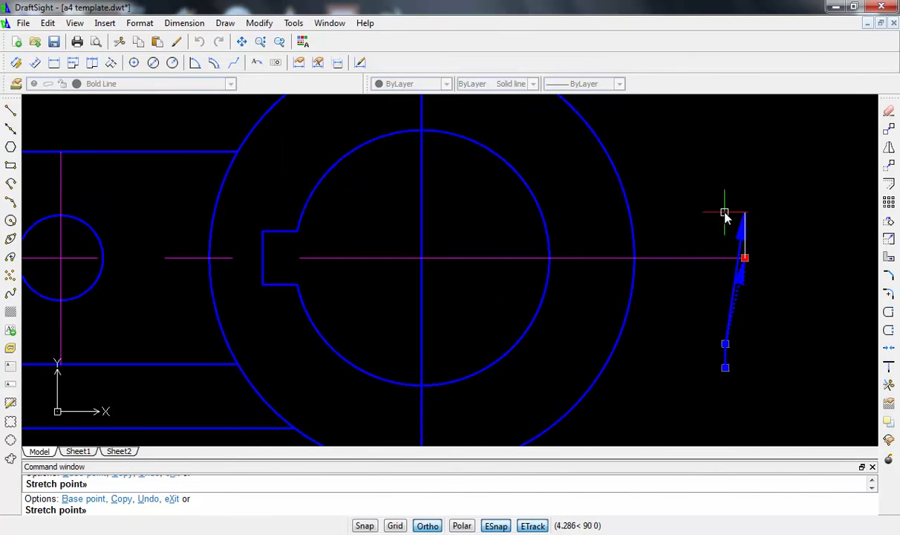
- Cancel the stretch and delete the stray slanted line
key("Escape")
left_click(742, 283)
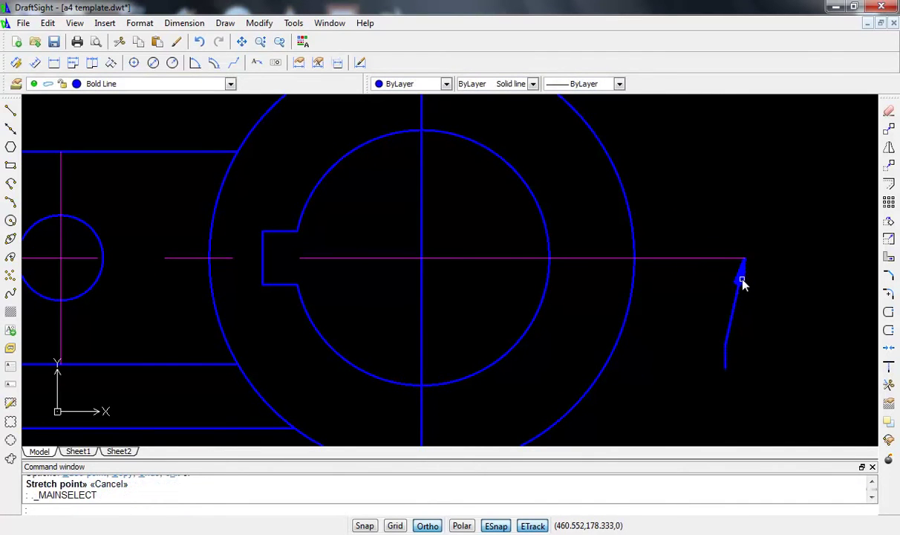
key("Delete")
scroll(677, 295, "down", 3)
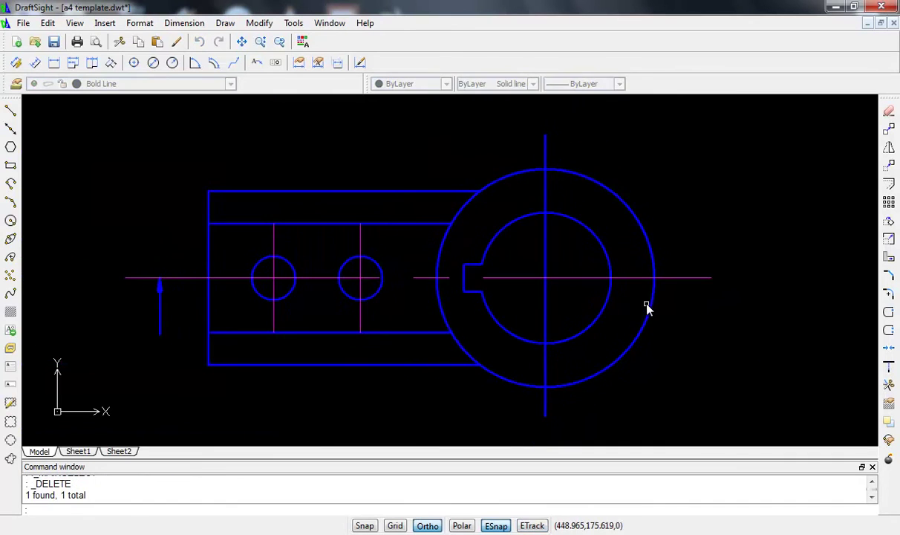
middle_click_drag(647, 305, 707, 300)
- Copy the left section arrow, using its tip as the reference point
left_click(215, 283)
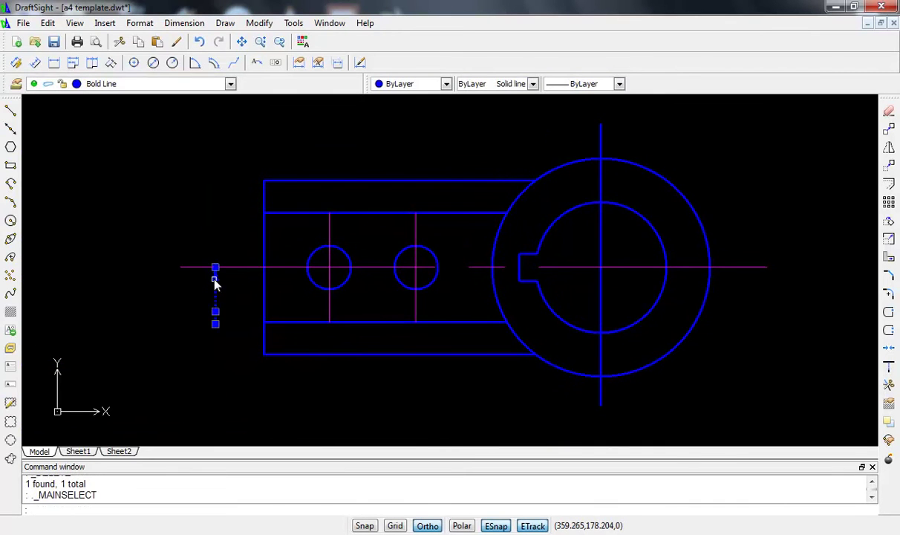
key("ctrl+c")
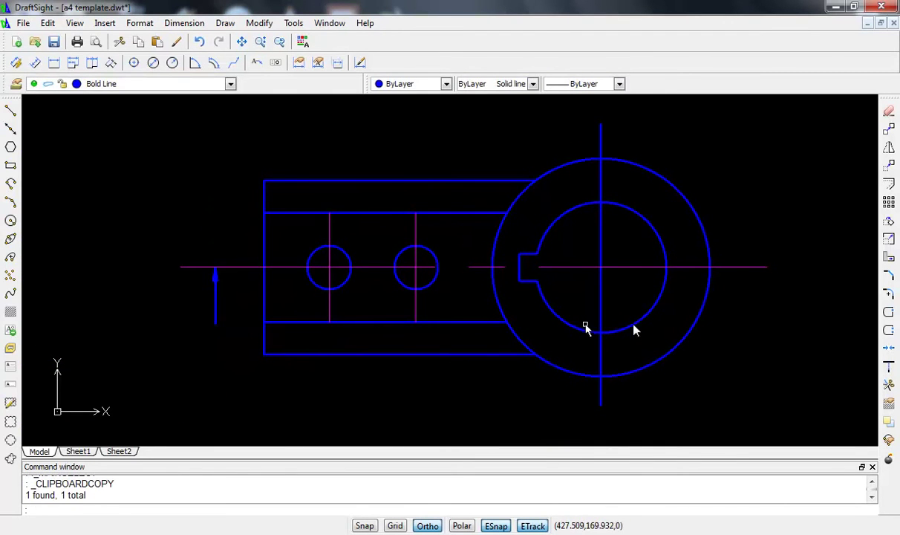
key("ctrl+v")
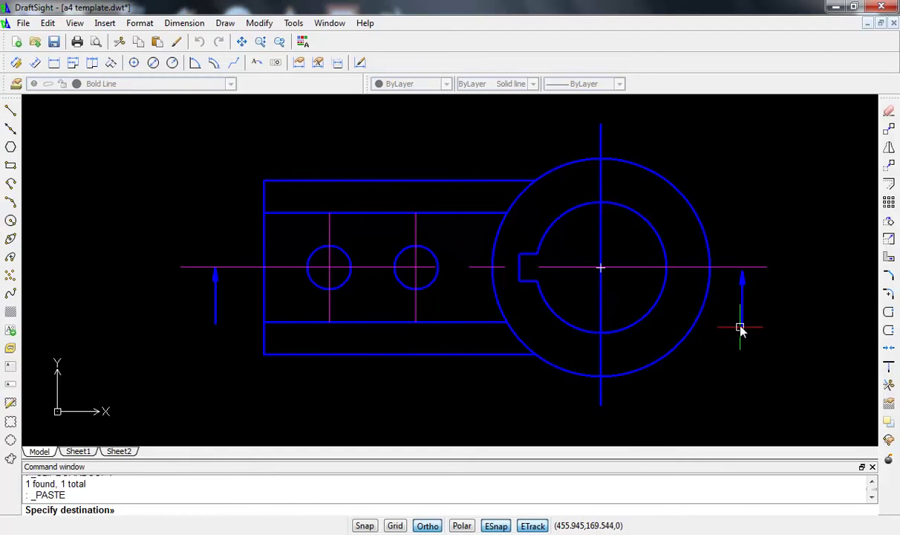
scroll(741, 323, "up", 4)
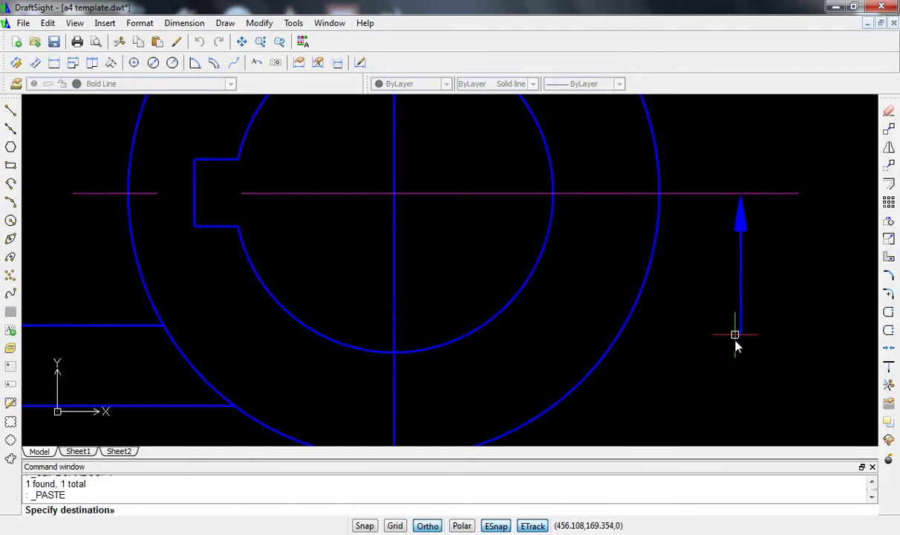
key("Escape")
scroll(661, 345, "down", 2)
middle_click_drag(683, 354, 780, 349)
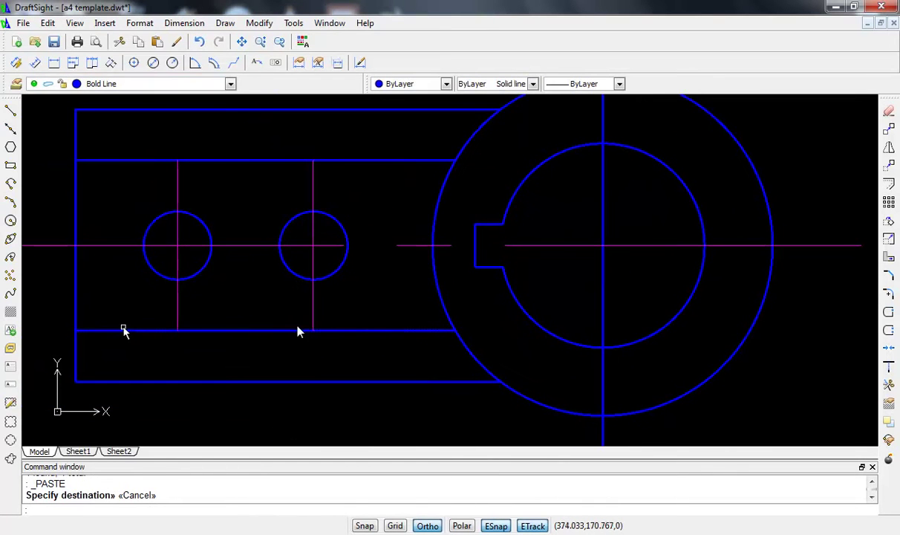
middle_click_drag(123, 330, 304, 329)
left_click(178, 262)
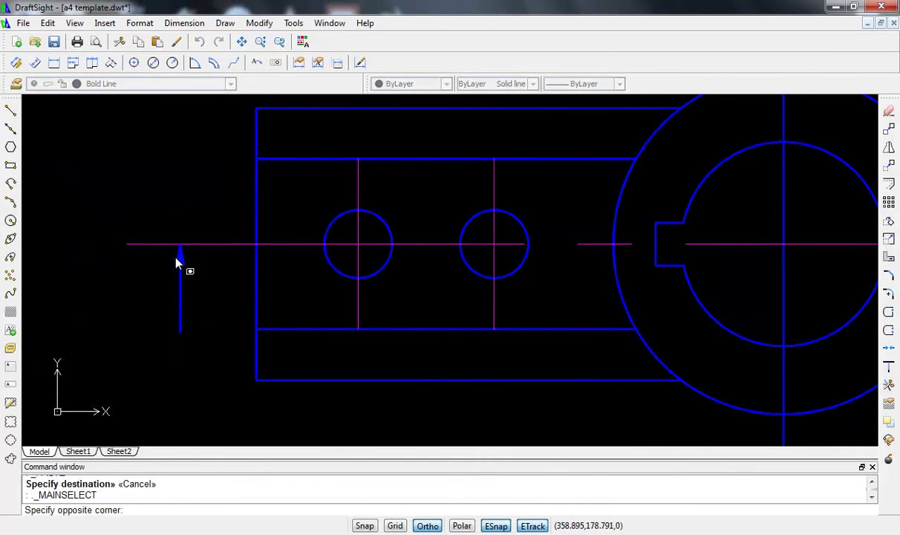
left_click(182, 265)
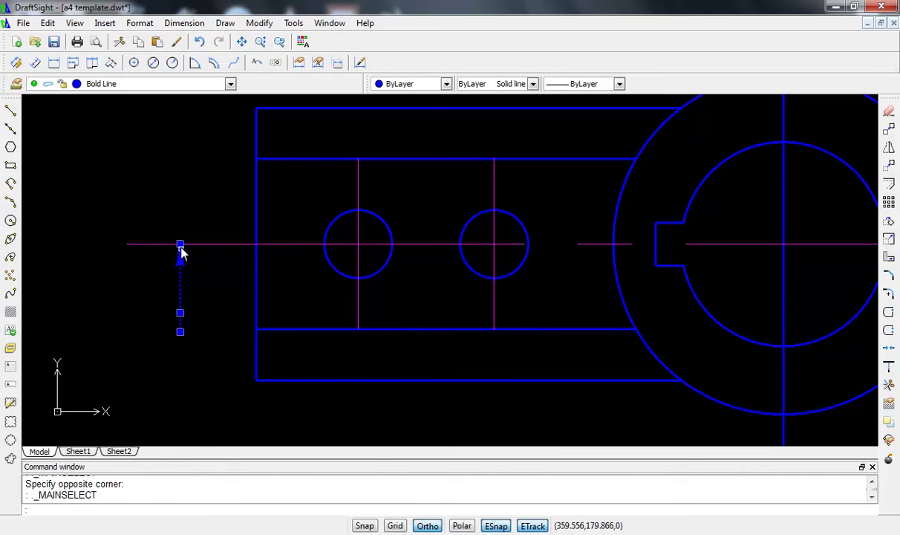
right_click(181, 246)
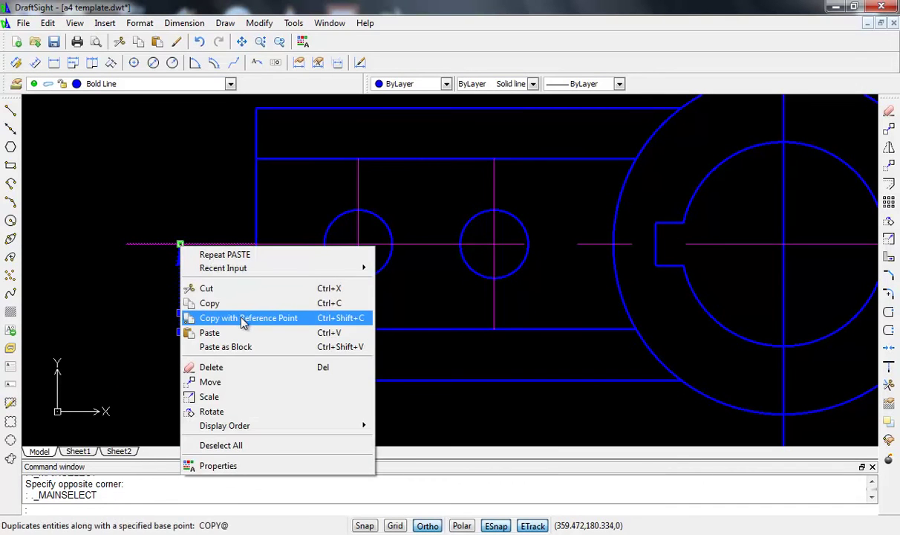
left_click(233, 316)
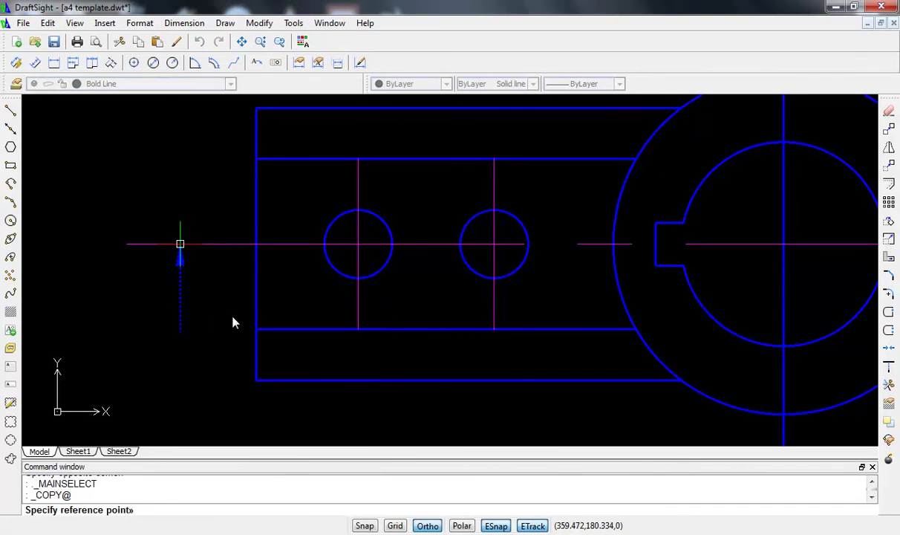
left_click(255, 244)
- Paste the arrow copy to the right of the circular view
scroll(446, 324, "down", 3)
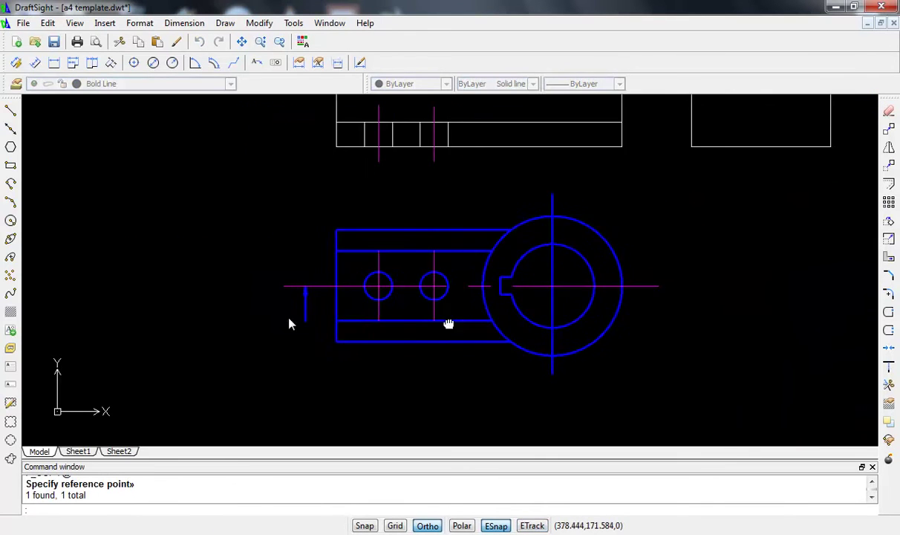
middle_click_drag(445, 324, 288, 323)
key("ctrl+v")
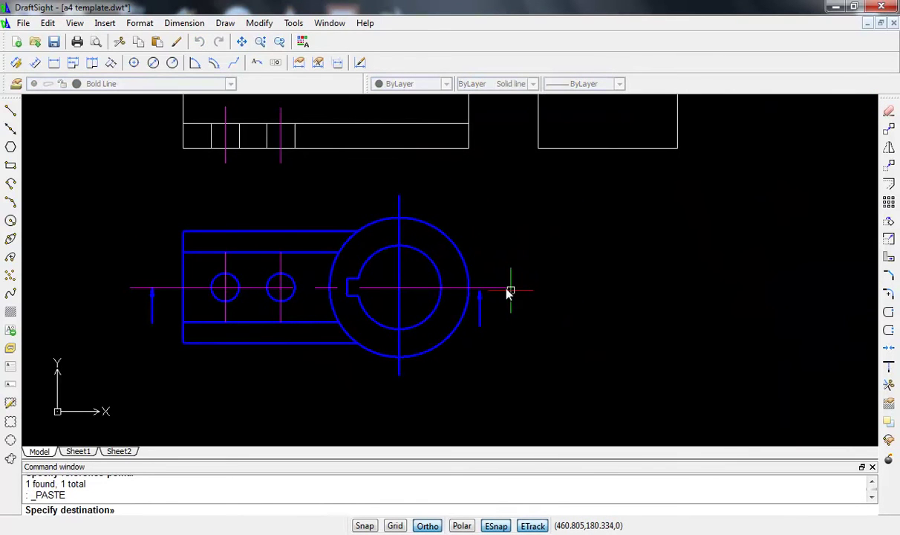
left_click(504, 289)
scroll(505, 312, "up", 4)
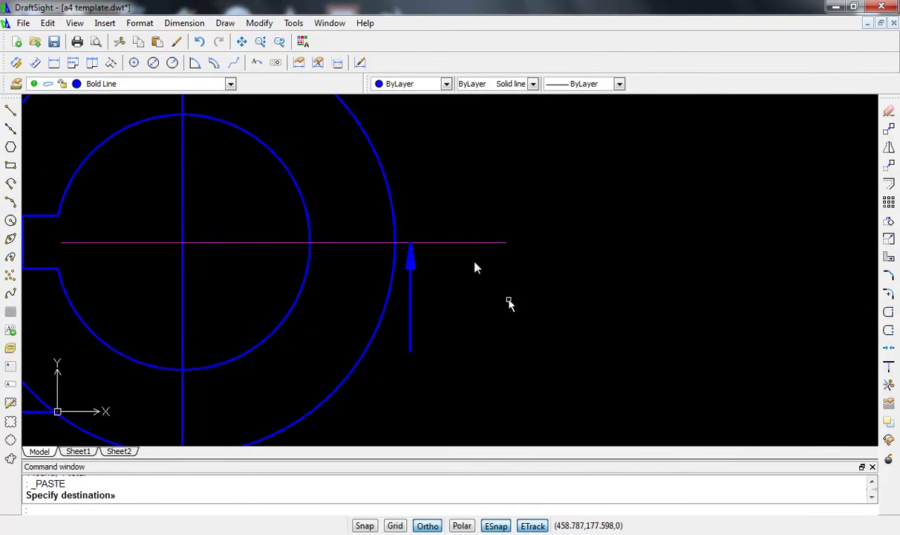
- Lengthen the right centre-line stub further to the right
left_click(479, 244)
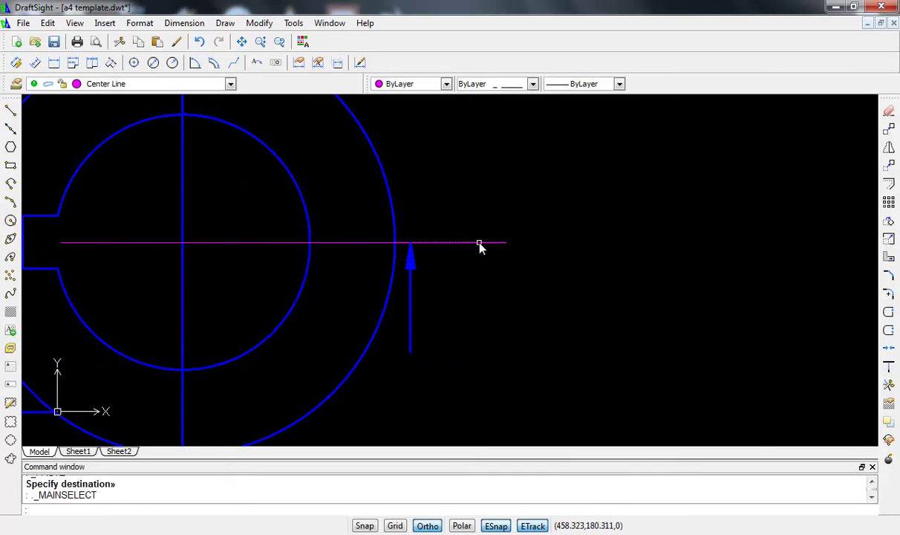
left_click(505, 242)
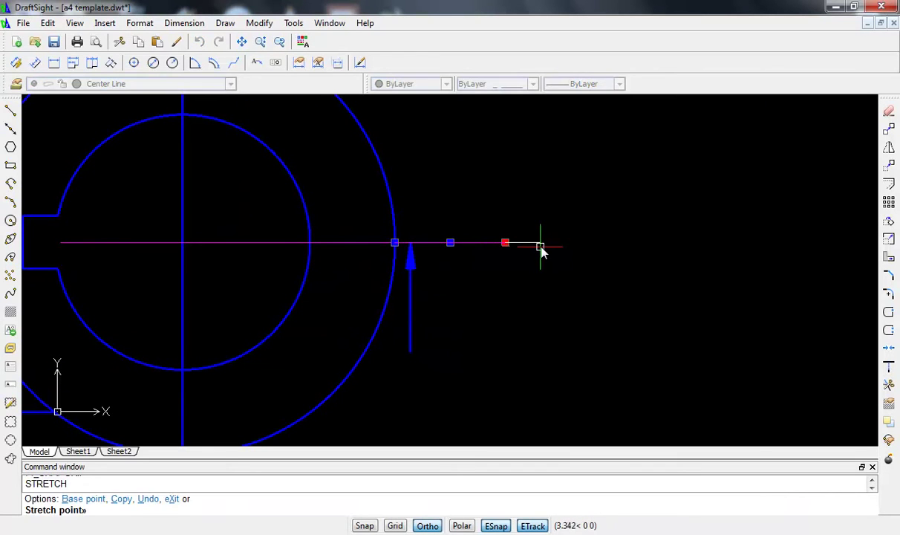
left_click(541, 245)
left_click(484, 299)
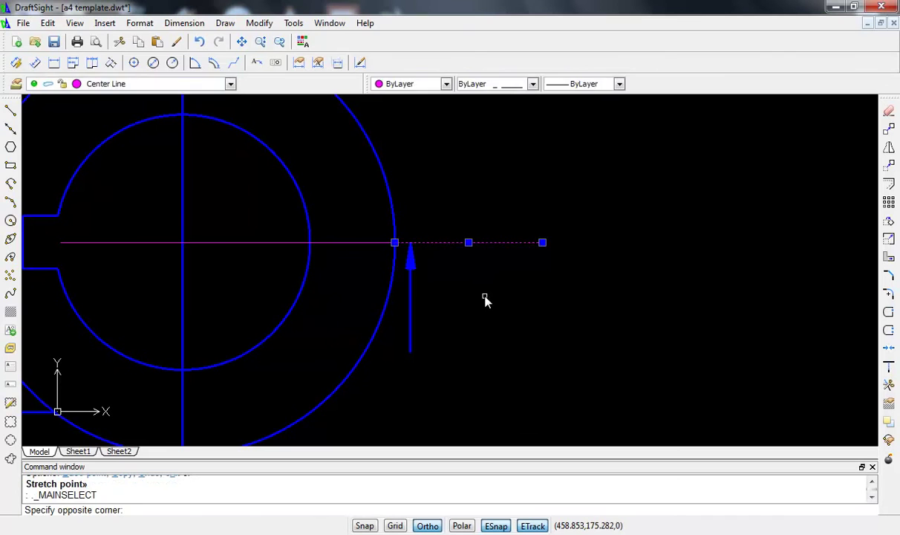
key("Escape")
- Move the right section arrow further right along the centre line
left_click(411, 265)
left_click(411, 264)
right_click(412, 267)
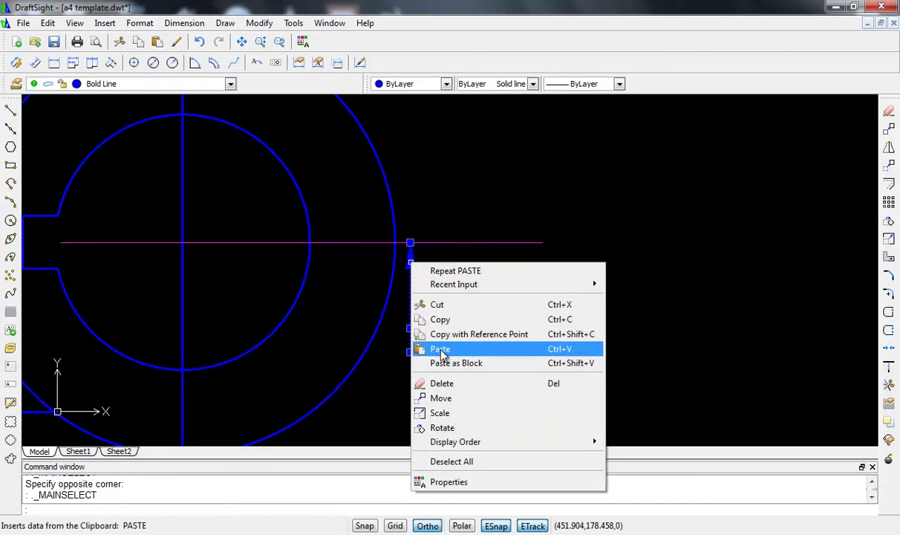
left_click(455, 399)
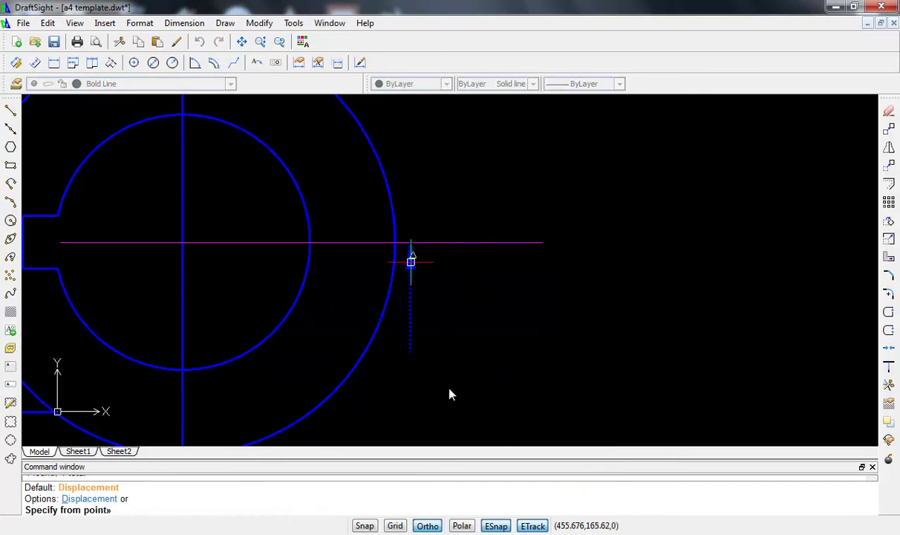
left_click(410, 243)
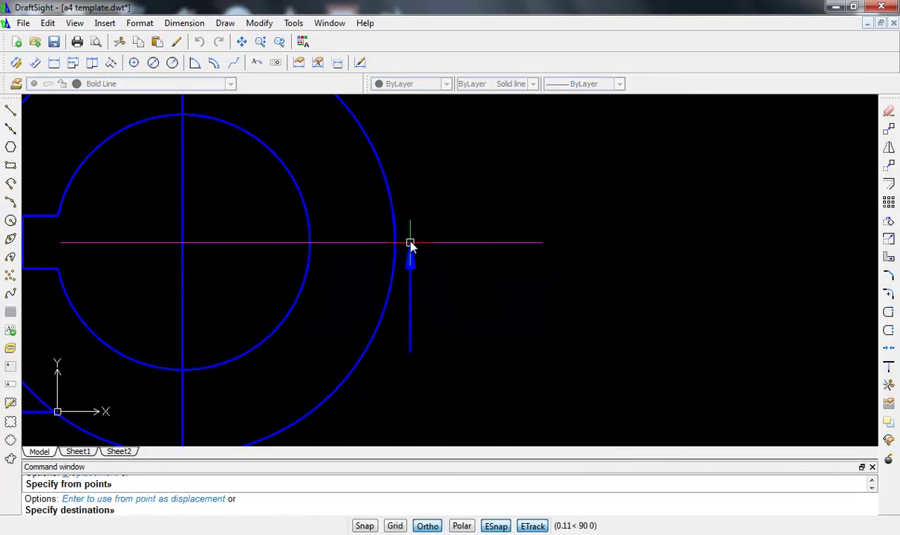
left_click(468, 245)
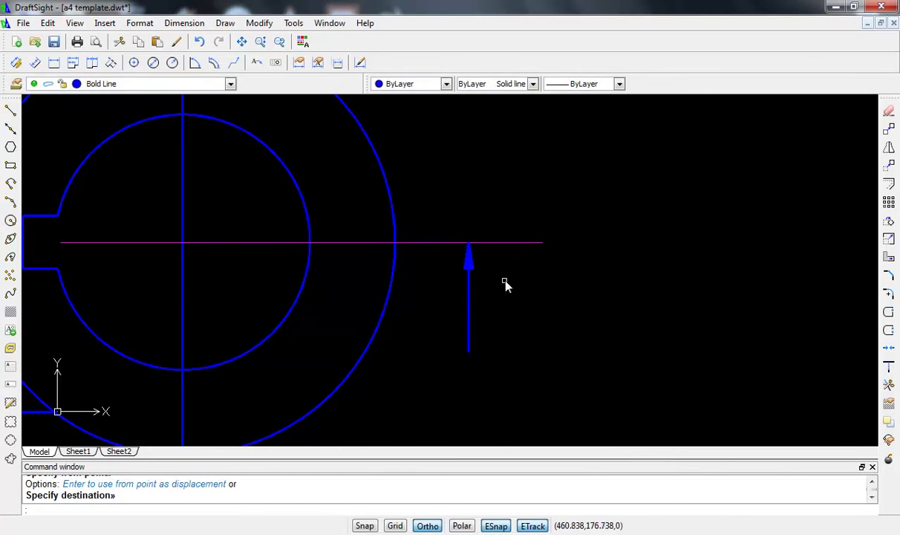
- Put both the right and left cutting-plane stubs on the Bold Line layer
scroll(505, 283, "down", 1)
left_click(510, 250)
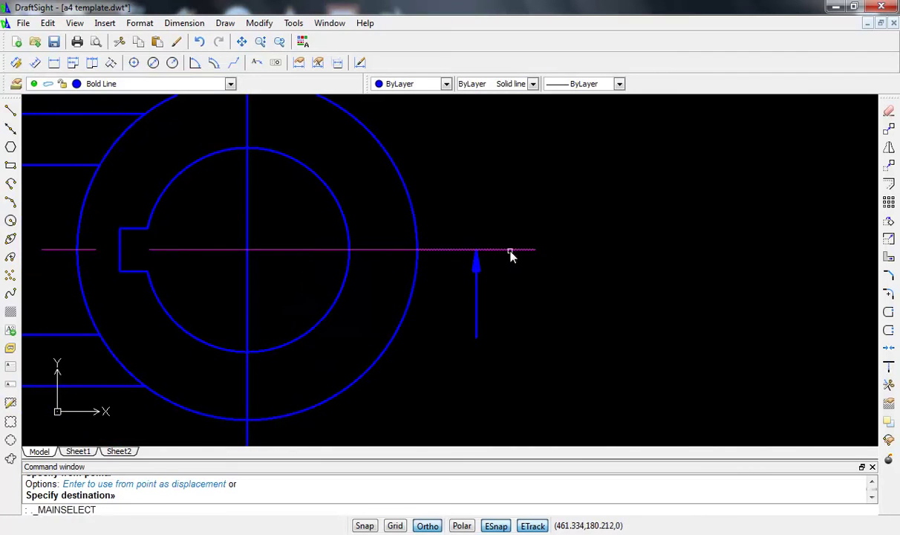
left_click(166, 85)
left_click(156, 112)
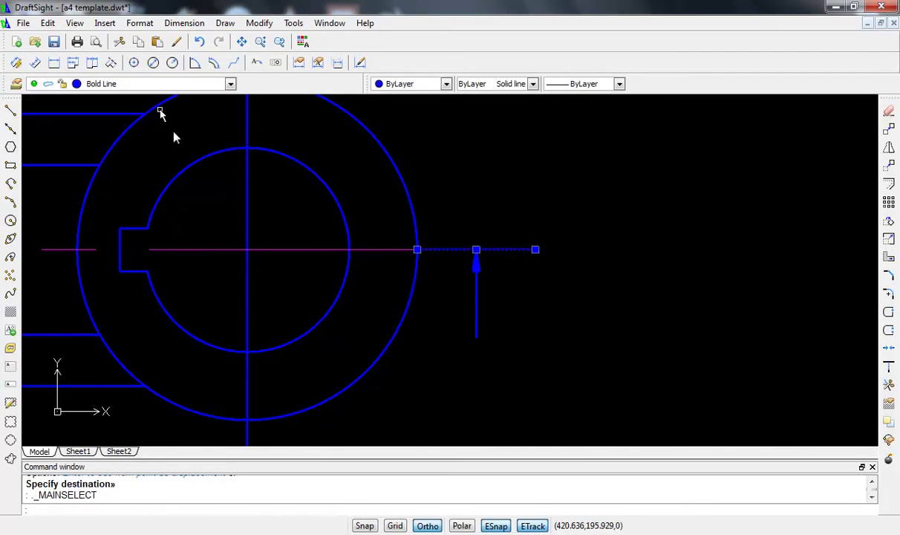
key("Escape")
scroll(401, 326, "down", 1)
scroll(404, 327, "down", 1)
middle_click_drag(408, 328, 575, 315)
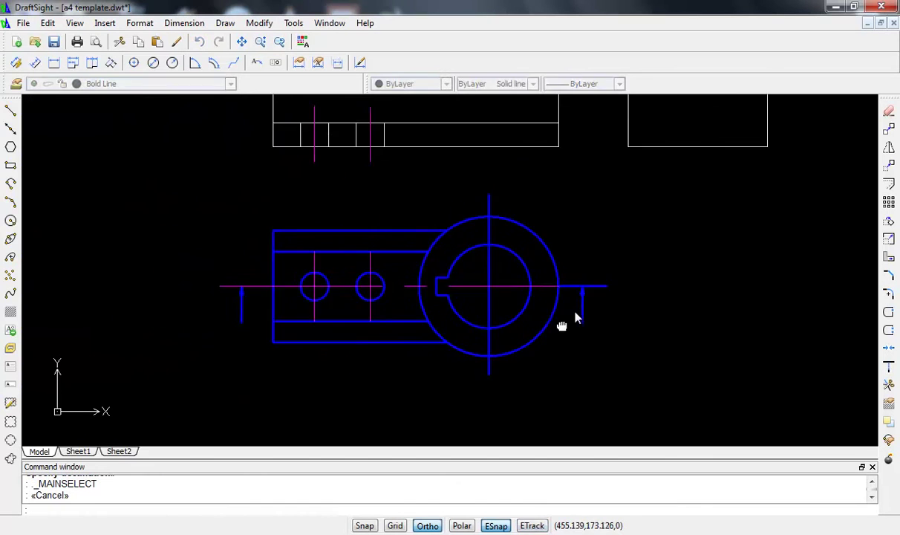
scroll(269, 269, "up", 1)
left_click(280, 284)
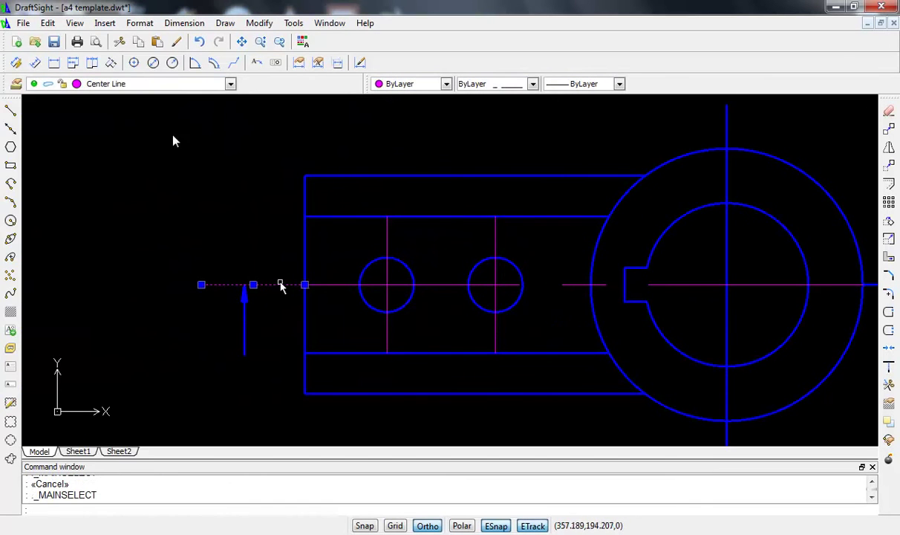
left_click(121, 84)
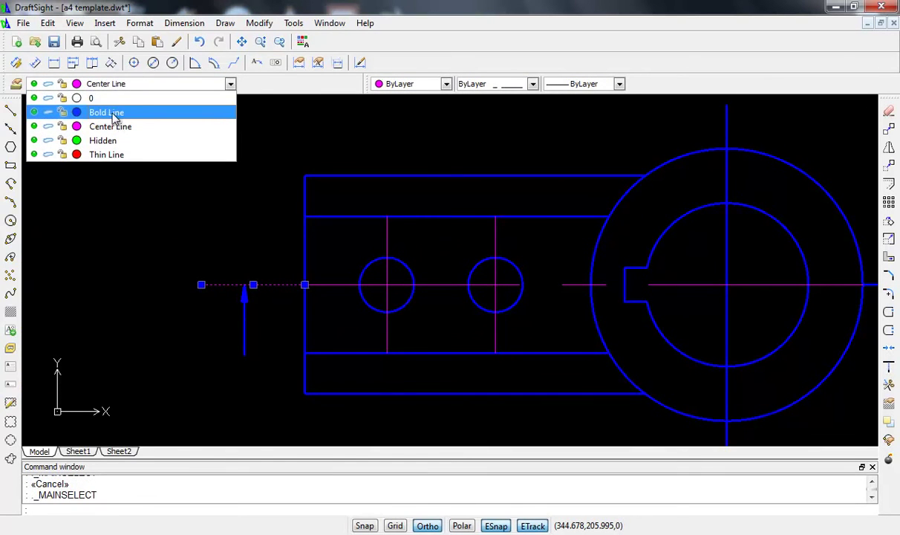
left_click(115, 119)
key("Escape")
scroll(241, 346, "up", 1)
mouse_move(235, 351)
middle_mouse_down()
mouse_move(251, 297)
mouse_move(243, 257)
middle_mouse_up()
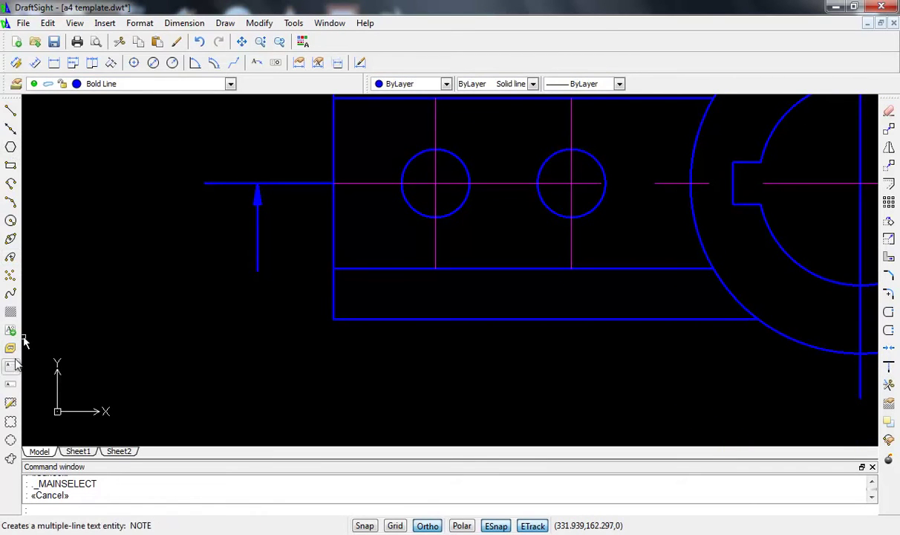
- Start a note box beside the left arrow and choose the Andalus font
left_click(15, 363)
left_click(213, 238)
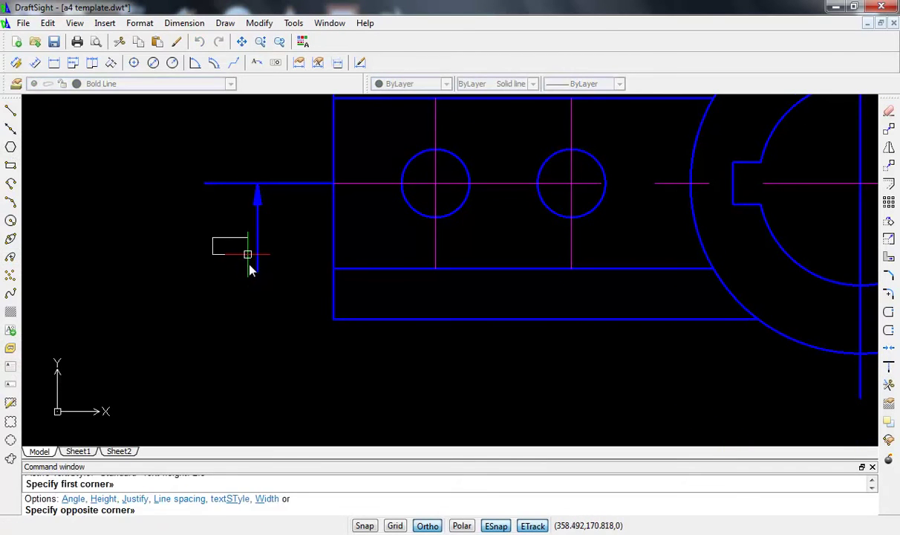
left_click(247, 272)
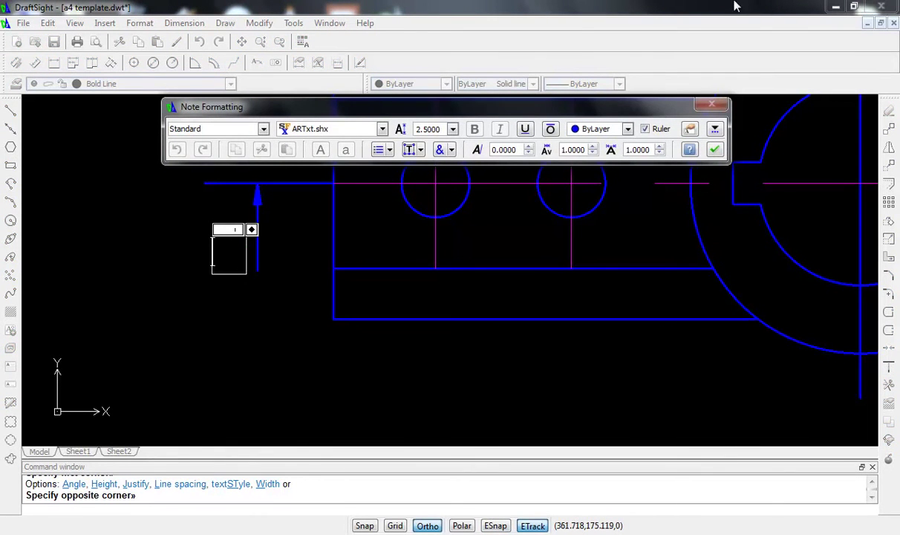
left_click(356, 129)
scroll(349, 186, "down", 2)
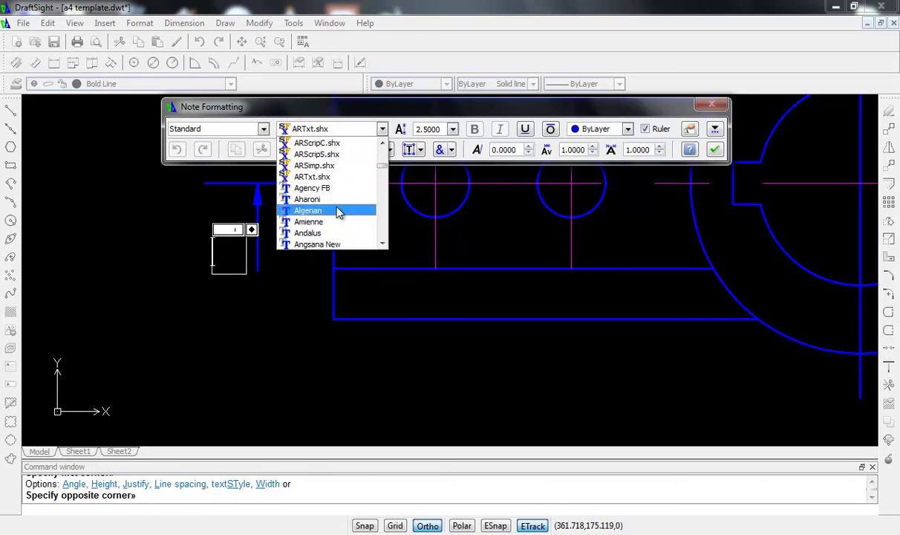
scroll(334, 209, "down", 1)
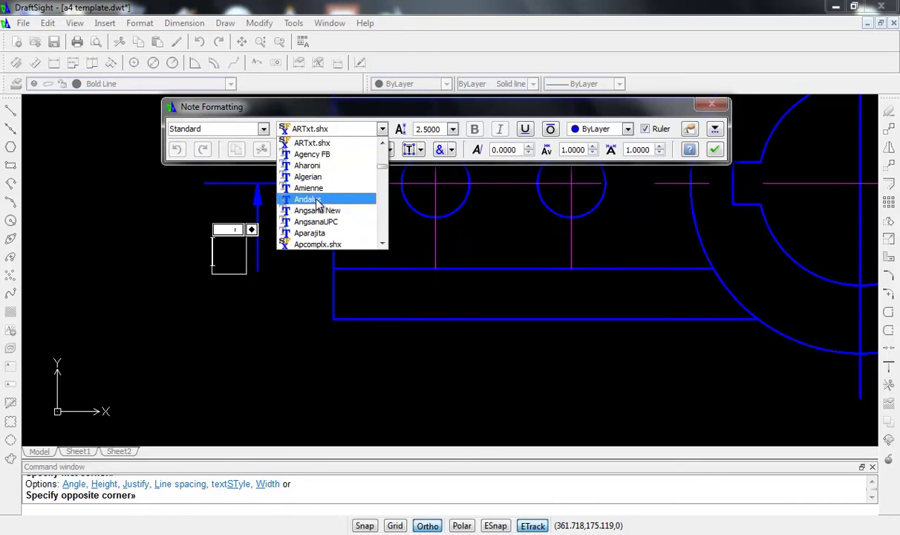
left_click(317, 201)
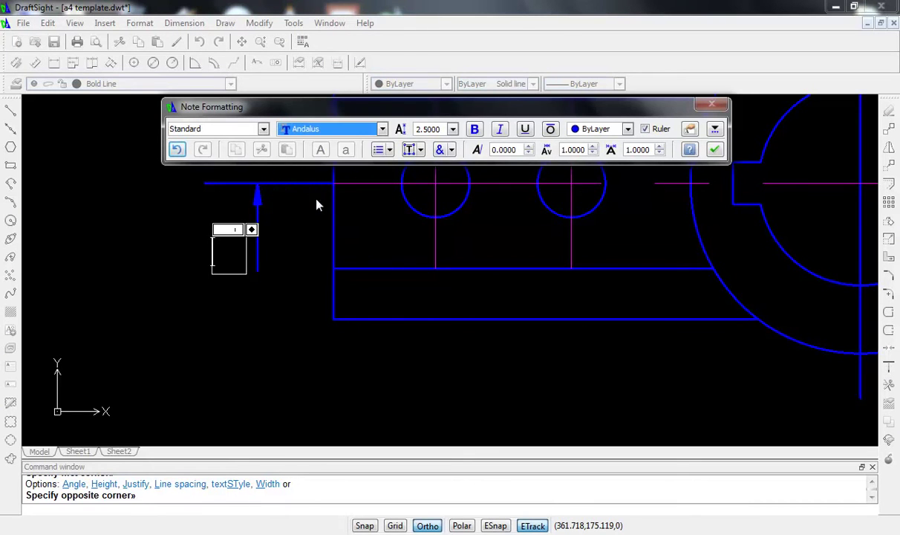
- Set text height 3 with a 15° oblique angle and enter the letter A
left_click(426, 130)
key("BackSpace")
key("BackSpace")
key("BackSpace")
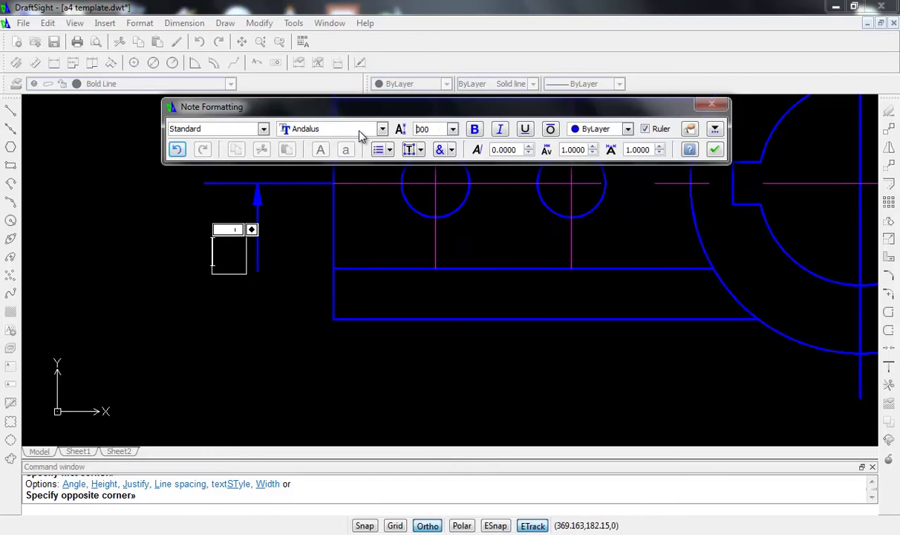
type("3000")
key("Return")
type("15.0000")
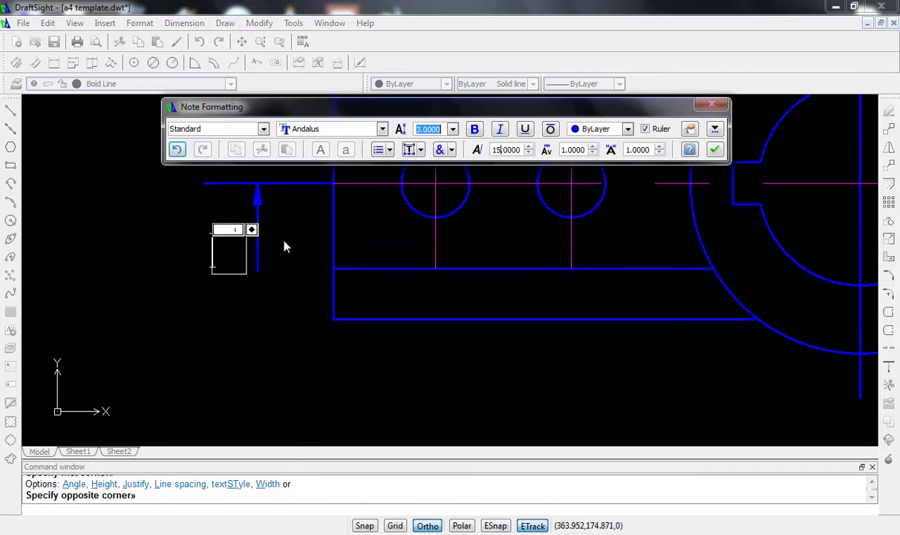
left_click(219, 251)
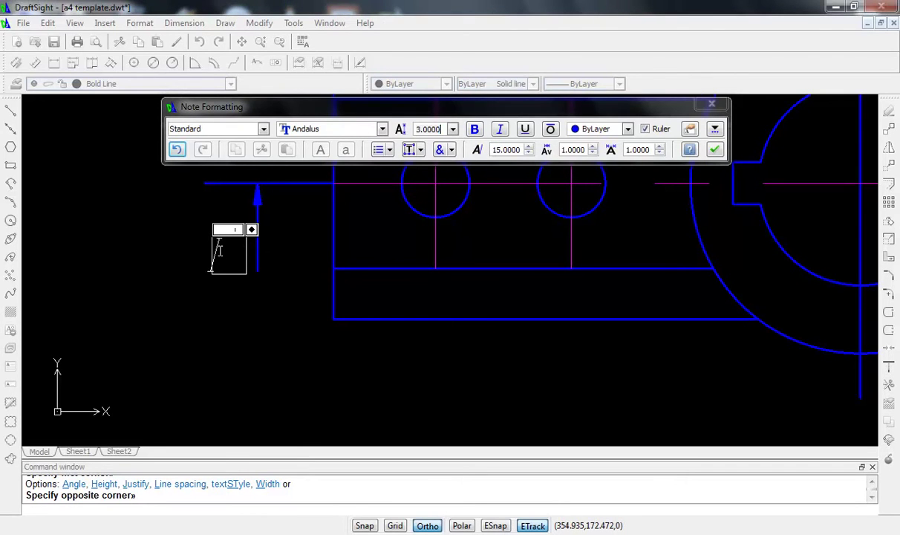
type("A")
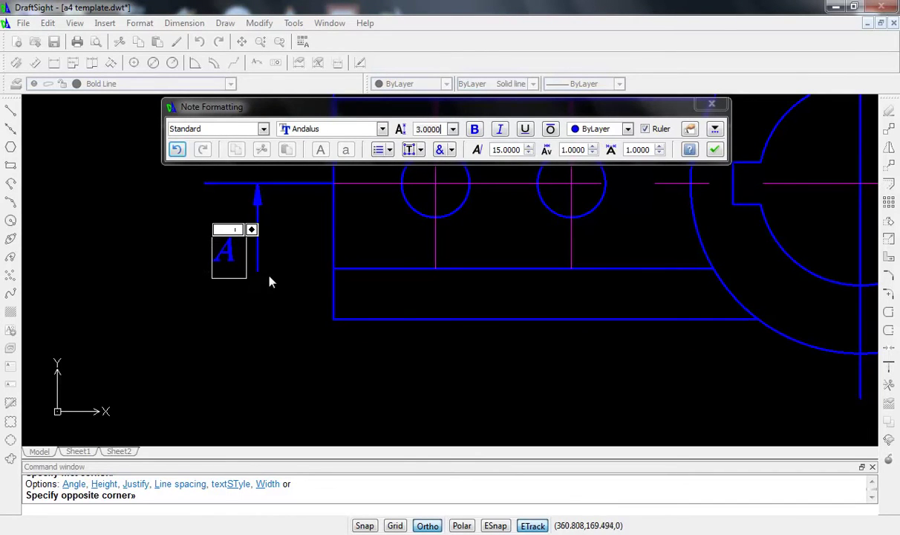
left_click(286, 263)
left_click(231, 257)
left_click_drag(233, 258, 259, 279)
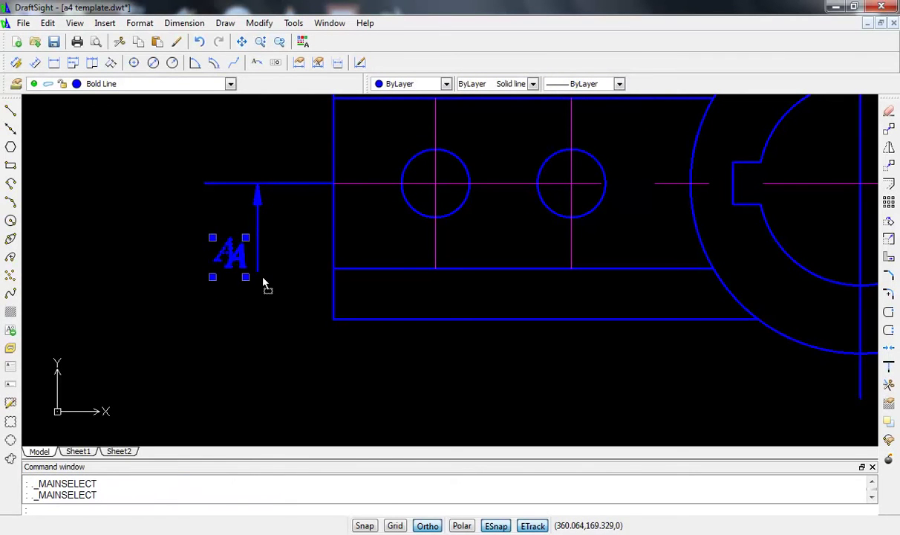
- Lower the A label beside the left arrow and copy it with the arrow end as reference
left_click_drag(259, 279, 262, 281)
left_click(239, 265)
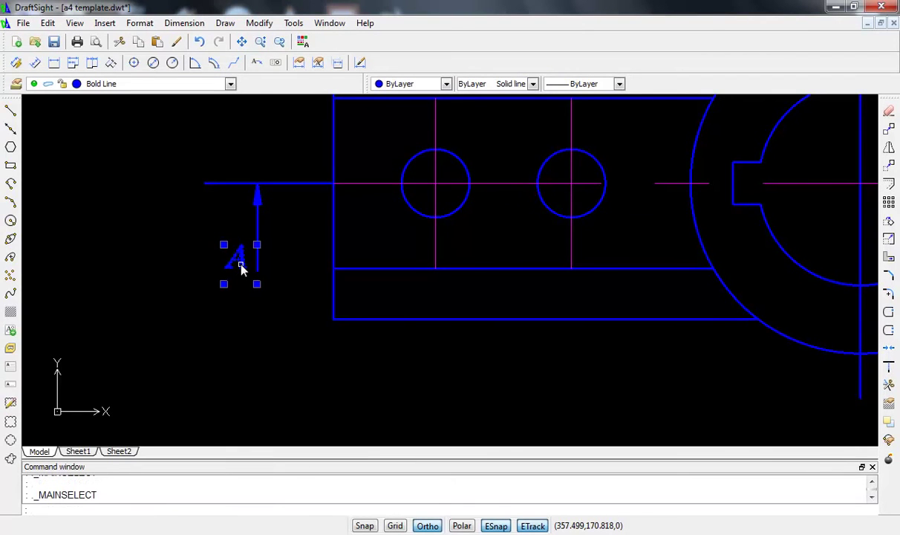
right_click(240, 265)
left_click(297, 338)
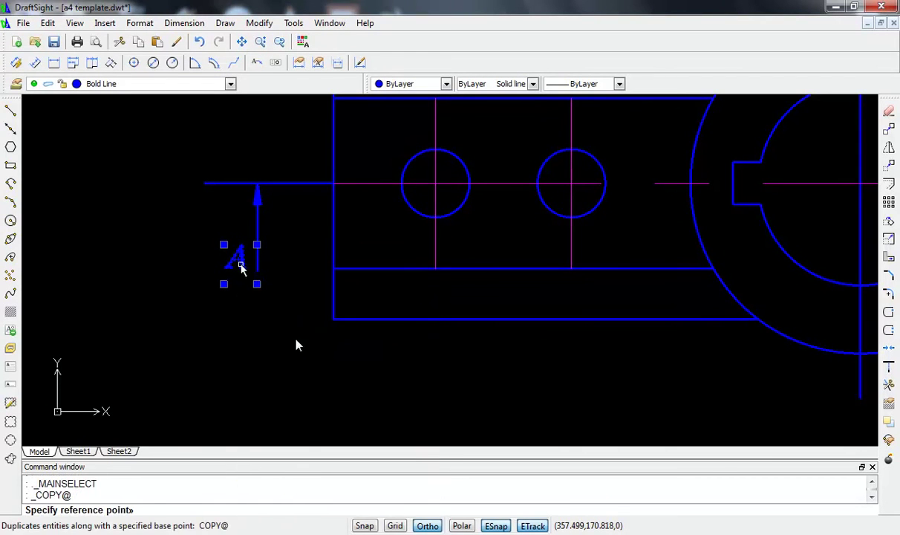
left_click(257, 183)
- Paste the A label at the right section arrow's end
scroll(308, 264, "down", 3)
middle_click_drag(307, 265, 81, 269)
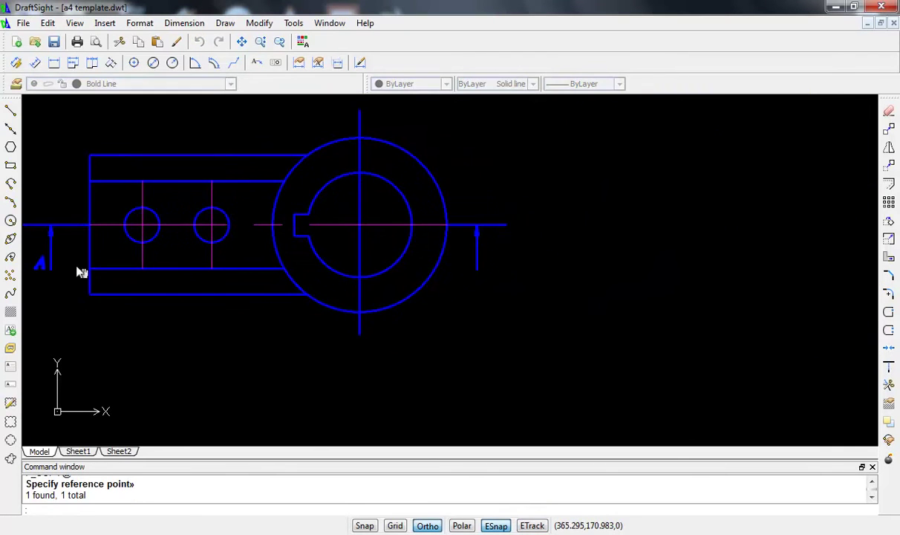
key("ctrl+v")
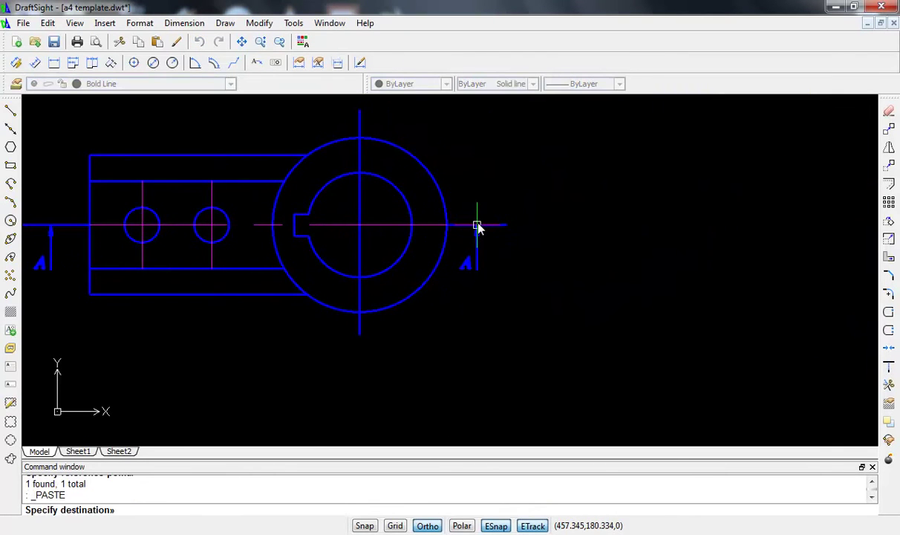
left_click(477, 225)
- Frame the upper views above the circular view and start the L line command
scroll(462, 312, "down", 2)
middle_click_drag(448, 311, 486, 306)
scroll(458, 282, "up", 1)
scroll(467, 260, "up", 1)
scroll(472, 248, "up", 1)
scroll(468, 246, "down", 1)
scroll(390, 241, "down", 1)
mouse_move(389, 241)
middle_mouse_down()
mouse_move(448, 233)
mouse_move(405, 272)
mouse_move(361, 255)
middle_mouse_up()
scroll(437, 227, "down", 1)
scroll(406, 271, "up", 2)
scroll(406, 273, "down", 1)
scroll(406, 277, "down", 1)
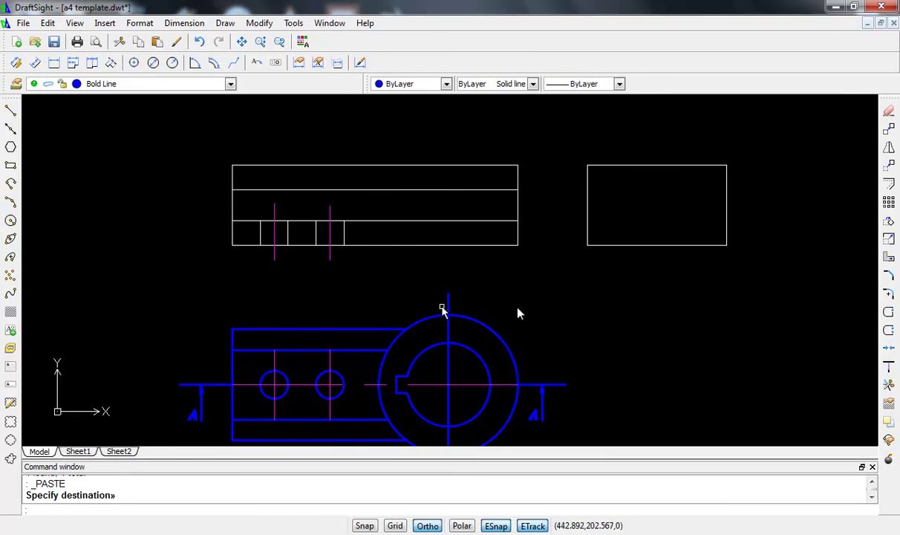
middle_click_drag(558, 295, 507, 282)
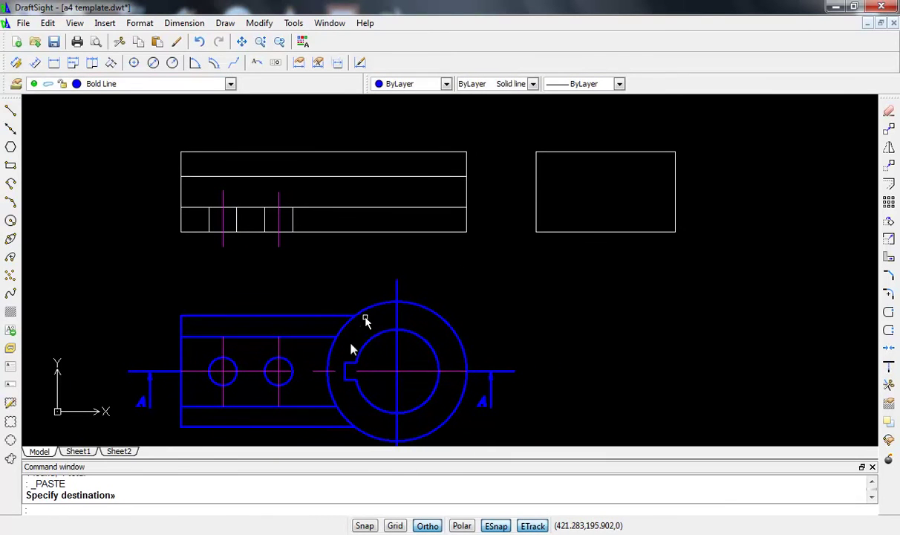
scroll(338, 350, "up", 2)
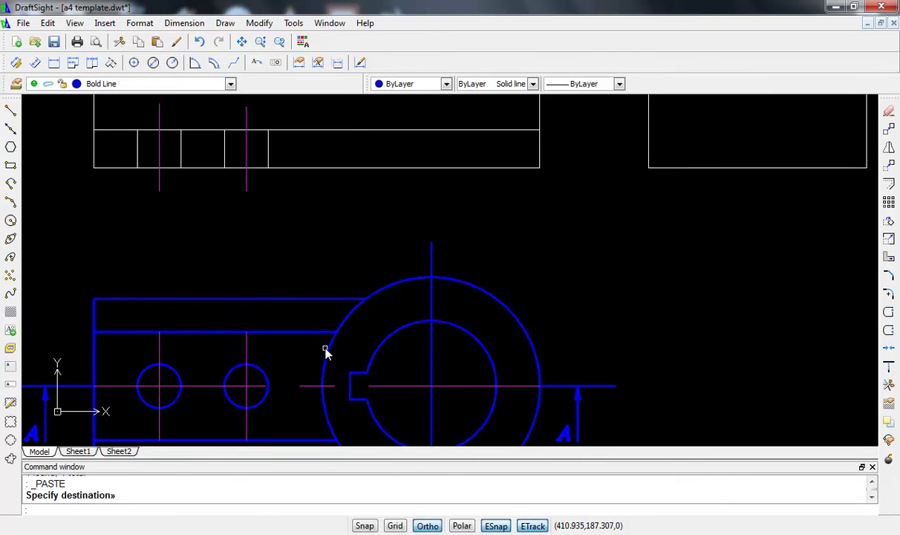
type("l")
key("Return")
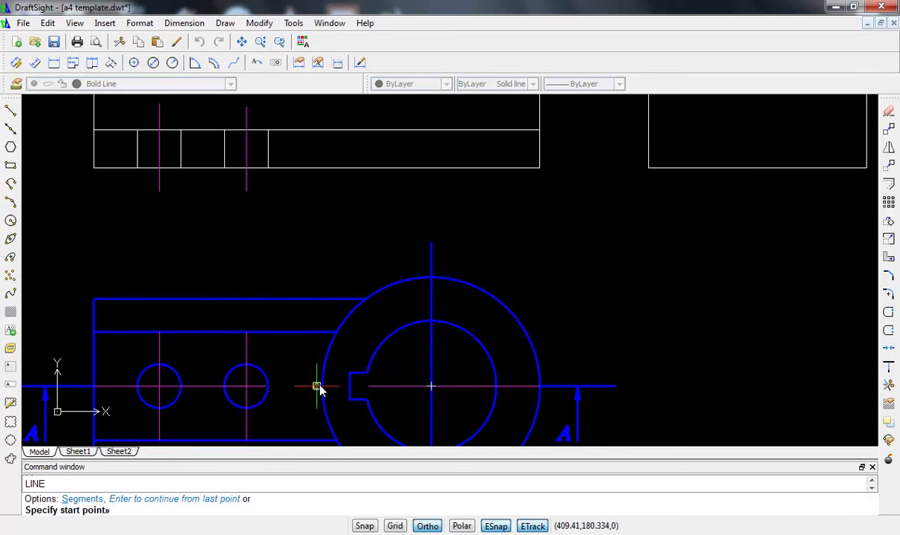
- Draw a vertical projection line from the circle's left edge up past the upper view
left_click(322, 386)
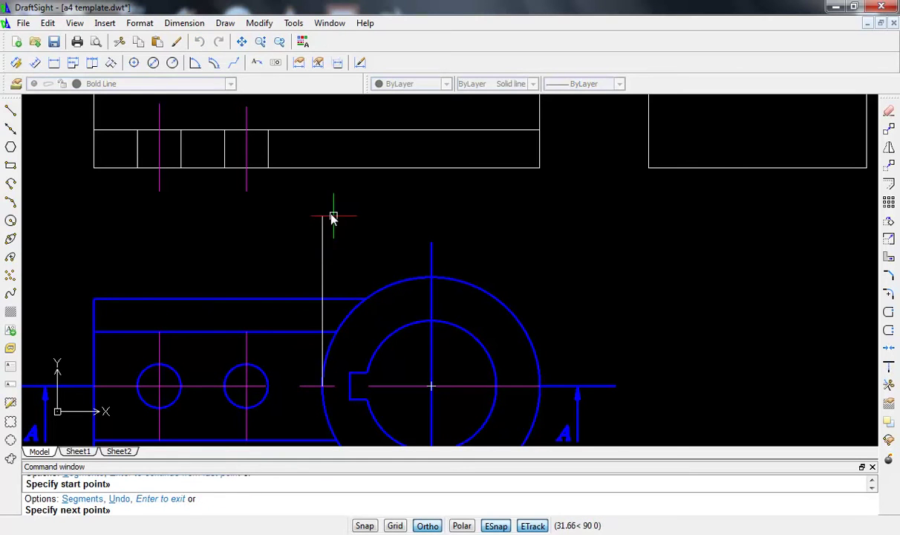
scroll(331, 211, "down", 1)
middle_click_drag(327, 208, 339, 293)
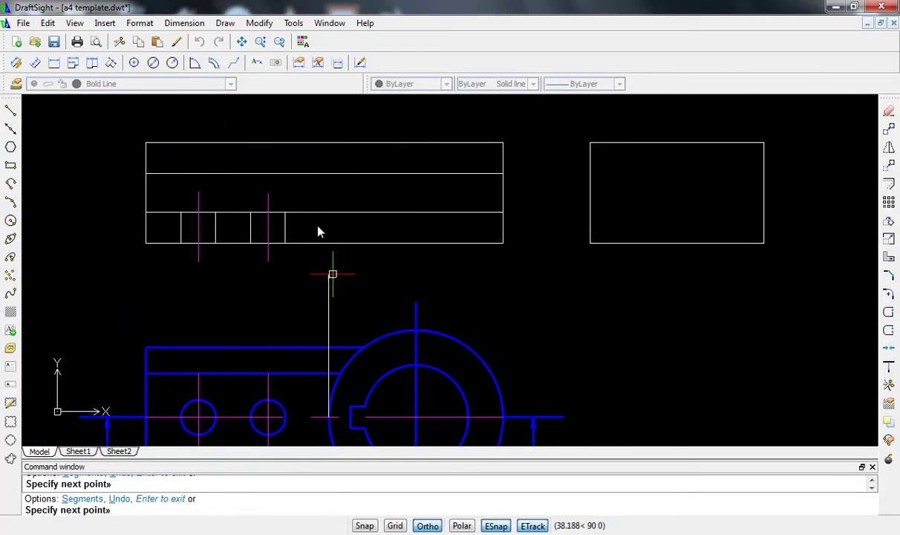
left_click(328, 138)
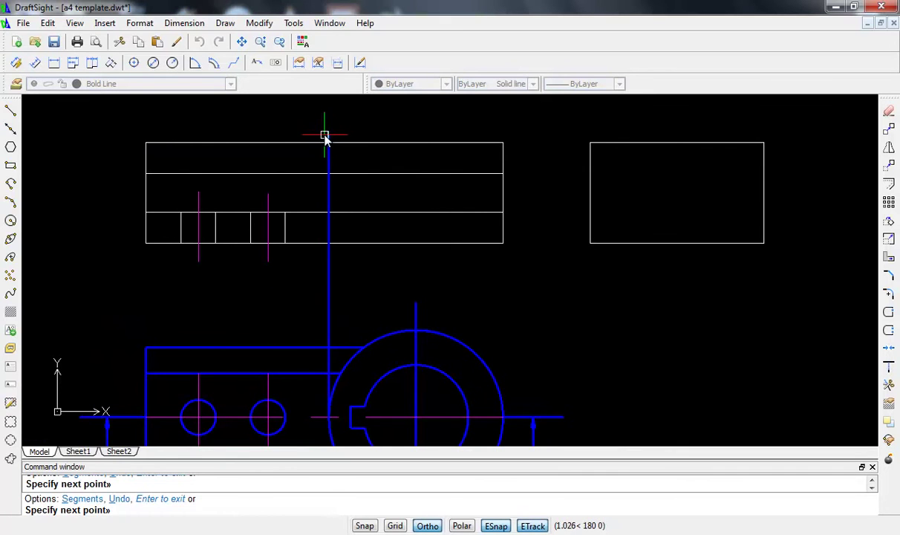
key("Escape")
key("Return")
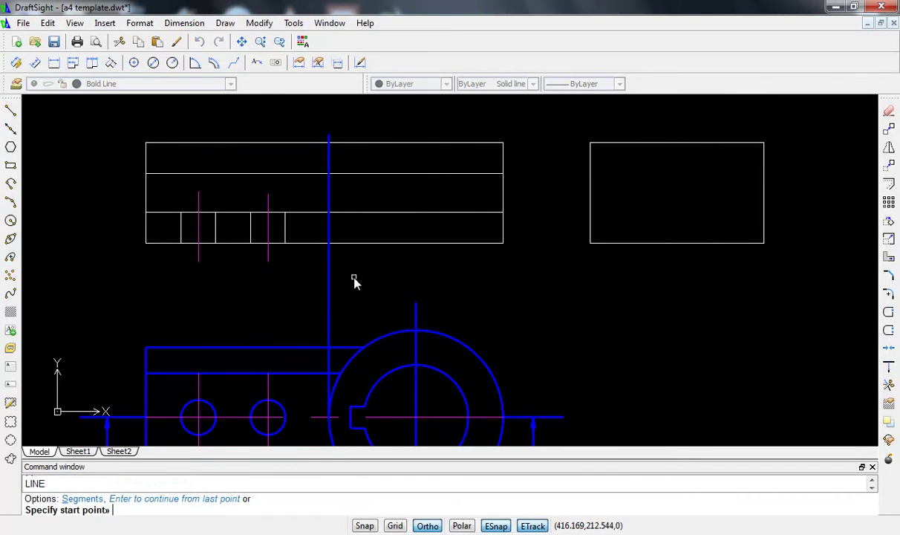
left_click(350, 406)
key("Escape")
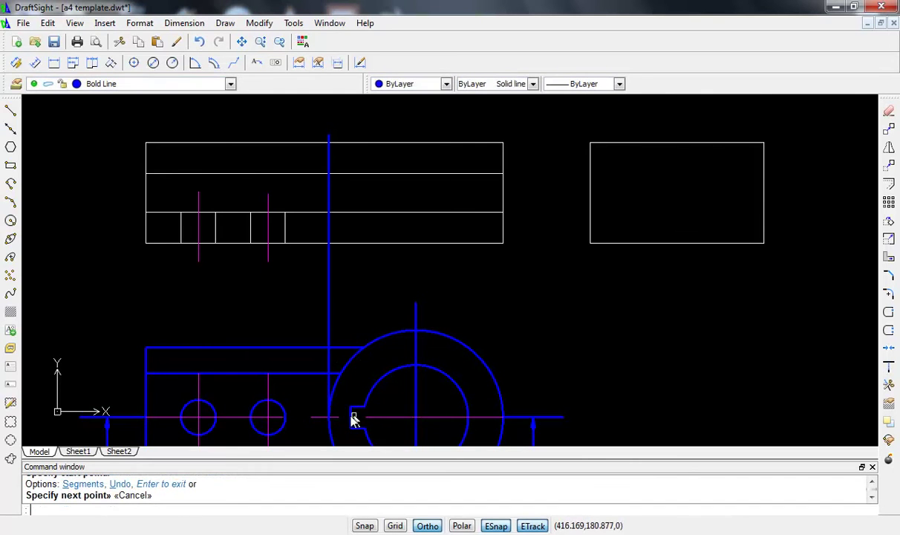
scroll(349, 416, "up", 5)
- Project a vertical line from the keyway notch corner up above the upper view
key("Return")
left_click(355, 388)
scroll(354, 291, "down", 3)
scroll(357, 274, "down", 2)
middle_click_drag(359, 263, 363, 407)
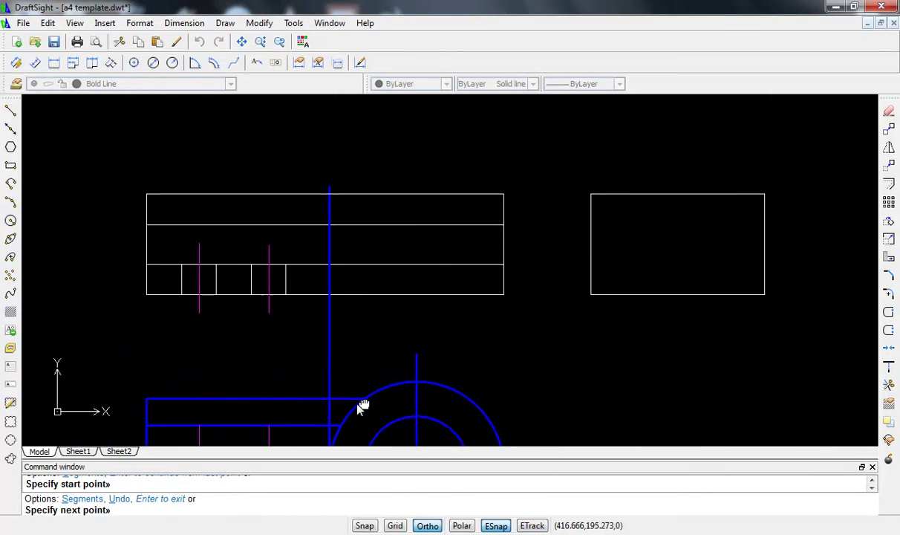
left_click(347, 190)
scroll(365, 287, "down", 1)
scroll(364, 331, "down", 2)
middle_click_drag(364, 331, 325, 235)
scroll(331, 246, "up", 1)
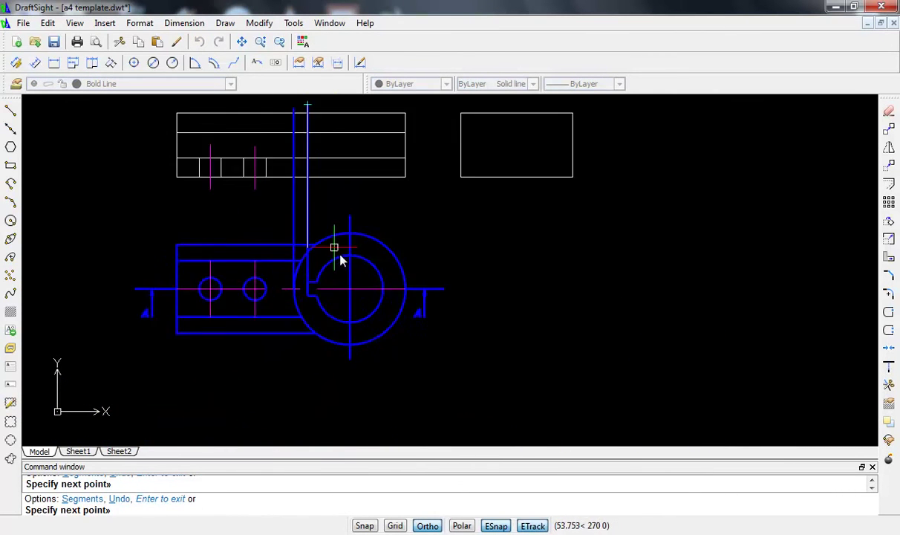
scroll(324, 287, "up", 3)
key("Escape")
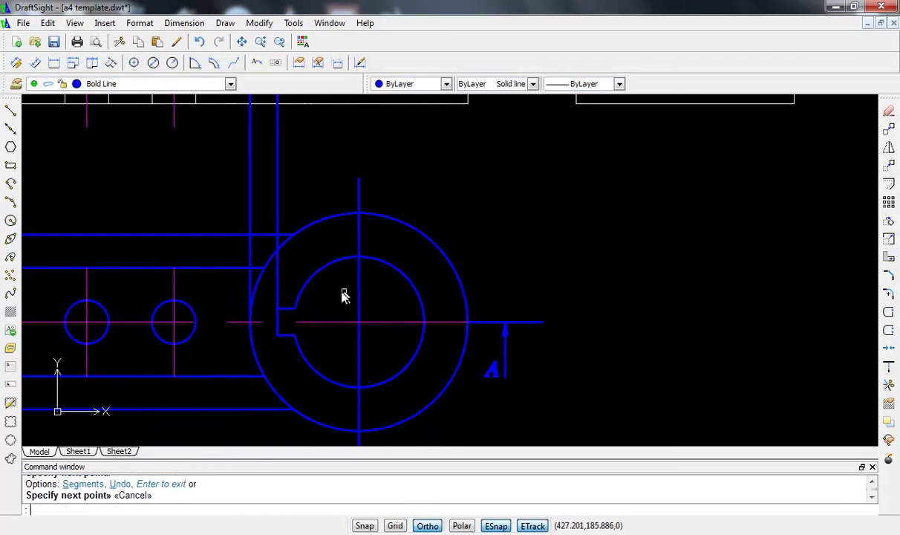
- Project a vertical line from the keyway's top corner up through the upper view
key("Return")
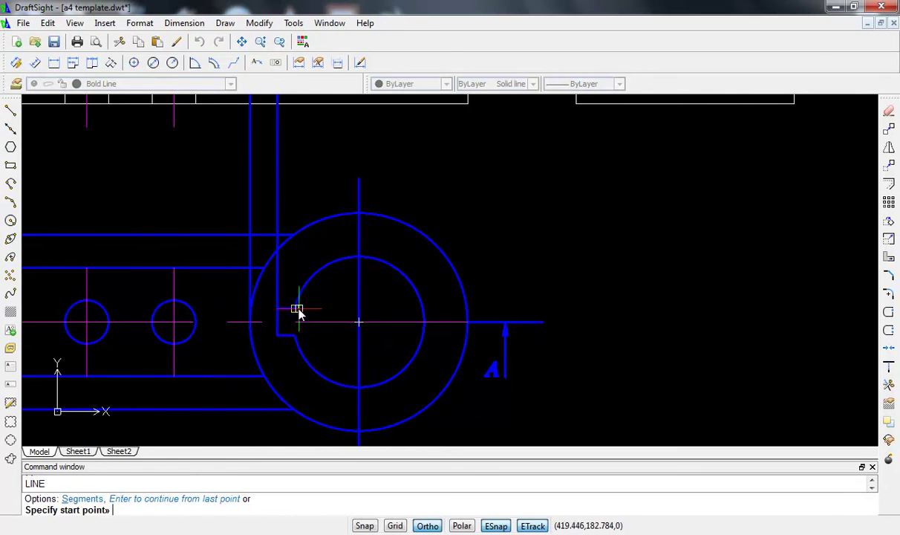
left_click(295, 307)
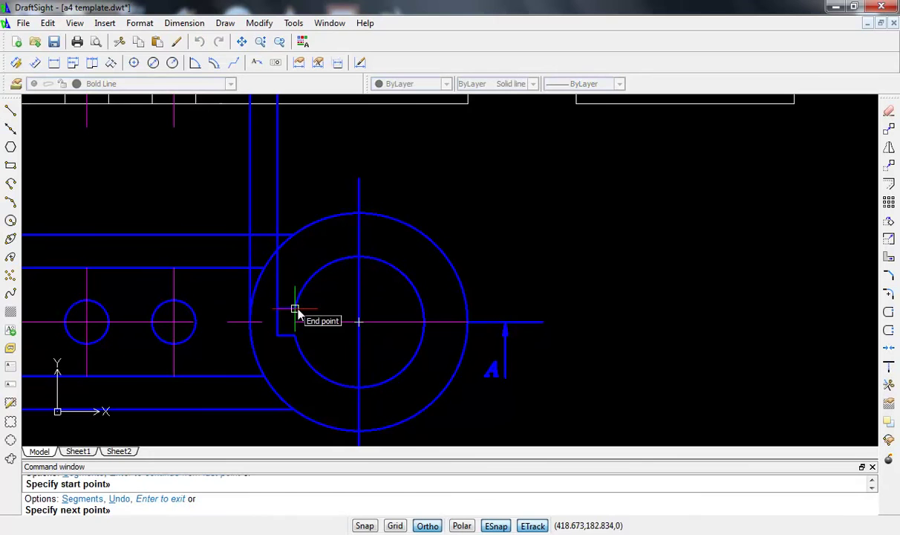
left_click(334, 191)
scroll(332, 191, "down", 3)
scroll(325, 343, "down", 2)
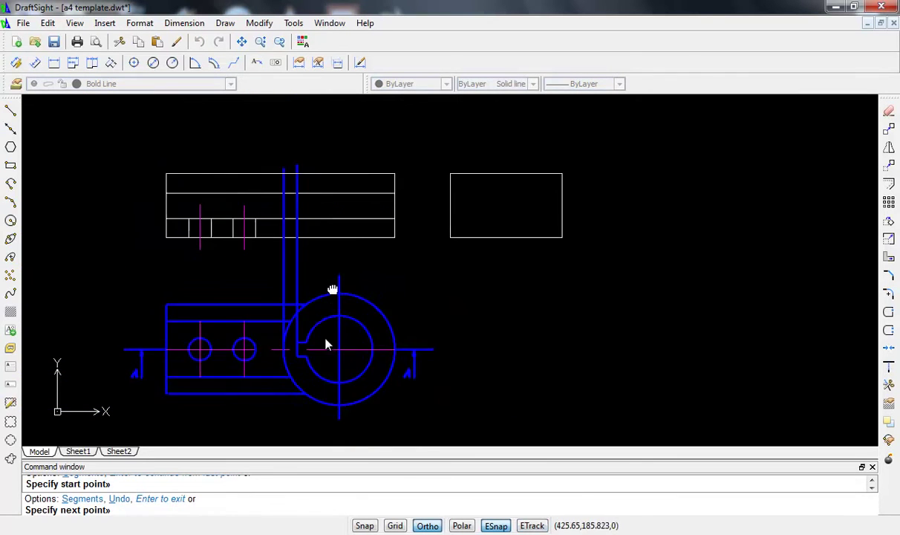
scroll(311, 337, "up", 2)
left_click(301, 249)
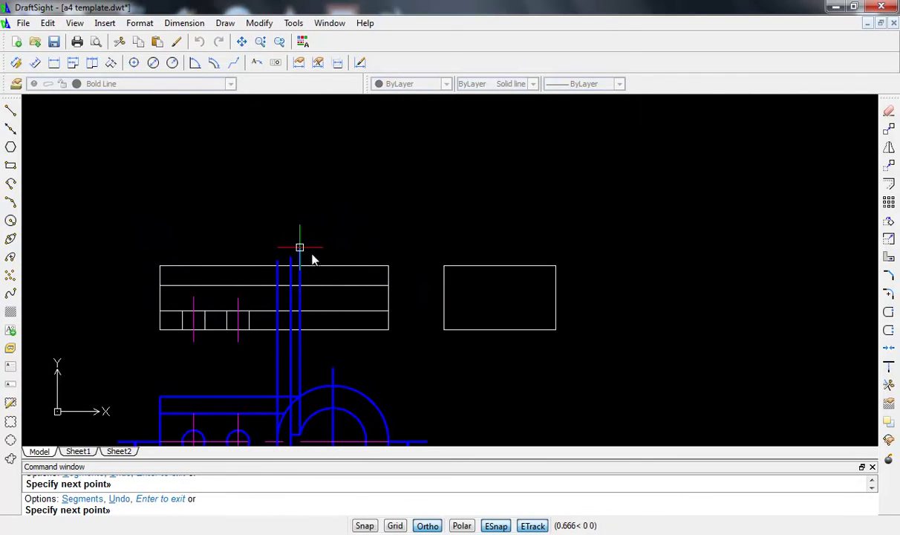
key("Escape")
scroll(325, 338, "down", 1)
scroll(323, 348, "down", 2)
scroll(312, 230, "up", 5)
scroll(334, 243, "up", 1)
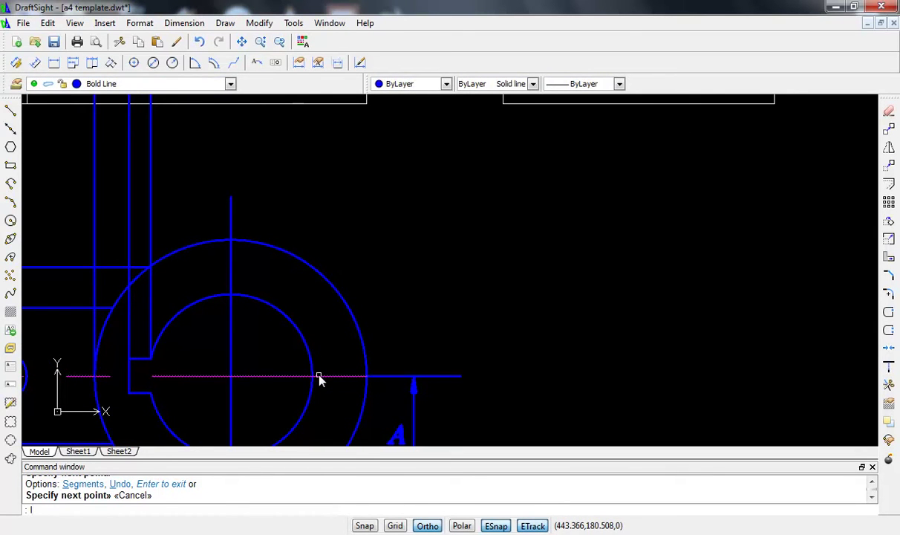
- Project a line from where the inner circle meets the centre line, then reframe both views
key("Return")
left_click(312, 376)
scroll(293, 195, "down", 2)
middle_click_drag(297, 194, 297, 425)
left_click(299, 310)
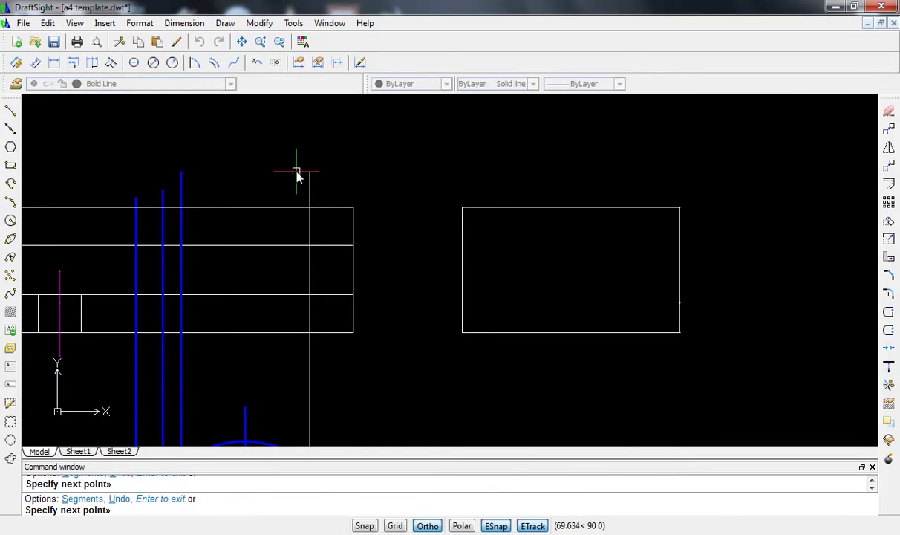
key("Escape")
scroll(285, 267, "down", 1)
scroll(274, 288, "down", 1)
middle_click_drag(274, 287, 308, 187)
middle_click_drag(274, 249, 346, 234)
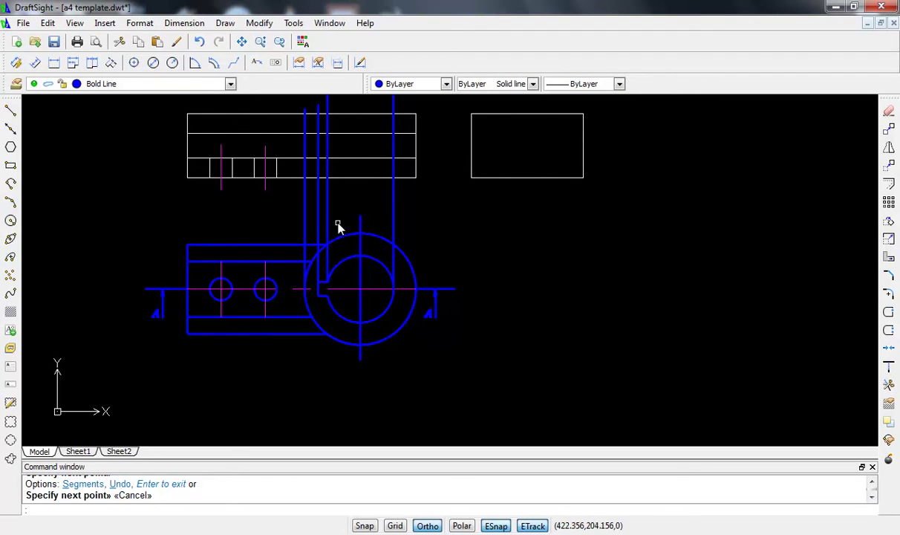
scroll(293, 157, "up", 1)
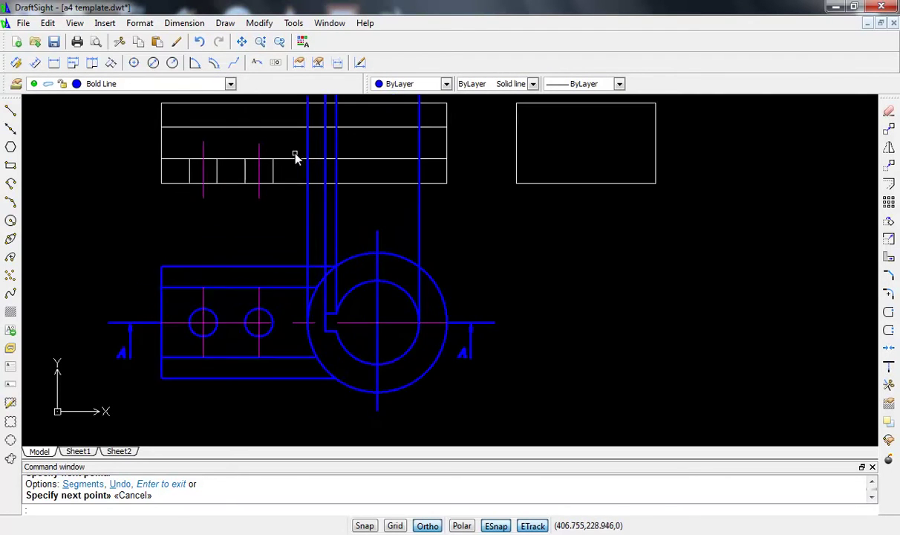
mouse_move(298, 167)
middle_mouse_down()
mouse_move(285, 221)
mouse_move(267, 235)
middle_mouse_up()
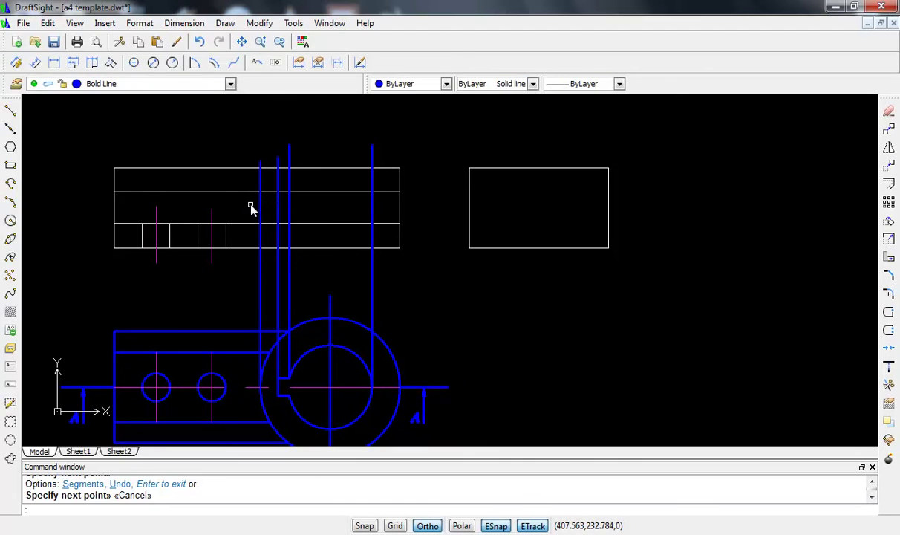
type("tr")
- Trim the two blue keyway line overhangs above the top view
key("Return")
key("Return")
scroll(257, 173, "up", 2)
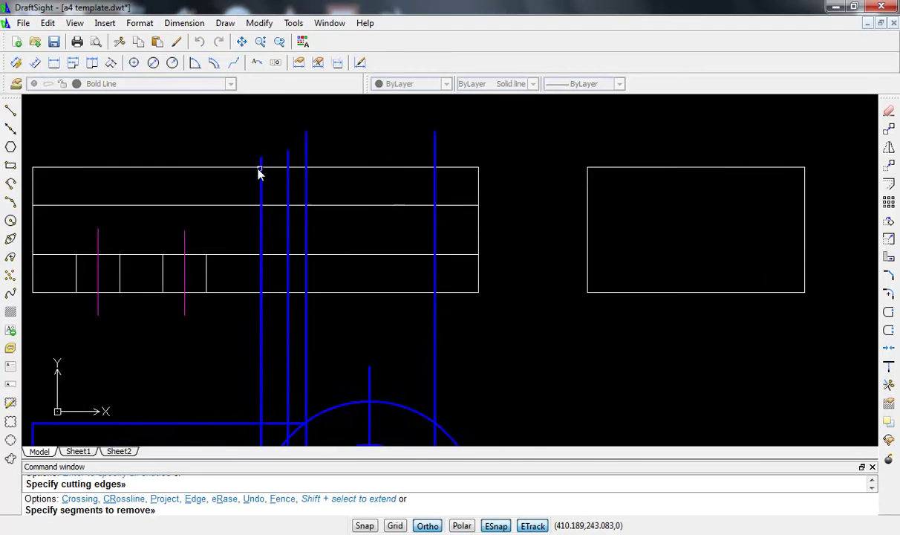
scroll(261, 158, "up", 2)
left_click(260, 158)
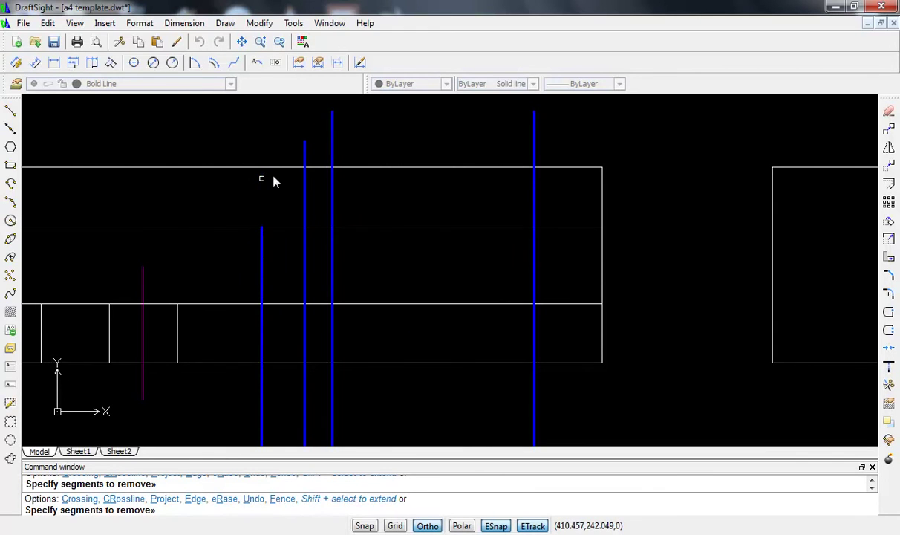
left_click(305, 156)
left_click(334, 139)
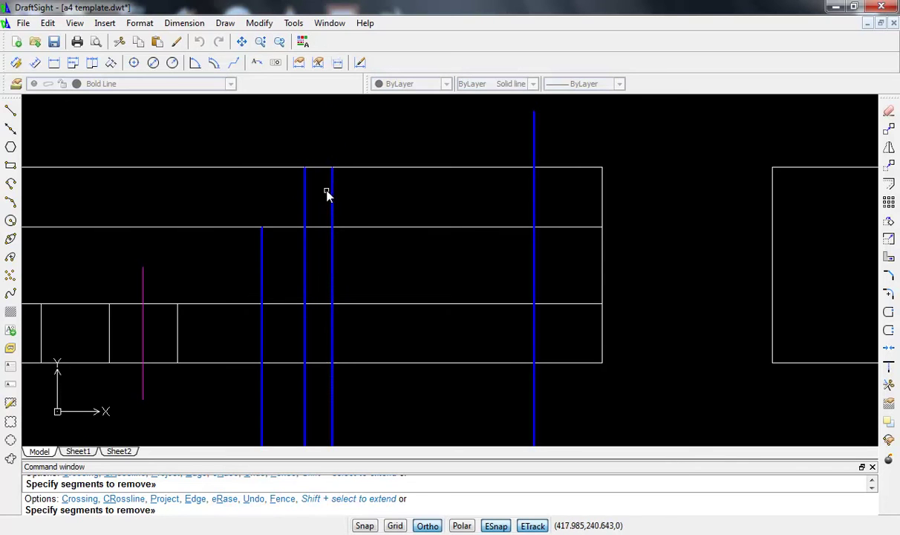
- Remove the keyway line and edge pieces inside the top view, including its bottom band
left_click(304, 248)
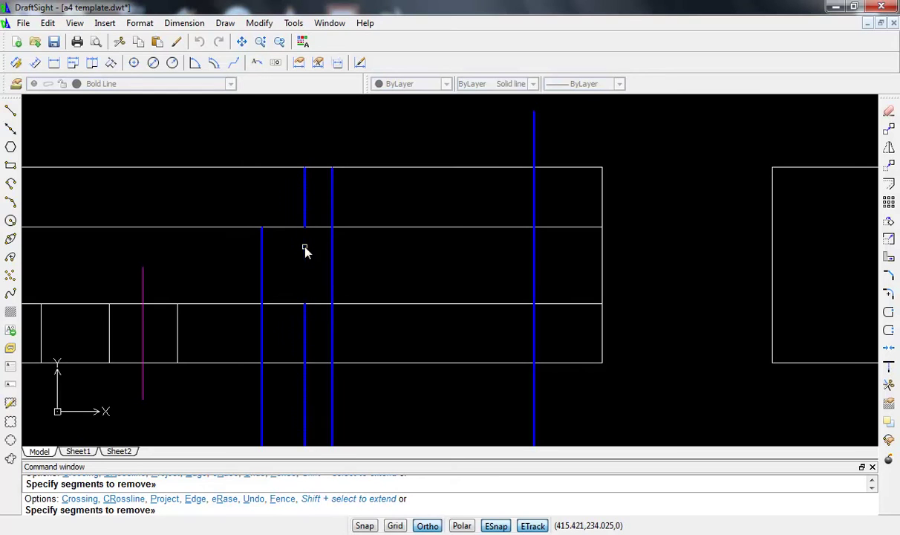
left_click(316, 230)
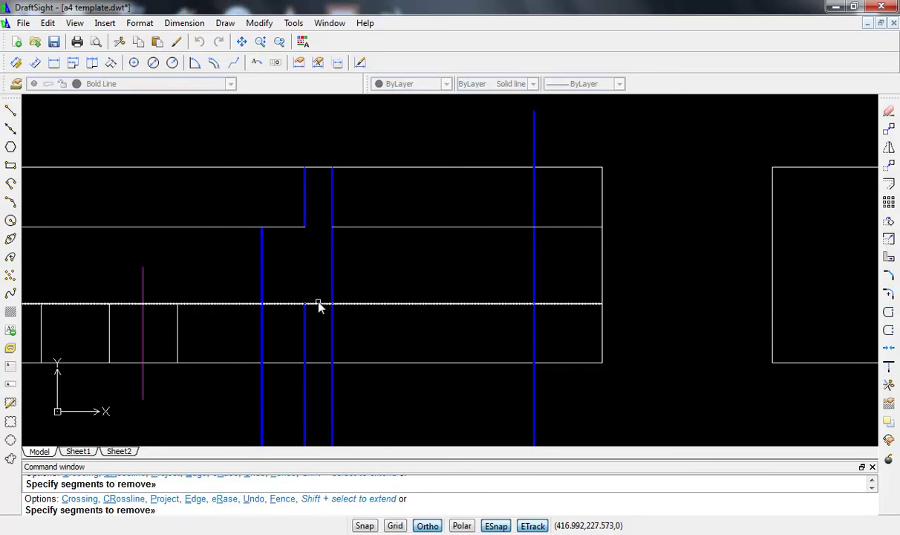
left_click(317, 304)
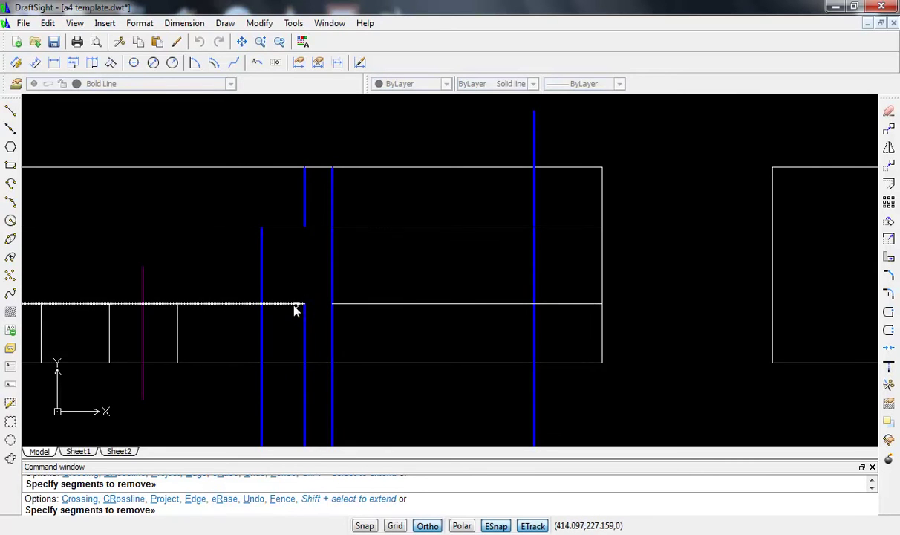
left_click(291, 305)
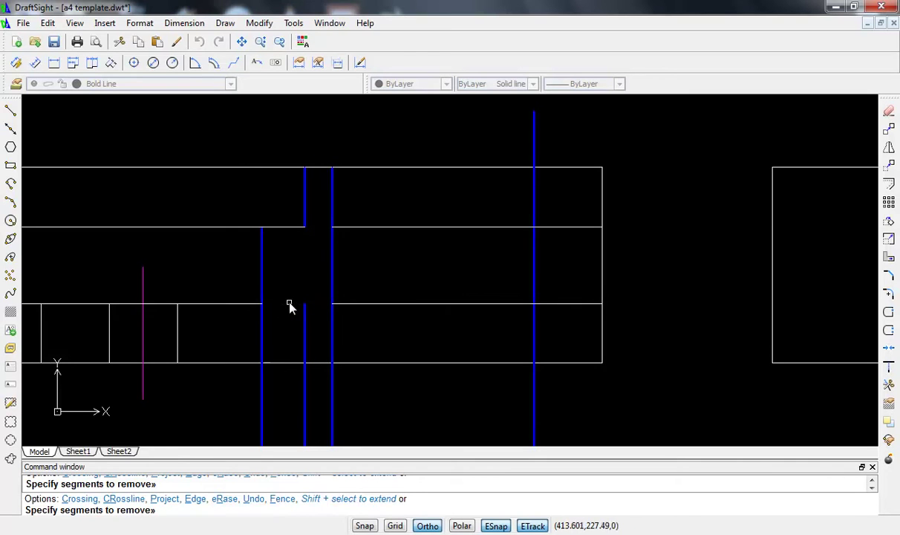
left_click(305, 321)
left_click(261, 321)
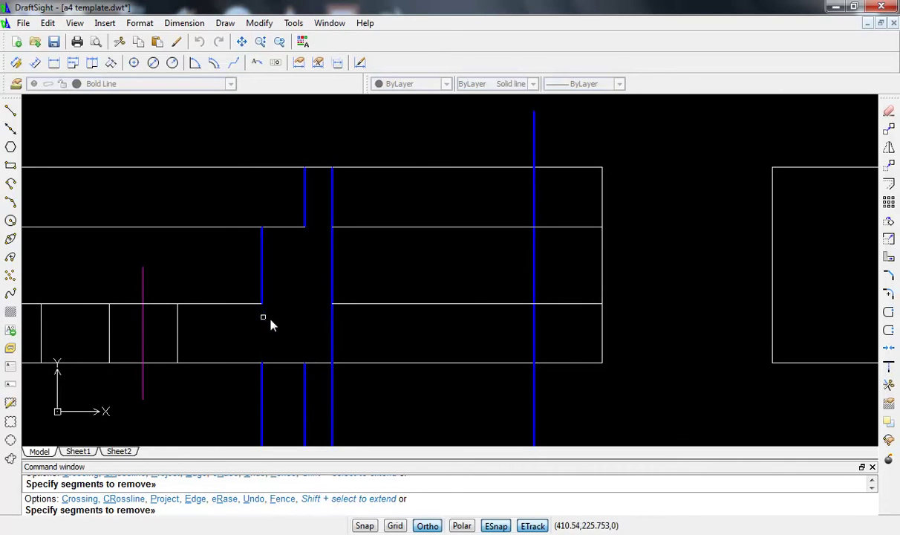
left_click(331, 336)
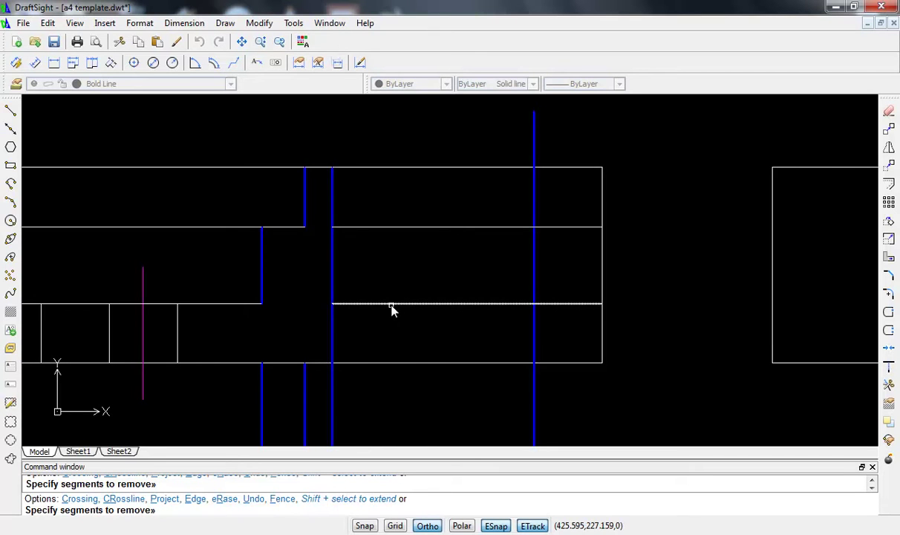
- Turn on extension tracking and trim the last edge segment right of the keyway
scroll(392, 316, "down", 2)
middle_click_drag(375, 324, 371, 189)
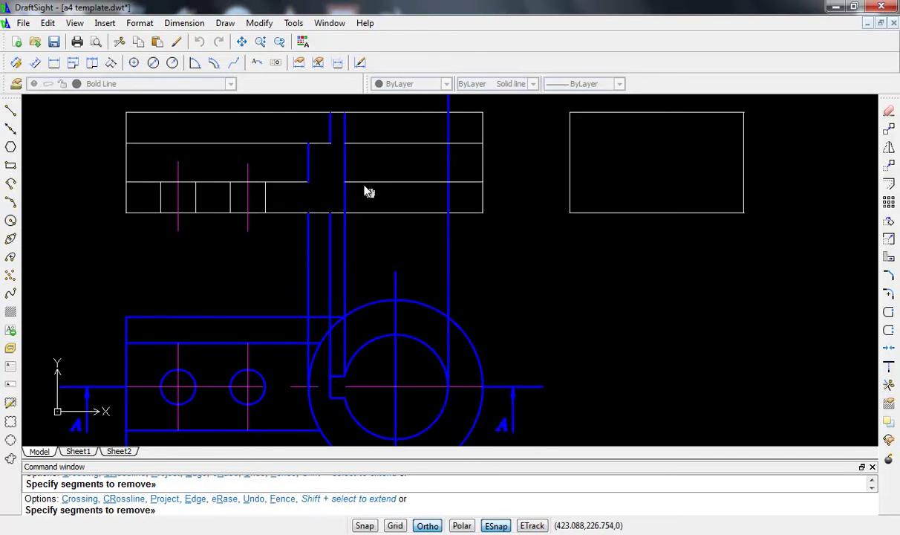
key("F11")
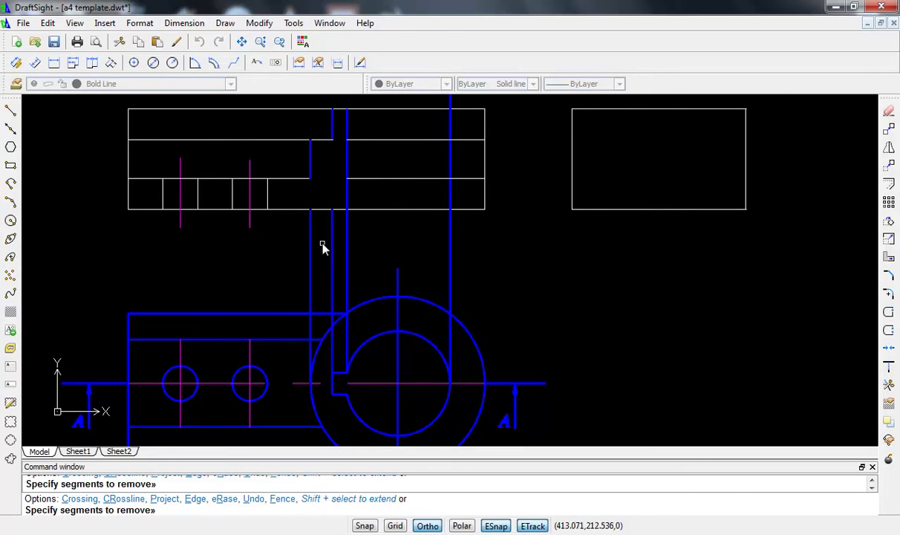
scroll(342, 162, "up", 2)
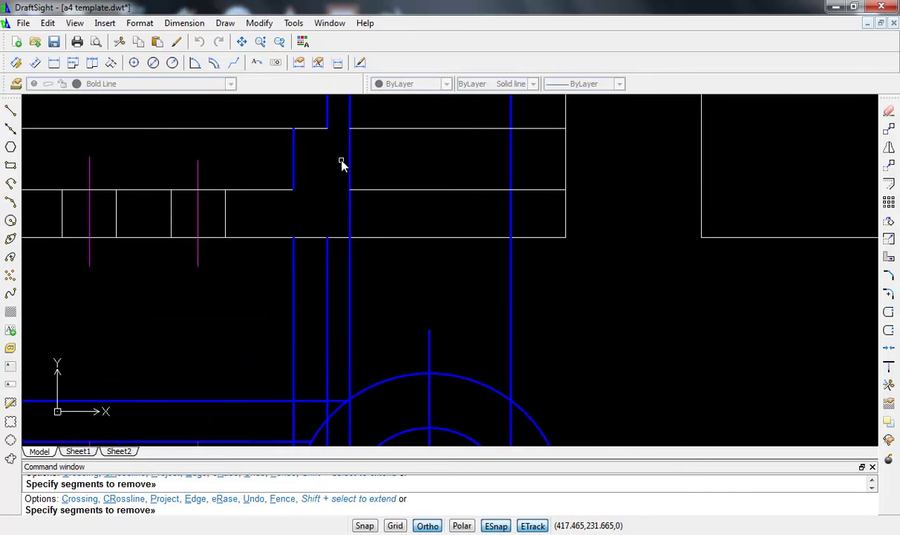
scroll(342, 163, "down", 1)
scroll(341, 163, "down", 1)
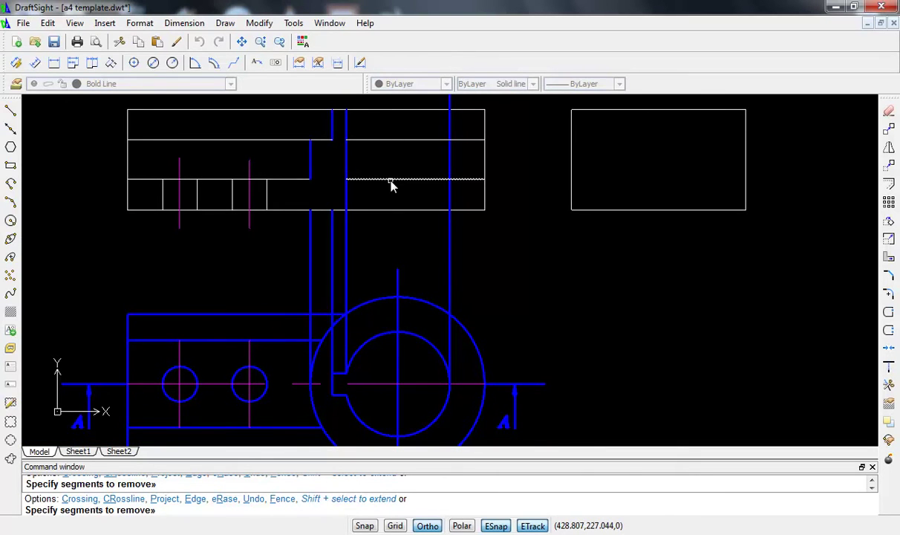
left_click(380, 179)
key("Escape")
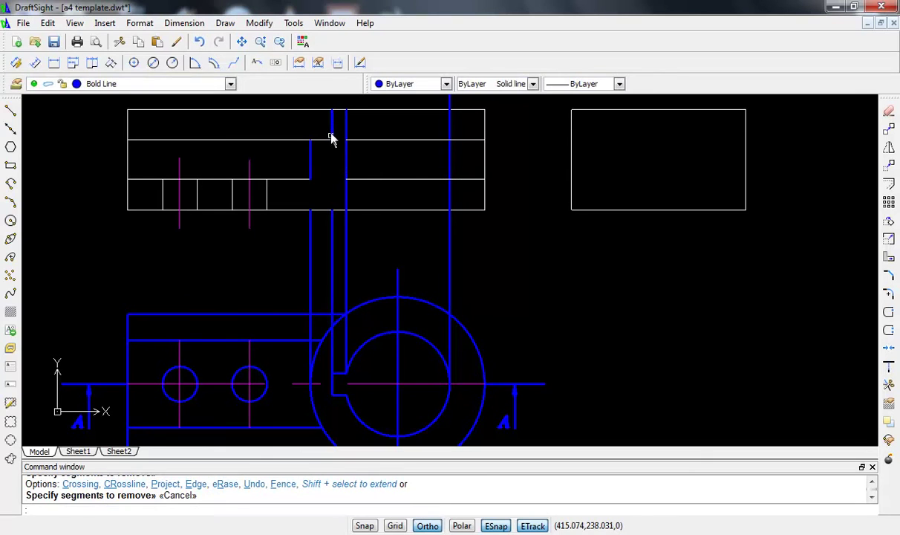
left_click(332, 139)
- Grip-stretch the keyway's left line up to the top view's upper edge
left_click(332, 139)
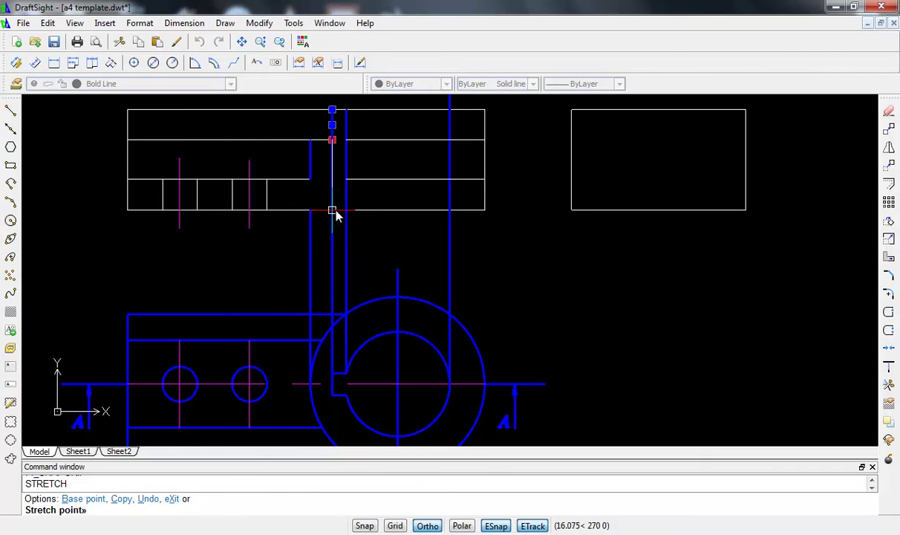
key("Escape")
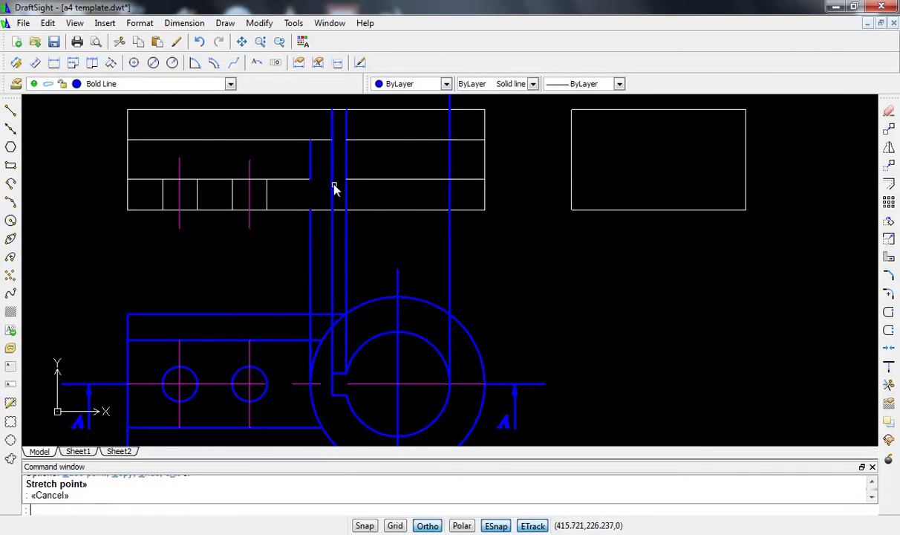
scroll(333, 185, "up", 1)
scroll(333, 184, "up", 1)
scroll(320, 180, "down", 1)
mouse_move(320, 182)
middle_mouse_down()
mouse_move(330, 171)
mouse_move(328, 195)
middle_mouse_up()
mouse_move(311, 152)
middle_mouse_down()
mouse_move(316, 104)
mouse_move(357, 150)
mouse_move(330, 85)
middle_mouse_up()
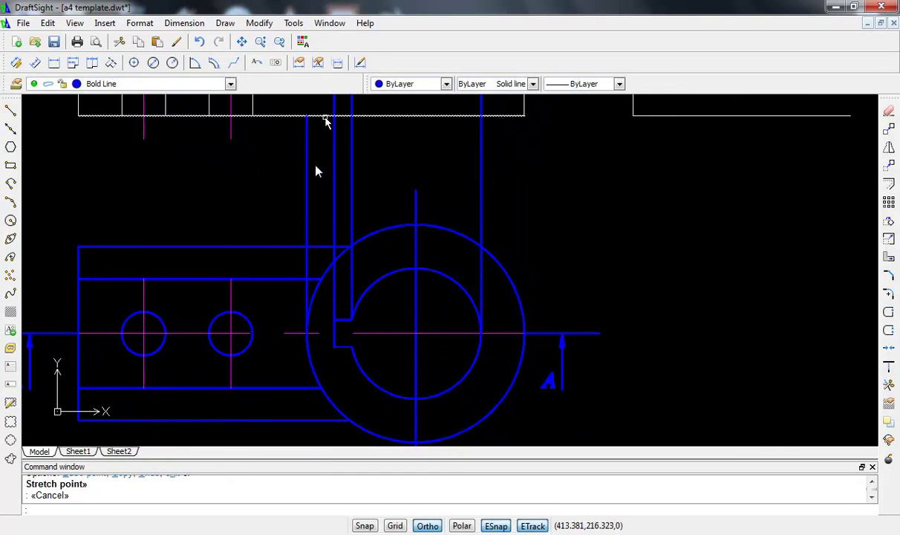
mouse_move(316, 200)
middle_mouse_down()
mouse_move(353, 201)
mouse_move(368, 171)
middle_mouse_up()
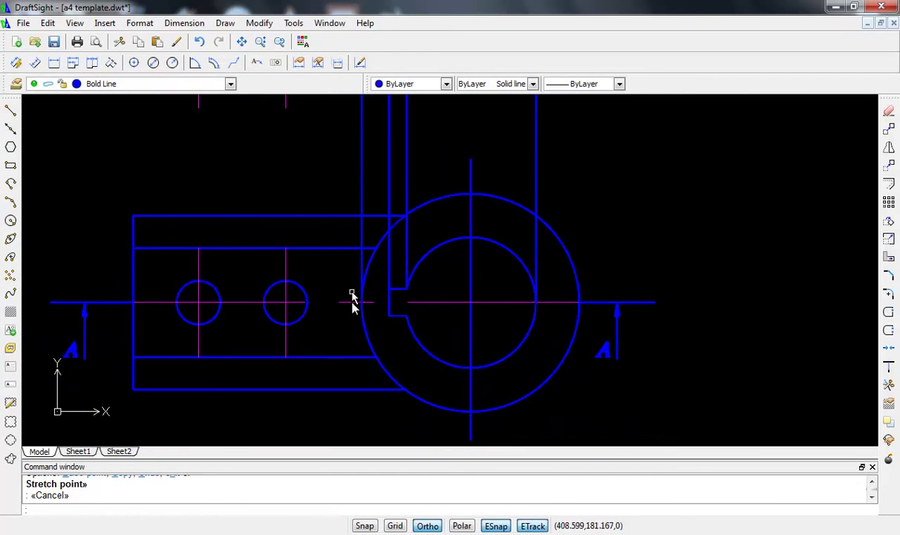
middle_click_drag(346, 222, 337, 389)
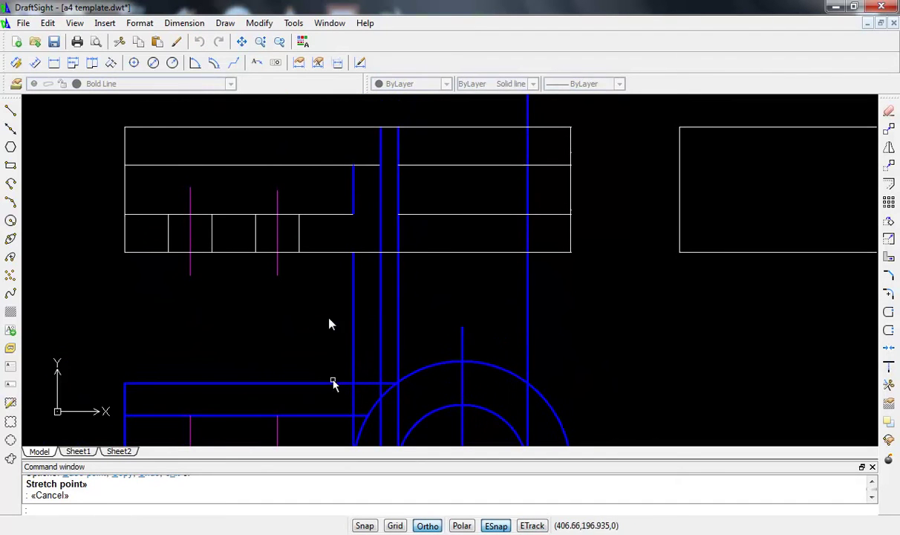
left_click(353, 176)
left_click(353, 165)
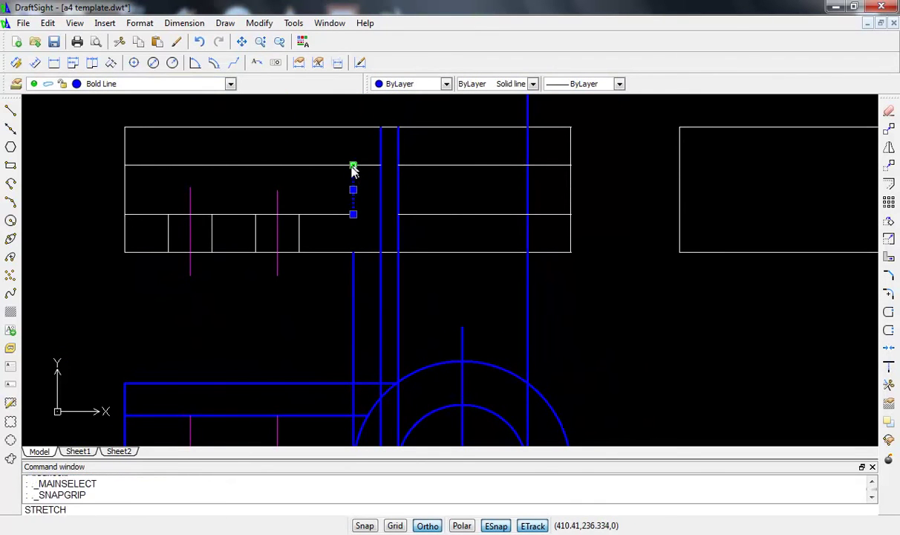
left_click(353, 113)
key("Escape")
- Trim the line's stub above the top edge and the short edge segment inside the keyway
type("tr")
key("Return")
key("Return")
left_click(354, 120)
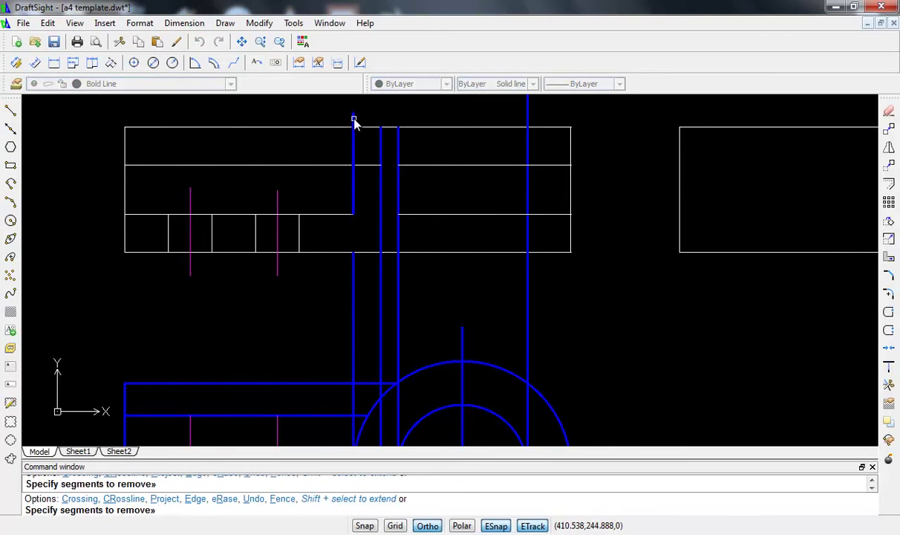
left_click(372, 170)
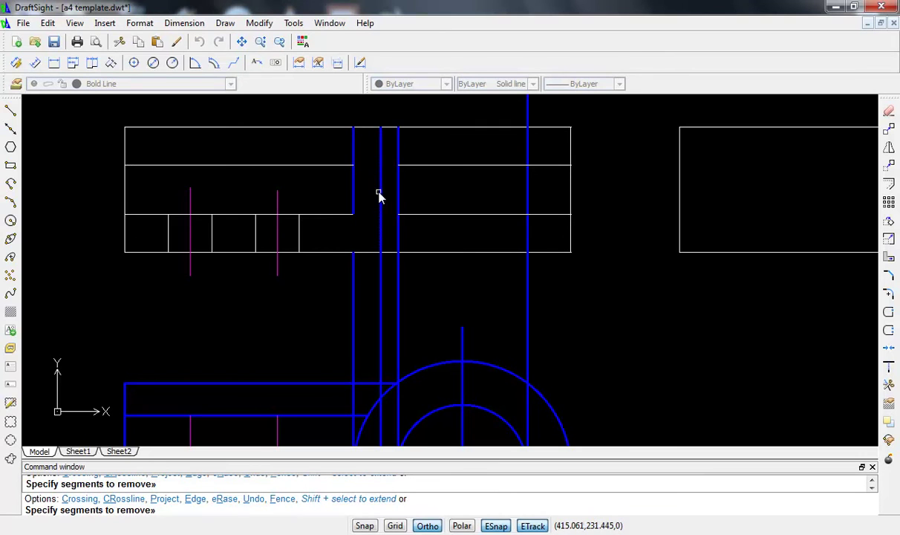
middle_click_drag(357, 242, 378, 128)
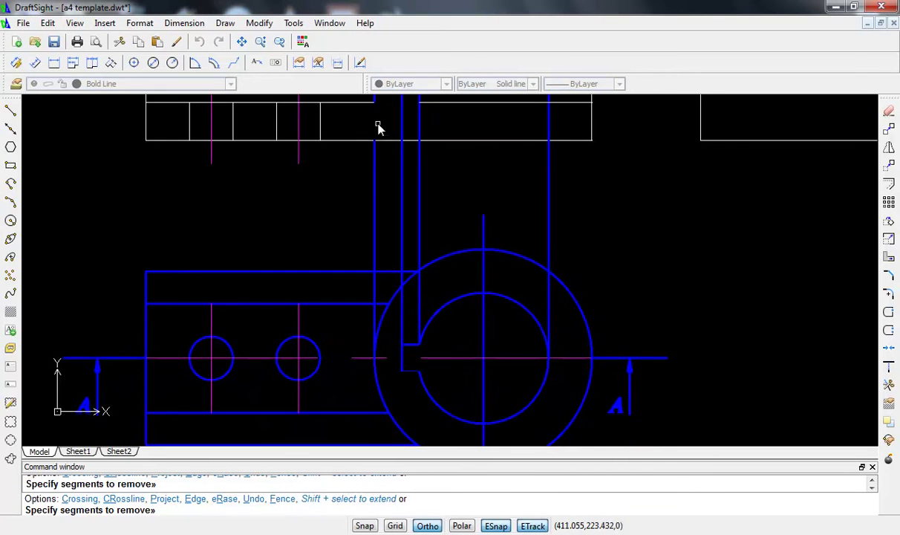
key("Escape")
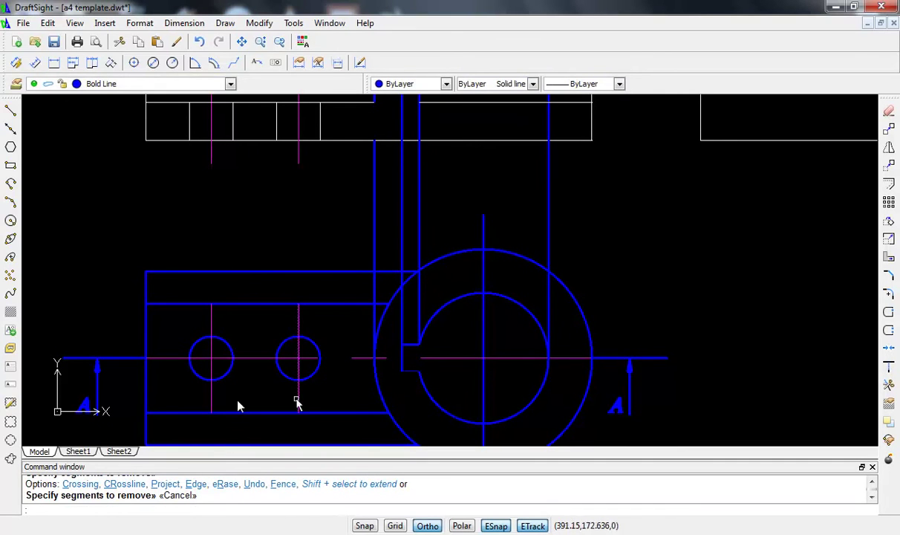
- Offset the lower view's left edge 40 units to the right
type("o")
key("Return")
type("40")
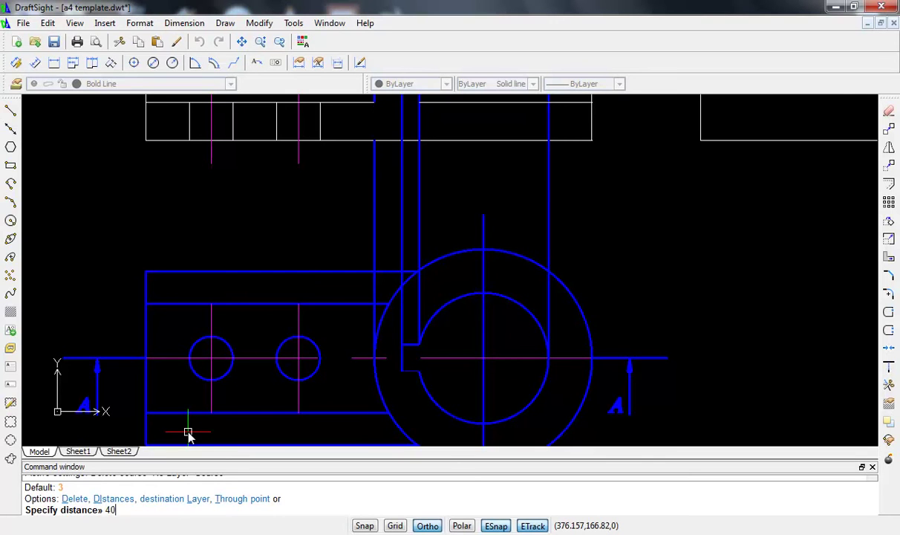
key("Return")
left_click(147, 339)
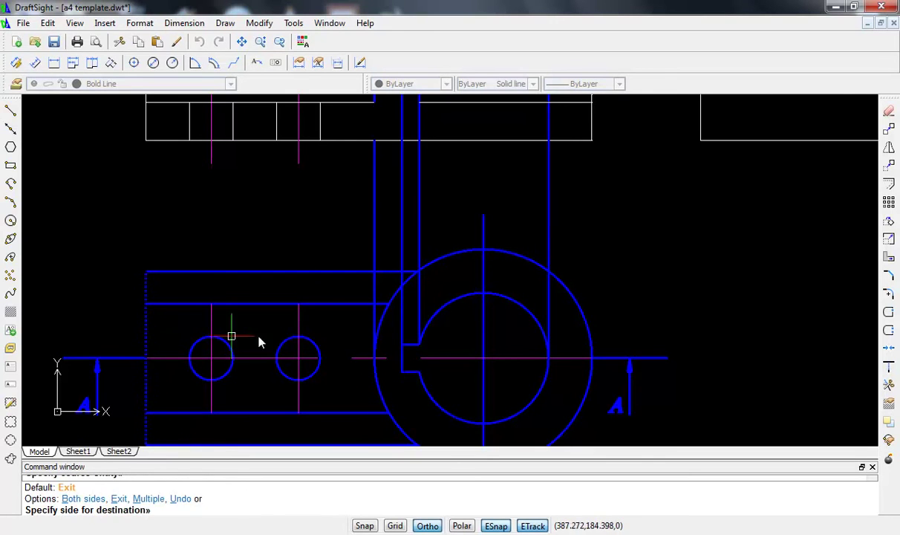
left_click(330, 336)
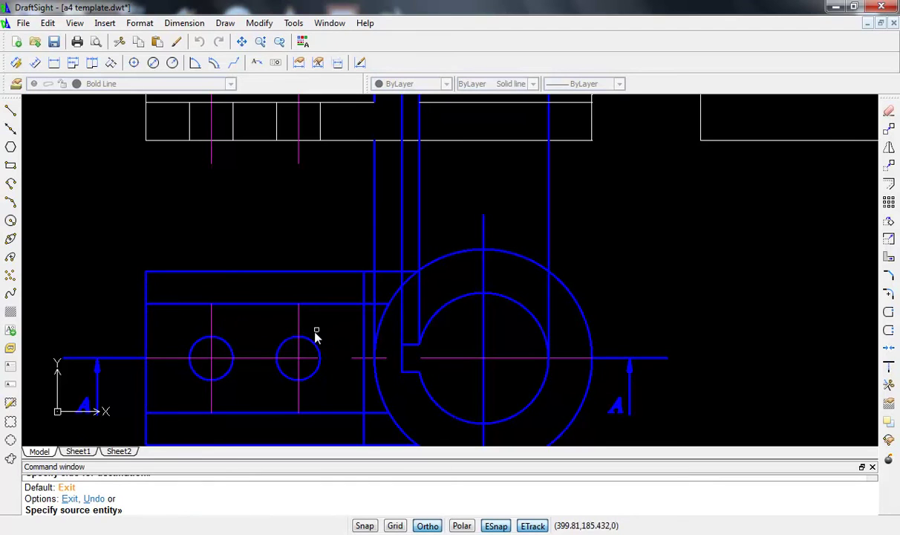
scroll(316, 335, "down", 3)
middle_click_drag(305, 357, 282, 288)
- Trim the new offset line where it runs below the inner rectangle
scroll(282, 290, "up", 4)
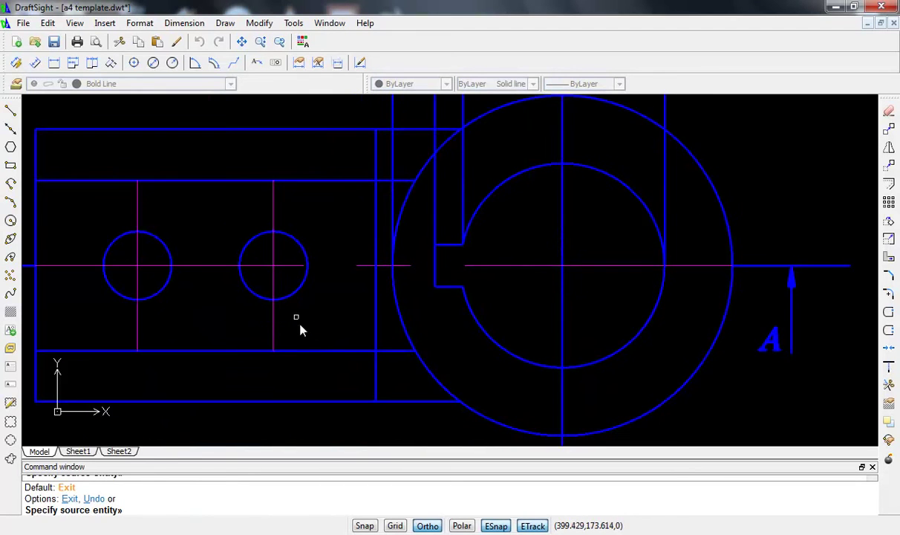
key("Escape")
key("Return")
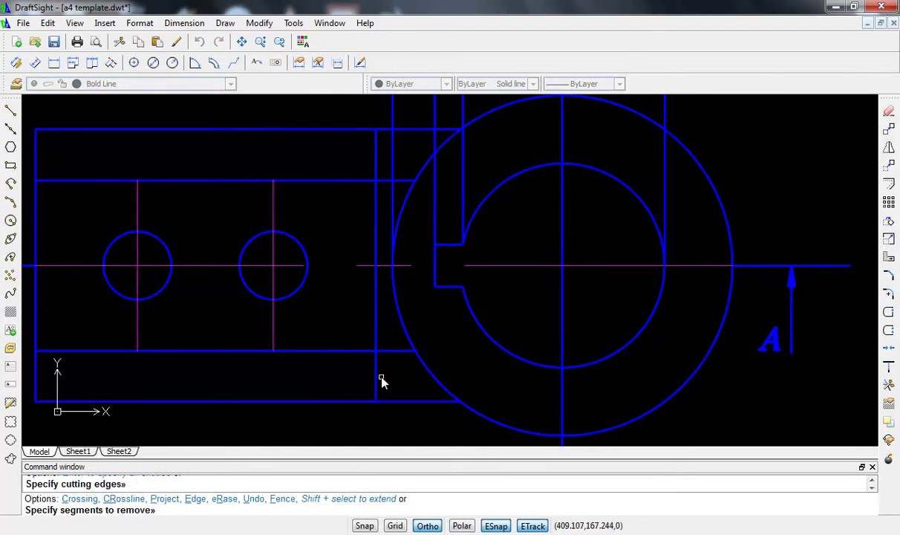
left_click(376, 380)
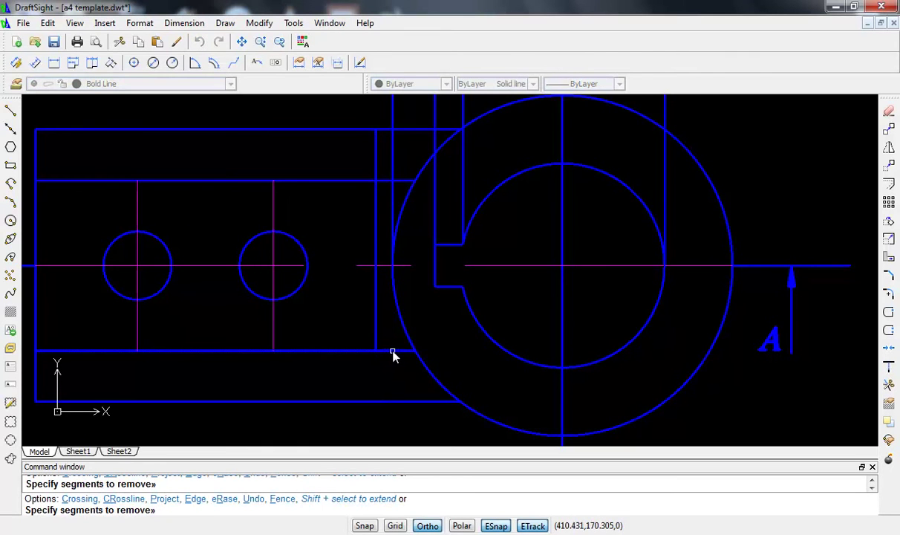
scroll(379, 202, "up", 3)
scroll(401, 186, "up", 1)
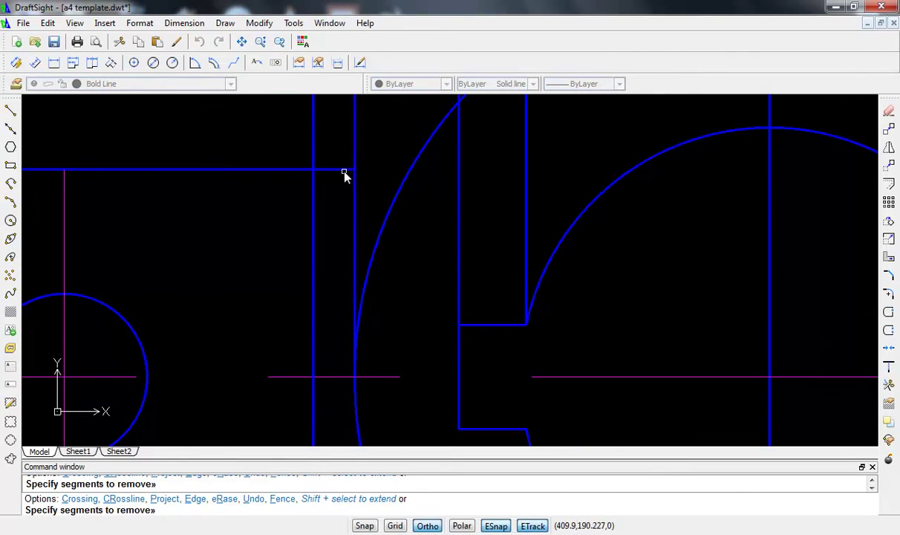
scroll(342, 173, "down", 1)
scroll(330, 173, "down", 1)
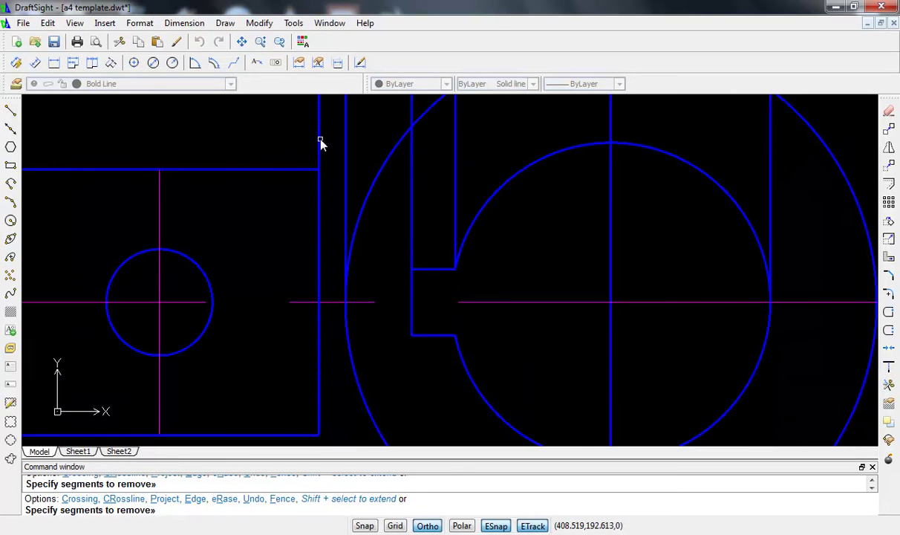
scroll(320, 142, "down", 1)
middle_click_drag(320, 145, 357, 176)
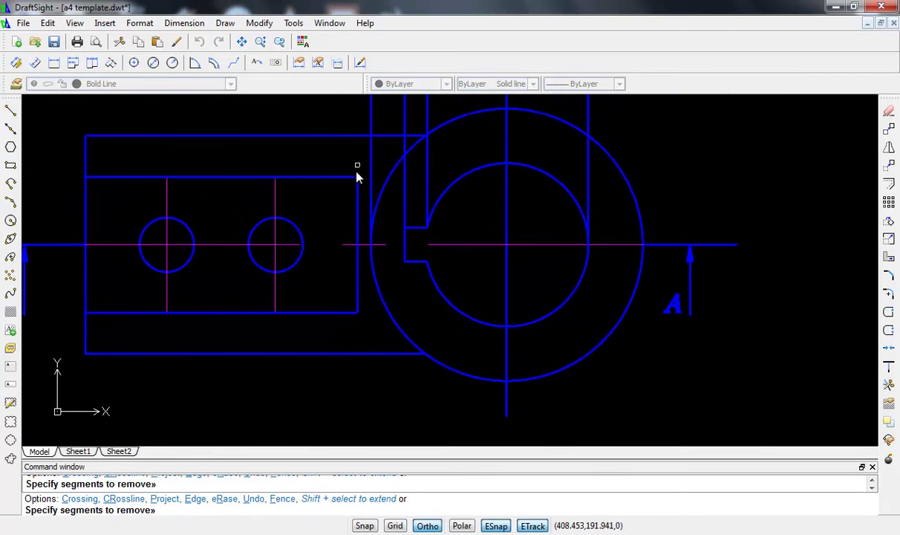
key("Escape")
- Draw a vertical line from the front view's corner up past the side view
type("l")
key("Return")
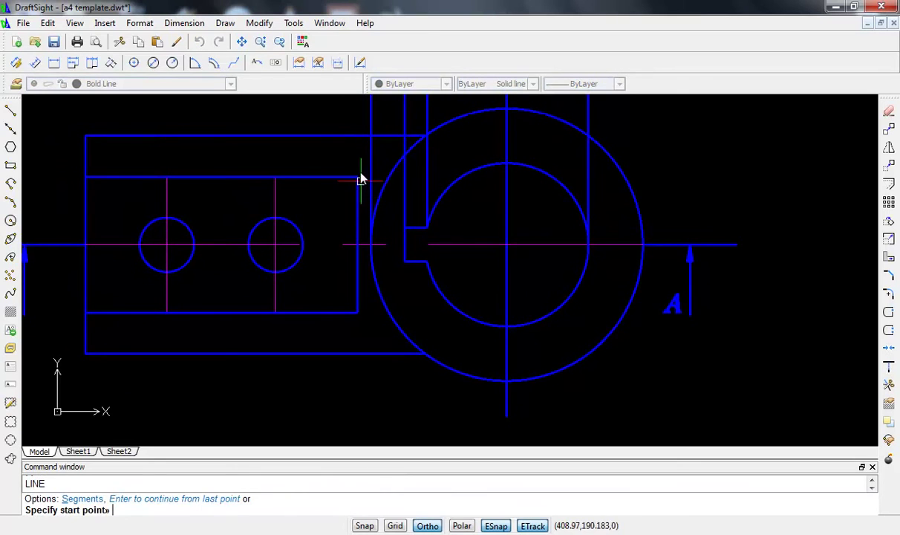
left_click(357, 177)
scroll(357, 157, "down", 2)
middle_click_drag(359, 154, 355, 275)
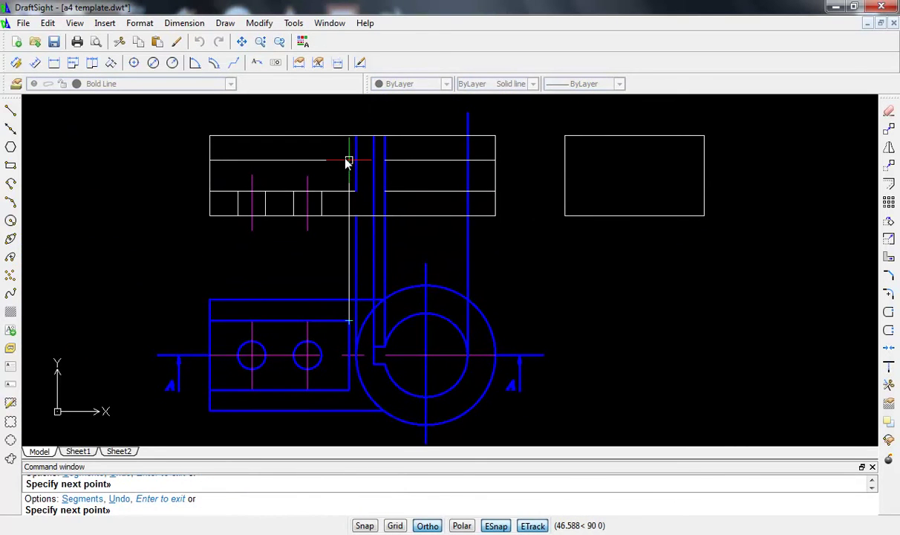
left_click(347, 123)
key("Escape")
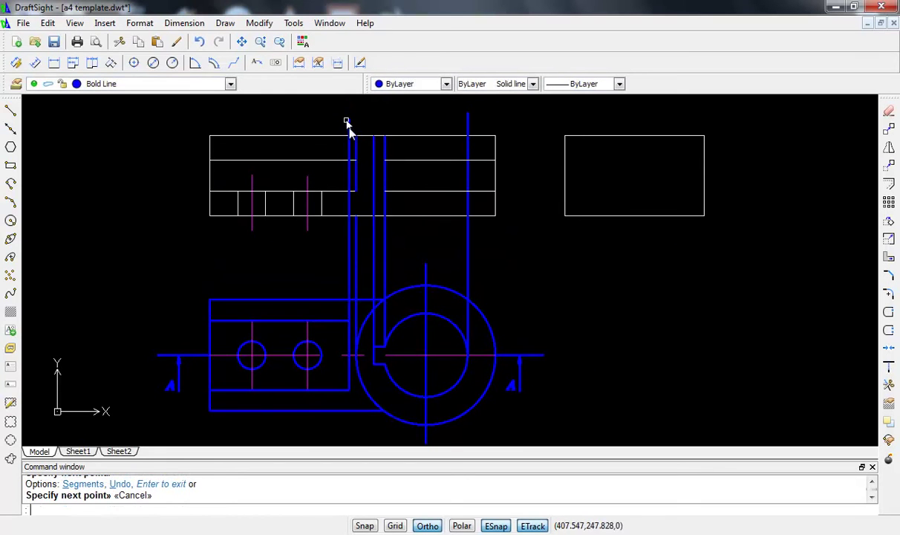
scroll(357, 173, "down", 1)
scroll(356, 173, "down", 1)
scroll(356, 173, "up", 4)
scroll(357, 175, "up", 1)
scroll(356, 174, "down", 1)
- Trim the stub above the step and the inner line to form the keyway step
type("tr")
key("Return")
key("Return")
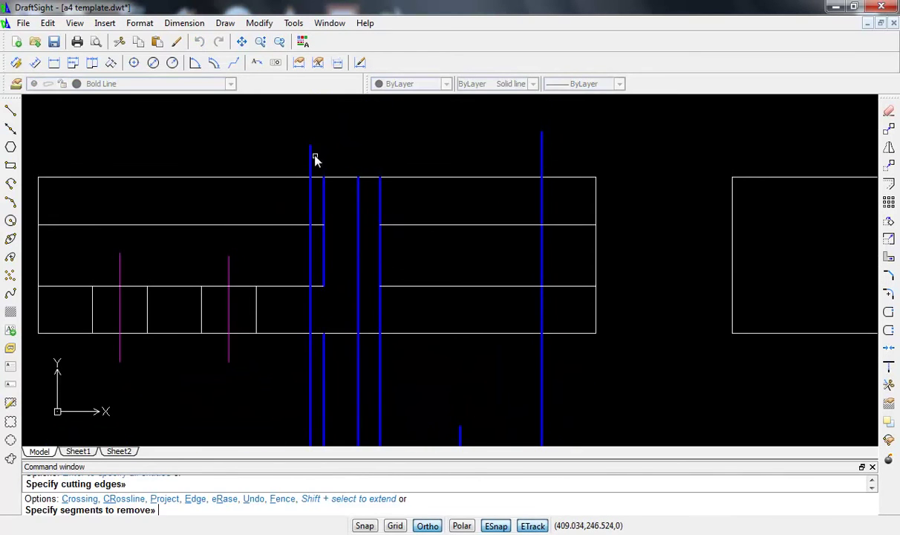
left_click(310, 156)
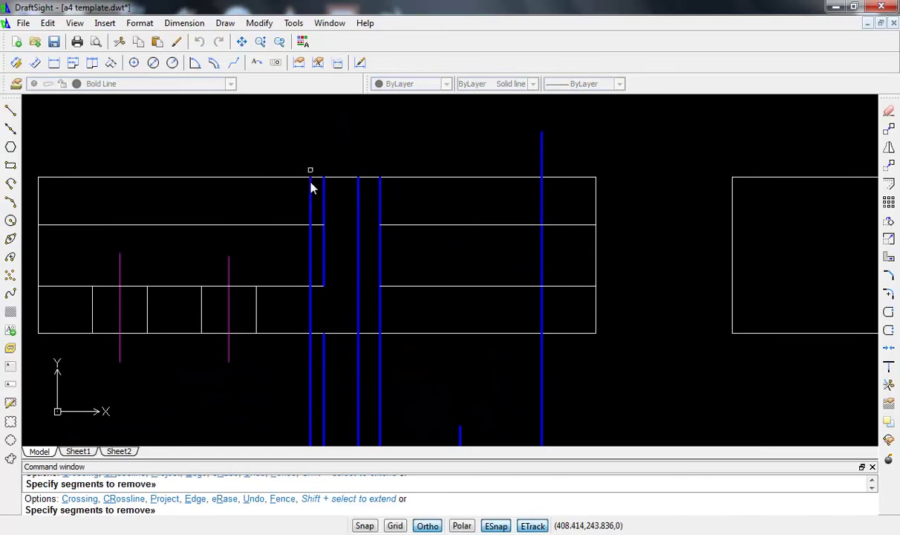
left_click(324, 252)
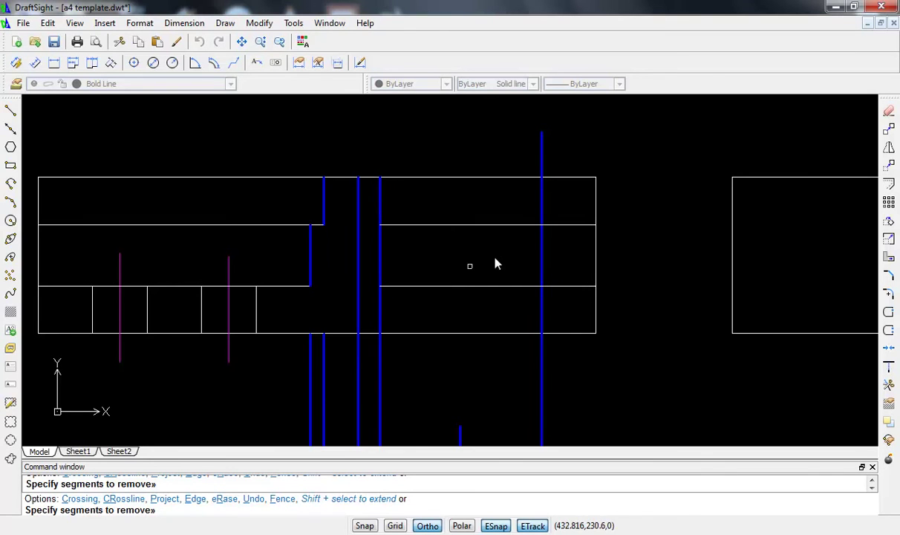
- Trim the right line's ends and the remaining stubs below the side view
left_click(542, 154)
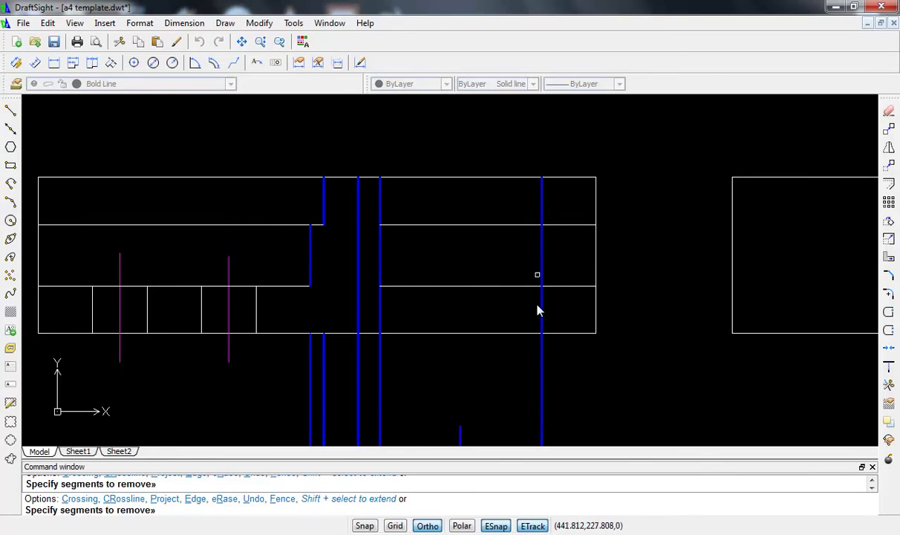
left_click(541, 351)
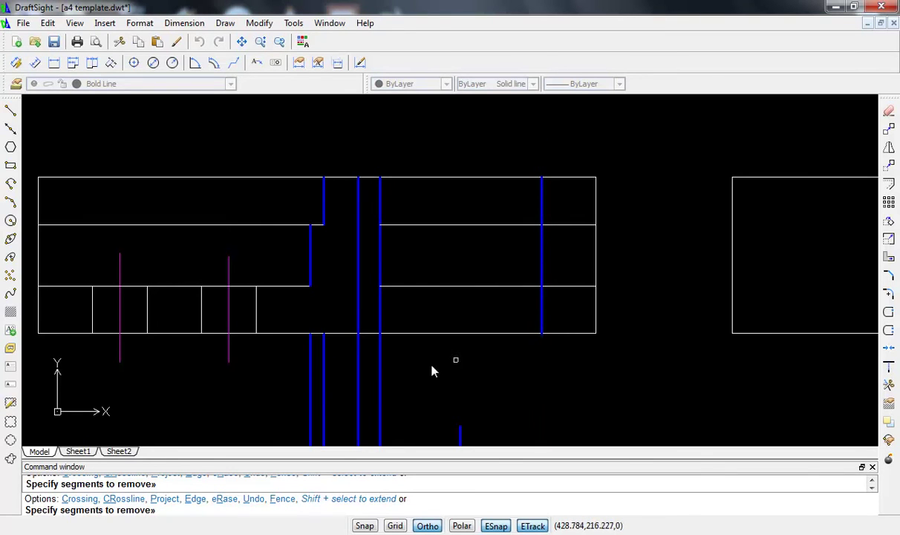
left_click(380, 359)
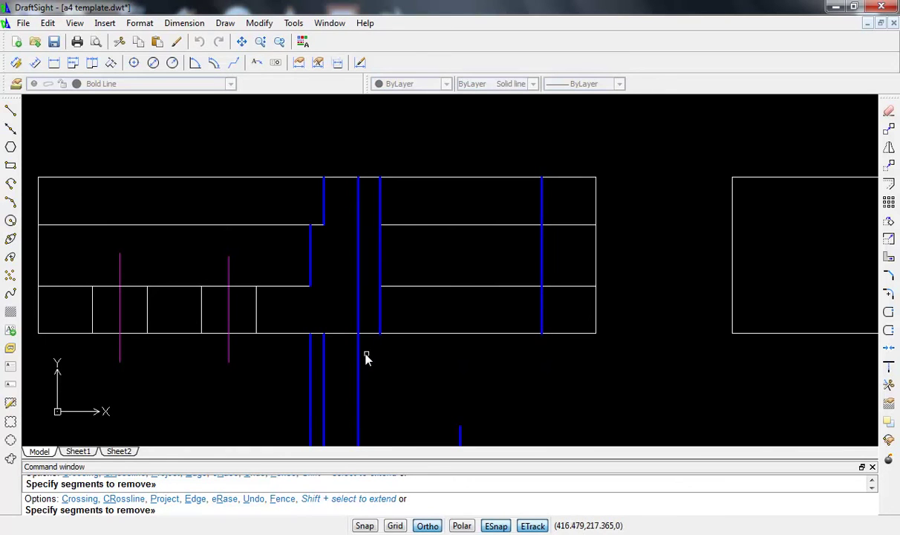
left_click(359, 356)
left_click(355, 353)
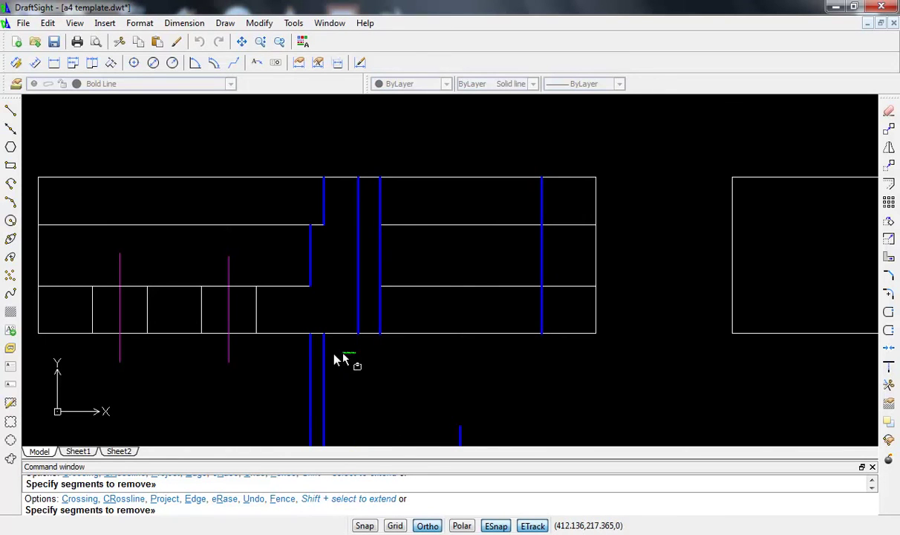
left_click(295, 368)
scroll(374, 378, "down", 1)
middle_click_drag(367, 350, 317, 195)
scroll(321, 273, "down", 1)
scroll(318, 282, "down", 1)
scroll(329, 215, "up", 1)
scroll(329, 215, "up", 1)
key("Escape")
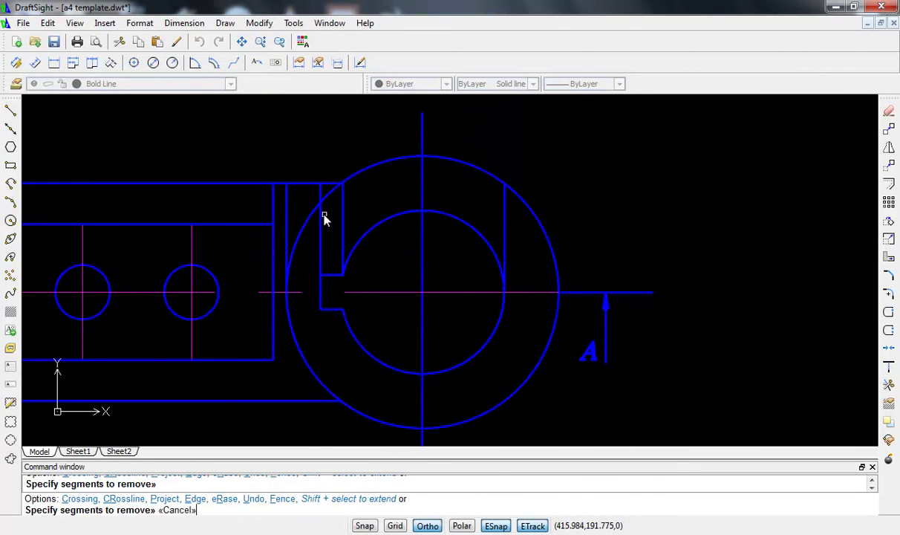
- Delete the front view's leftover projection lines and short keyway line
left_click(341, 220)
left_click(321, 220)
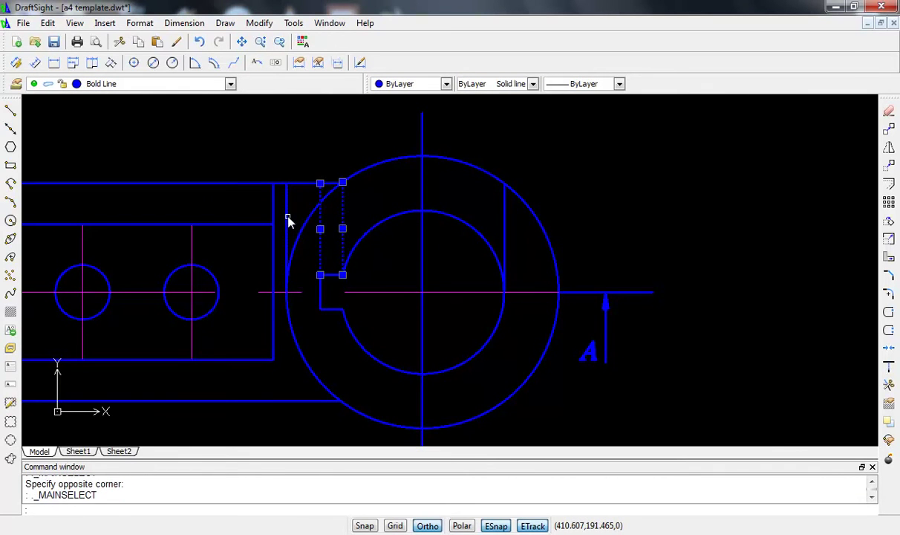
left_click(287, 217)
left_click(273, 213)
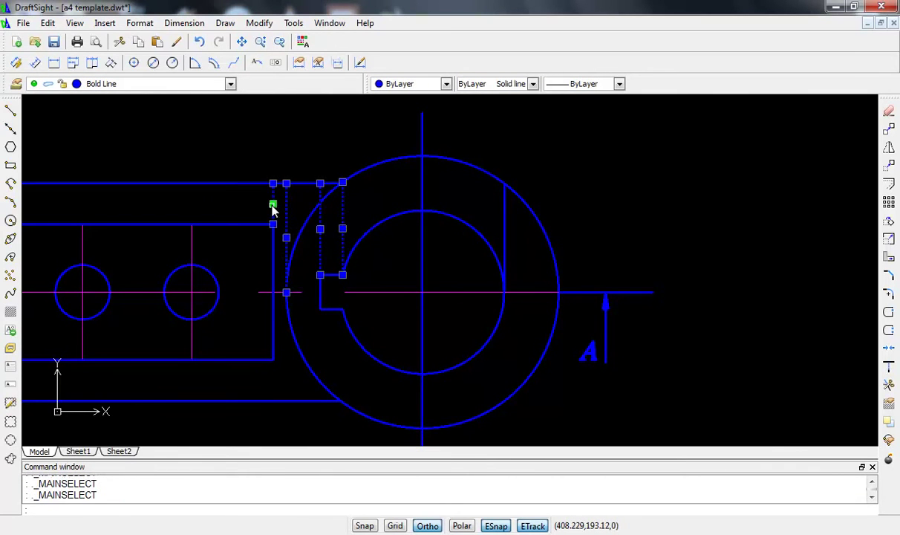
left_click(503, 232)
key("Delete")
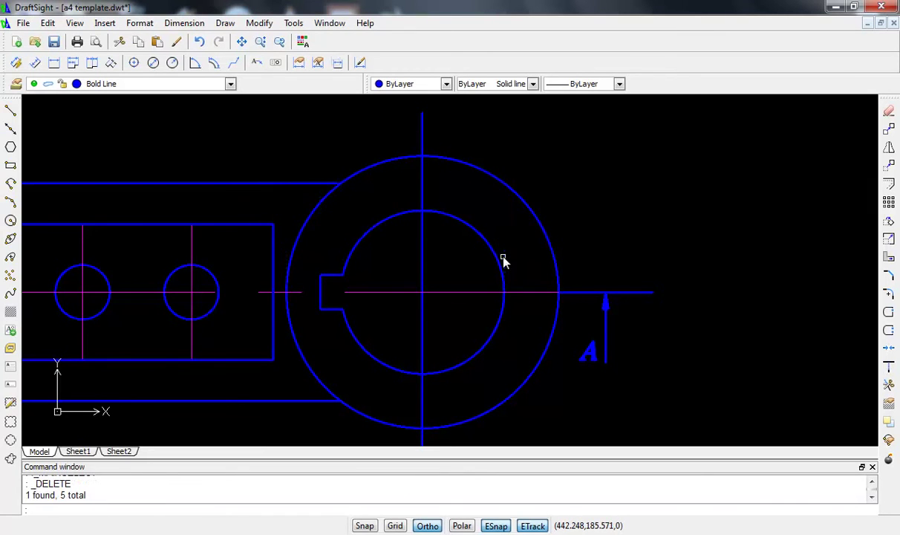
- Move the vertical axis through the circles onto the Center Line layer
scroll(416, 233, "down", 3)
scroll(415, 233, "down", 1)
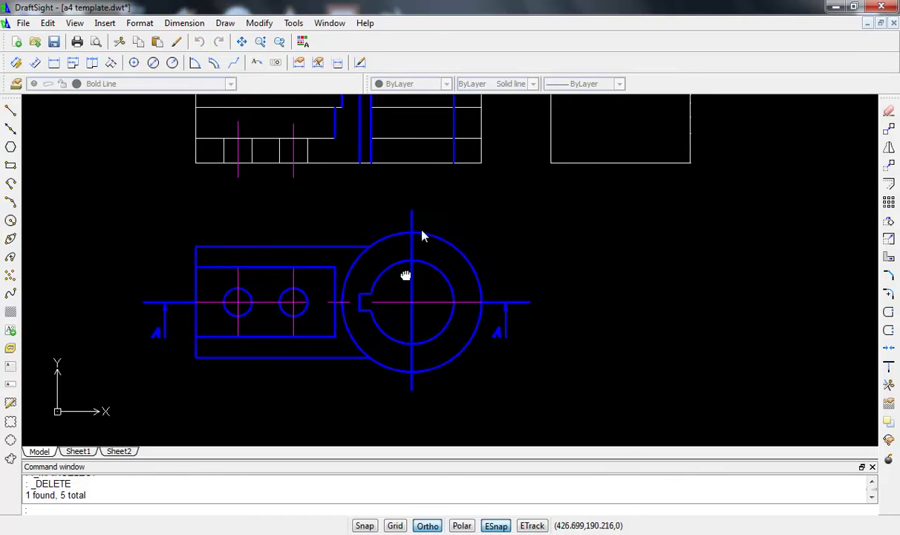
scroll(421, 226, "up", 4)
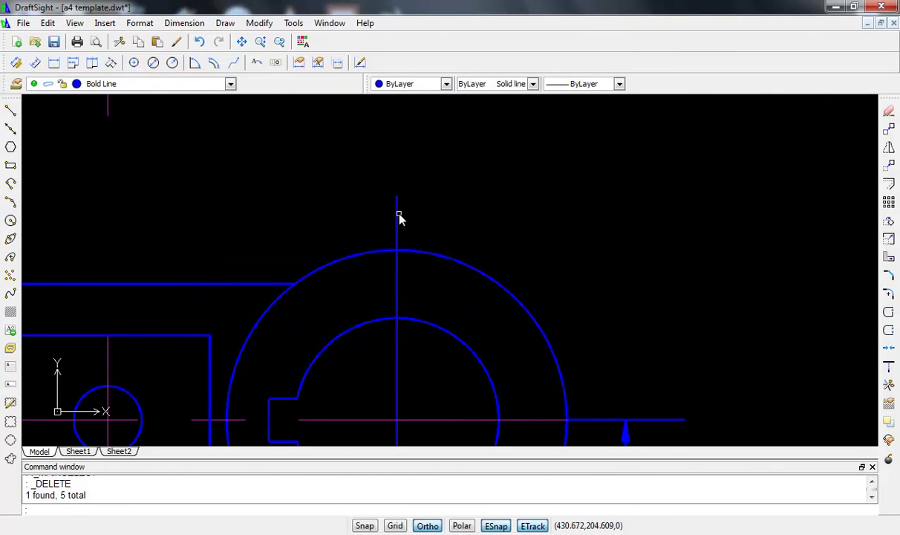
left_click(398, 215)
left_click(169, 85)
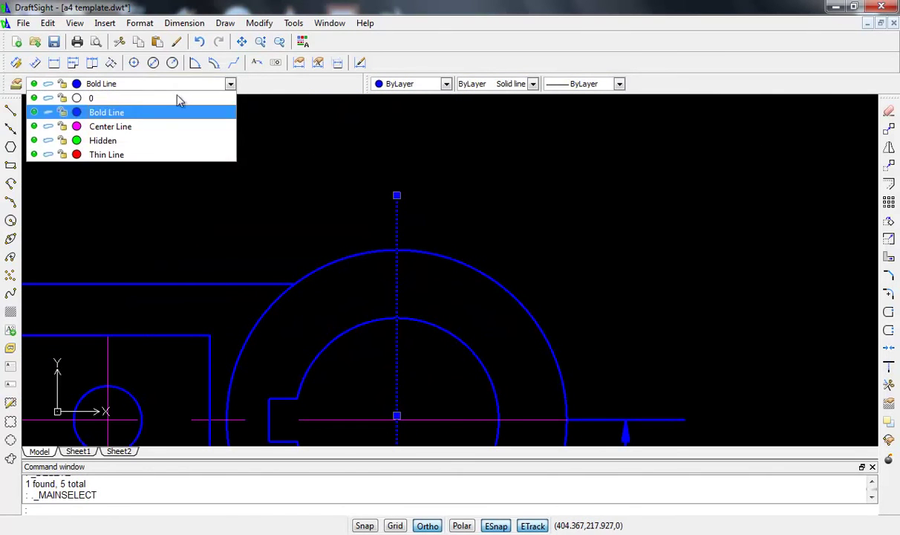
left_click(137, 130)
scroll(412, 225, "down", 2)
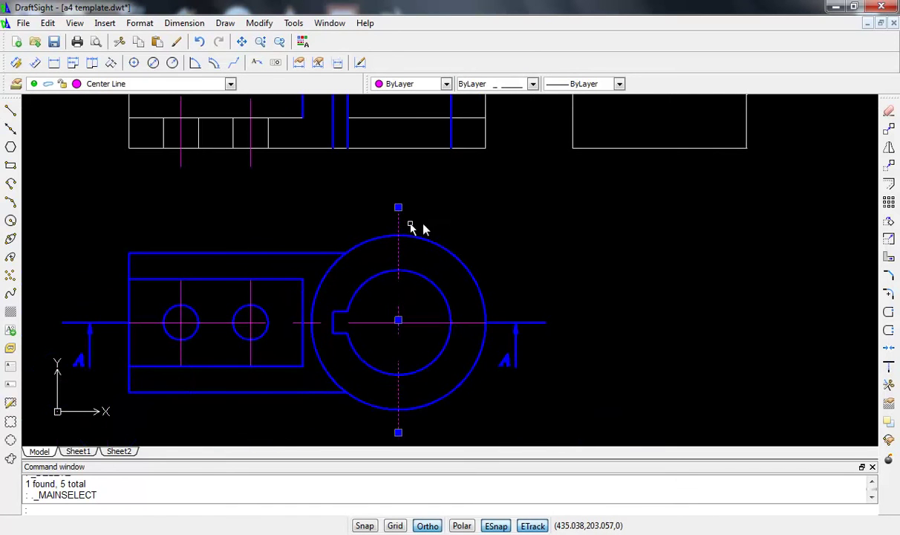
key("Escape")
- Delete the two extra horizontal lines in the side view
middle_click_drag(446, 227, 494, 325)
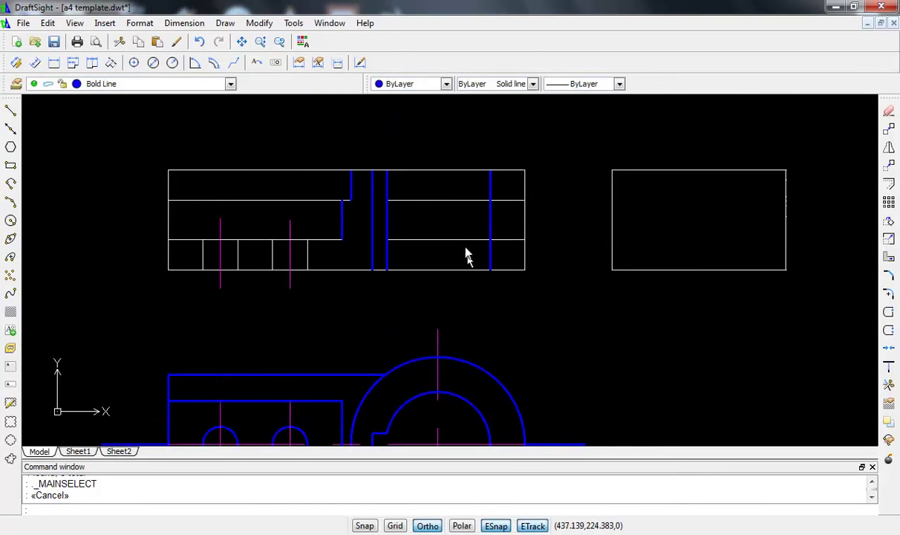
scroll(427, 230, "up", 2)
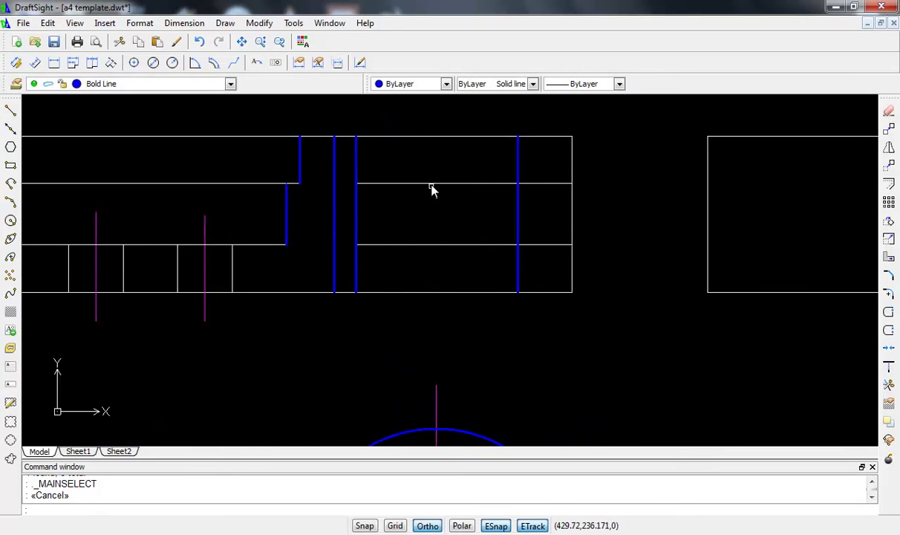
left_click(431, 184)
key("Delete")
left_click(437, 244)
key("Delete")
scroll(231, 207, "down", 2)
middle_click_drag(231, 206, 343, 218)
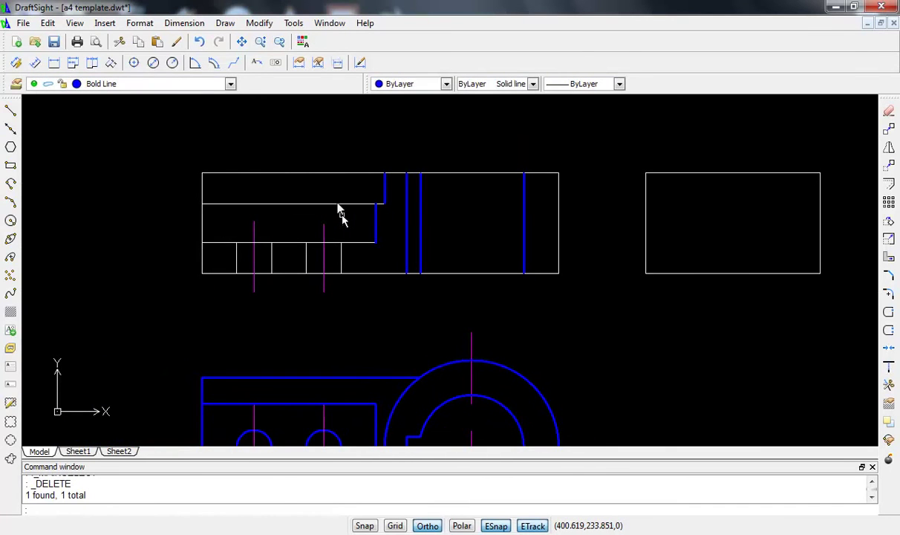
- Trim the top edge left of the step and the upper part of the left edge
type("tr")
key("Return")
key("Return")
left_click(346, 175)
left_click(203, 194)
scroll(337, 227, "down", 1)
scroll(339, 227, "up", 3)
scroll(348, 229, "up", 1)
scroll(327, 237, "down", 1)
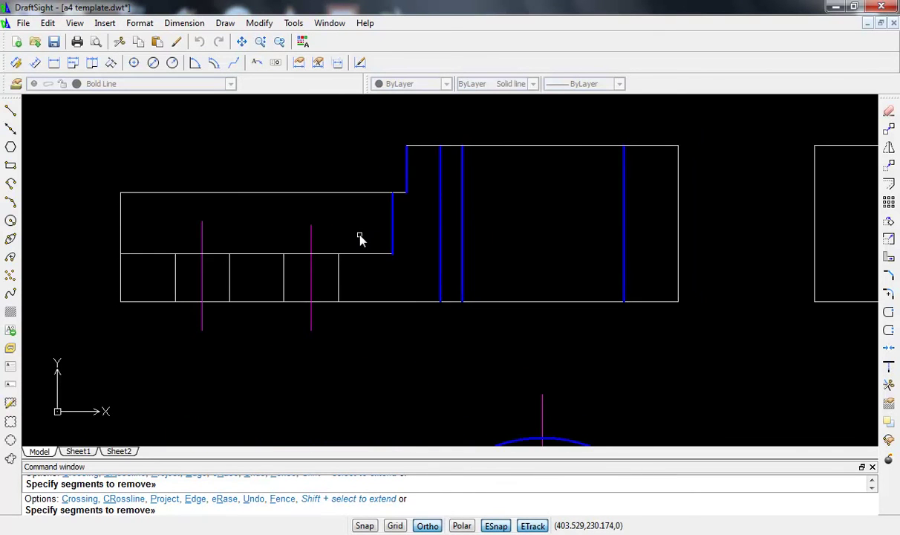
key("Escape")
- Select the side view's left-end lines, bottom edge and vertical division lines
left_click(102, 155)
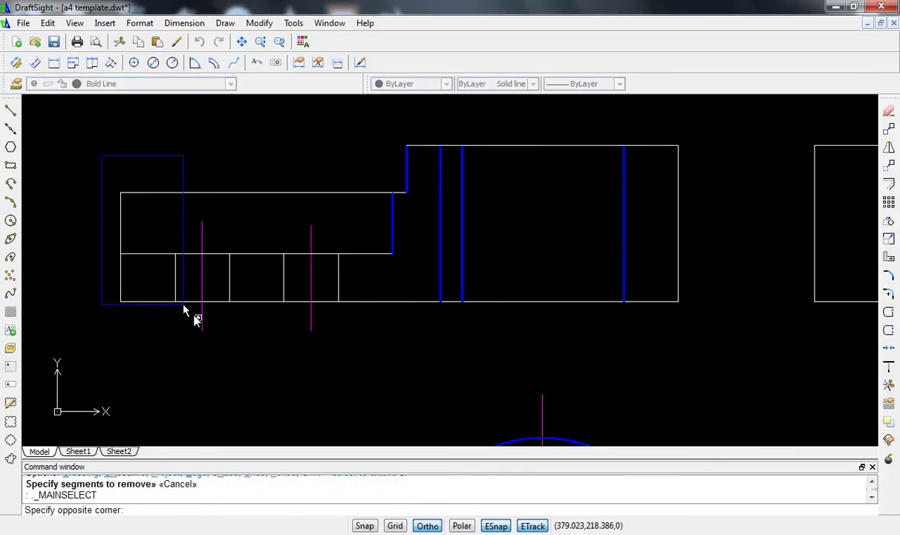
left_click(187, 306)
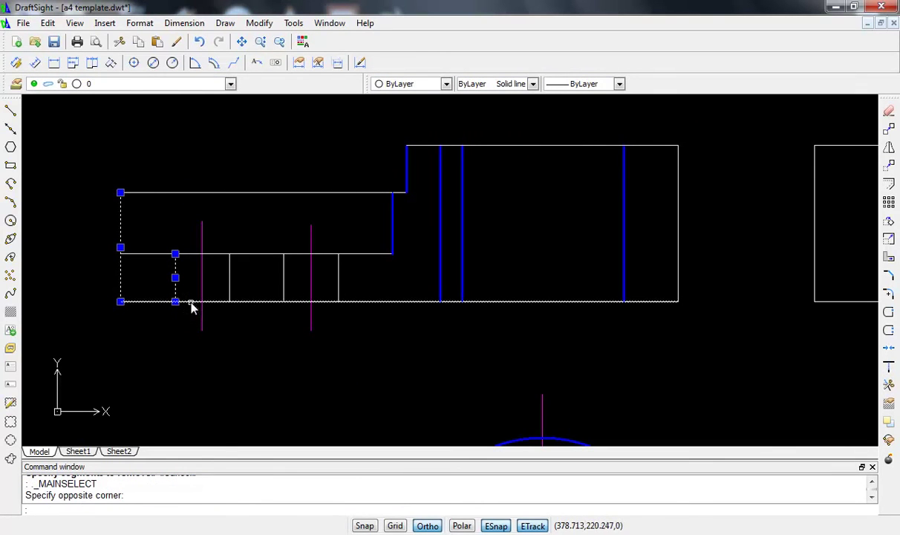
left_click(191, 304)
left_click(191, 256)
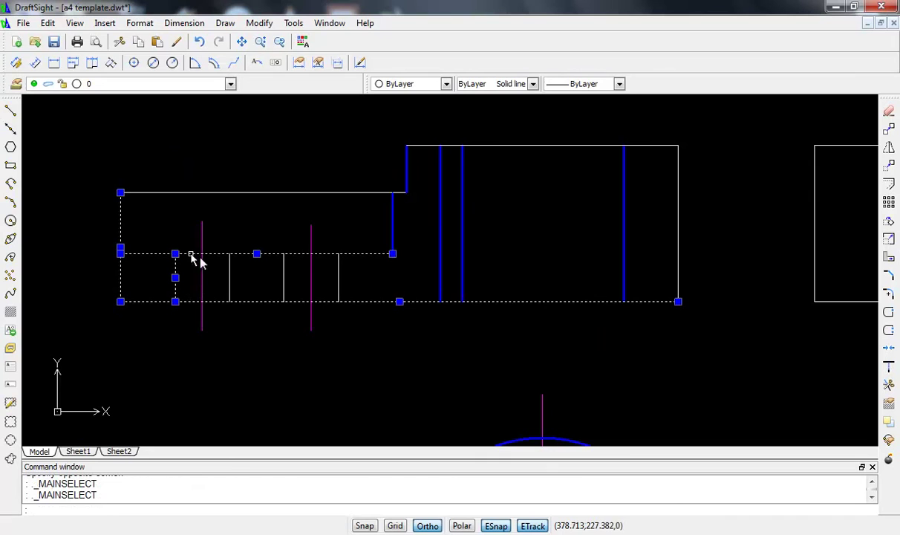
left_click(229, 283)
left_click(228, 286)
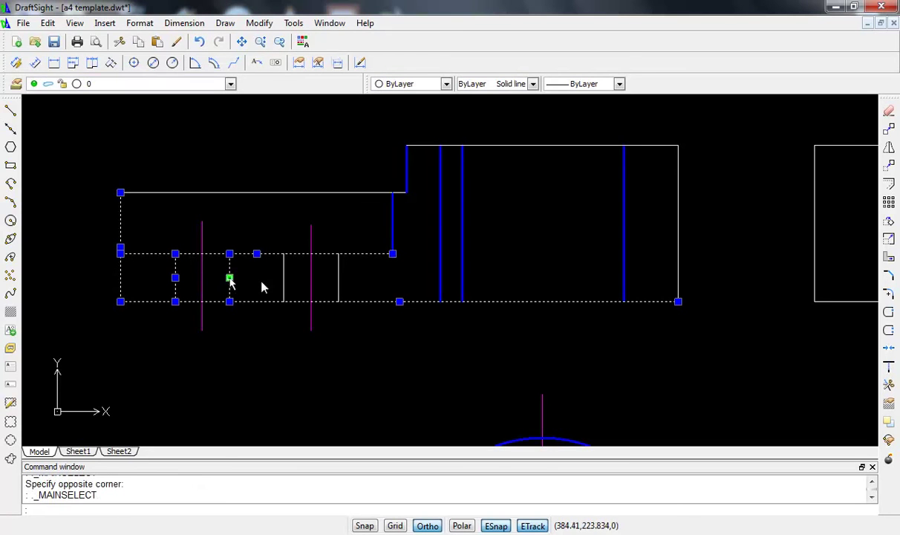
left_click(284, 282)
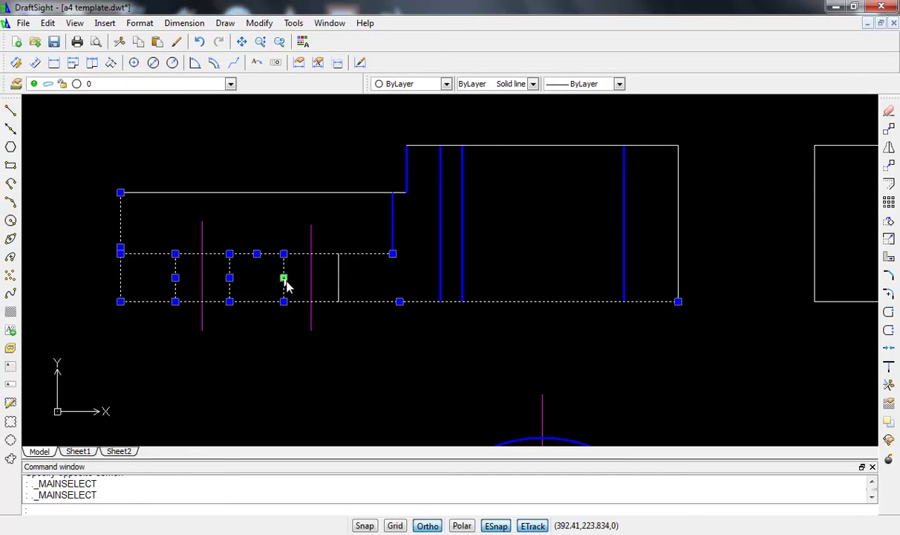
left_click(339, 284)
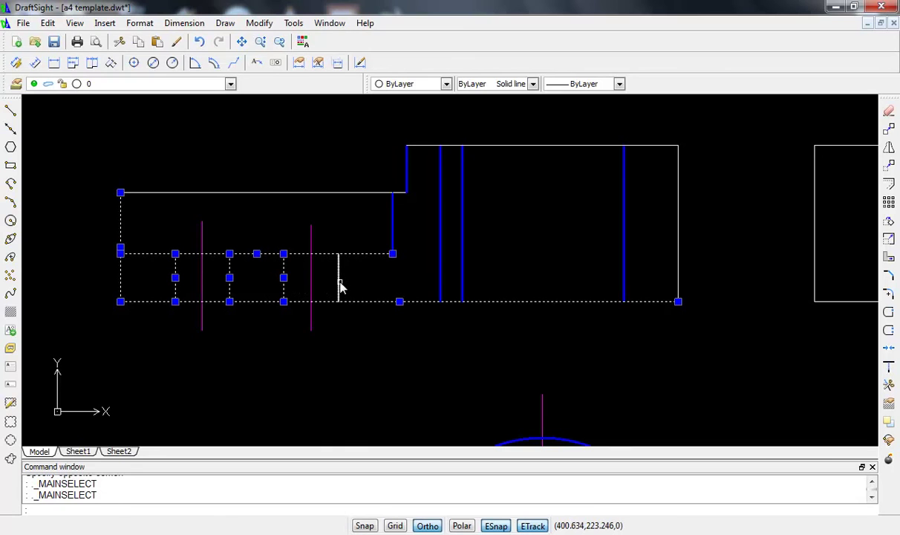
- Add the top edge and right-part lines, and move the selection to Bold Line
left_click(381, 211)
left_click(109, 169)
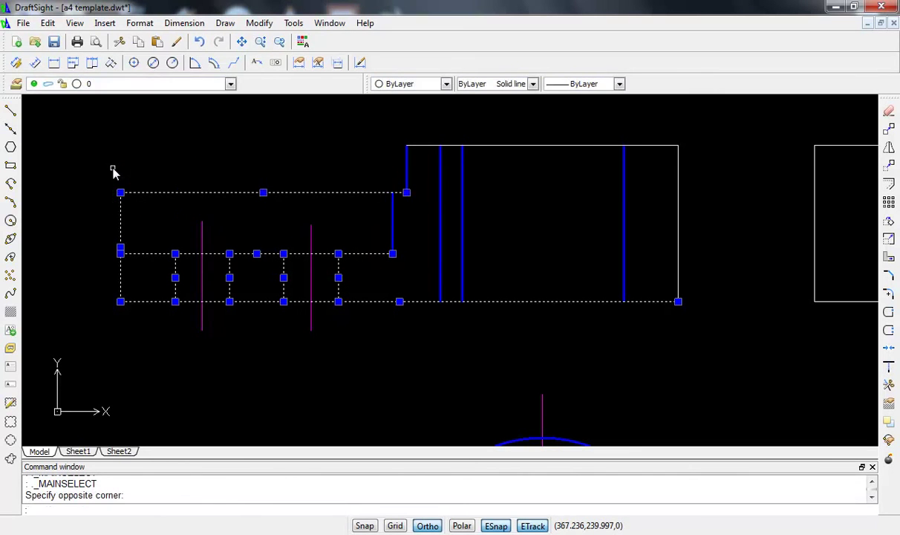
left_click(395, 126)
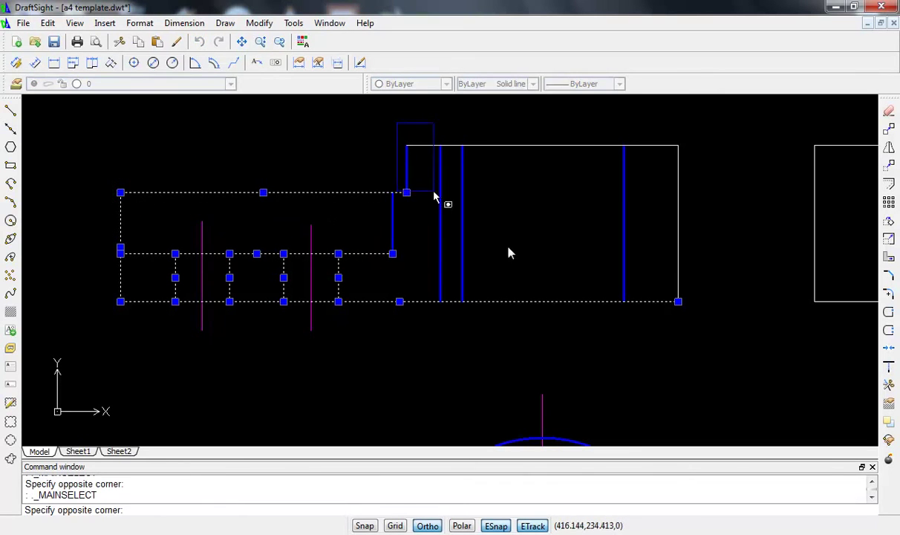
left_click(717, 346)
left_click(197, 83)
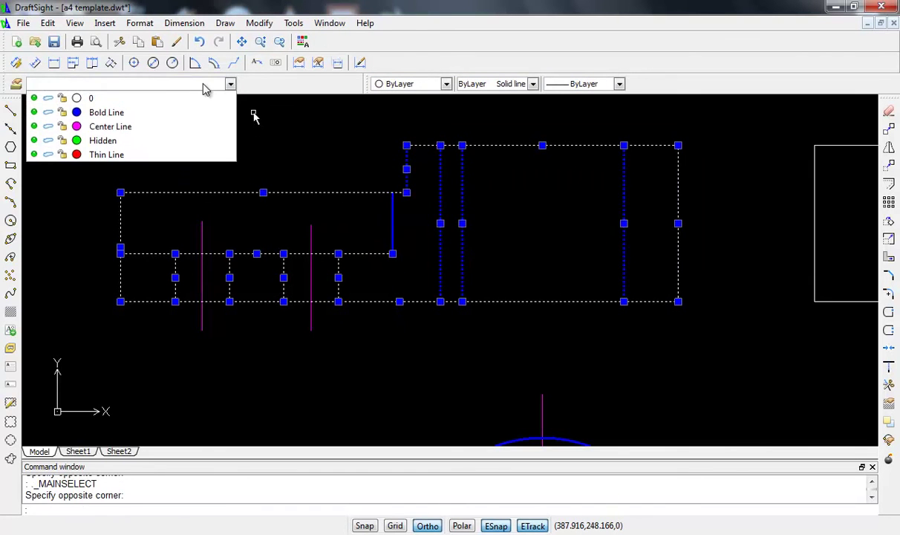
left_click(128, 114)
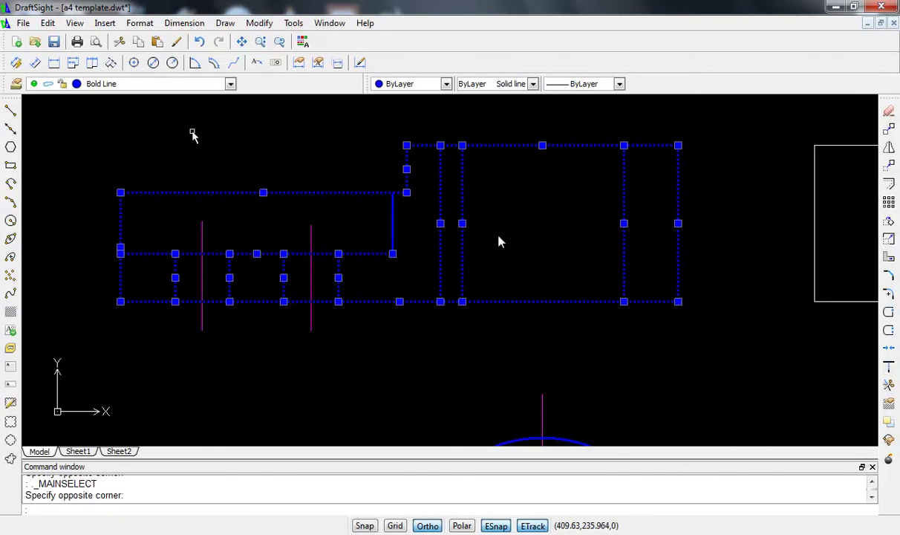
key("Escape")
scroll(519, 333, "down", 1)
middle_click_drag(521, 354, 434, 267)
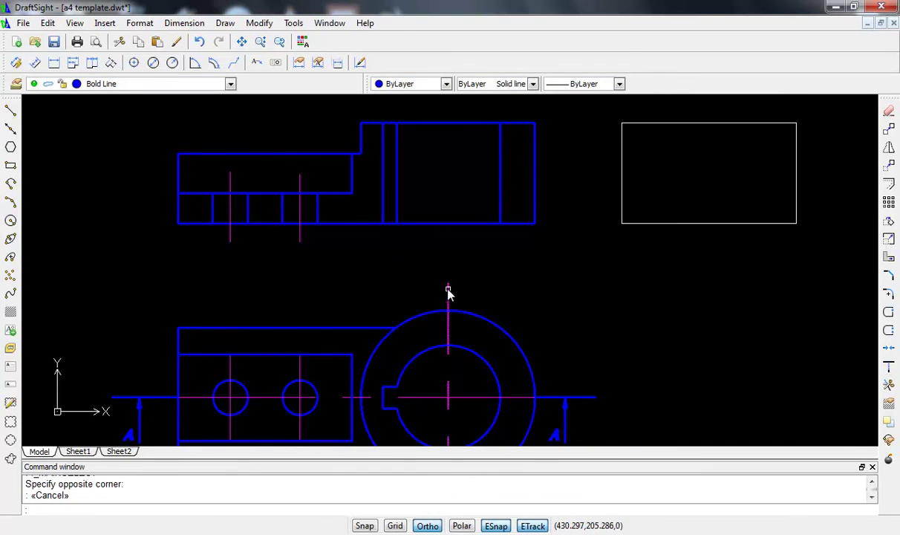
- Stretch the circle view's vertical centre line up past the top view
left_click(448, 291)
left_click(448, 283)
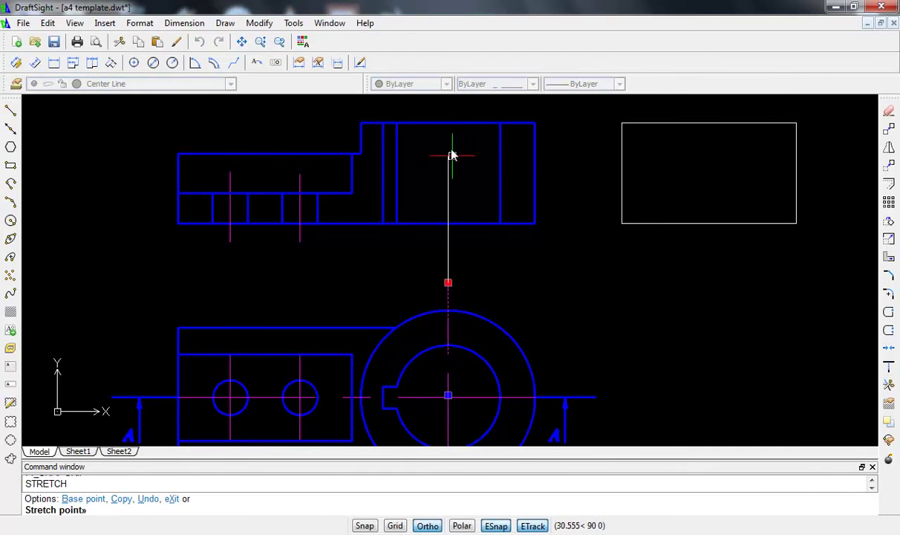
middle_click_drag(445, 132, 449, 232)
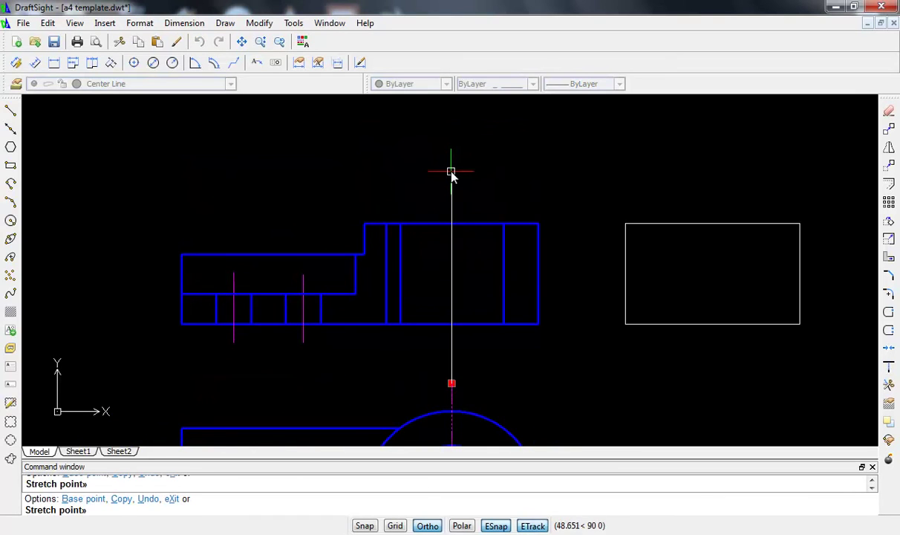
left_click(451, 172)
key("Escape")
- Window-select the white side-view rectangle
scroll(464, 325, "down", 1)
scroll(465, 333, "down", 1)
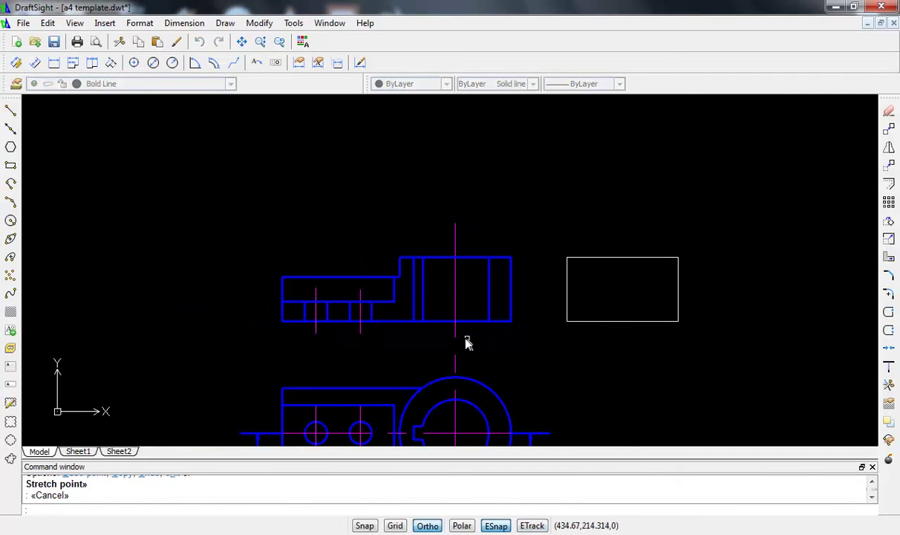
scroll(401, 293, "down", 1)
scroll(413, 294, "up", 1)
scroll(412, 295, "up", 2)
scroll(405, 294, "up", 1)
scroll(404, 294, "down", 1)
mouse_move(422, 293)
middle_mouse_down()
mouse_move(524, 308)
mouse_move(429, 332)
middle_mouse_up()
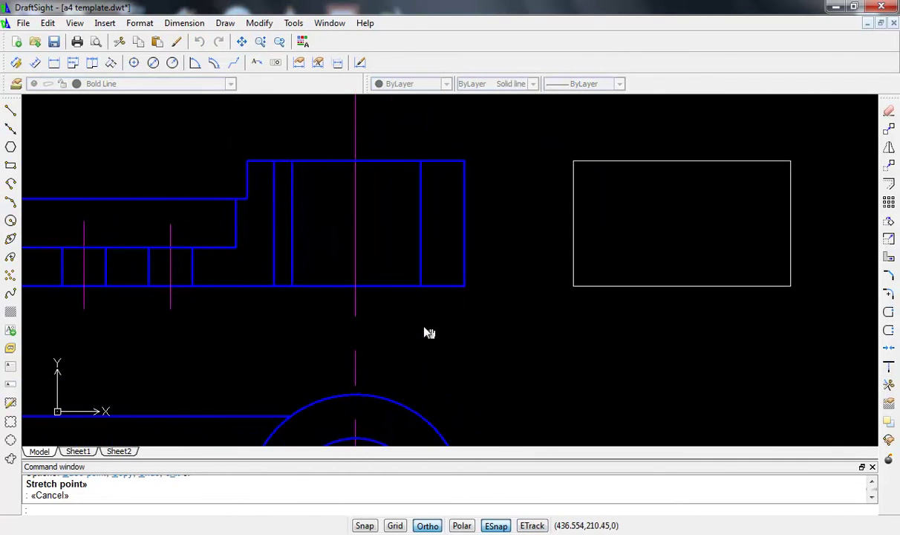
scroll(479, 327, "down", 1)
scroll(471, 325, "down", 1)
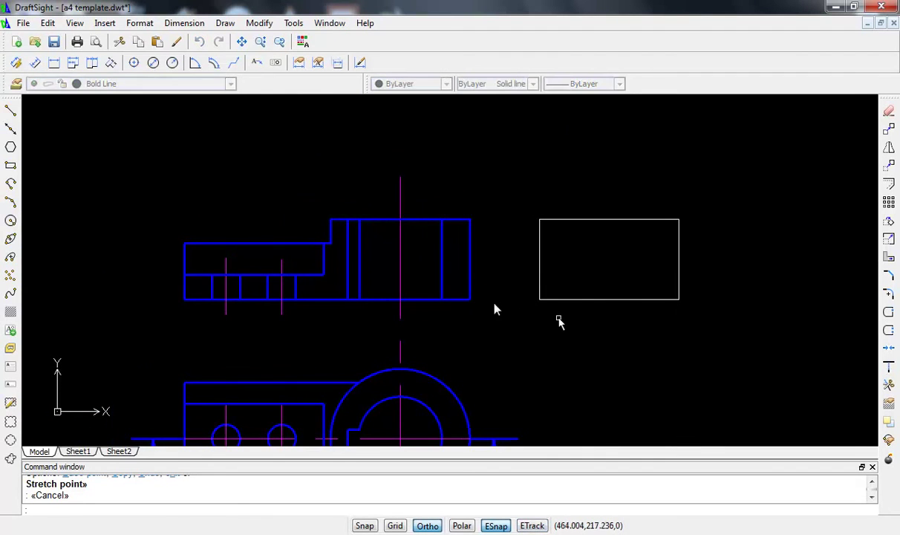
middle_click_drag(493, 307, 424, 315)
left_click(377, 192)
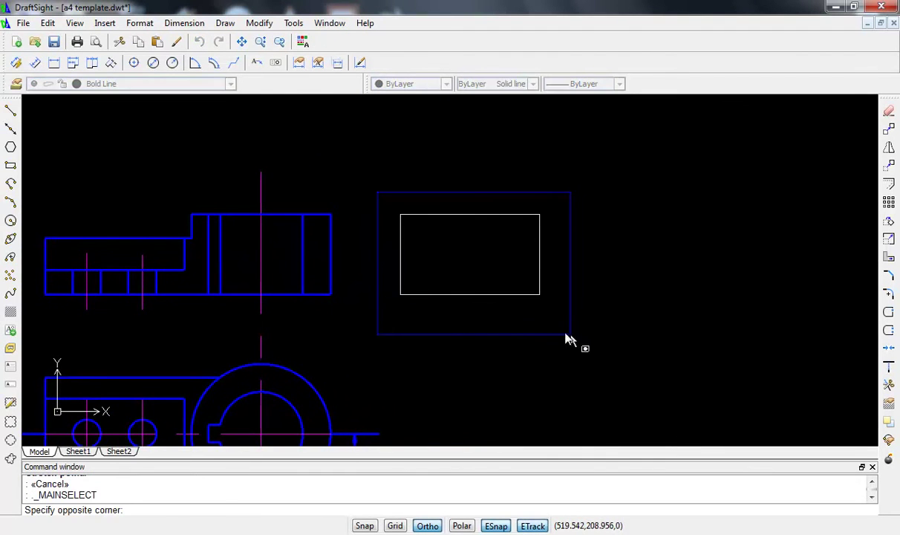
left_click(569, 335)
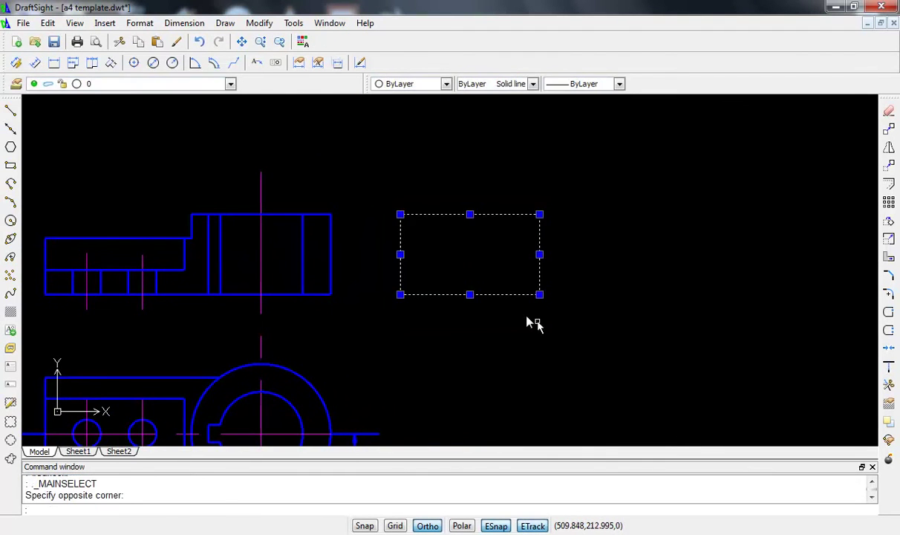
- Move the selected rectangle onto the Bold Line layer so it turns blue
left_click(206, 87)
left_click(170, 119)
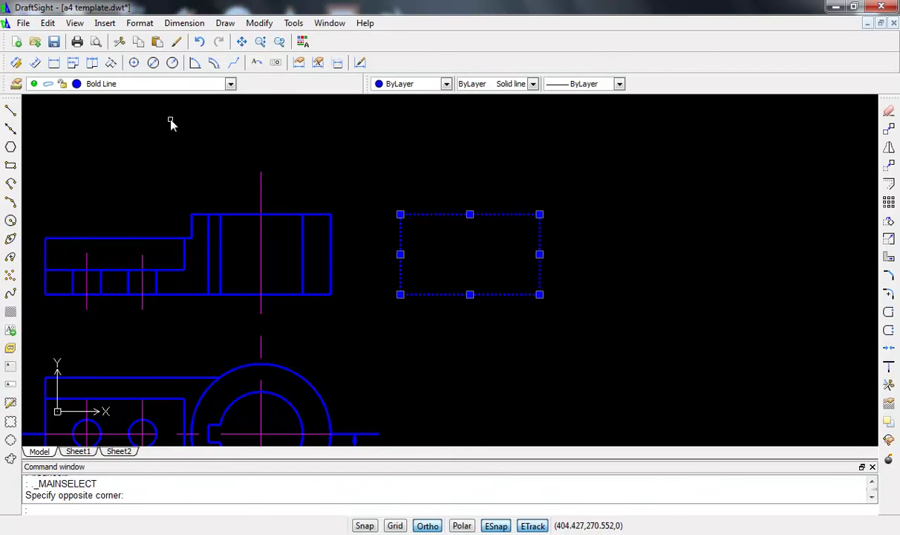
key("Escape")
mouse_move(448, 327)
middle_mouse_down()
mouse_move(368, 302)
mouse_move(269, 297)
middle_mouse_up()
scroll(270, 297, "up", 1)
scroll(270, 297, "up", 2)
scroll(269, 297, "down", 3)
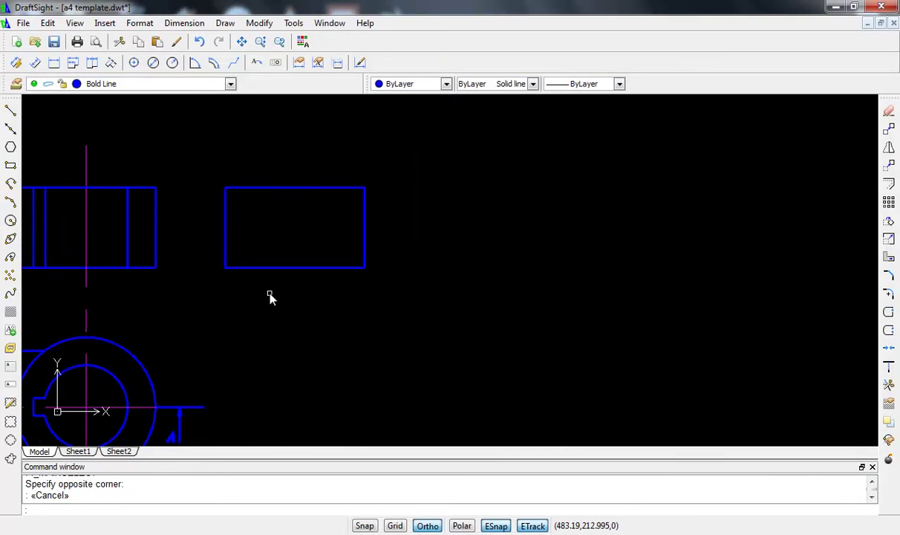
- Start and cancel an Offset, then make Center Line the current layer
type("o")
key("Return")
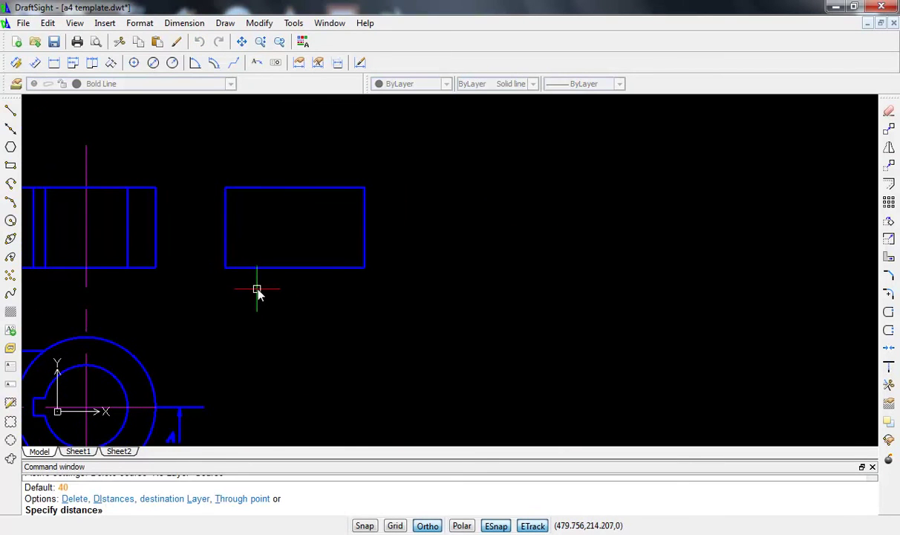
type("20")
key("Return")
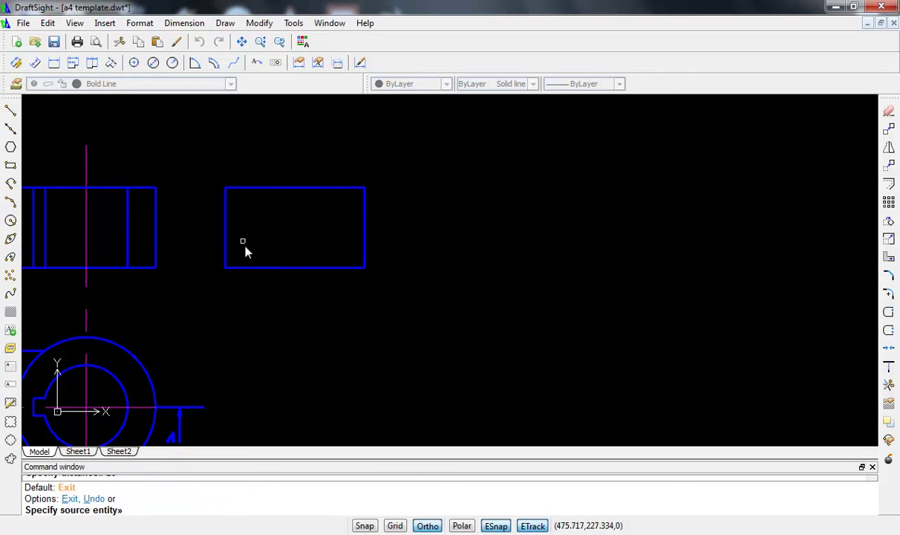
key("Escape")
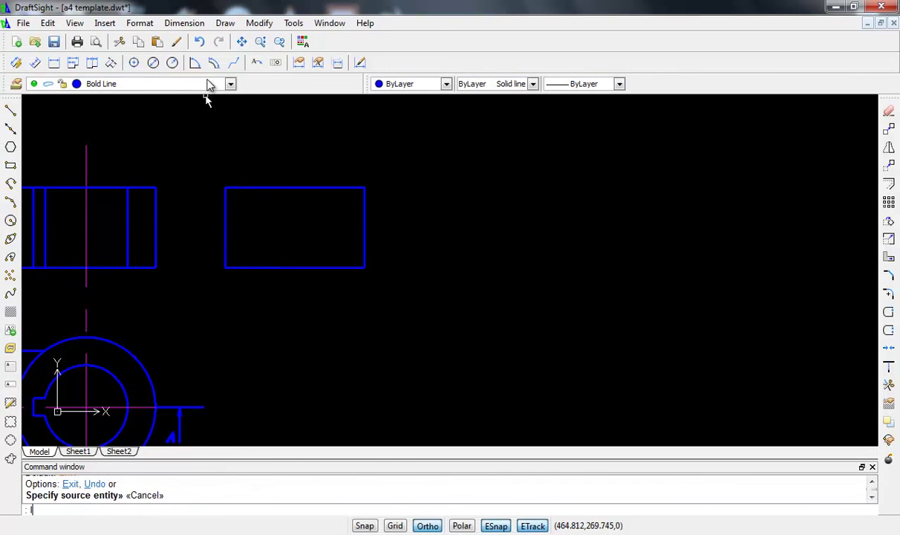
left_click(206, 85)
left_click(173, 138)
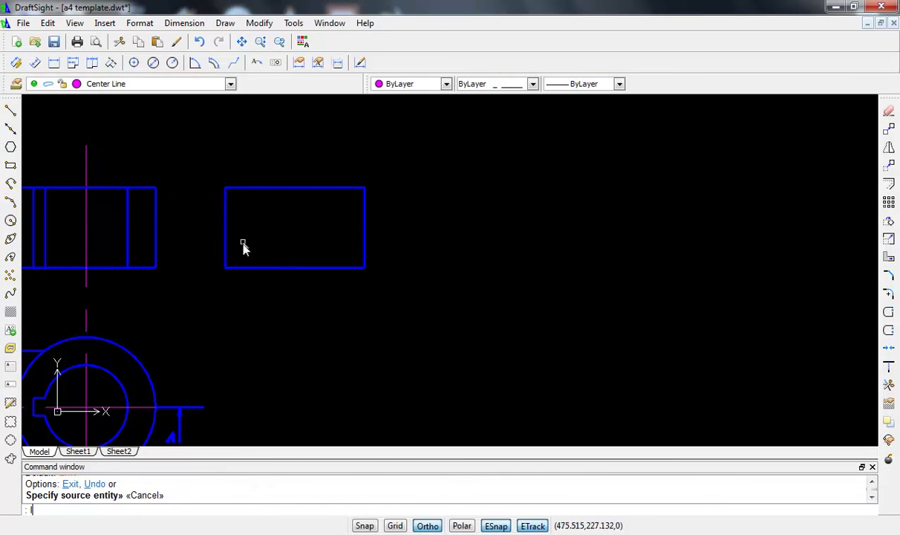
- Draw a line from the rectangle's top-edge midpoint to its bottom-edge midpoint
type("l")
key("Return")
left_click(294, 189)
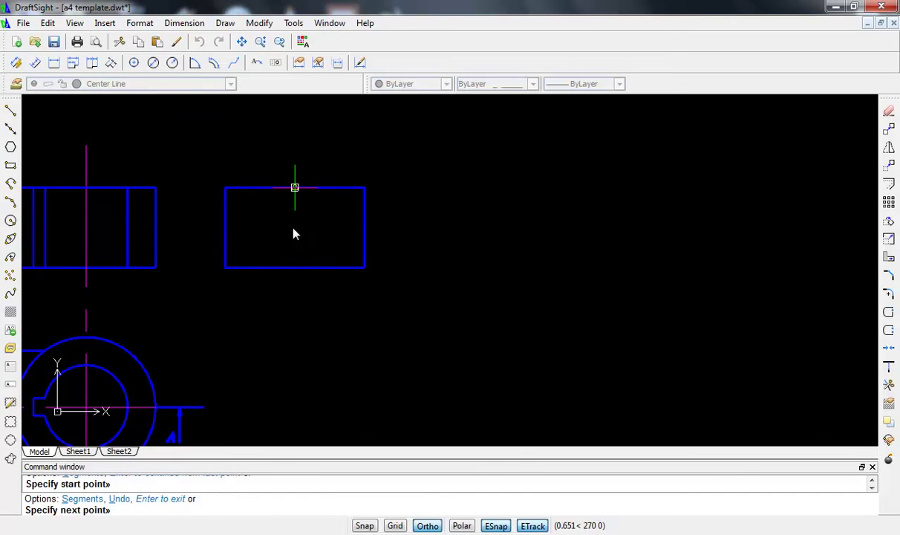
left_click(294, 268)
key("Escape")
- Stretch both ends of the new centre line beyond the rectangle
scroll(301, 237, "up", 5)
left_click(289, 236)
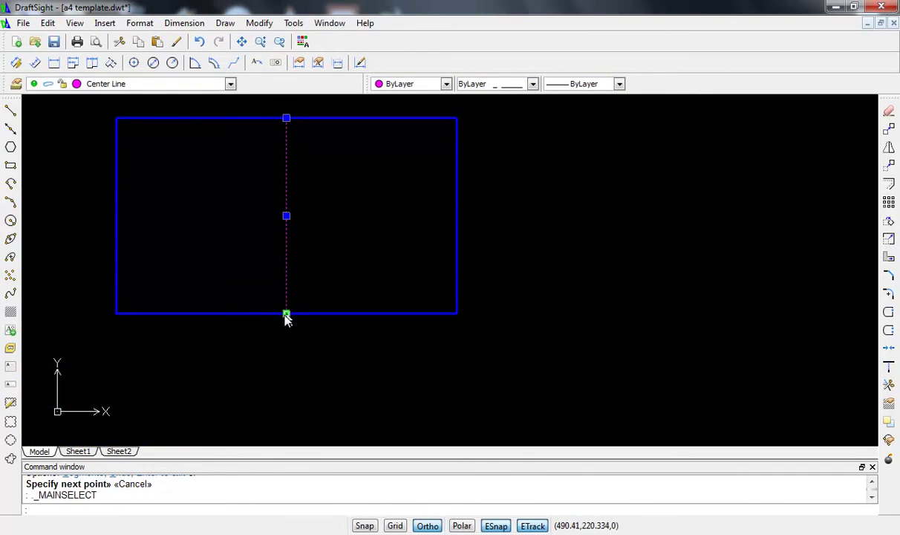
left_click(286, 314)
left_click(286, 382)
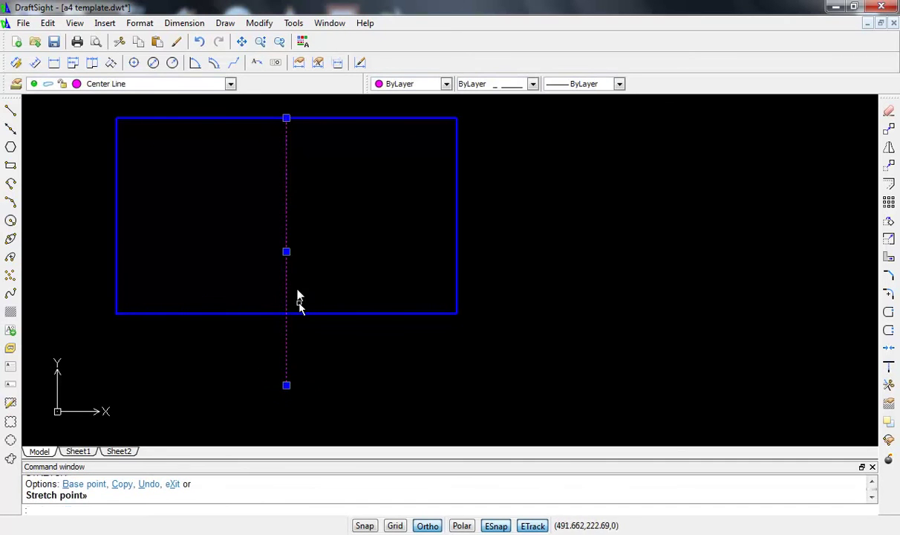
scroll(289, 248, "down", 4)
left_click(288, 194)
left_click(289, 147)
key("Escape")
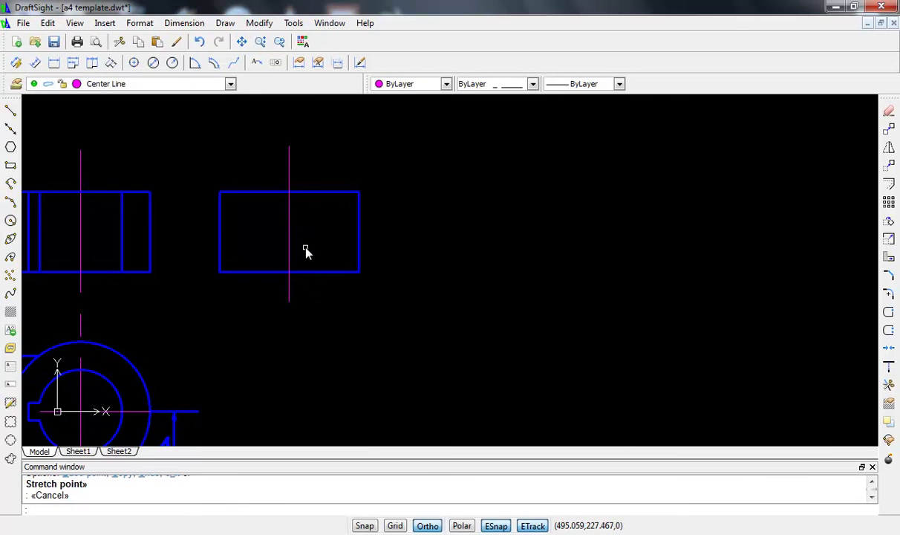
type("o")
- Offset the centre line 10 to the left and right
key("Return")
type("10")
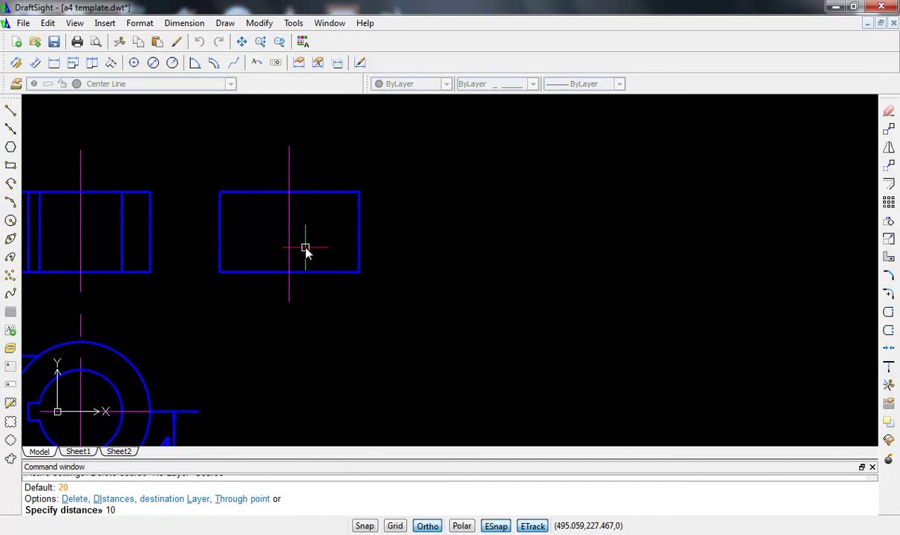
key("Return")
left_click(288, 235)
left_click(262, 236)
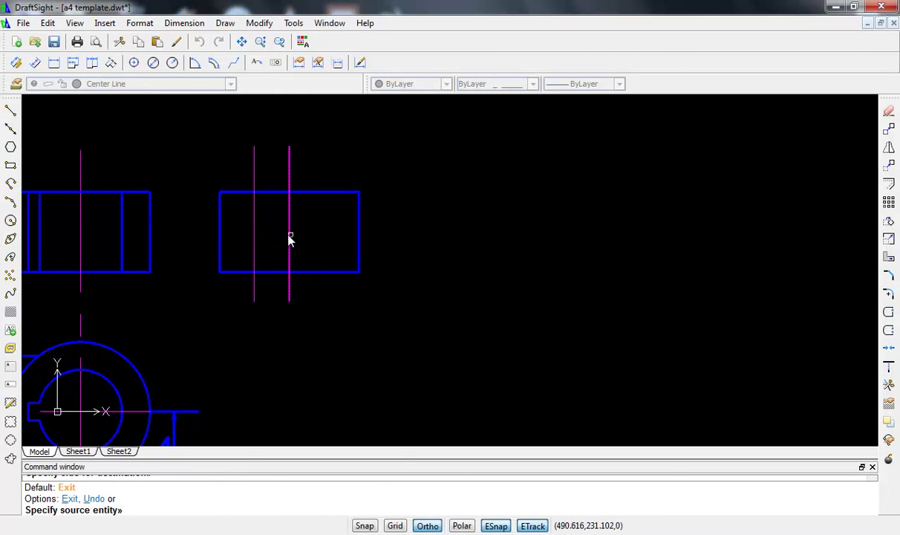
left_click(288, 236)
left_click(321, 238)
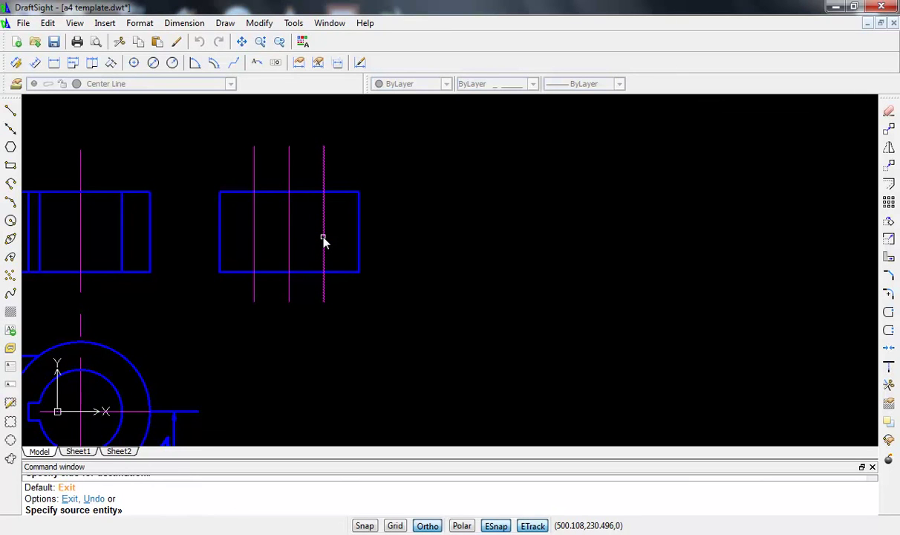
key("Escape")
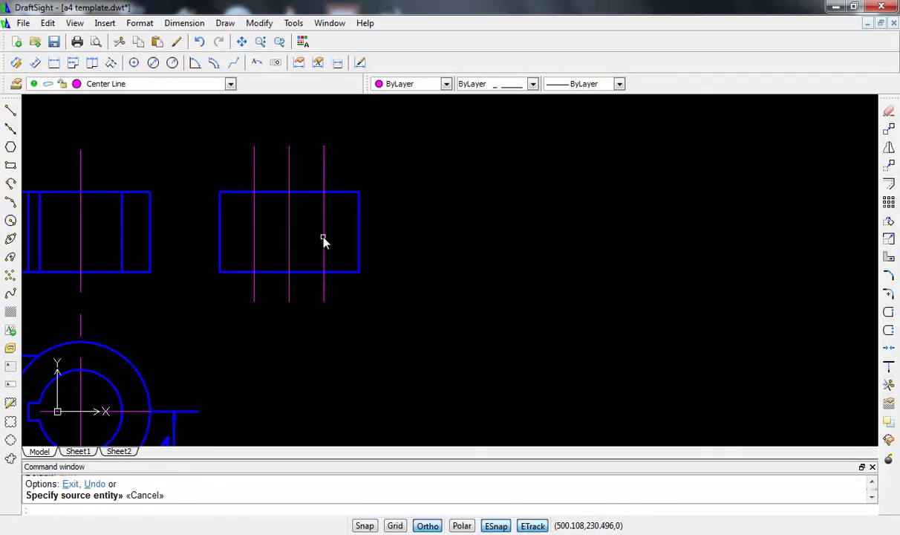
type("o")
- Offset both new lines outward again by the same distance
key("Return")
key("Return")
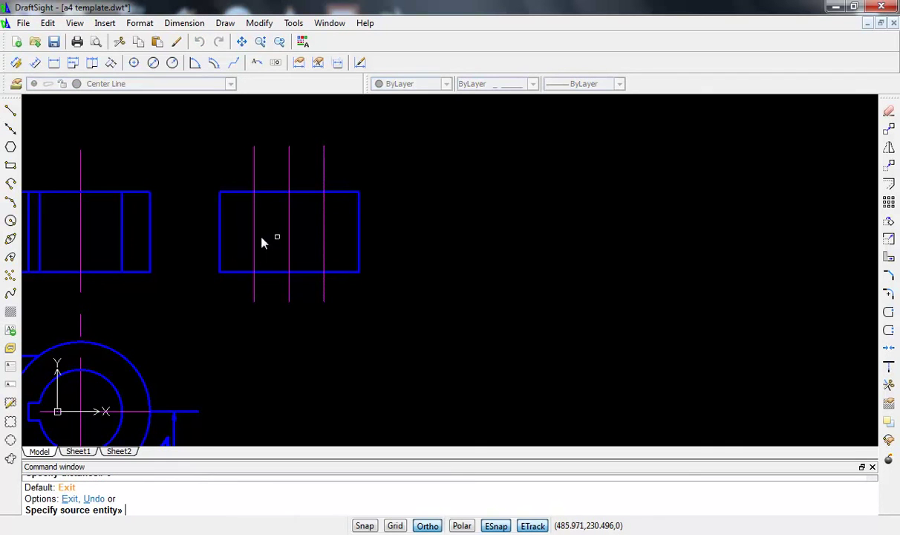
left_click(254, 238)
left_click(244, 238)
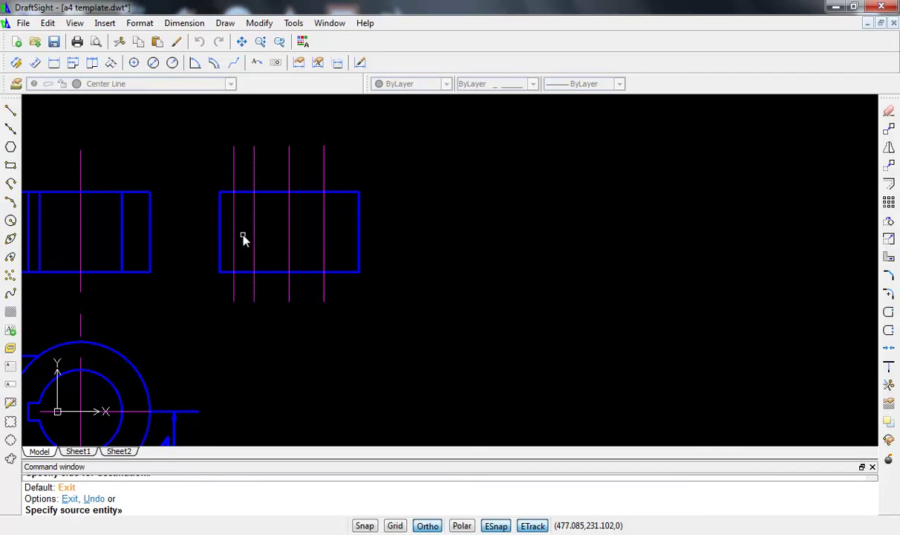
left_click(324, 238)
left_click(343, 237)
key("Escape")
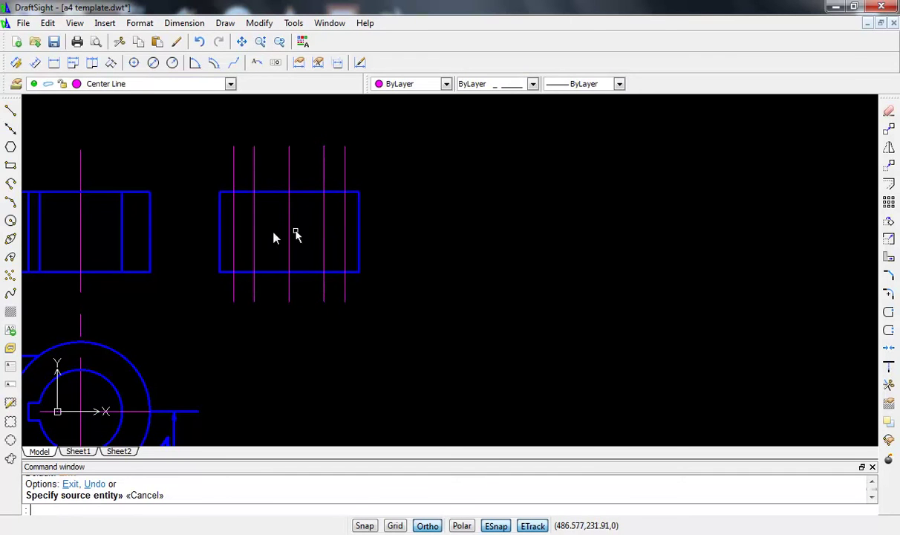
- Trim the lower ends of all four offset lines below the rectangle's bottom edge
type("tr")
key("Return")
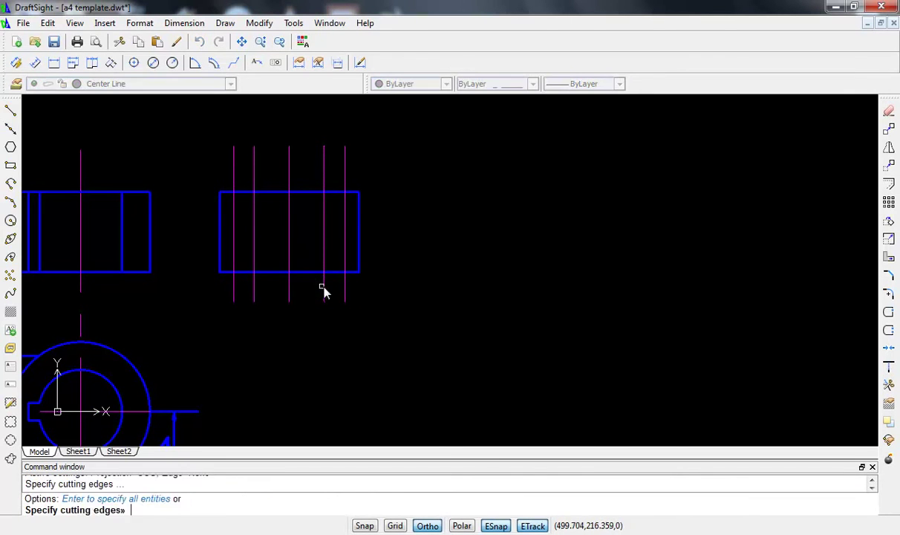
key("Return")
left_click(344, 295)
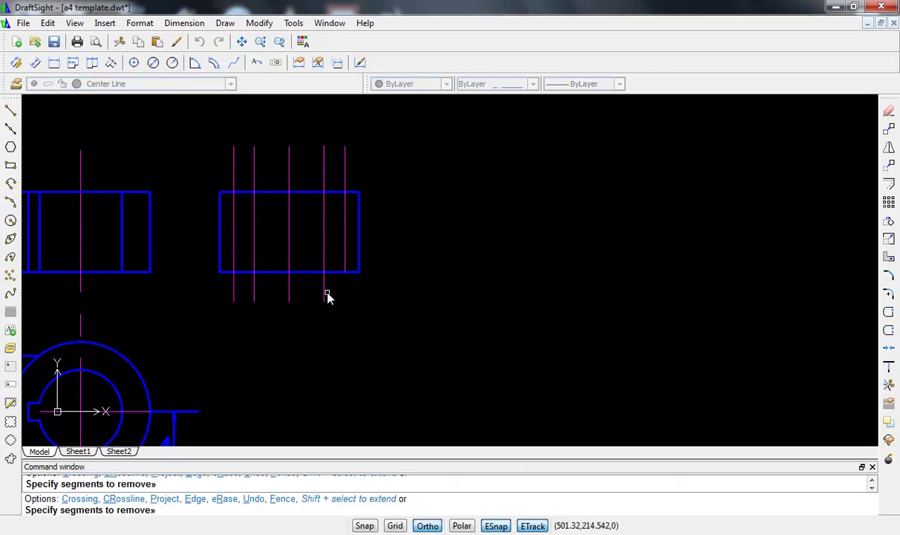
left_click(324, 297)
left_click(253, 296)
left_click(235, 293)
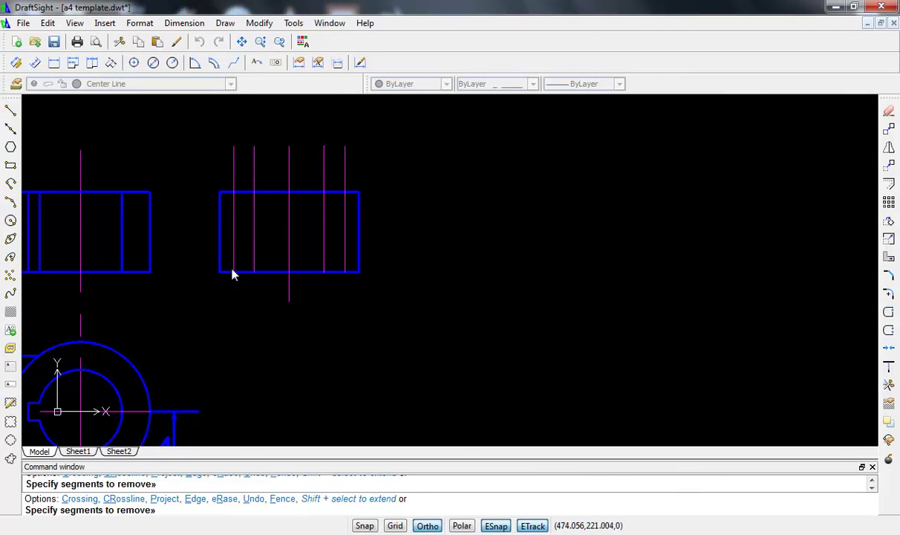
scroll(229, 272, "down", 3)
middle_click_drag(229, 271, 305, 277)
scroll(263, 267, "up", 2)
scroll(257, 266, "up", 1)
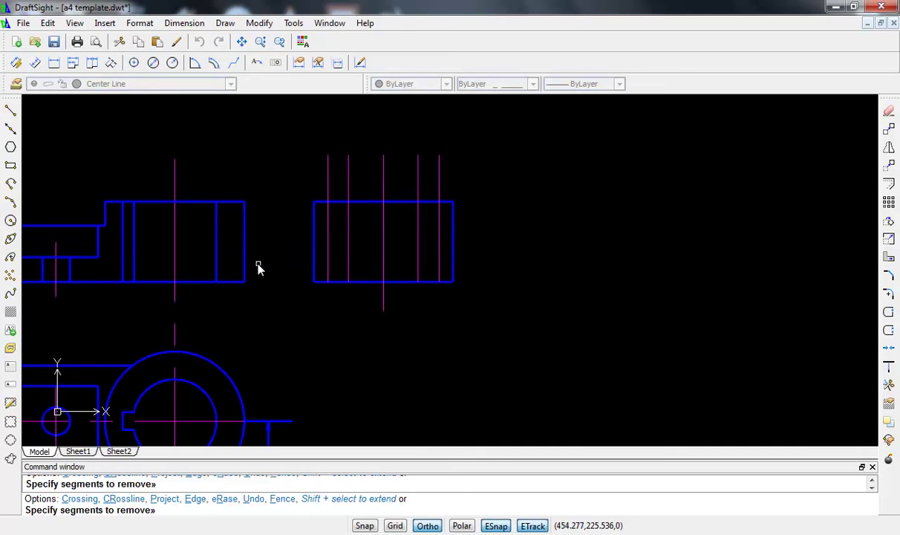
key("Escape")
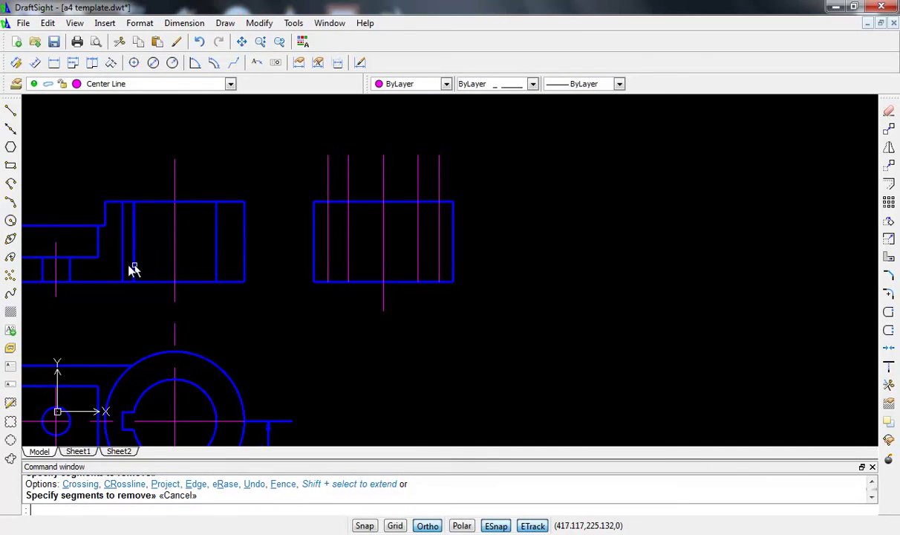
- Draw a horizontal line from the top view's step corner across past the side view
type("line")
key("Return")
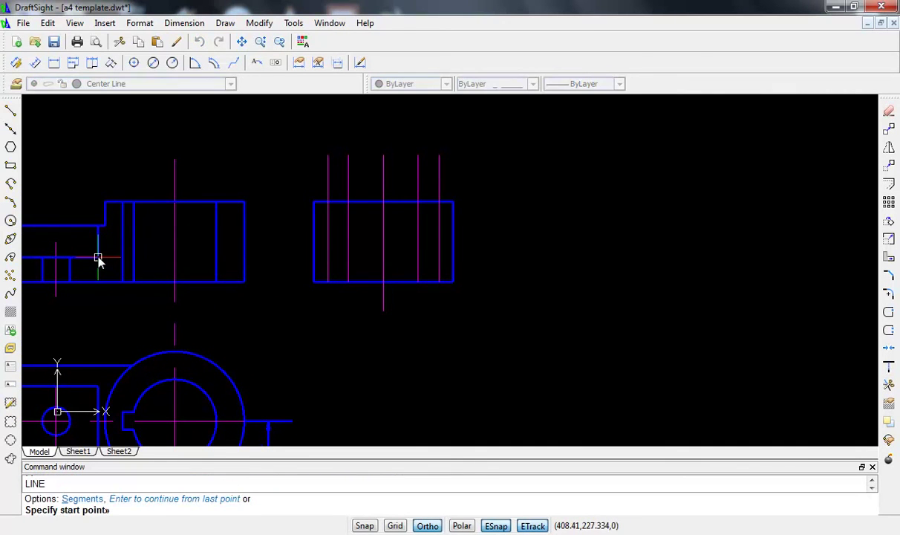
scroll(86, 269, "up", 2)
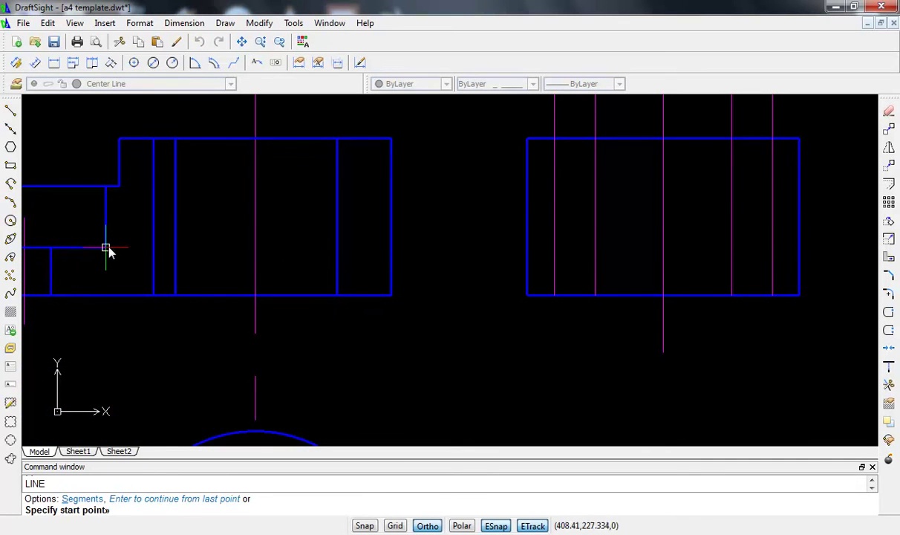
left_click(106, 246)
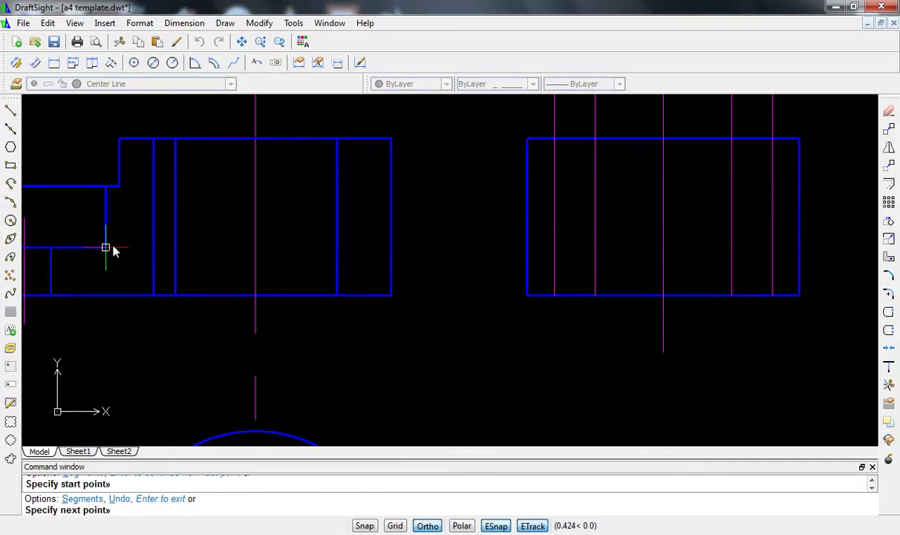
left_click(828, 251)
key("Escape")
- Trim the line between the views and delete its front-view part
type("tr")
key("Return")
key("Return")
left_click(499, 247)
key("Escape")
left_click(373, 252)
left_click(370, 248)
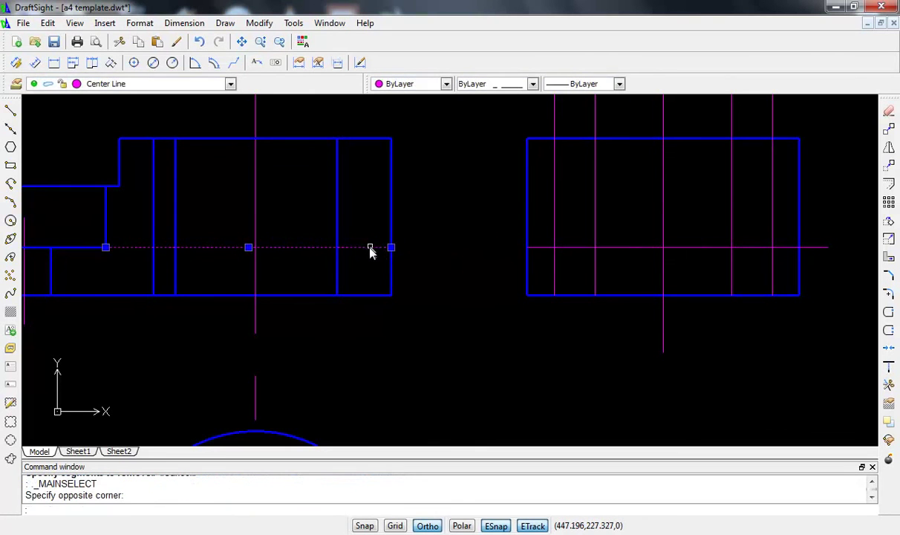
key("Delete")
- Trim the centre line's overhang past the side view
scroll(408, 256, "down", 2)
scroll(432, 267, "down", 1)
middle_click_drag(447, 273, 319, 273)
scroll(355, 261, "up", 2)
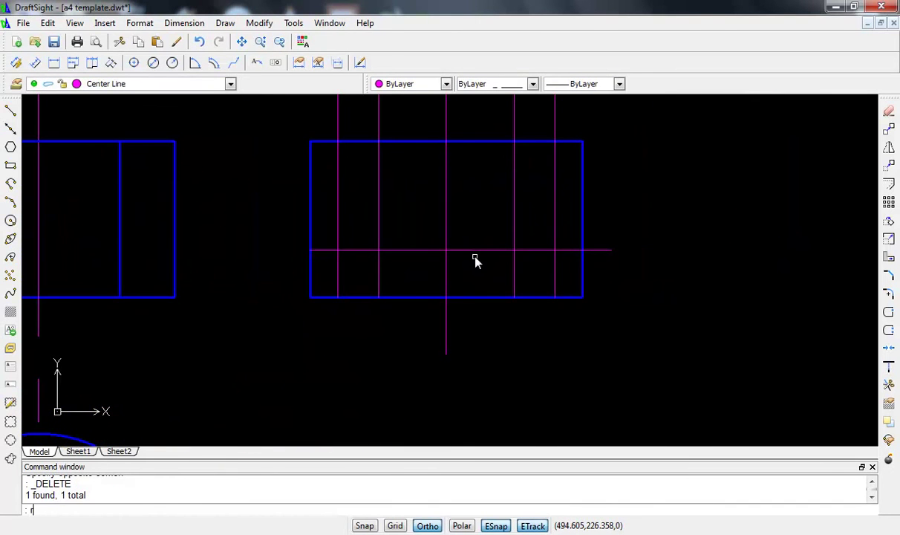
key("Return")
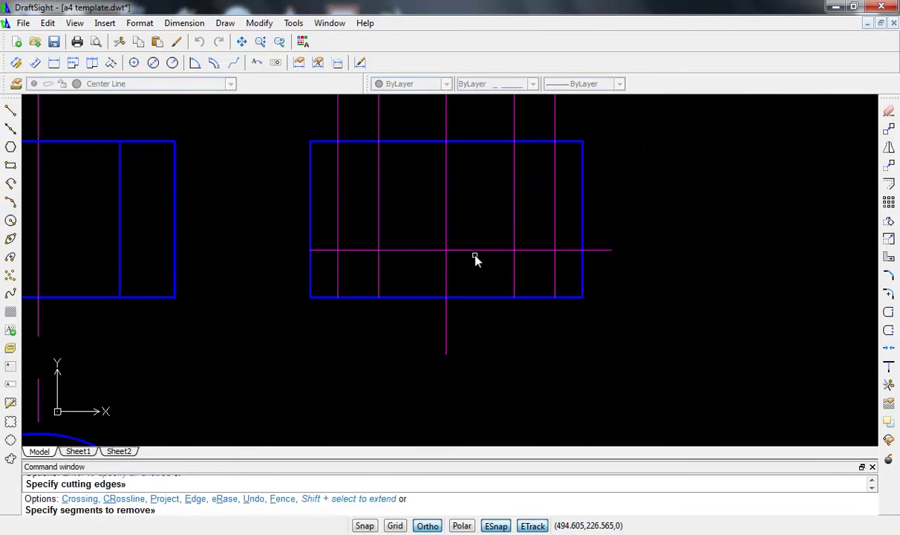
left_click(595, 249)
scroll(367, 237, "down", 2)
scroll(394, 243, "down", 1)
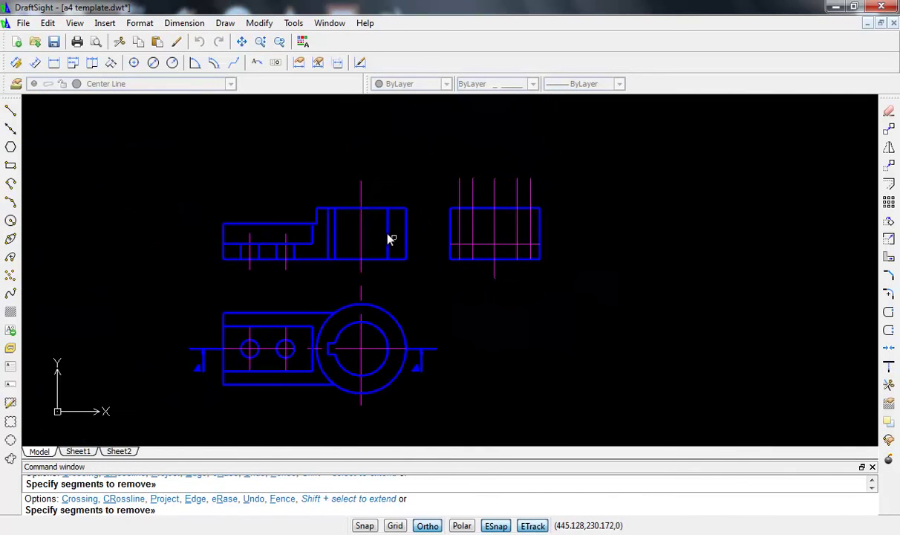
scroll(387, 237, "up", 3)
- Draw a horizontal line from the front view's step corner past the side view's right edge
key("Escape")
type("l")
key("Return")
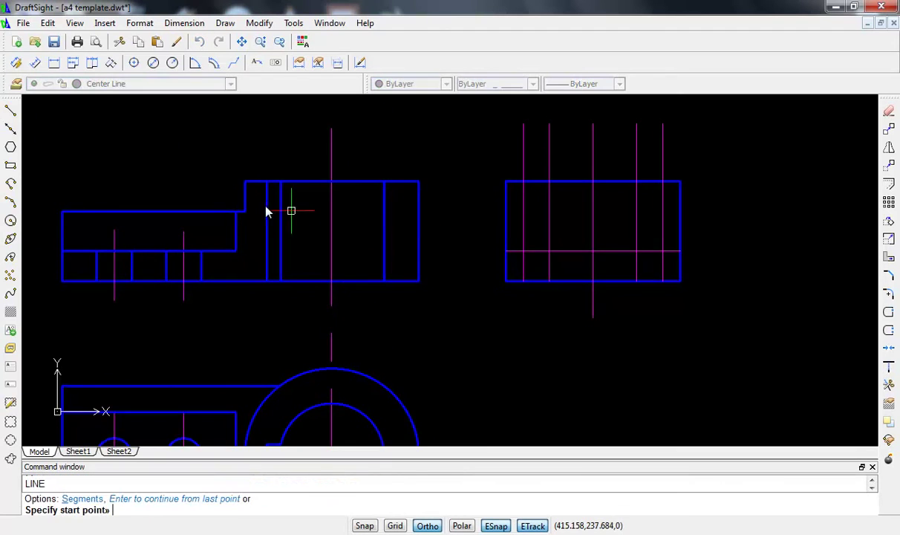
scroll(257, 210, "up", 1)
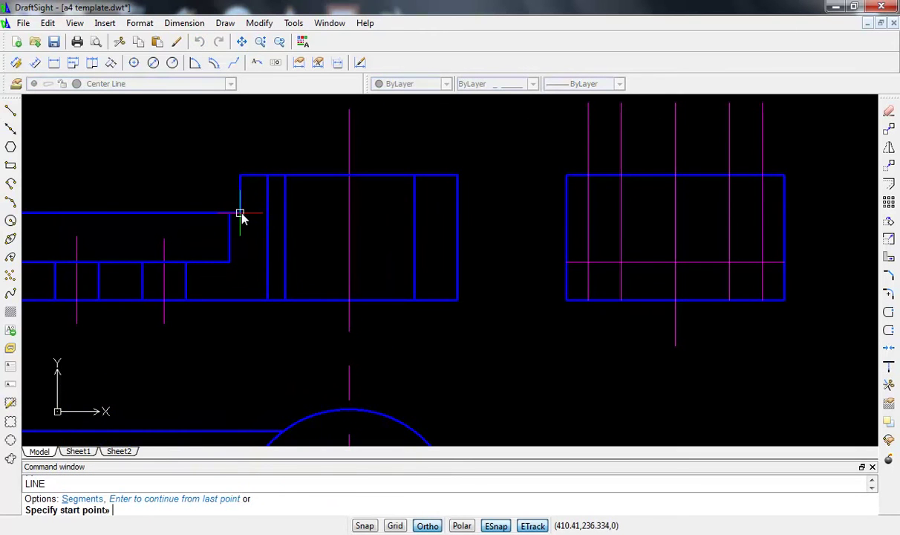
left_click(240, 213)
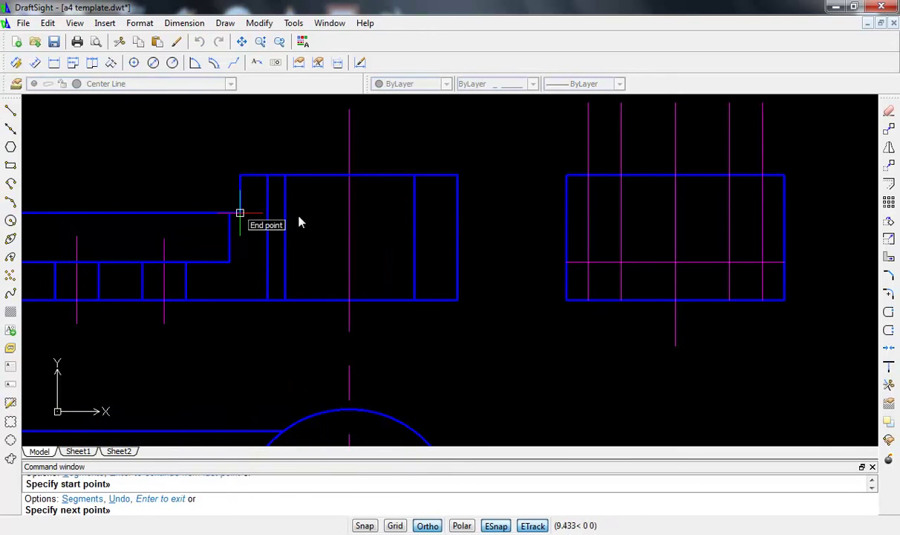
left_click(794, 213)
key("Escape")
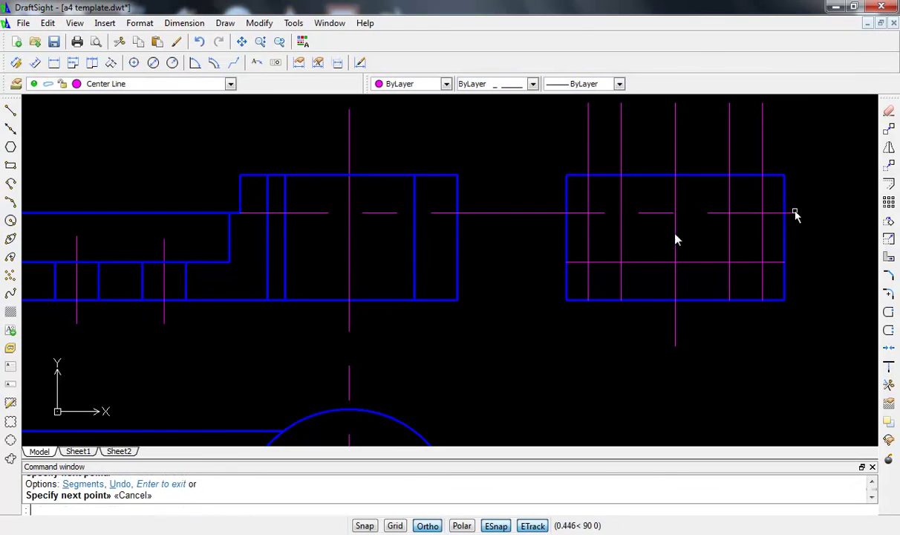
- Trim the new line between the views and delete its front-view part
type("tr")
key("Return")
key("Return")
left_click(556, 214)
key("Escape")
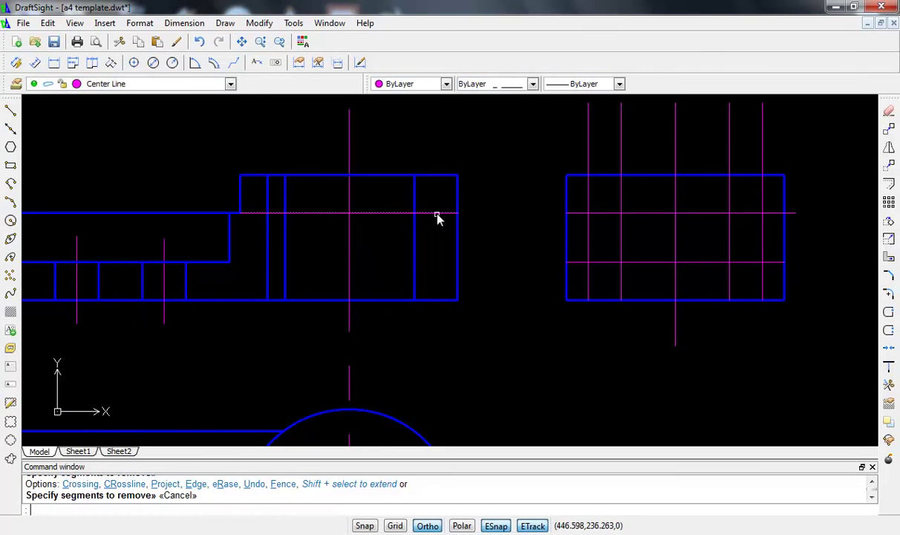
left_click(438, 214)
key("Delete")
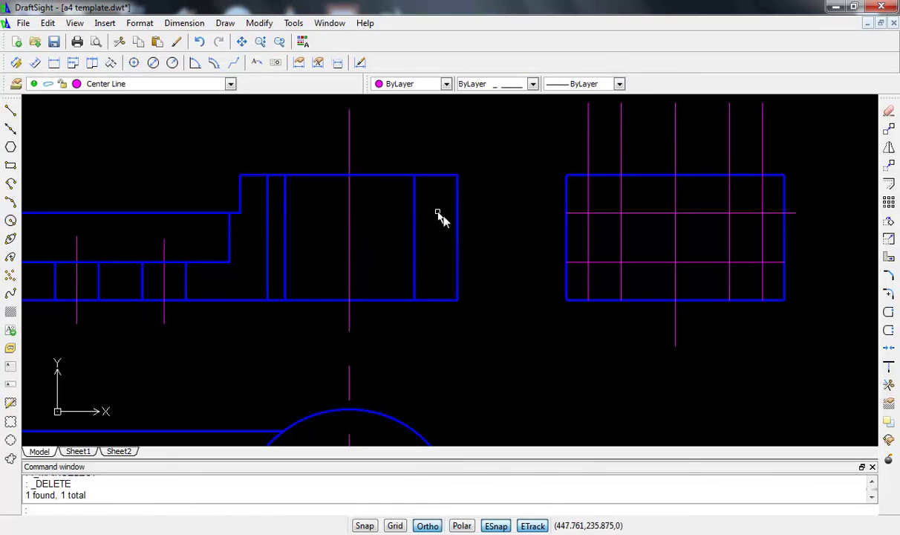
middle_click_drag(487, 247, 251, 245)
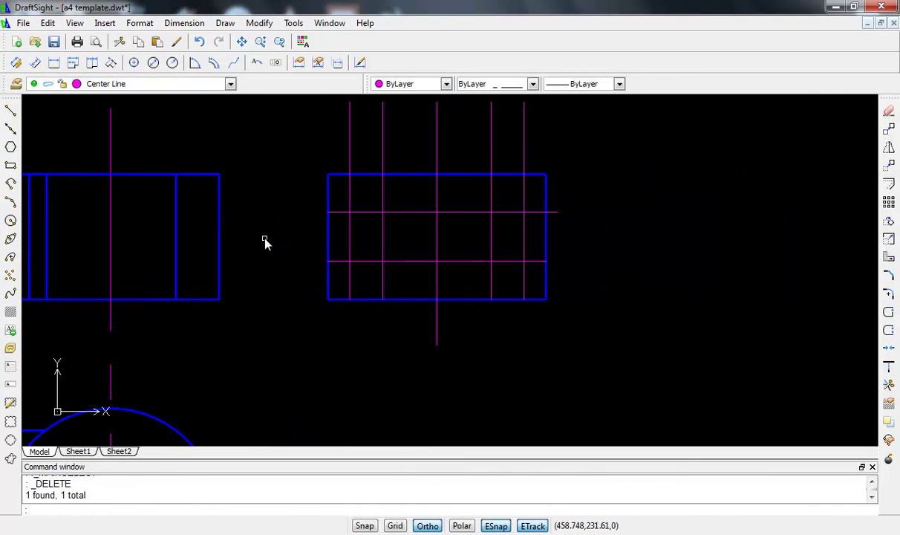
- Trim the horizontal lines' stubs on both sides of the side view's keyway
type("tr")
key("Return")
key("Return")
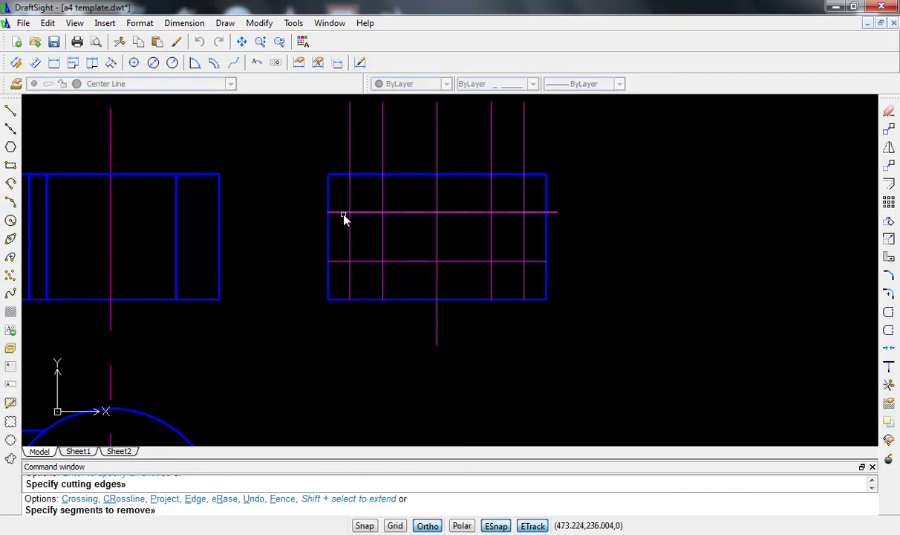
left_click(342, 214)
left_click(340, 261)
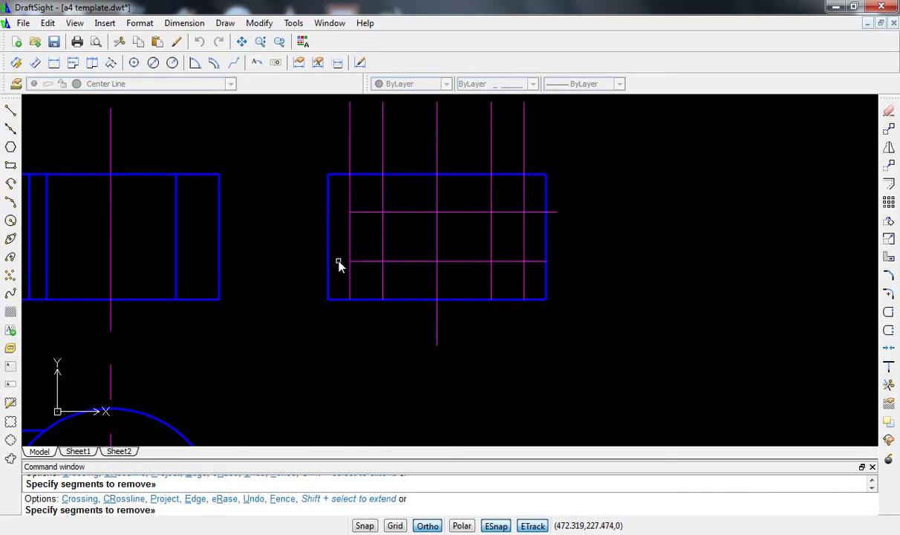
left_click(558, 213)
left_click(537, 214)
scroll(549, 269, "up", 5)
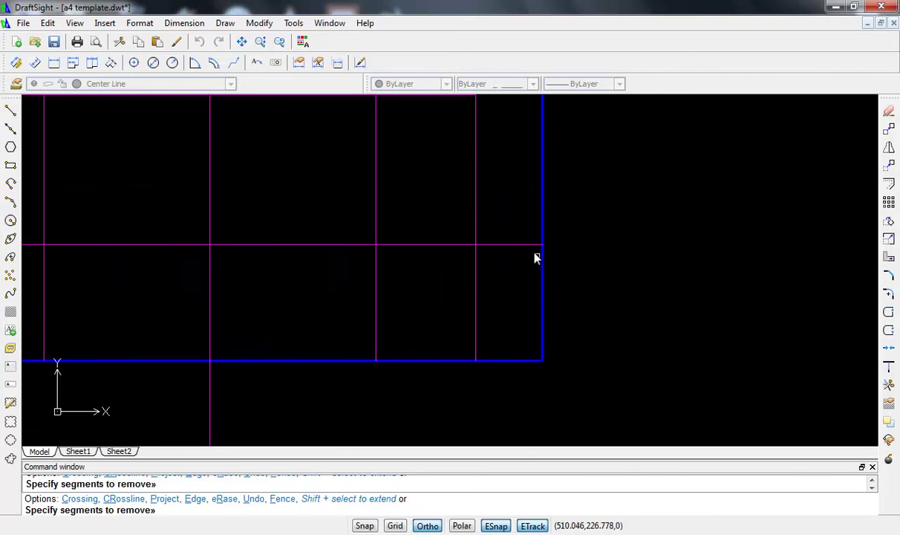
left_click(530, 244)
scroll(512, 249, "down", 1)
scroll(497, 253, "down", 4)
middle_click_drag(482, 245, 486, 333)
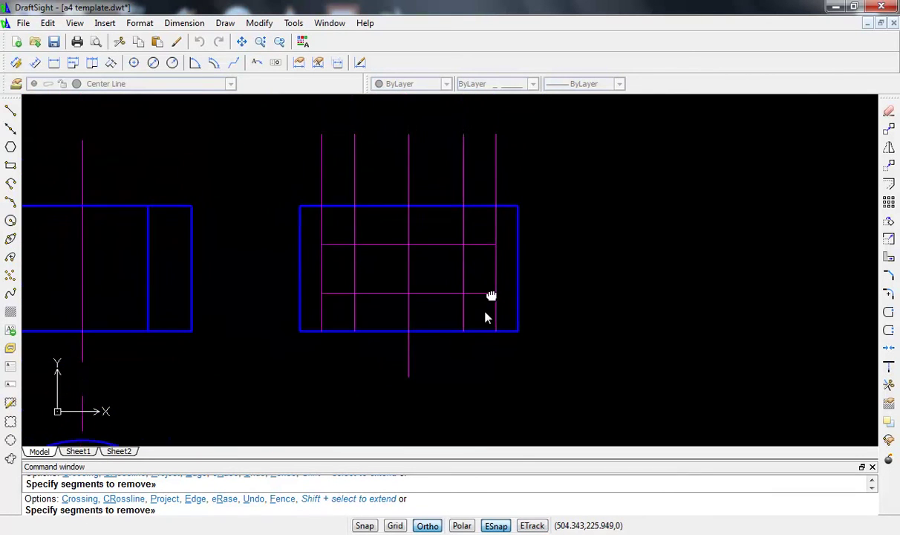
- Trim the vertical lines' stubs so only the stepped keyway outline remains
left_click(321, 198)
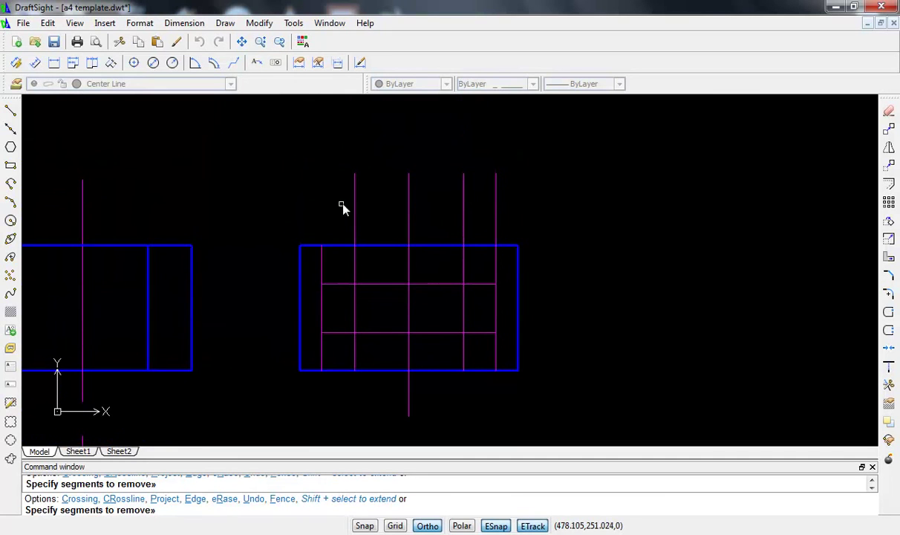
left_click(355, 201)
left_click(463, 201)
left_click(496, 203)
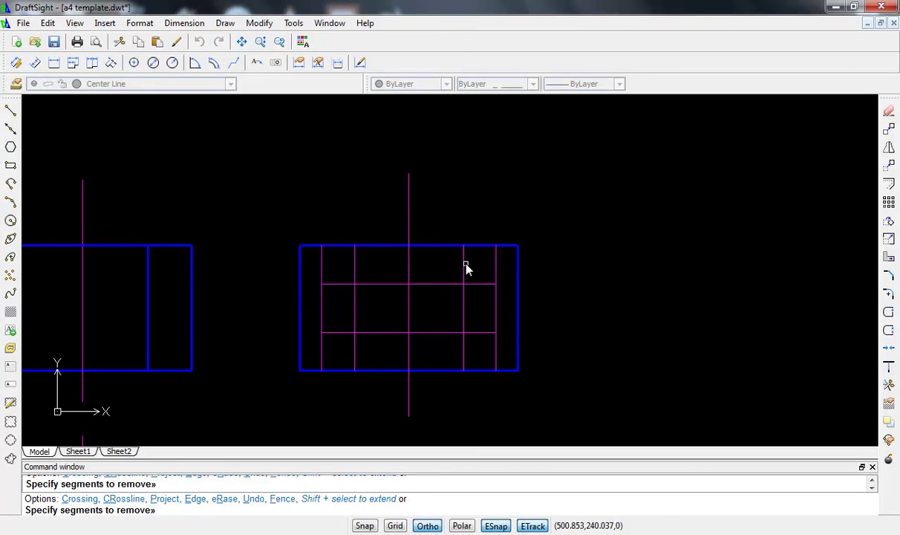
left_click(462, 265)
left_click(356, 273)
left_click(321, 269)
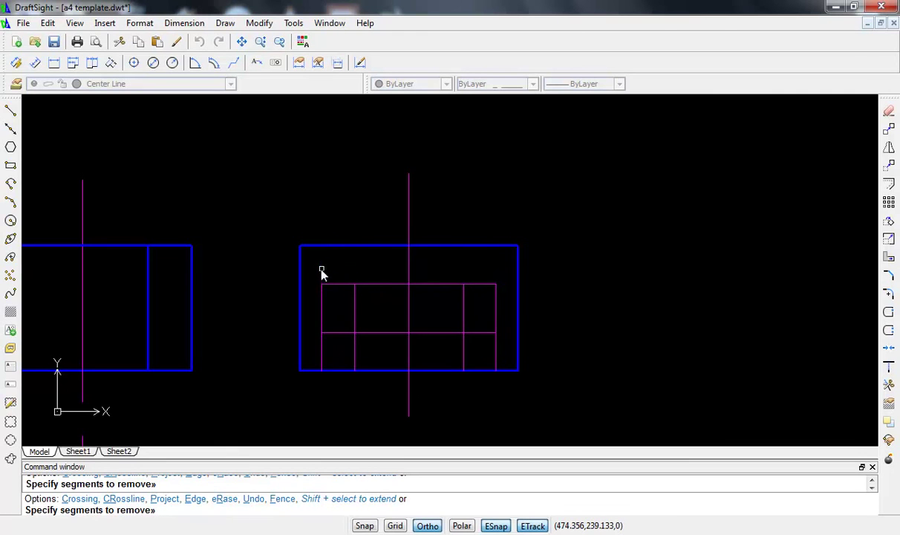
left_click(342, 333)
left_click(355, 360)
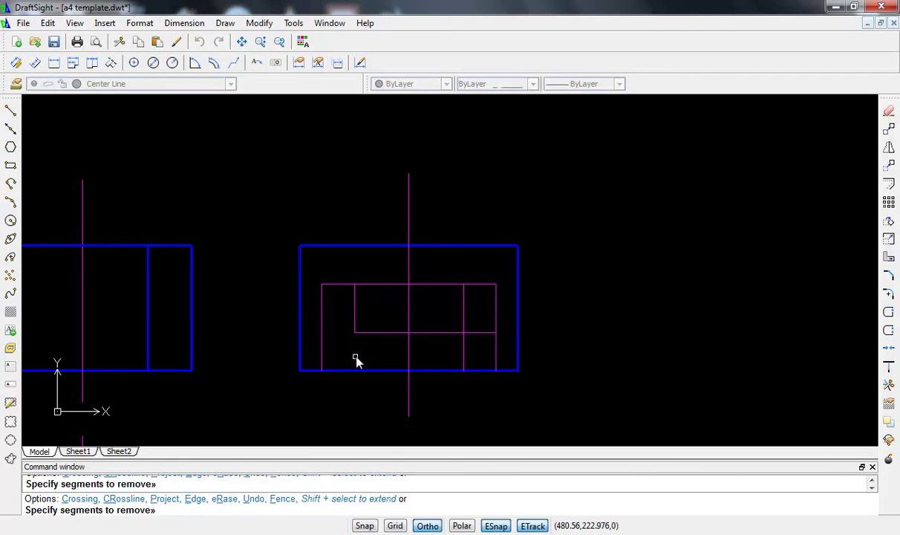
left_click(463, 356)
left_click(479, 333)
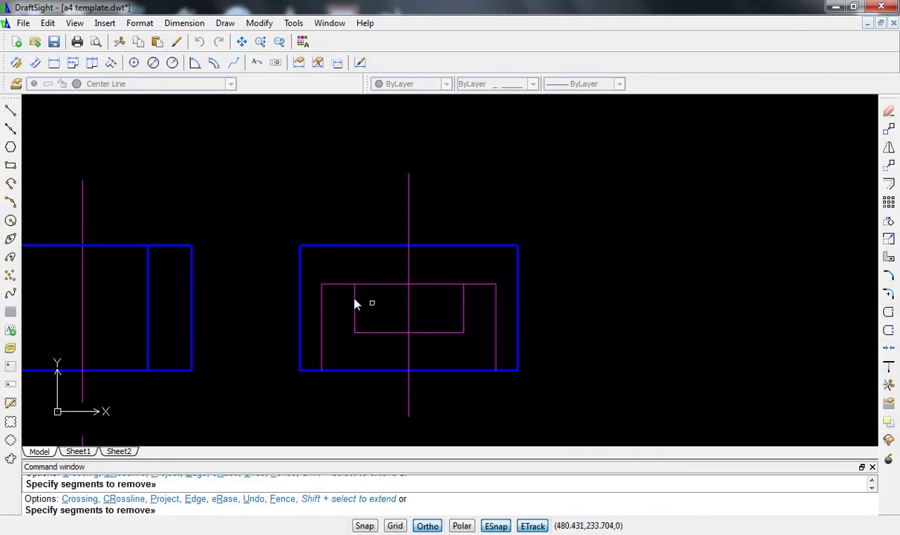
key("Escape")
- Select the keyway outline lines and move them onto the Bold Line layer
left_click(322, 278)
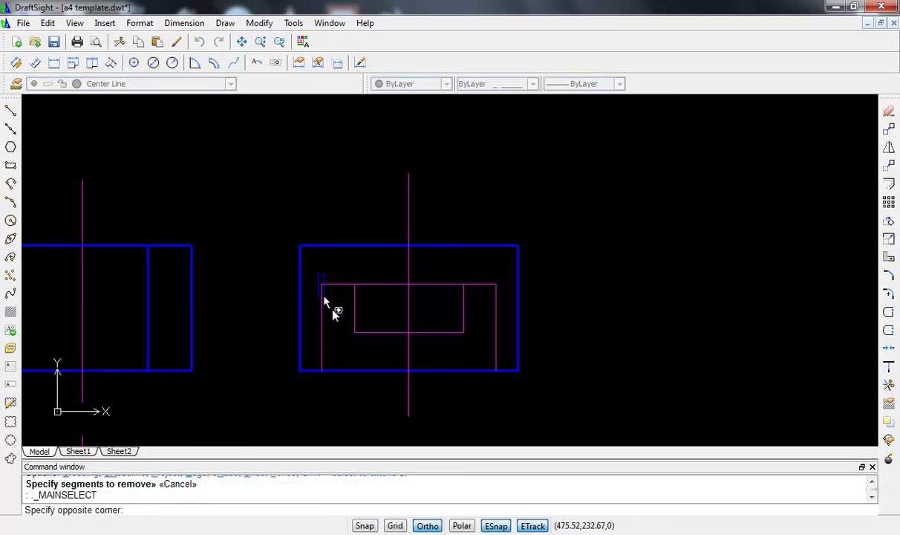
left_click(384, 368)
left_click(374, 336)
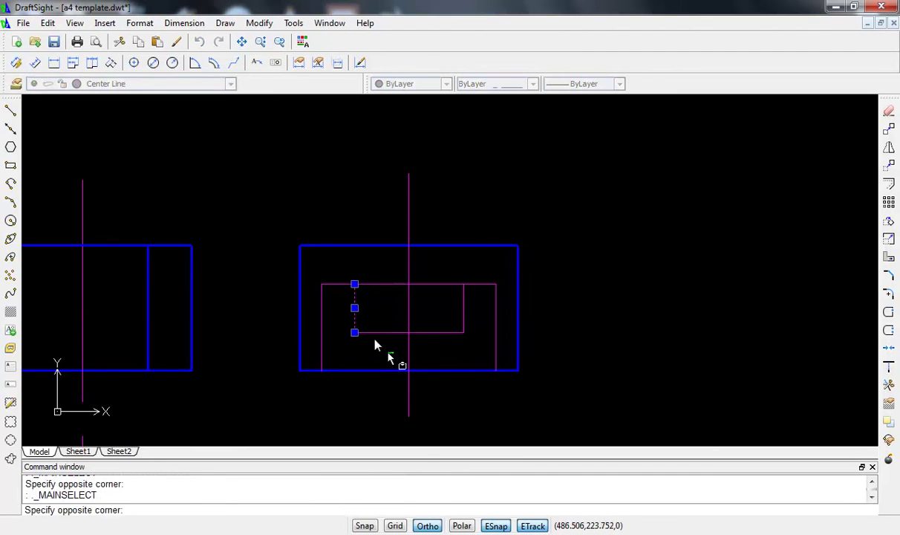
left_click(300, 262)
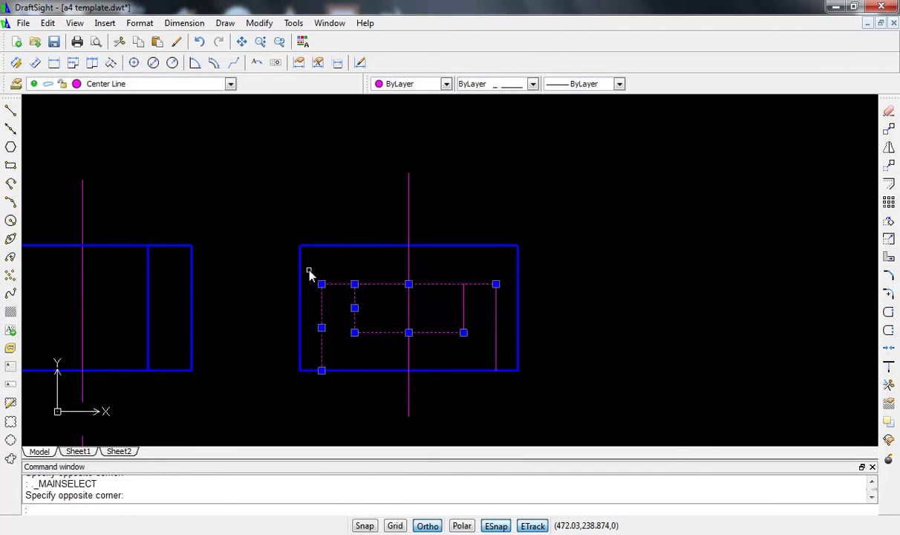
left_click(502, 363)
left_click(436, 274)
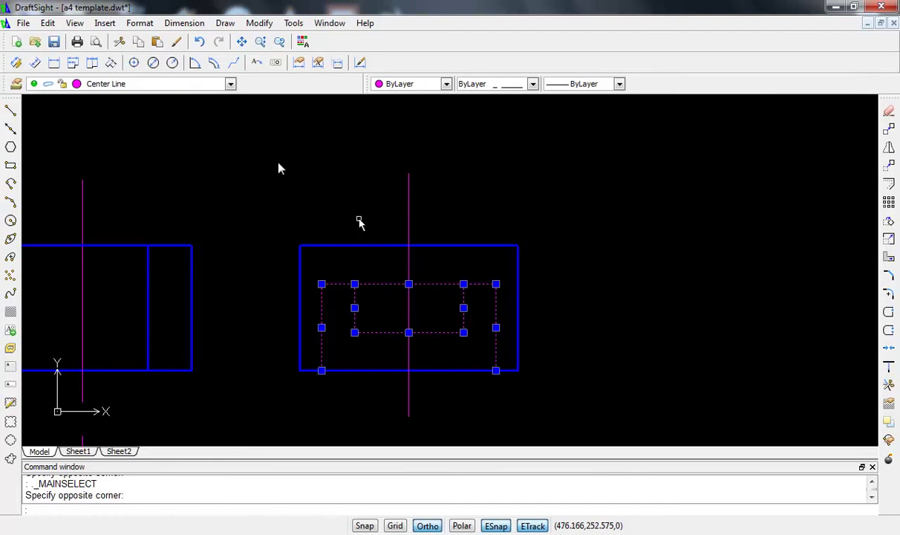
left_click(230, 84)
left_click(194, 113)
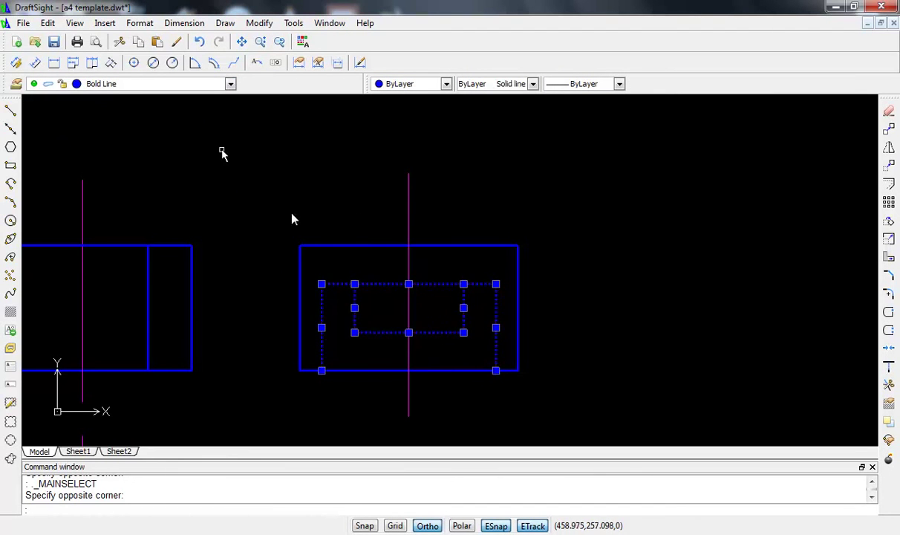
key("Escape")
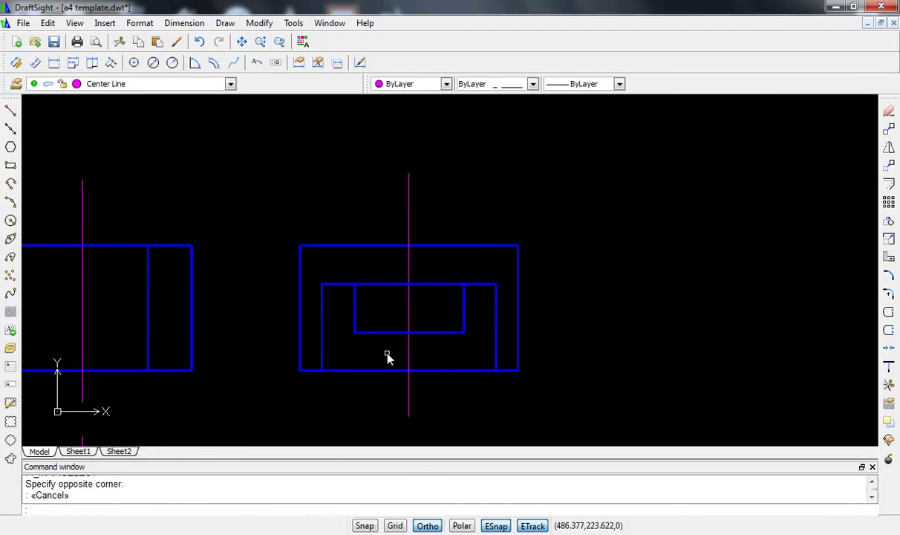
- Offset the vertical centre line to both sides at the default offset distance
type("o")
key("Return")
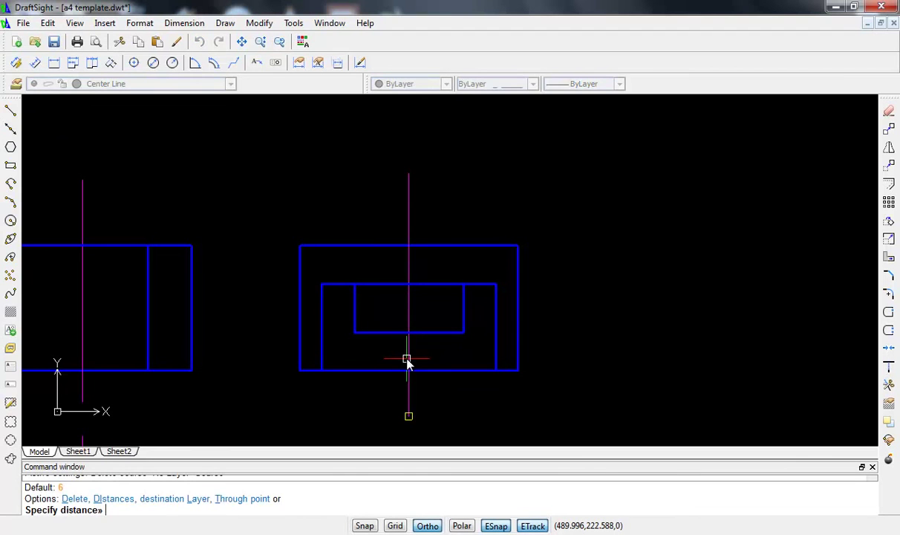
key("Return")
left_click(408, 359)
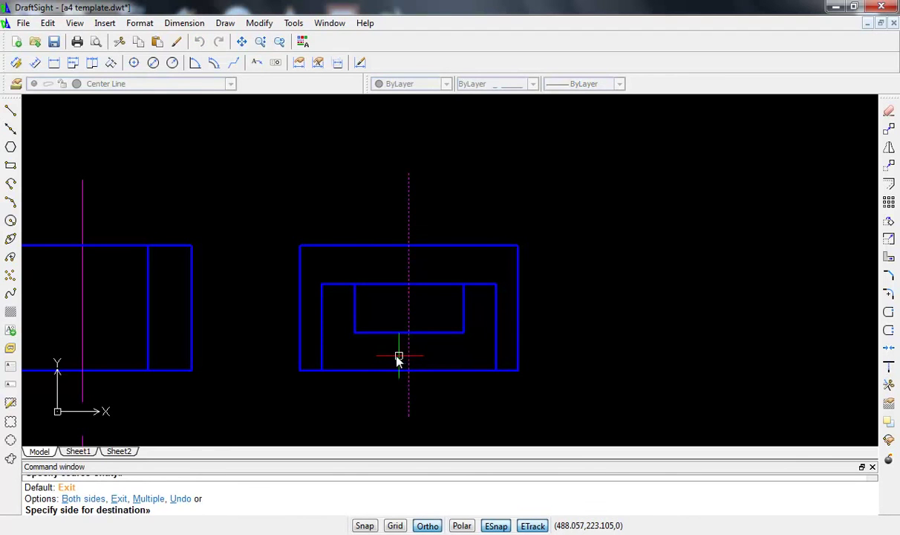
left_click(399, 358)
left_click(410, 358)
left_click(429, 357)
key("Escape")
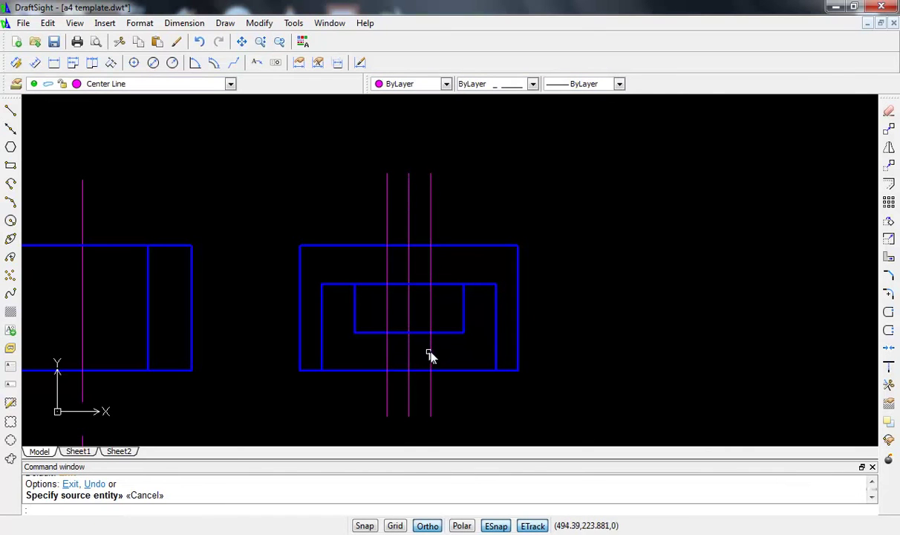
- Move the two new offset lines onto the Hidden layer
left_click(430, 355)
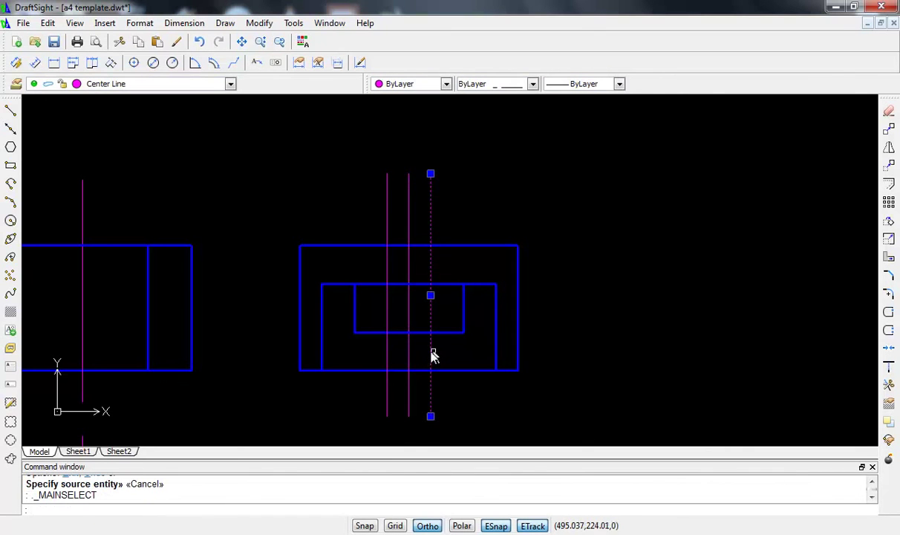
left_click(388, 355)
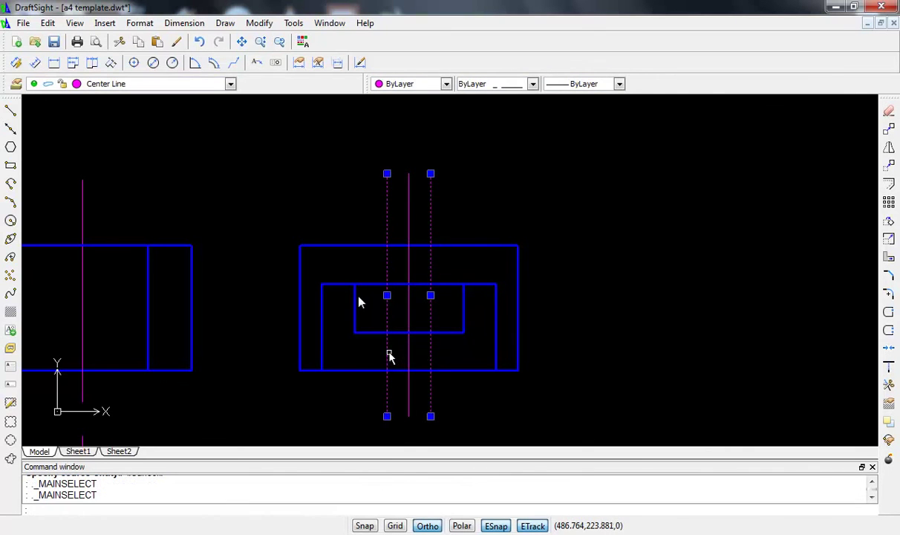
left_click(152, 86)
left_click(137, 142)
key("Escape")
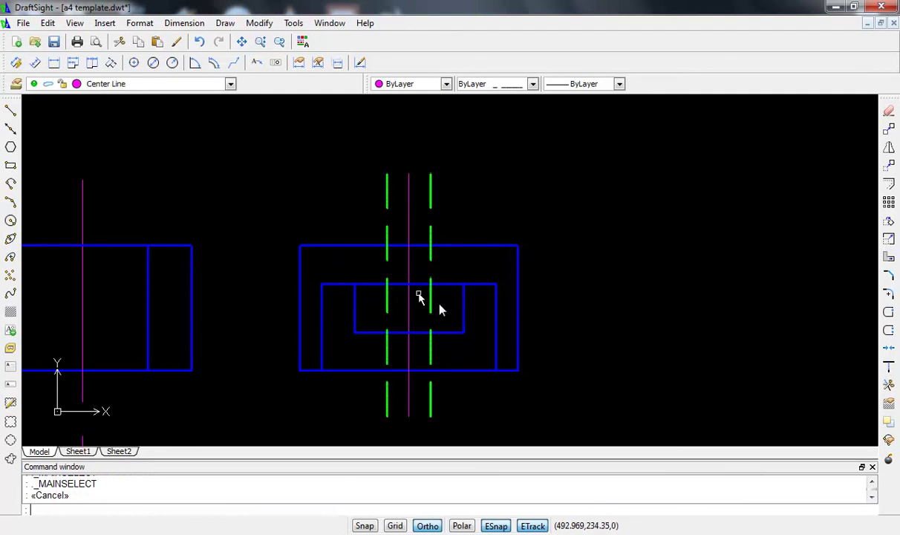
- Trim both green lines above, inside and below the rectangles, keeping only the keyway-to-bottom-edge segments
type("tr")
key("Return")
key("Return")
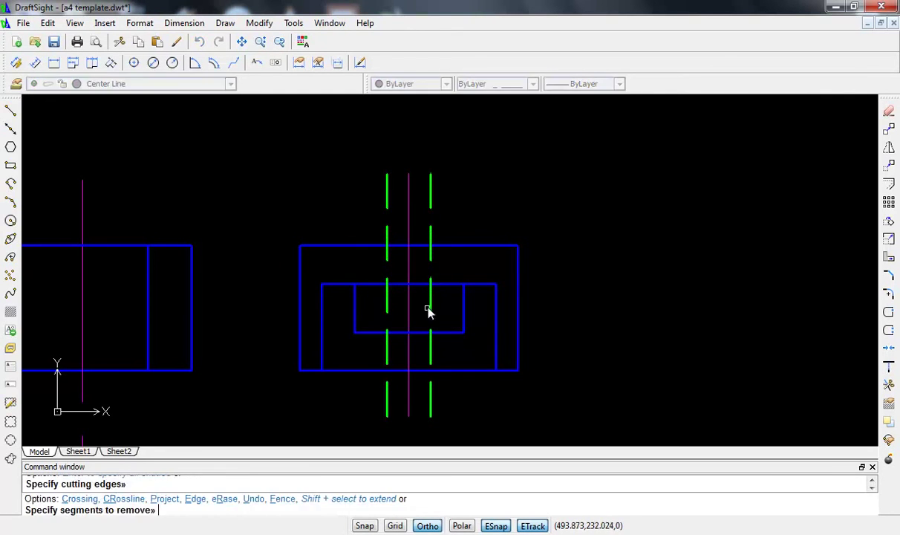
left_click(430, 201)
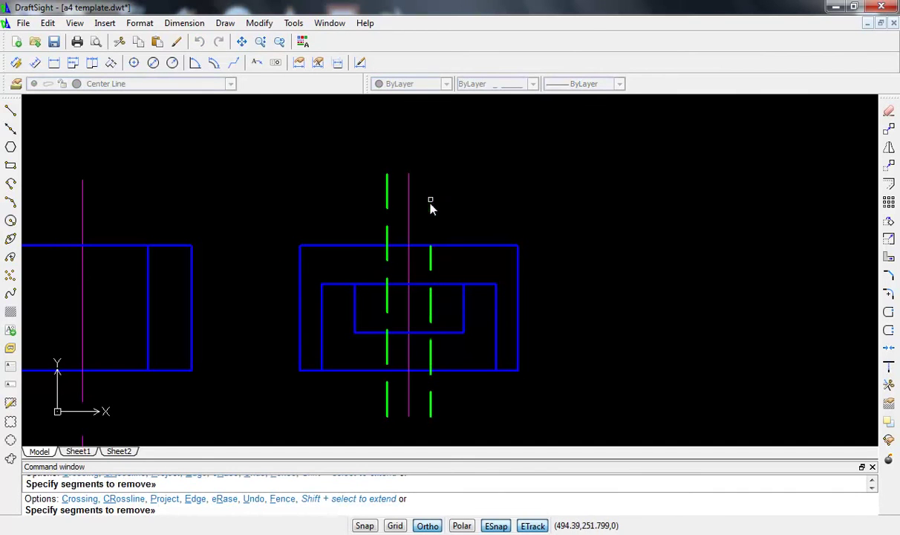
left_click(432, 268)
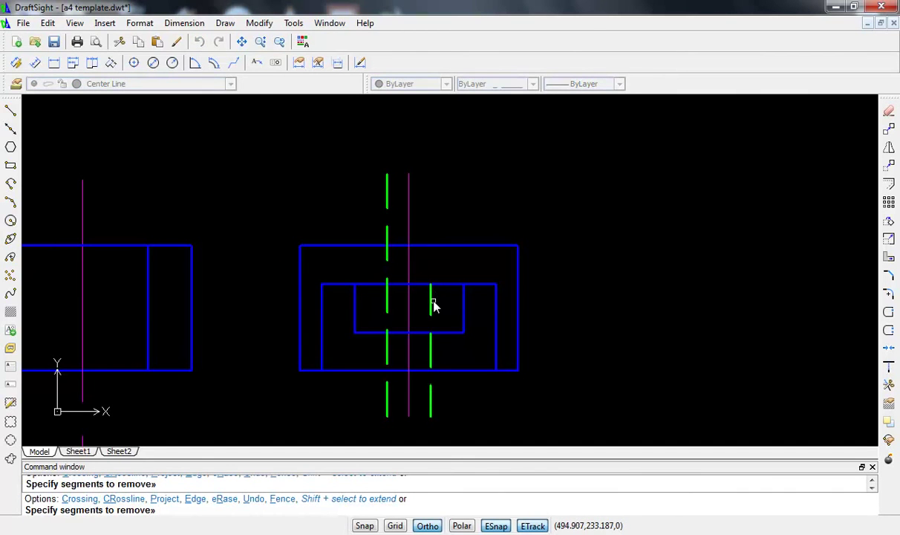
left_click(431, 304)
left_click(431, 404)
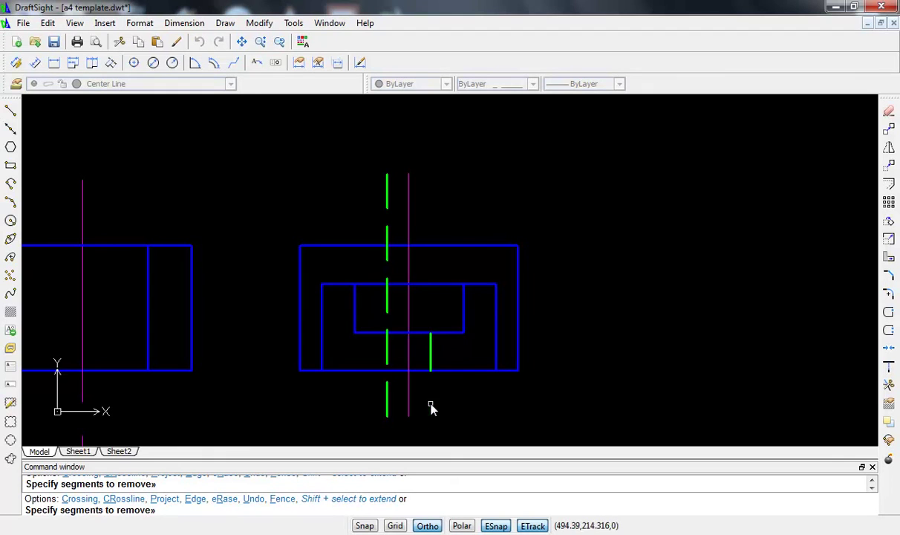
left_click(386, 198)
left_click(387, 258)
left_click(387, 300)
left_click(387, 405)
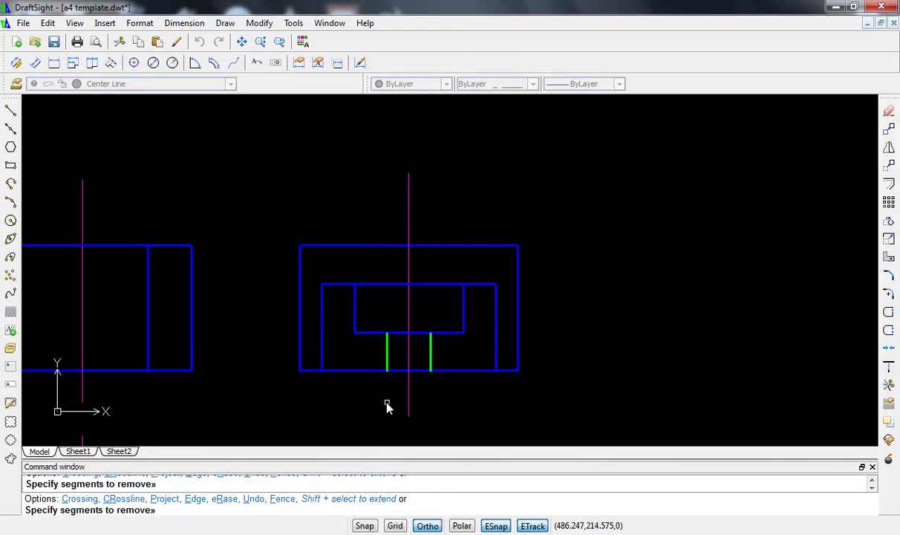
- Offset the centre line 2.5 to the right and to the left
key("Escape")
scroll(418, 265, "up", 2)
scroll(413, 261, "up", 2)
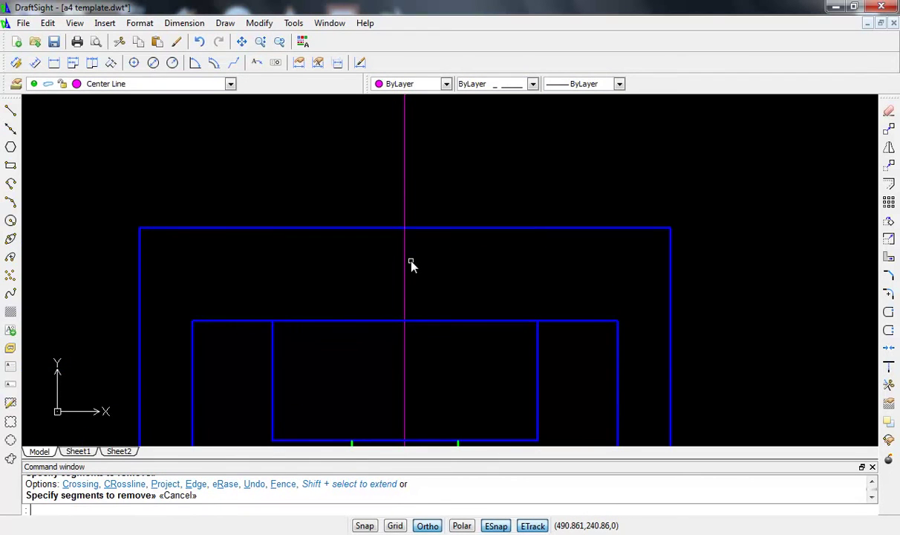
scroll(412, 265, "down", 2)
scroll(401, 251, "down", 1)
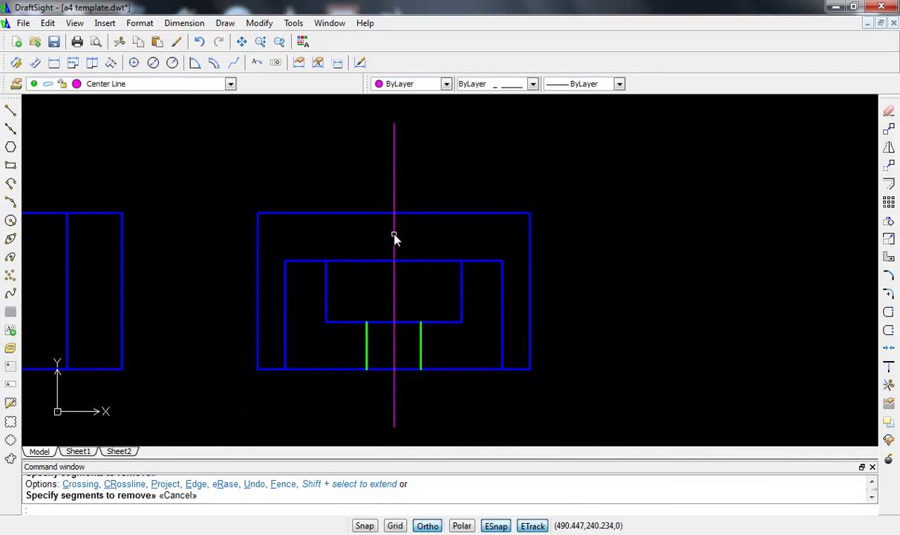
type("o")
key("Return")
type("2.5")
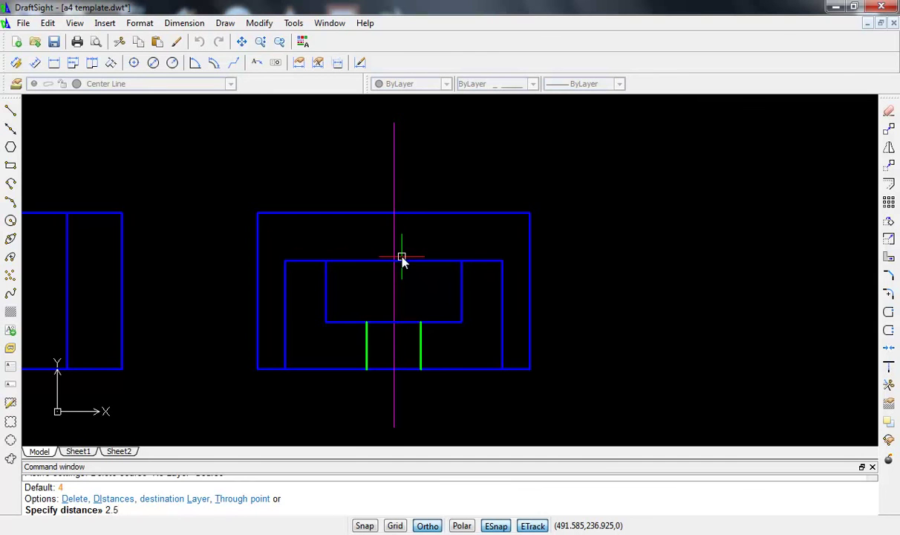
key("Return")
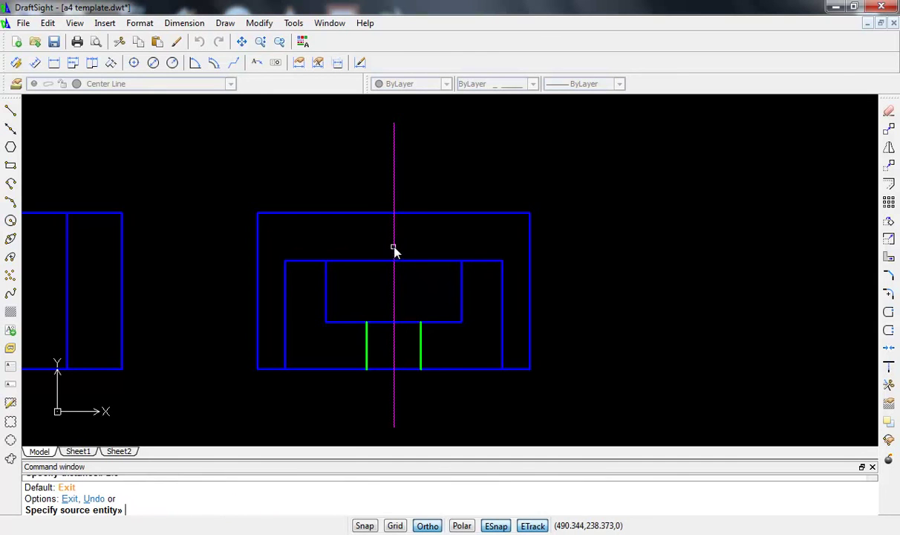
left_click(394, 249)
left_click(408, 241)
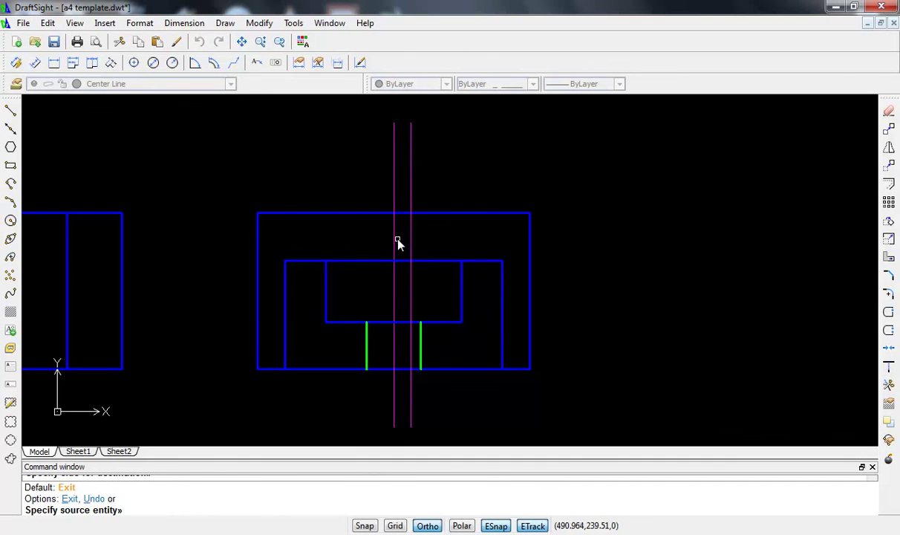
left_click(393, 241)
left_click(384, 239)
key("Escape")
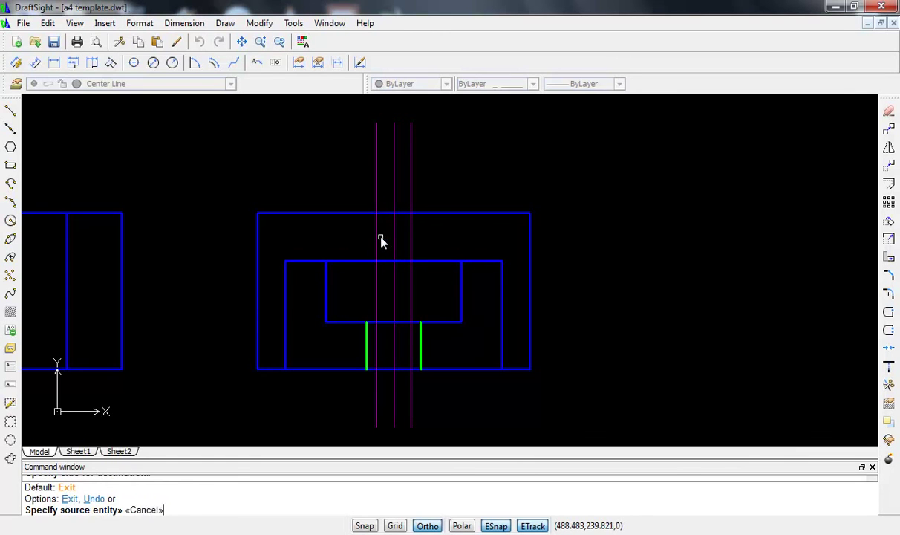
- Trim both 2.5 offset lines above and below the part's outer rectangle
type("tr")
key("Return")
key("Return")
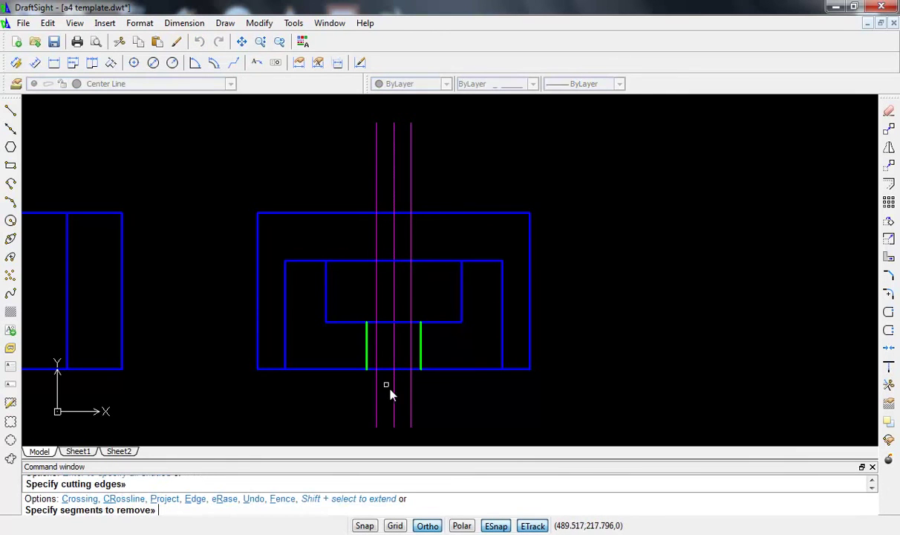
left_click(412, 402)
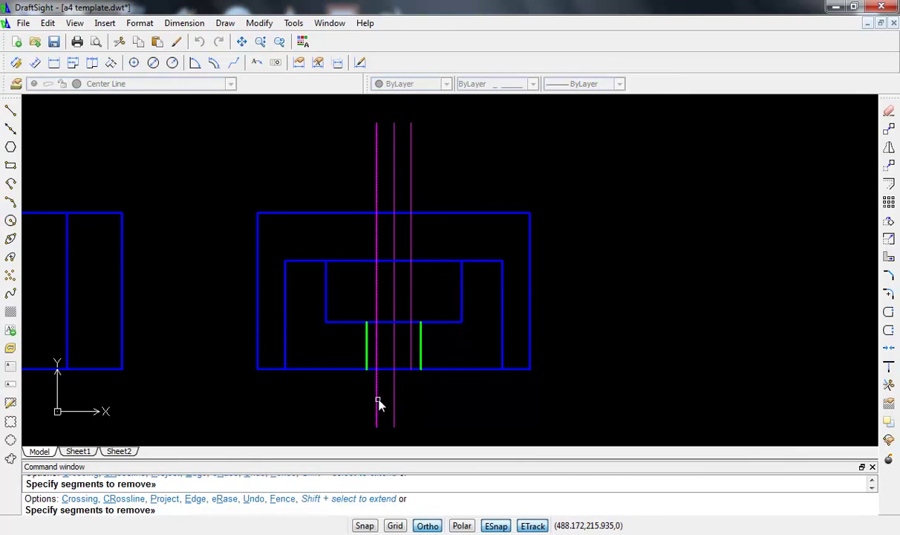
left_click(377, 403)
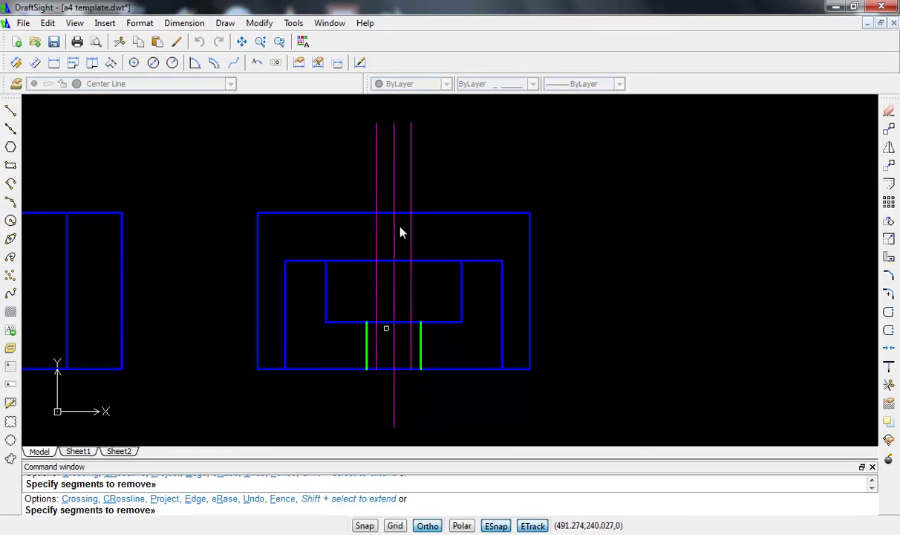
left_click(378, 188)
left_click(412, 189)
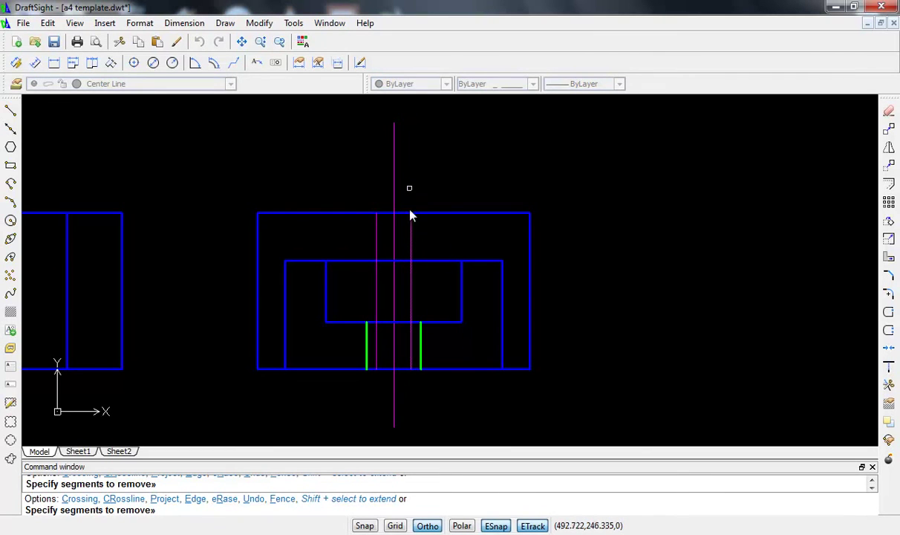
key("Escape")
- Put the two trimmed 2.5 offset lines on the Hidden layer
left_click(411, 233)
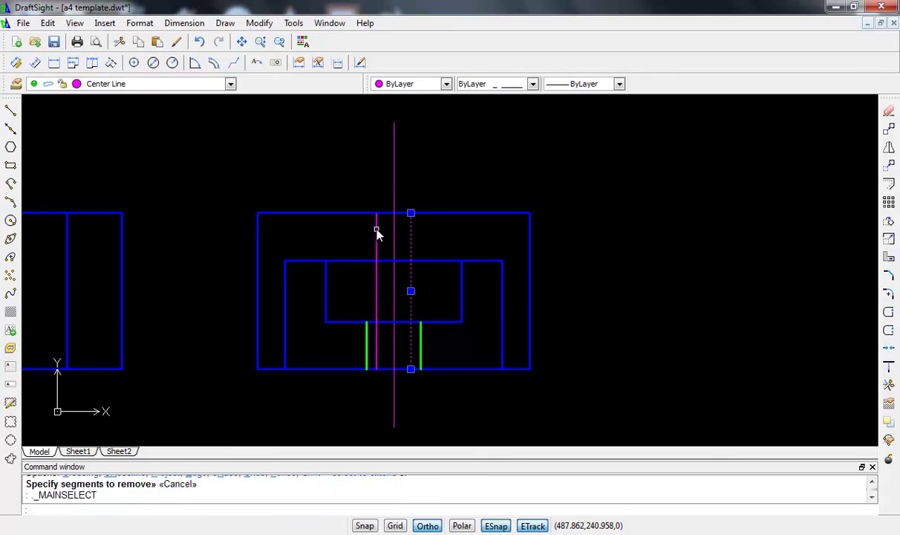
left_click(377, 232)
left_click(156, 84)
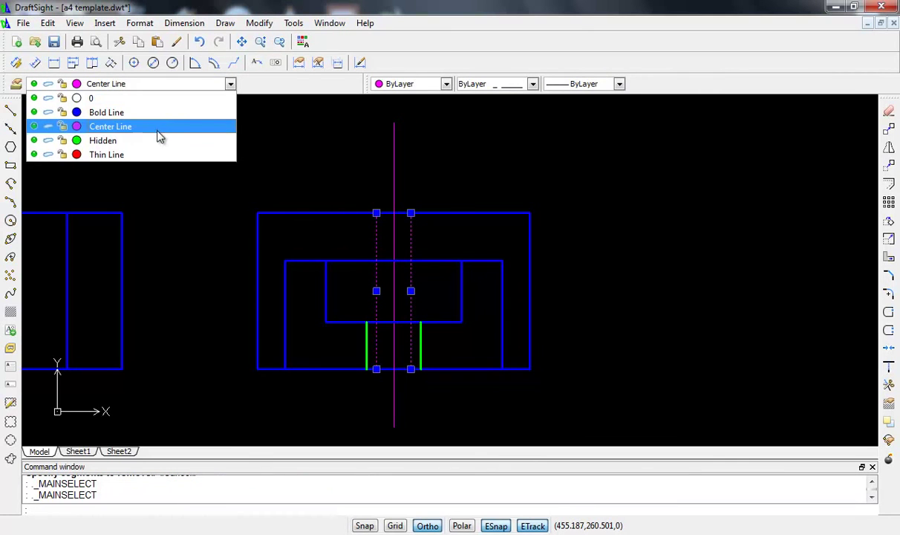
left_click(156, 141)
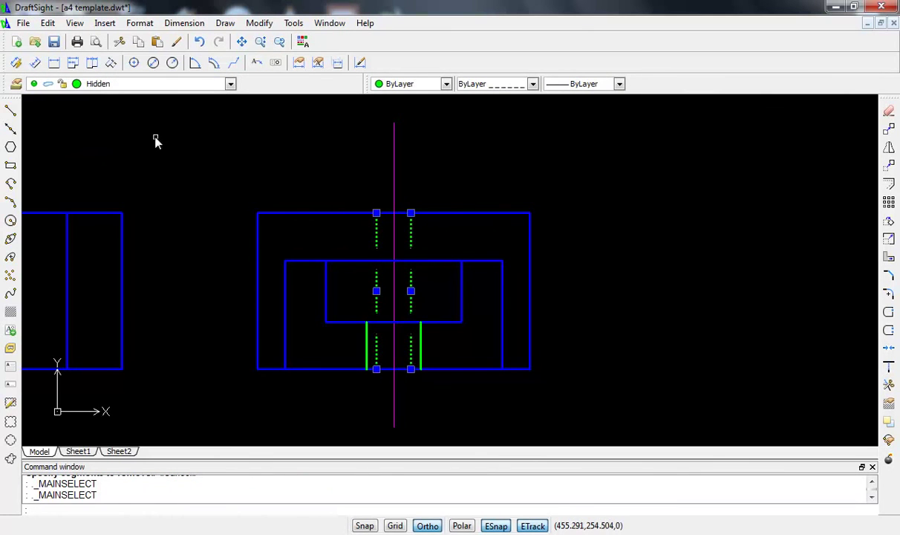
key("Escape")
- Offset the centre line 12 to the left and to the right
scroll(463, 276, "down", 1)
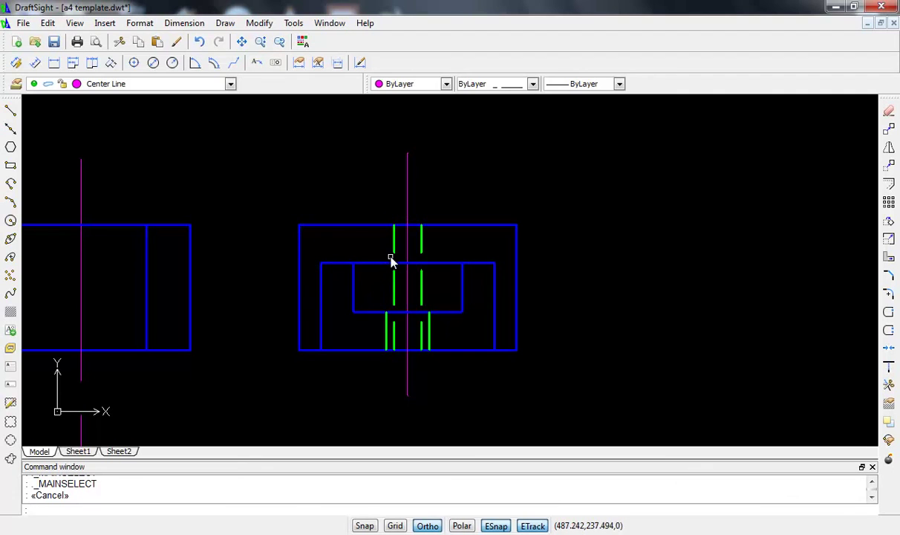
type("o")
key("Return")
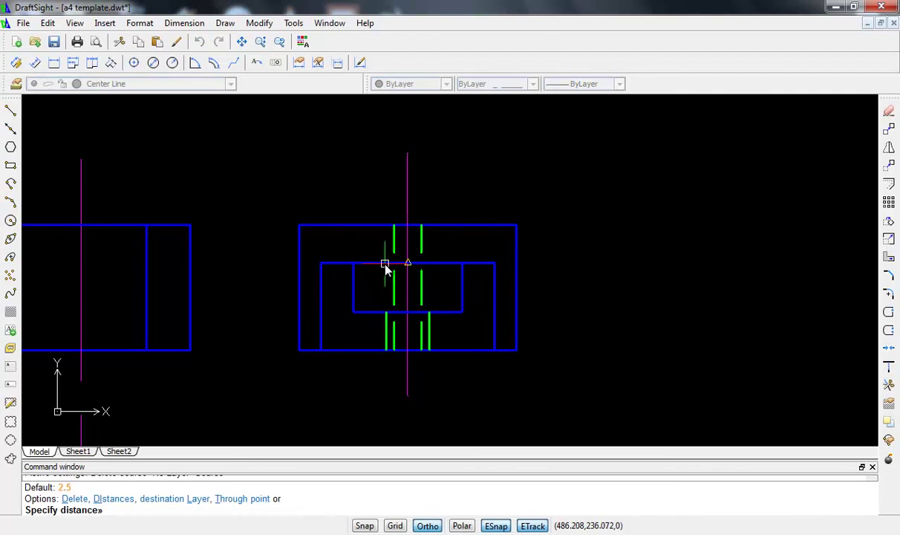
key("Return")
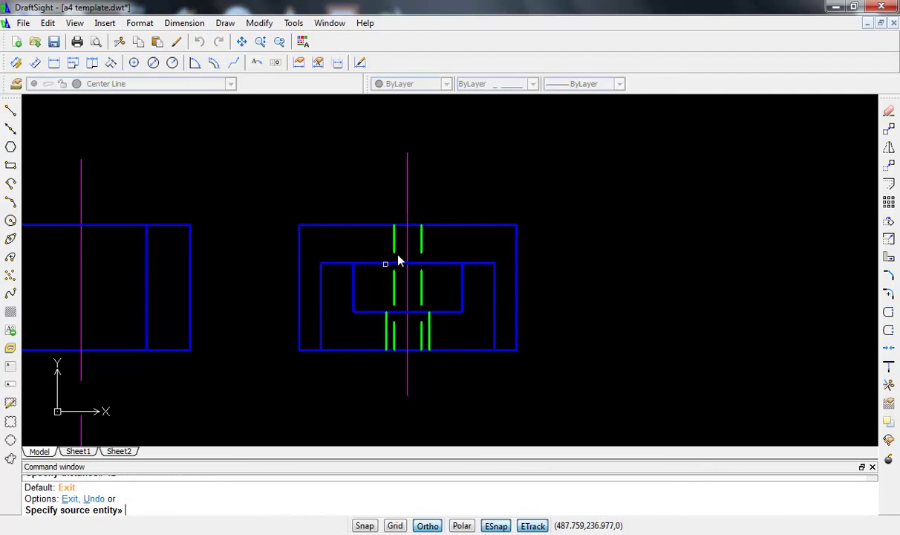
left_click(408, 243)
left_click(349, 242)
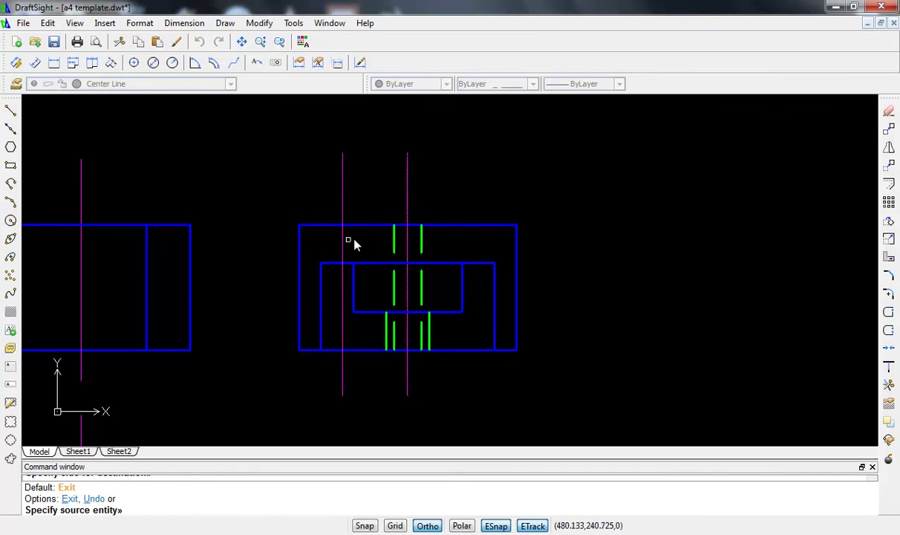
left_click(407, 243)
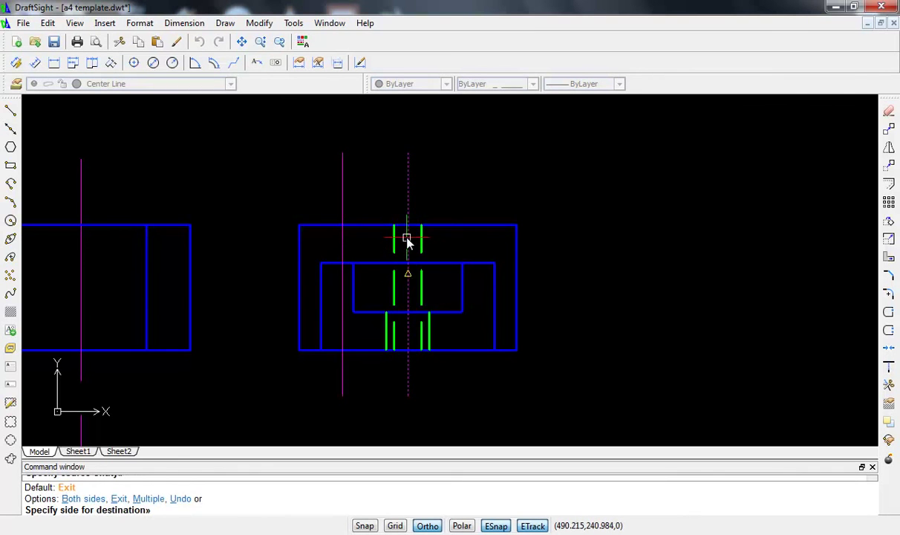
left_click(475, 245)
key("Escape")
- Trim the two 12-offset lines above and below the part
type("tr")
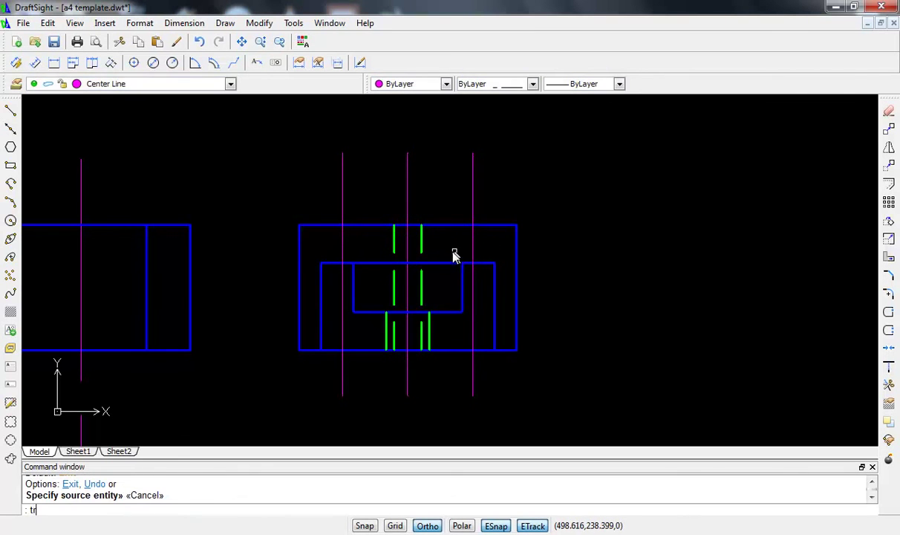
key("Return")
key("Return")
left_click(342, 187)
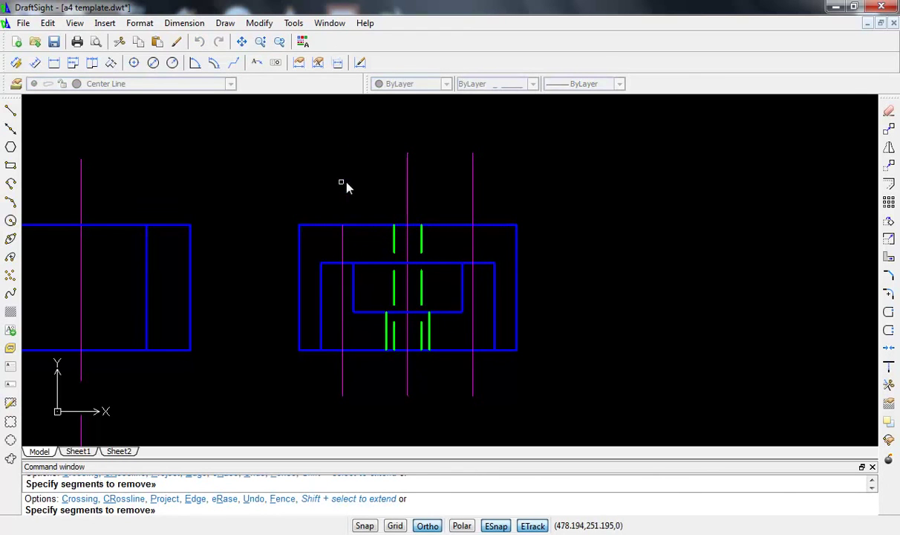
left_click(472, 199)
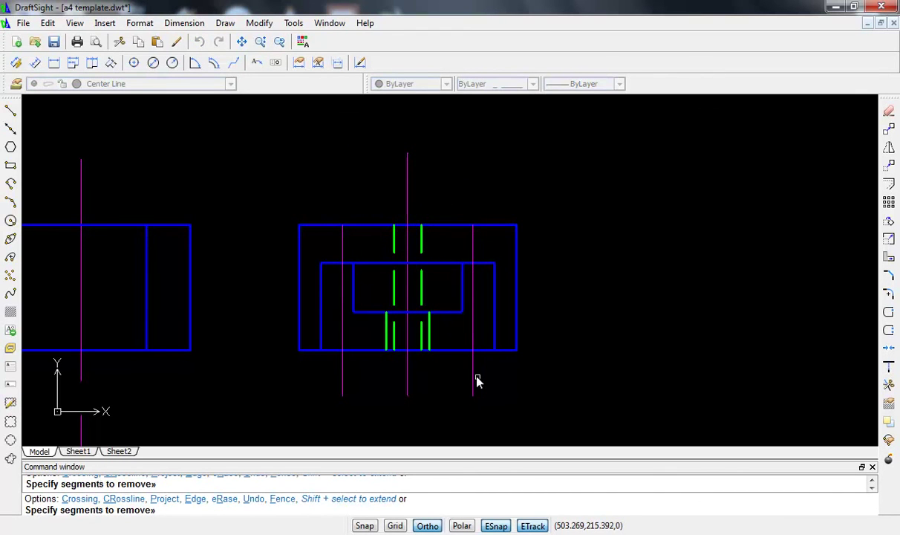
left_click(341, 376)
key("Escape")
- Move both 12-offset lines onto the Hidden layer
left_click(342, 249)
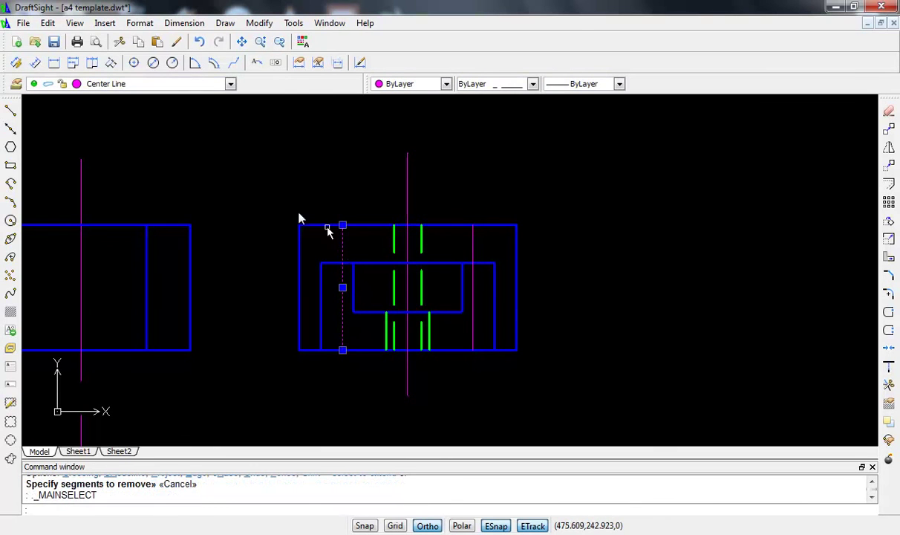
left_click(473, 244)
left_click(146, 87)
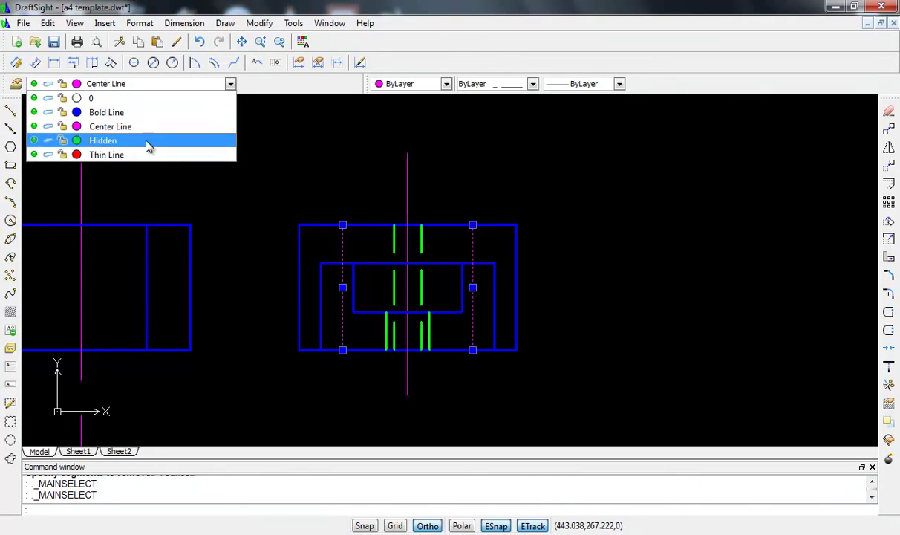
left_click(147, 140)
key("Escape")
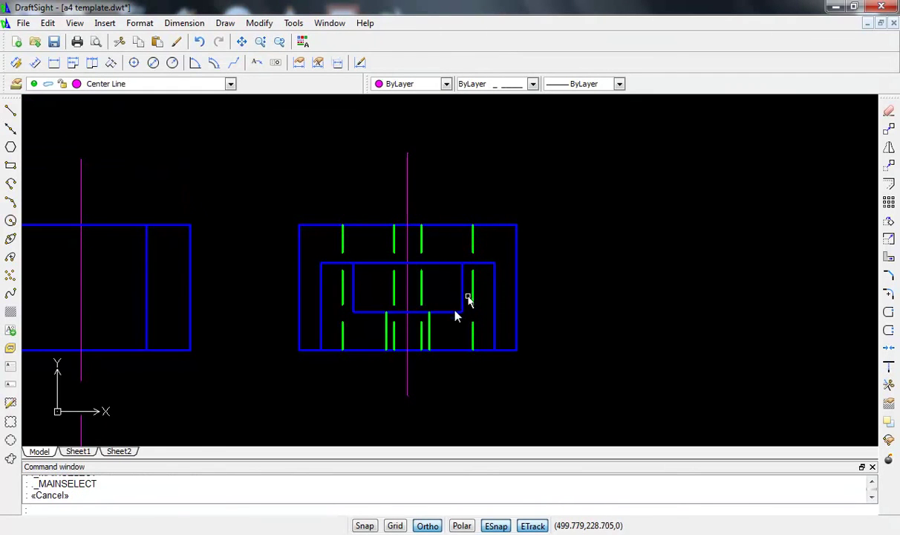
scroll(455, 314, "down", 2)
- Pan and zoom to the section view and open Hatch / Fill showing the ANSI31 pattern
mouse_move(405, 353)
middle_mouse_down()
mouse_move(388, 275)
mouse_move(401, 206)
mouse_move(535, 233)
mouse_move(531, 257)
middle_mouse_up()
scroll(197, 199, "up", 2)
scroll(201, 207, "up", 2)
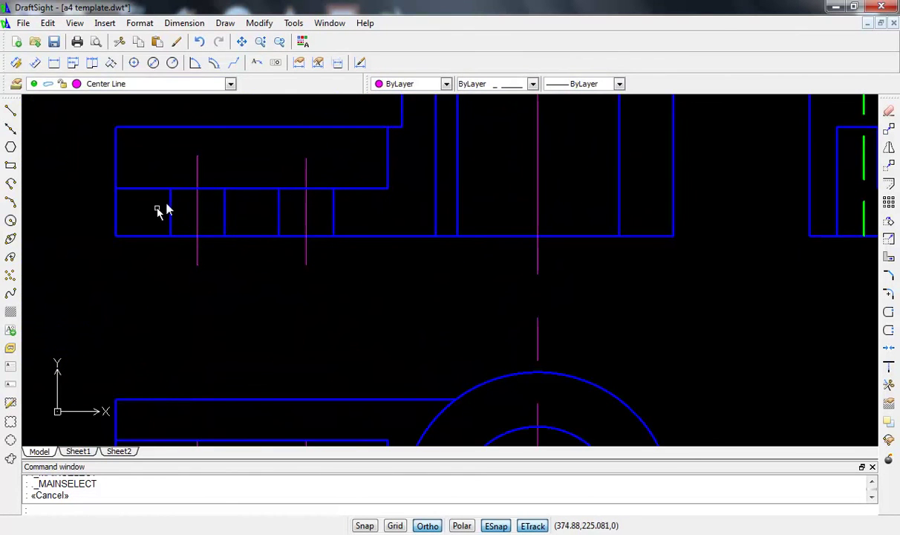
left_click(20, 319)
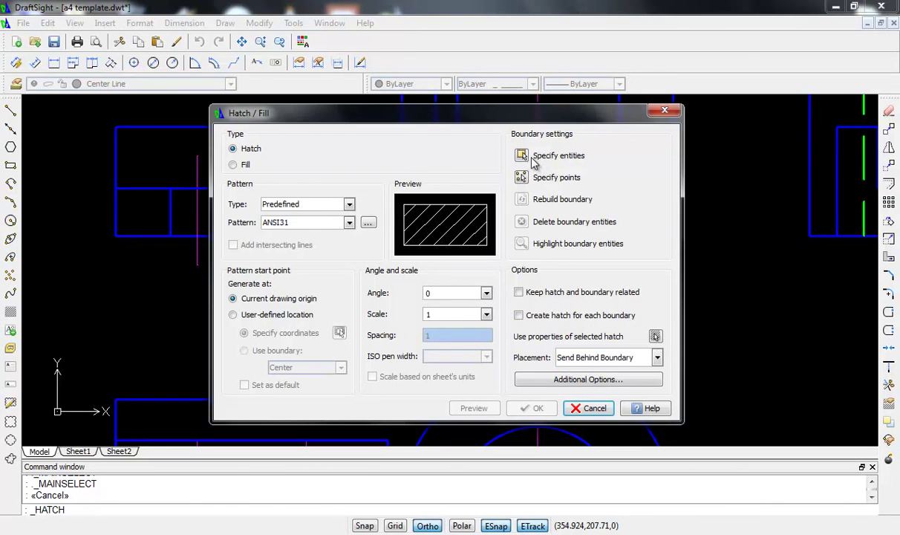
- Pick three lower cut regions of the sectioned front view as hatch areas
left_click(655, 338)
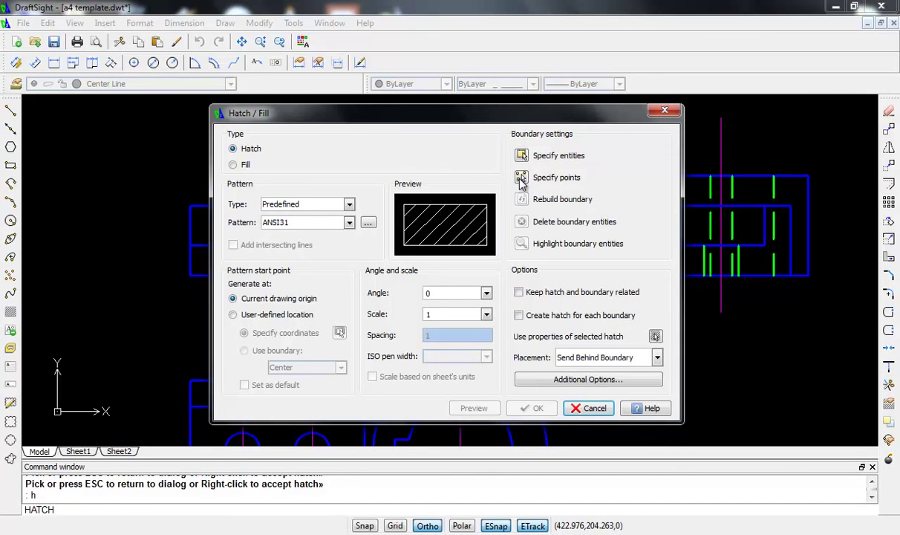
left_click(520, 178)
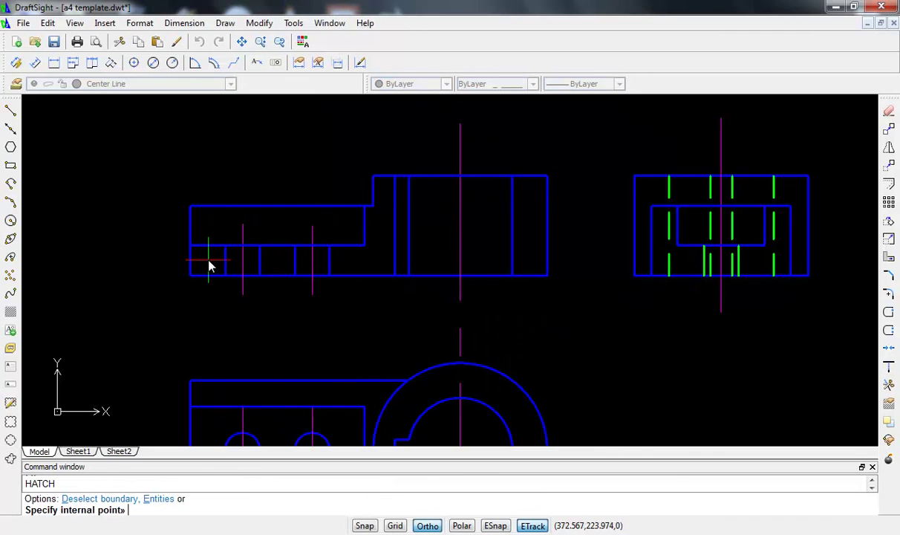
left_click(208, 261)
left_click(282, 266)
left_click(371, 263)
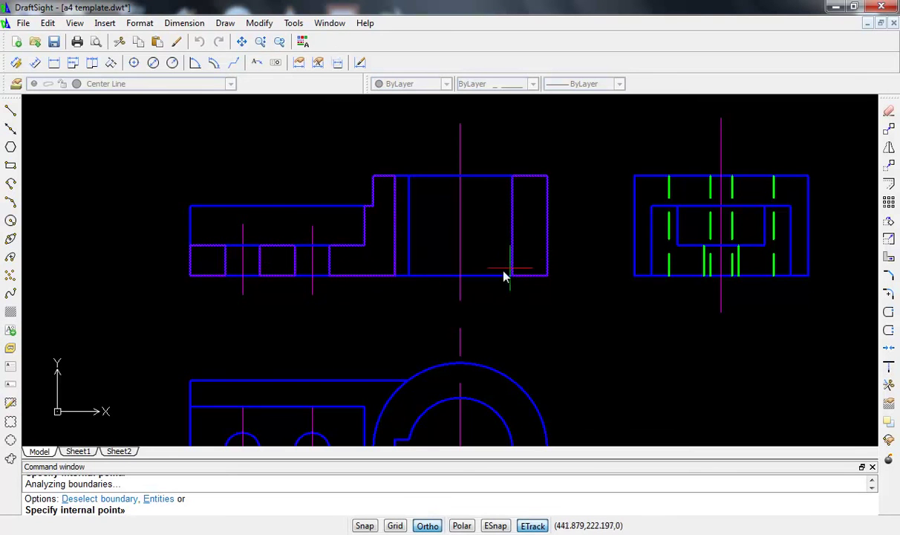
scroll(409, 252, "up", 3)
scroll(312, 257, "up", 1)
middle_click_drag(245, 274, 433, 288)
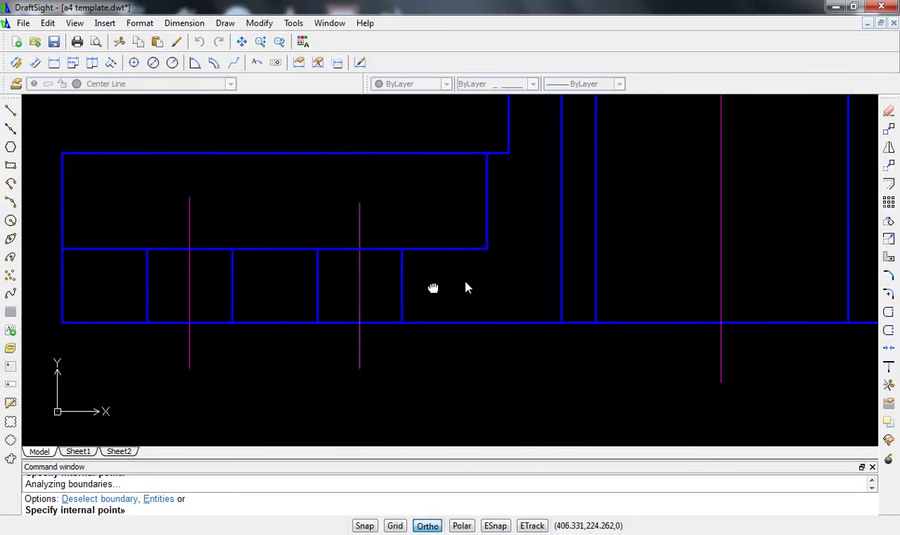
scroll(405, 287, "down", 1)
scroll(404, 288, "down", 1)
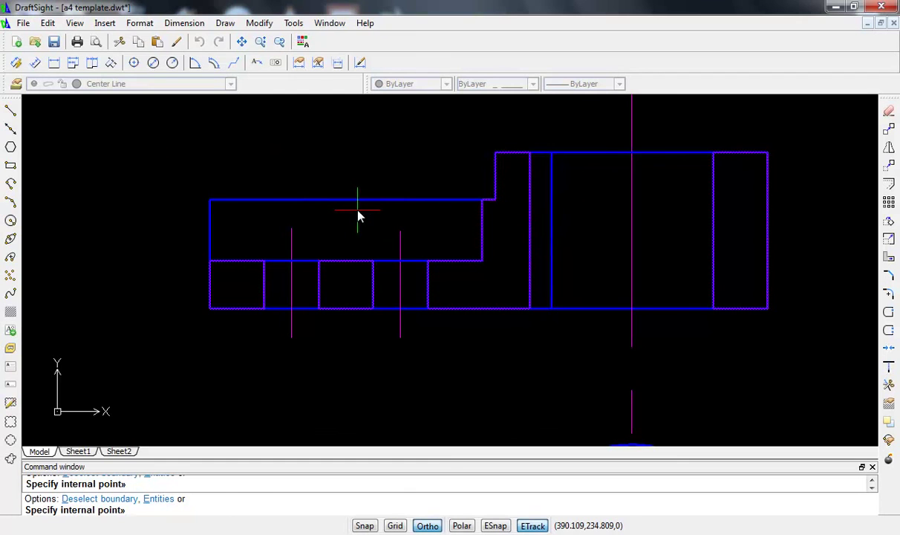
- Cancel the unfinished hatch and show the drawing's layer list
key("Escape")
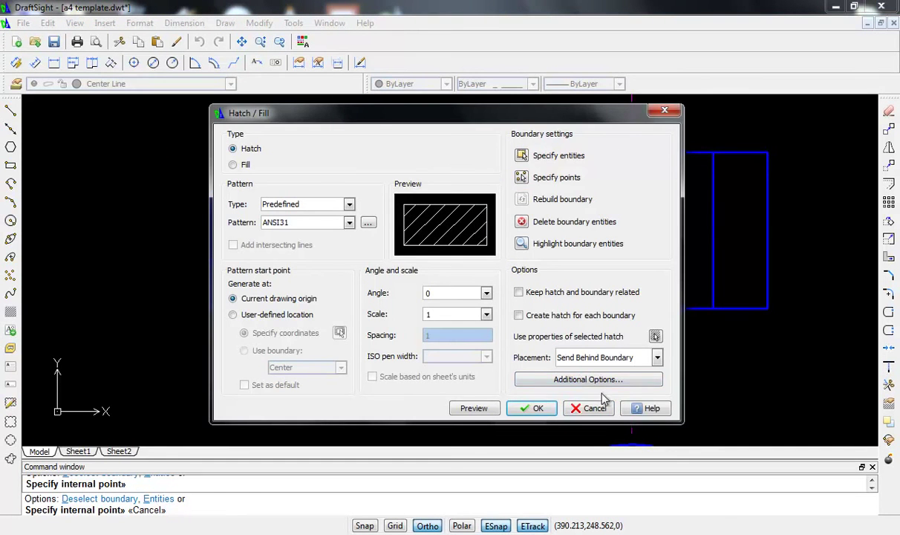
left_click(590, 407)
left_click(158, 85)
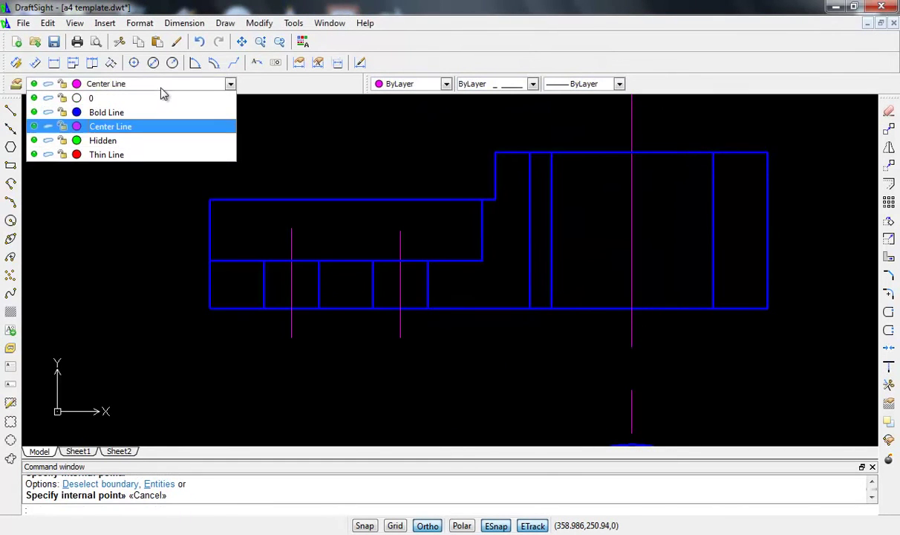
- Make Thin Line the current layer and pick the front view's four cut regions for hatching
left_click(130, 154)
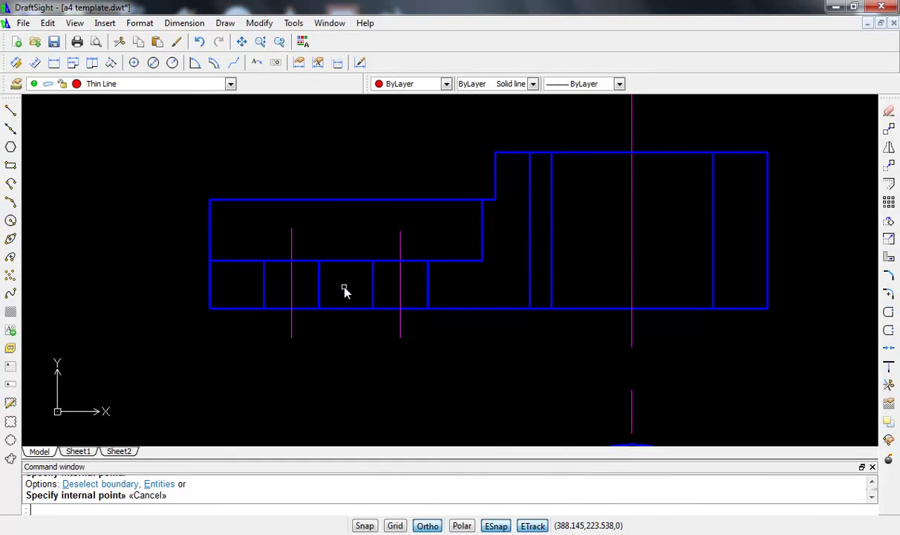
left_click(450, 509)
type("h")
key("Return")
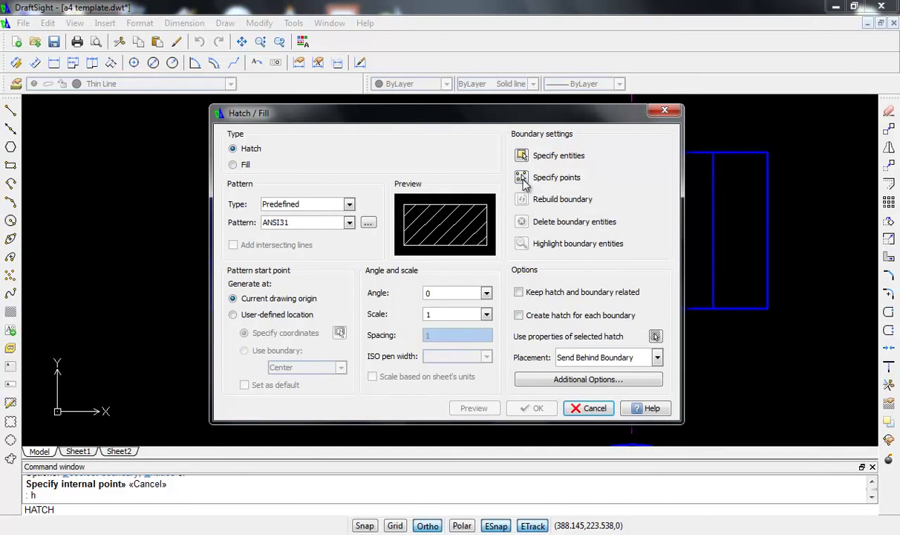
left_click(524, 177)
left_click(249, 281)
left_click(364, 285)
left_click(460, 288)
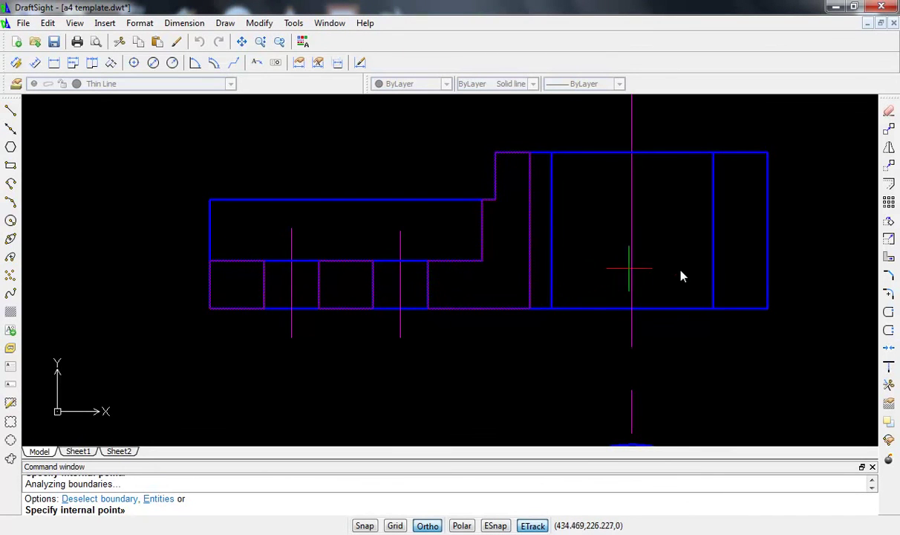
left_click(739, 267)
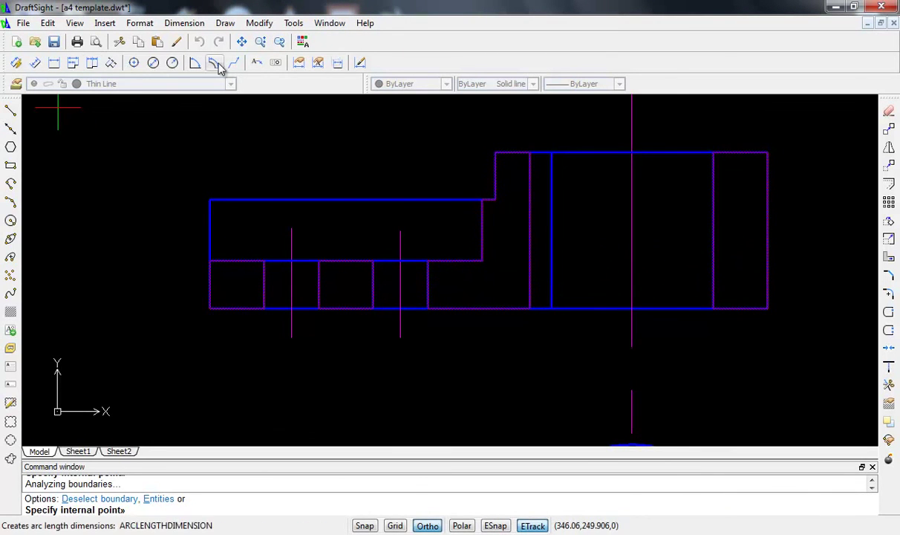
- Preview and accept the red ANSI31 hatch, then clear the leftover prompt
key("Return")
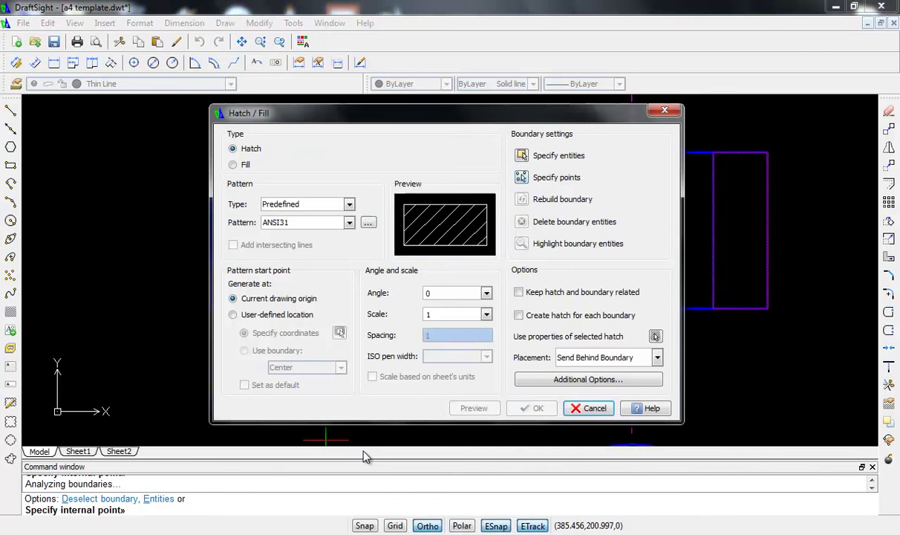
left_click(488, 407)
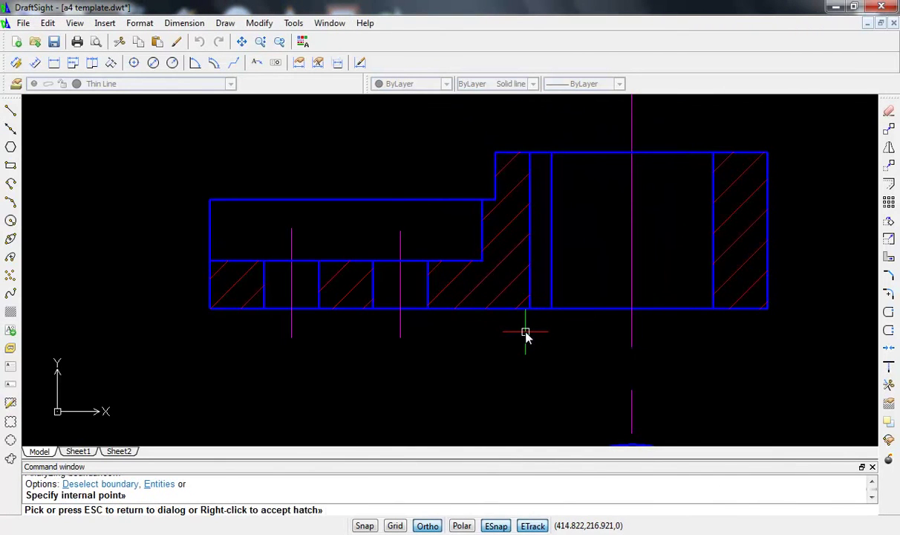
right_click(526, 335)
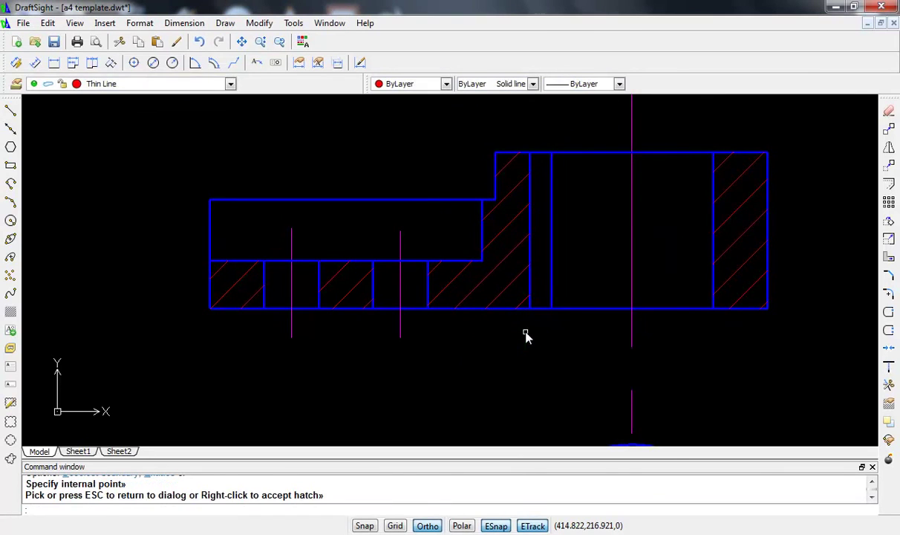
right_click(451, 315)
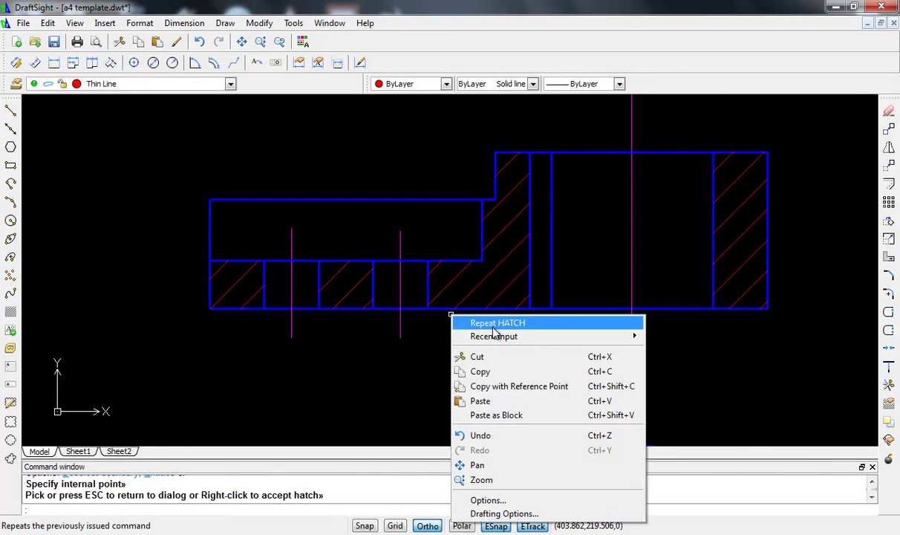
left_click(411, 364)
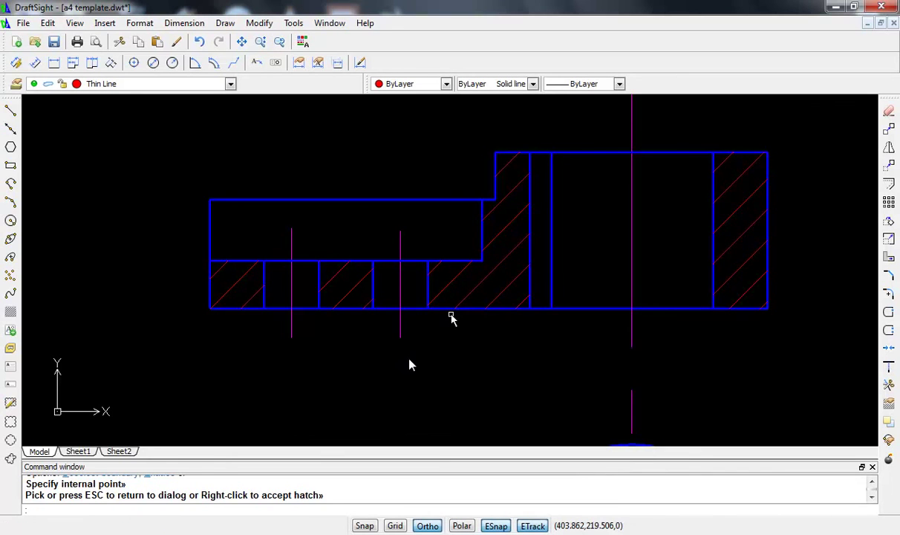
right_click(420, 377)
left_click(417, 379)
key("Escape")
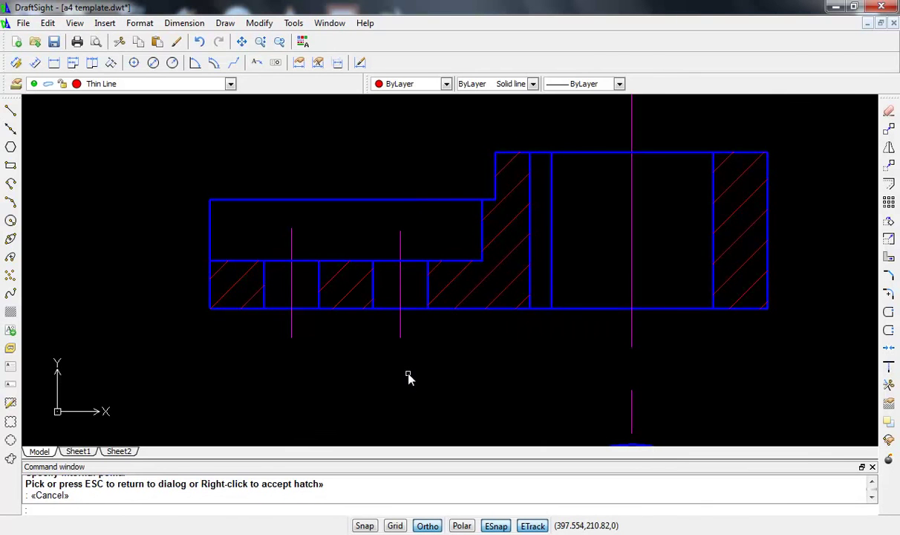
- Set all lines of the three views to ByBlock colour so they display white
scroll(465, 283, "down", 3)
scroll(441, 241, "down", 1)
middle_click_drag(441, 241, 349, 180)
scroll(347, 209, "down", 1)
scroll(442, 222, "up", 1)
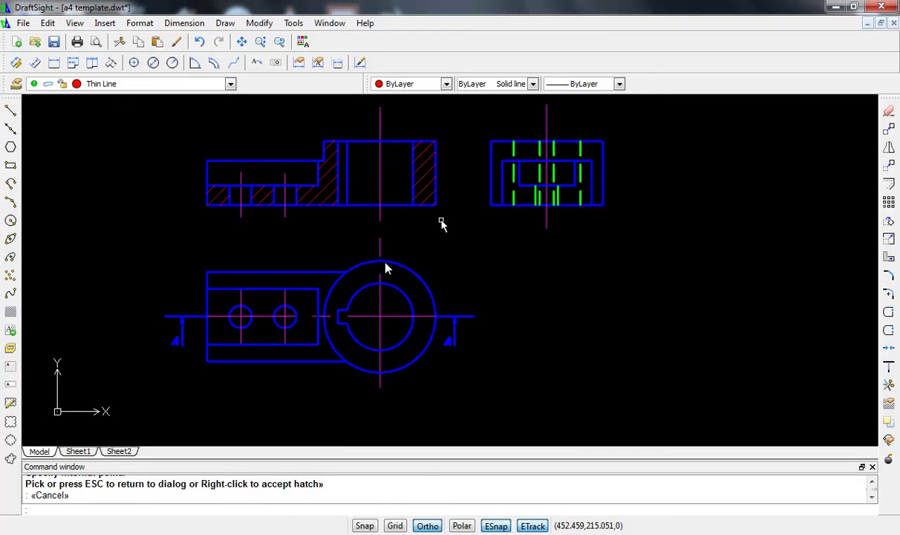
middle_click_drag(416, 256, 385, 265)
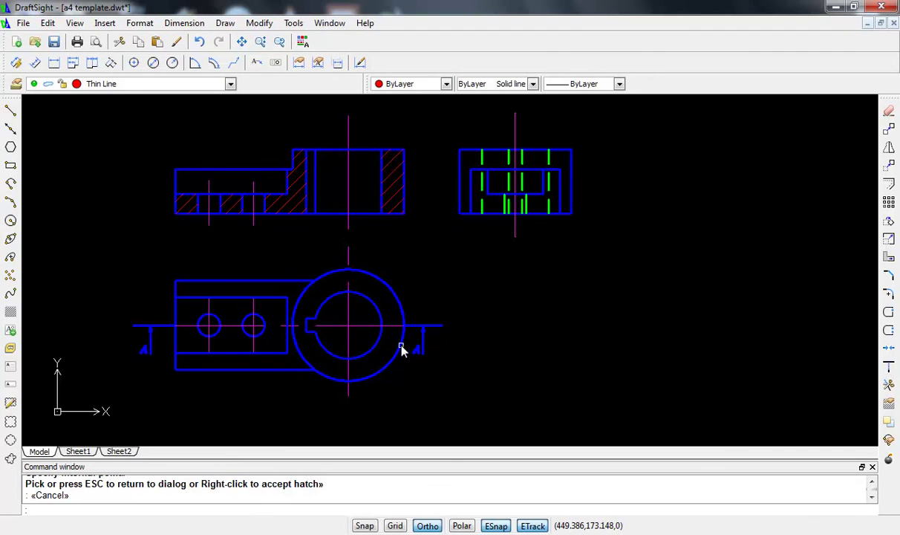
left_click(107, 111)
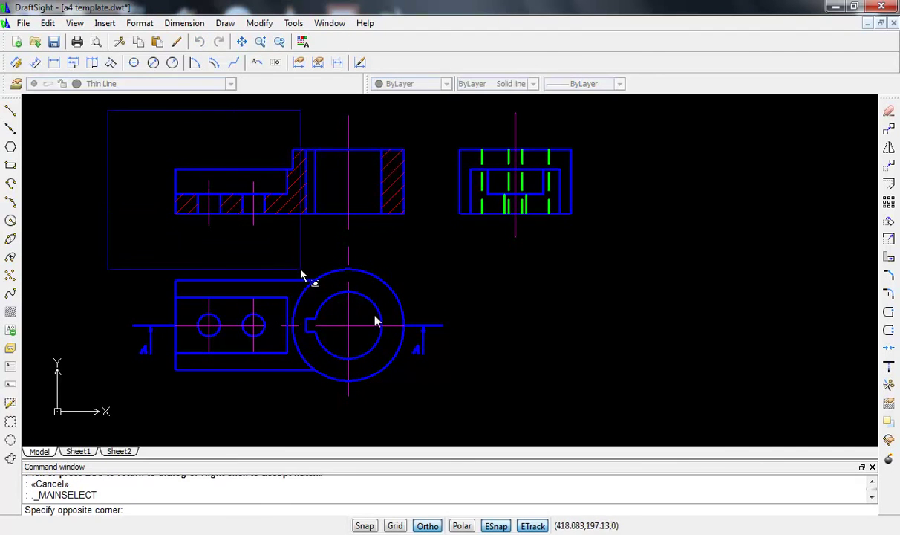
left_click(605, 406)
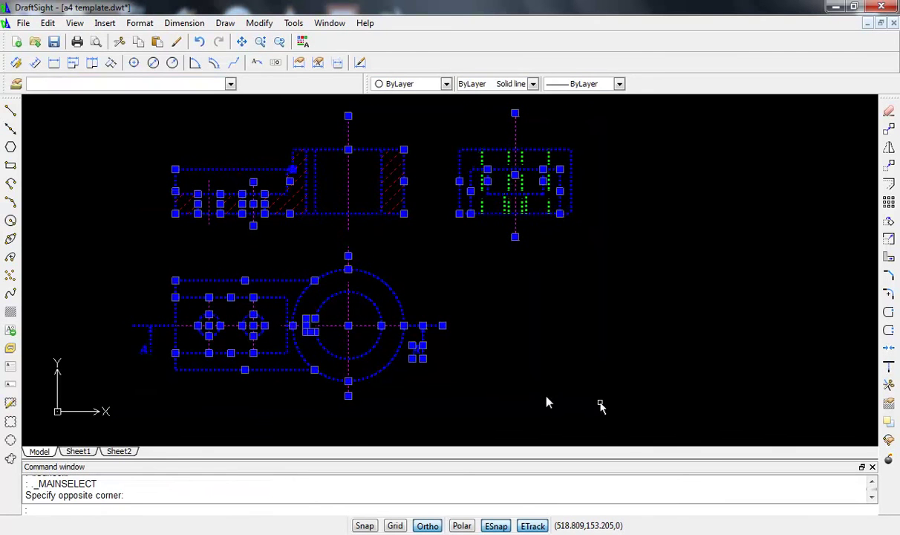
left_click(434, 88)
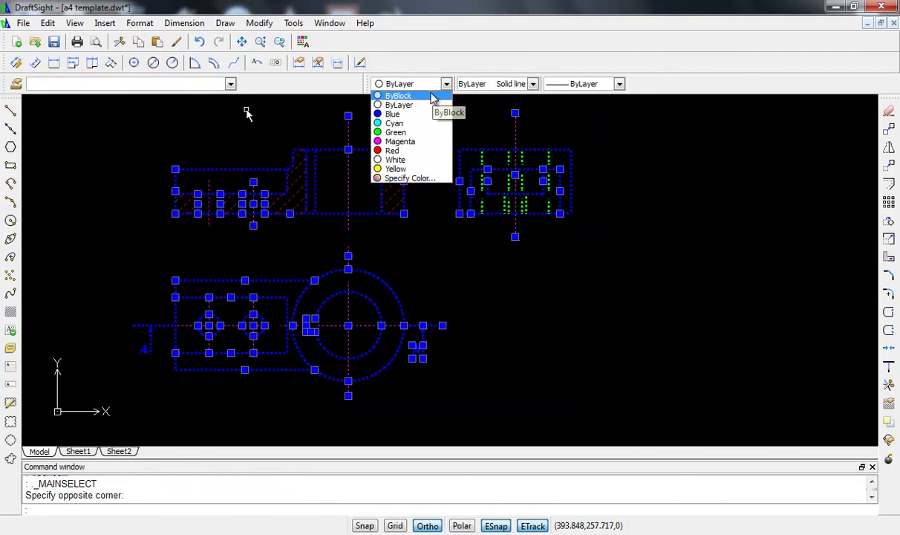
left_click(432, 94)
key("Escape")
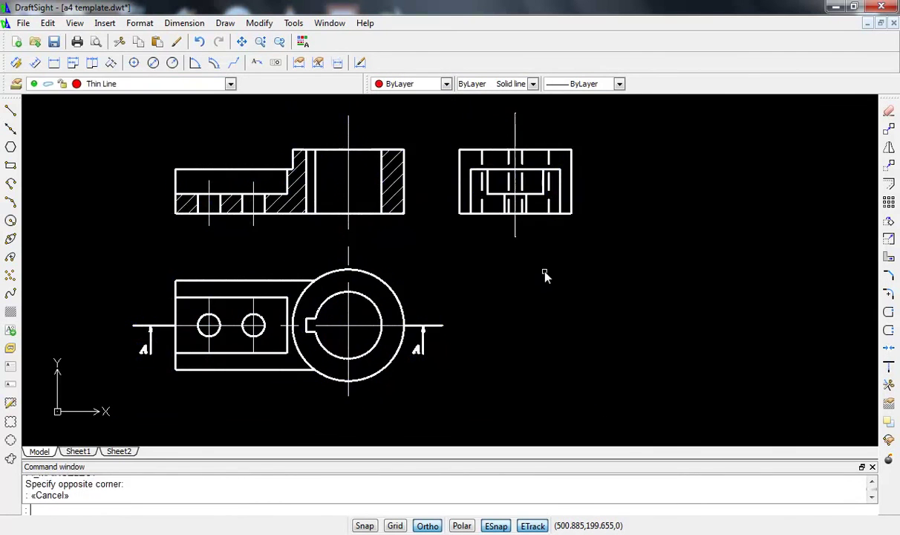
- Window-select every entity of the drawing and start moving it
scroll(219, 201, "down", 2)
scroll(217, 202, "down", 1)
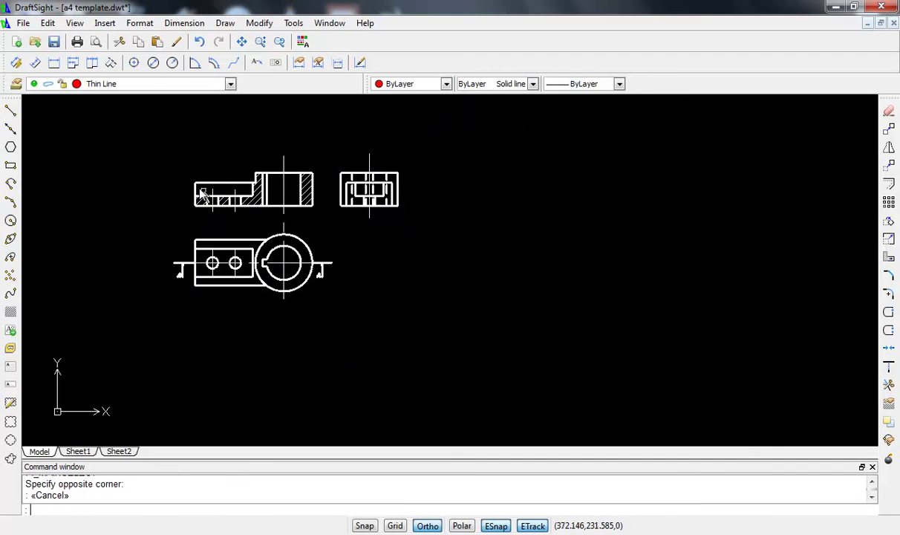
left_click(158, 133)
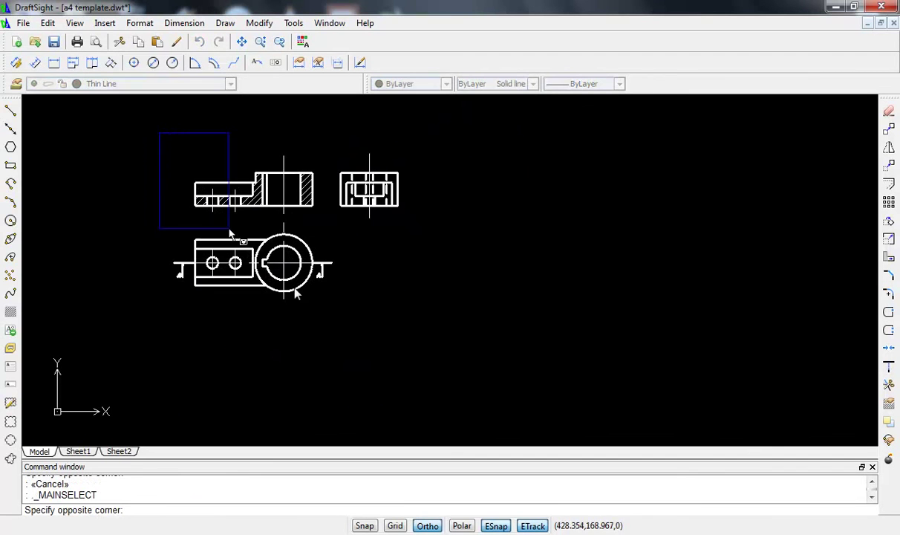
left_click(419, 327)
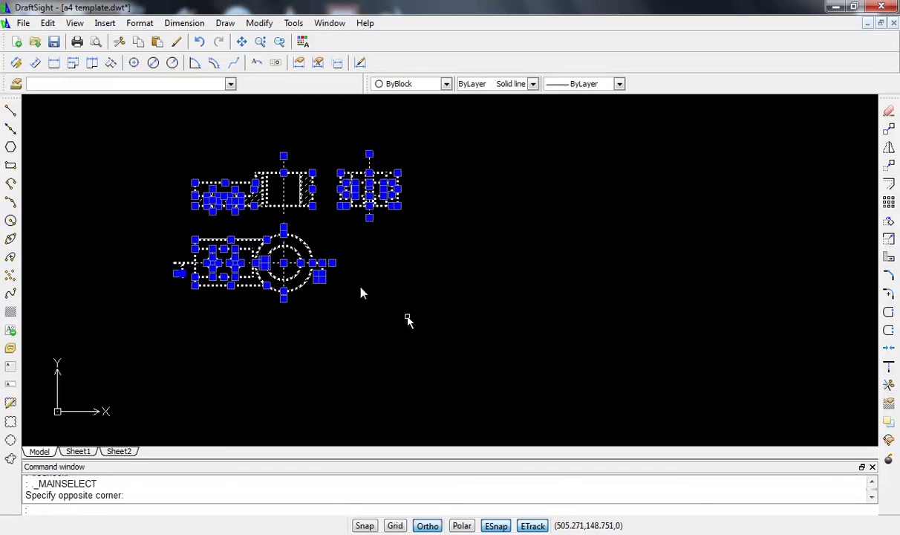
right_click(287, 201)
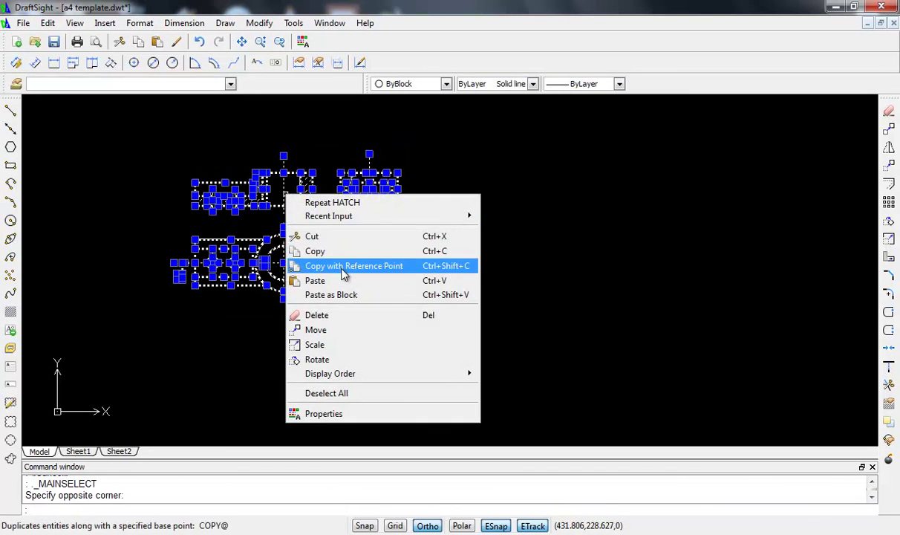
left_click(338, 331)
scroll(290, 223, "up", 2)
scroll(215, 185, "up", 2)
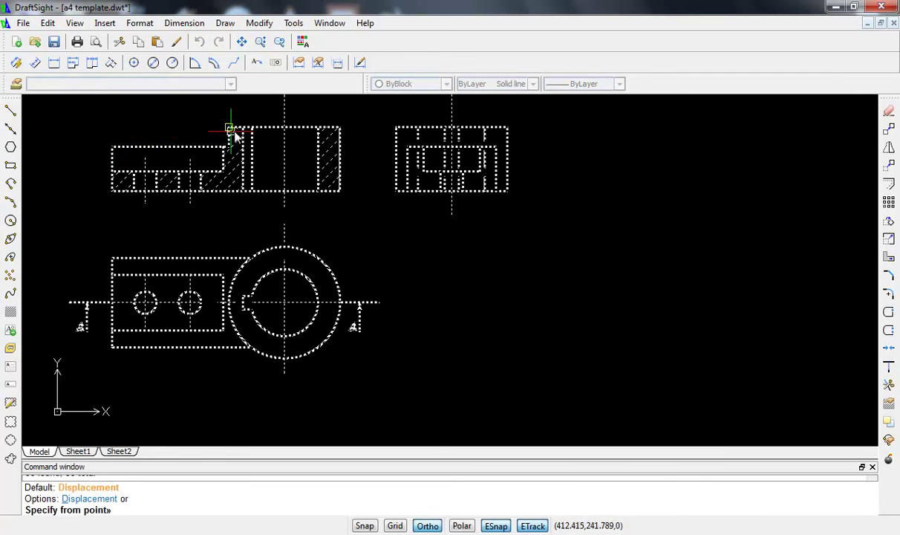
- Move the views from the side view's top-right corner into the A4 sheet with ortho off
left_click(507, 128)
scroll(416, 186, "down", 3)
scroll(407, 182, "down", 2)
middle_click_drag(407, 183, 664, 212)
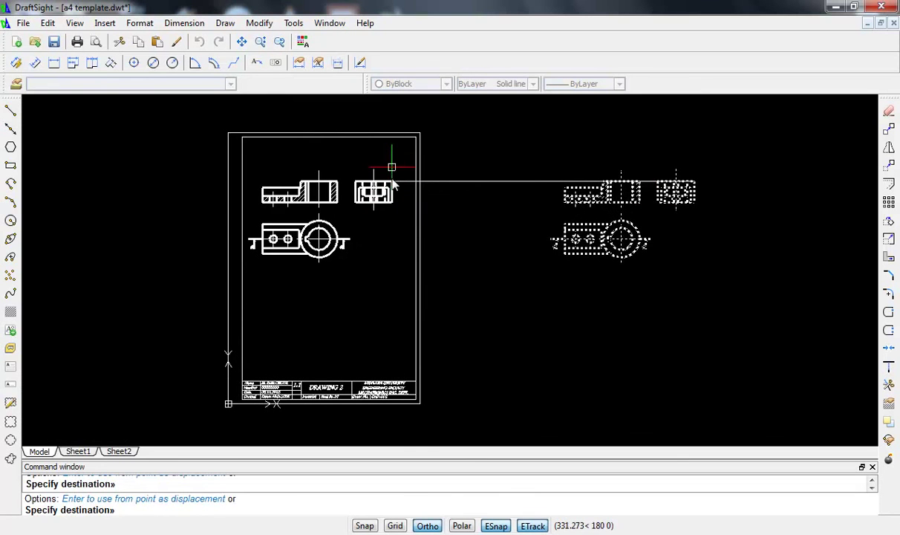
key("F8")
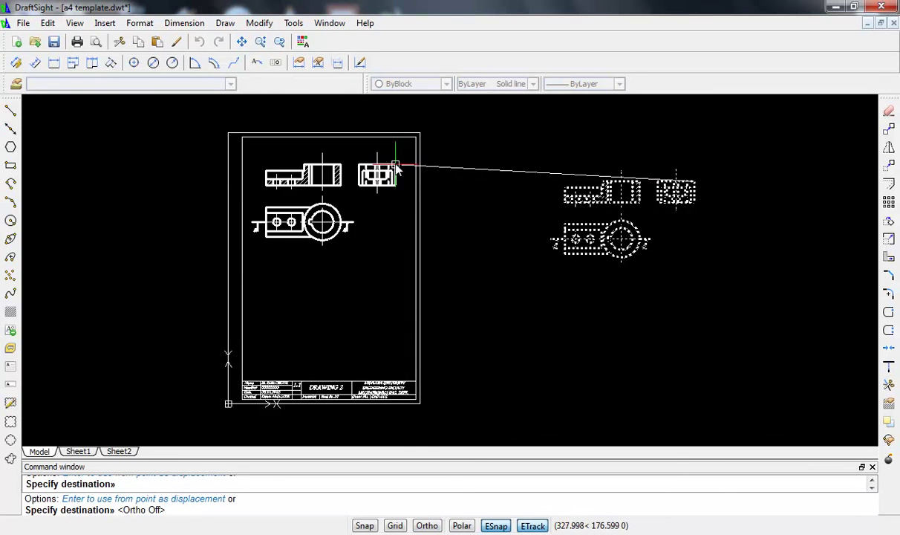
scroll(395, 167, "up", 3)
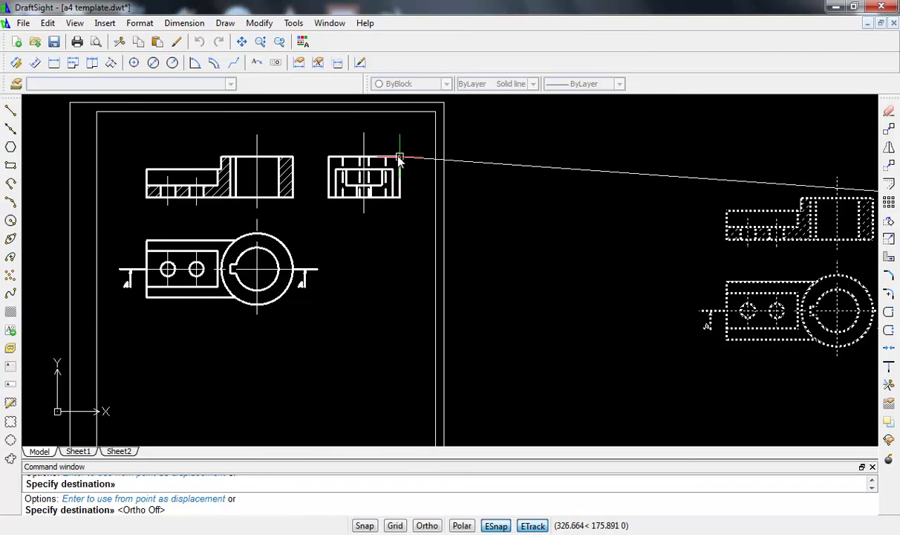
left_click(398, 160)
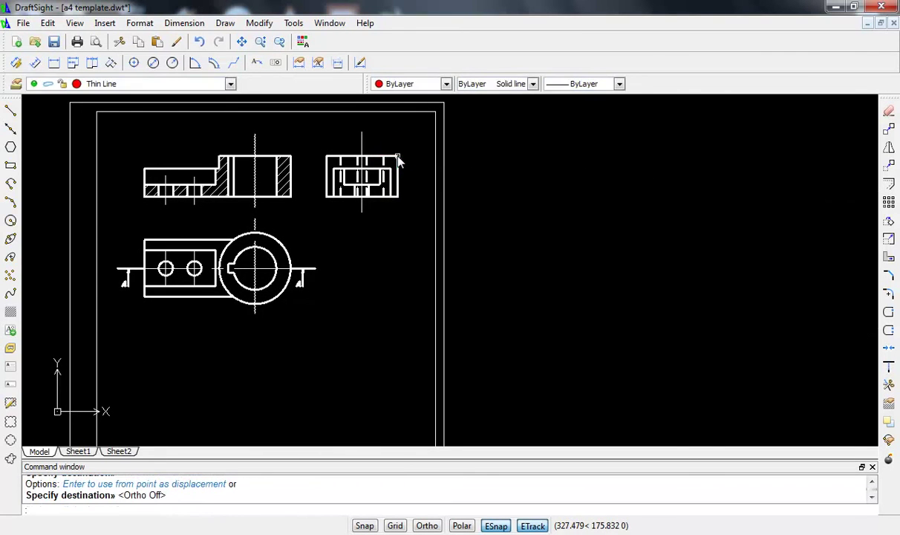
scroll(274, 160, "up", 3)
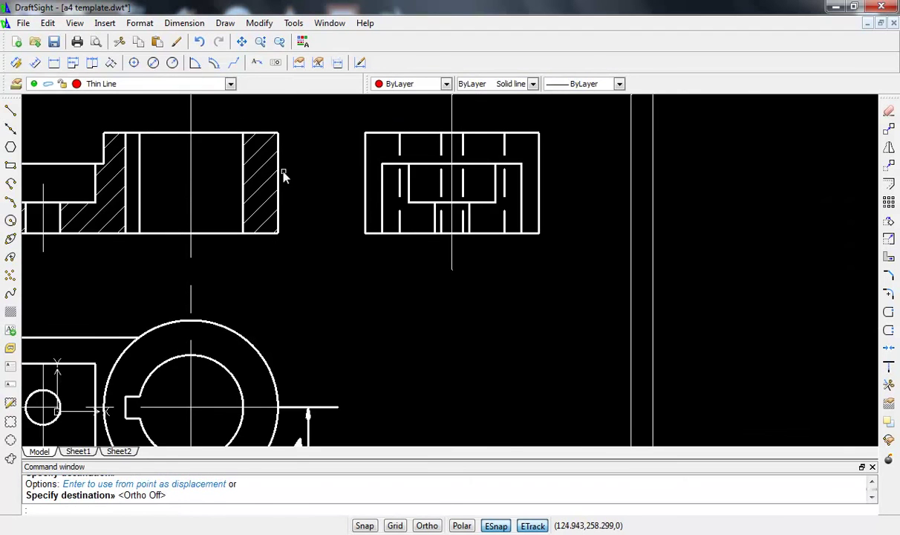
scroll(283, 175, "down", 1)
scroll(354, 205, "down", 1)
middle_click_drag(353, 205, 391, 227)
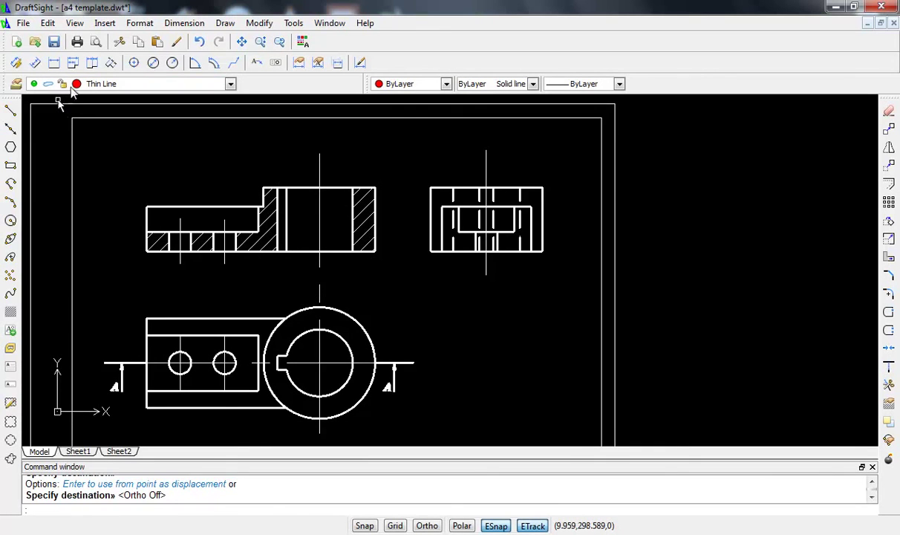
- Set the colour to ByBlock and add a vertical 23 dimension on the front view's right end
left_click(405, 85)
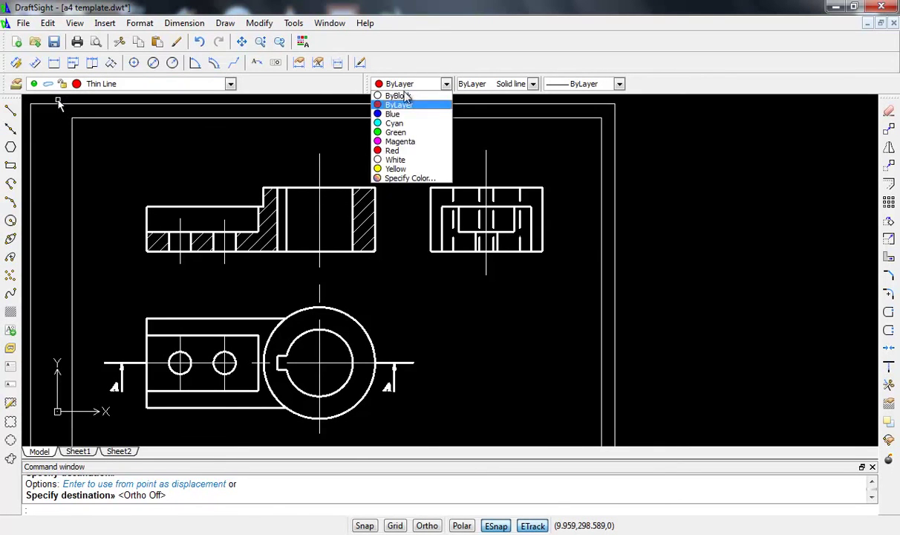
left_click(398, 97)
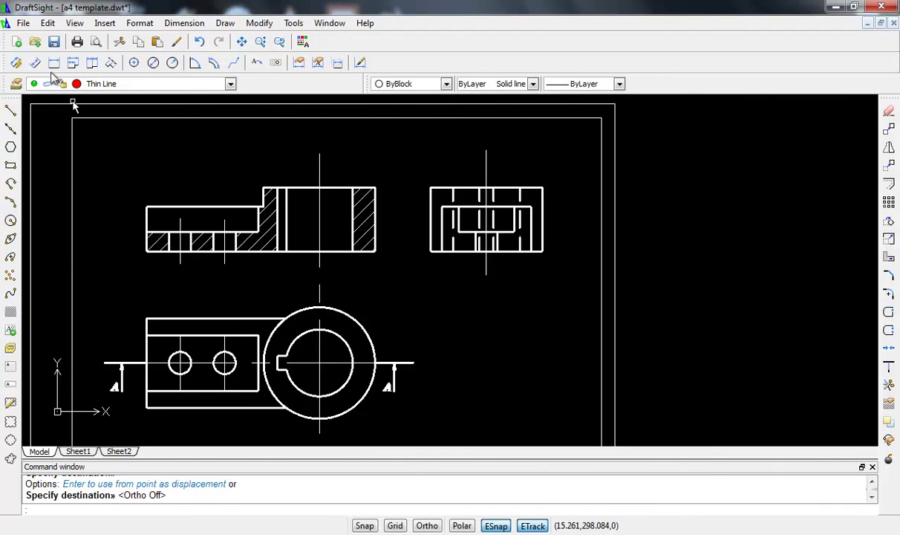
left_click(54, 63)
scroll(333, 176, "up", 5)
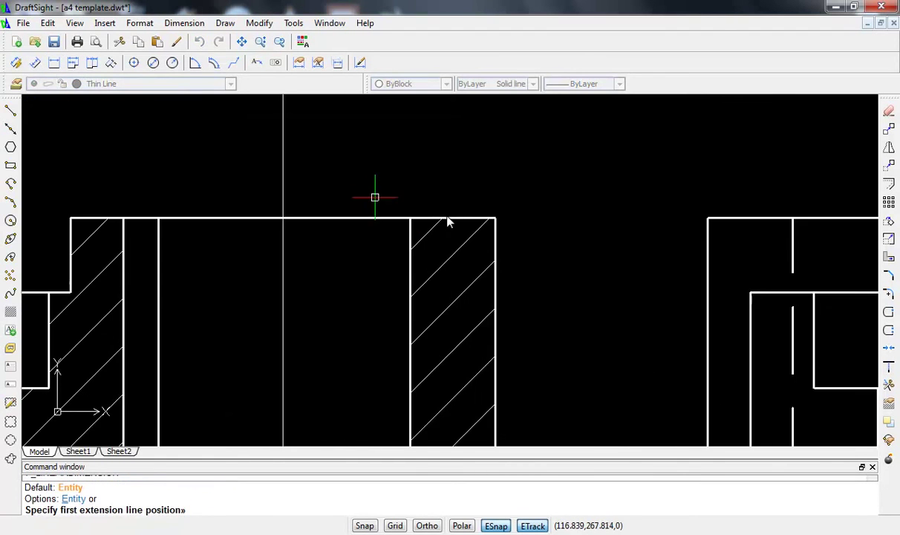
left_click(495, 220)
scroll(520, 312, "down", 2)
scroll(541, 338, "down", 1)
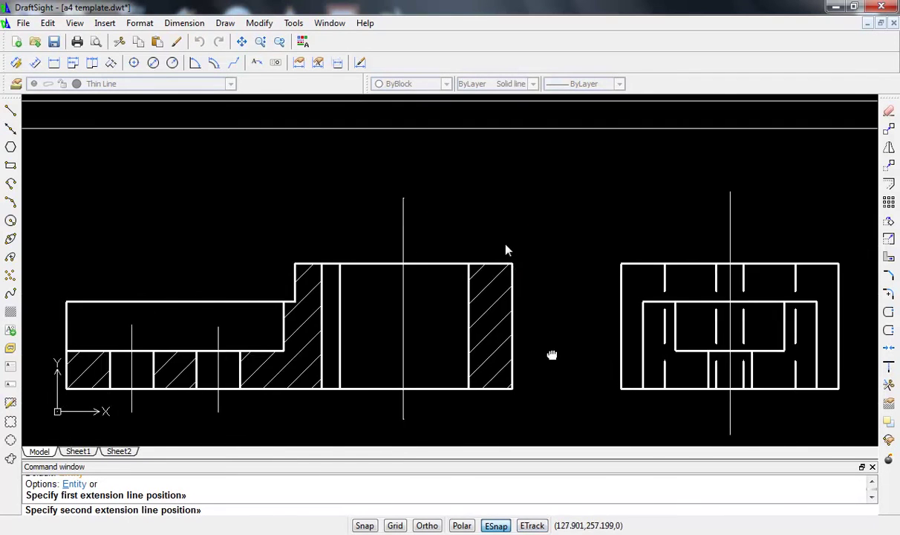
scroll(497, 251, "up", 3)
scroll(484, 256, "up", 2)
left_click(374, 257)
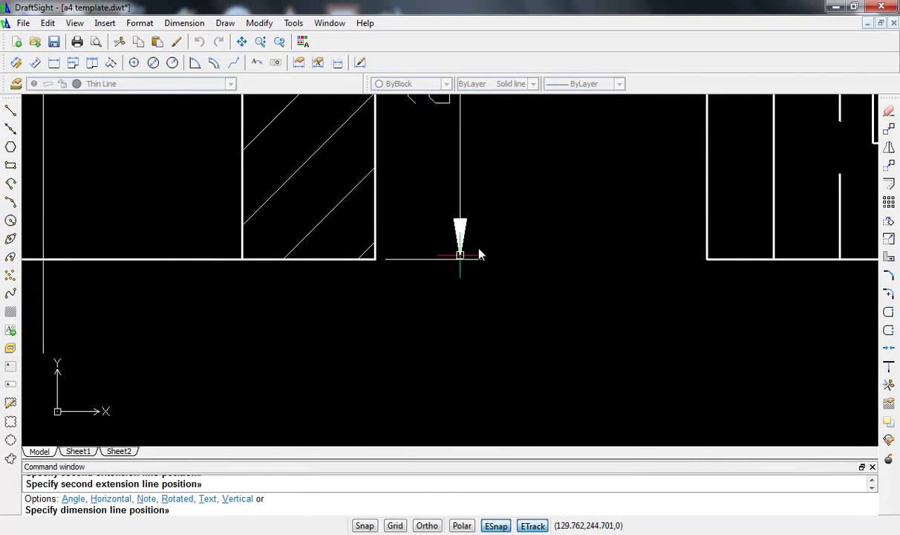
scroll(482, 241, "down", 3)
scroll(488, 236, "down", 3)
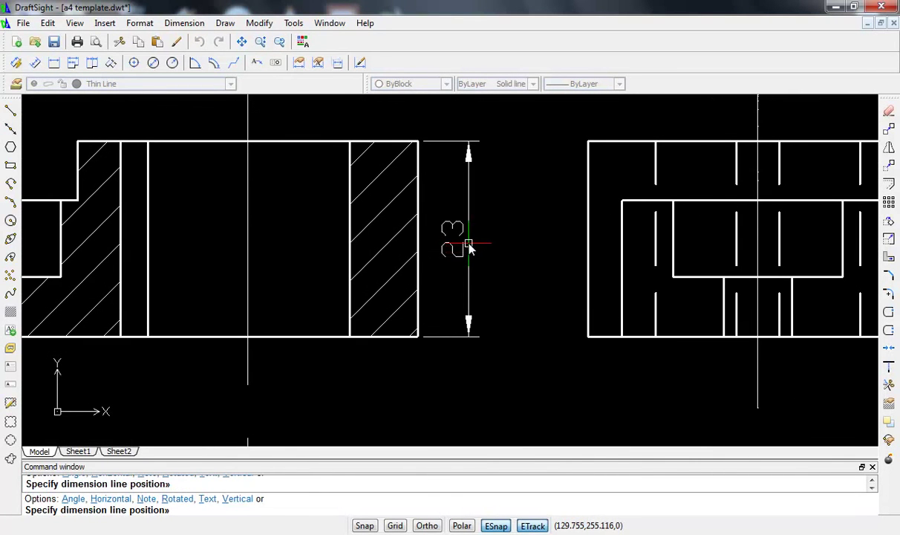
left_click(469, 244)
scroll(442, 274, "down", 1)
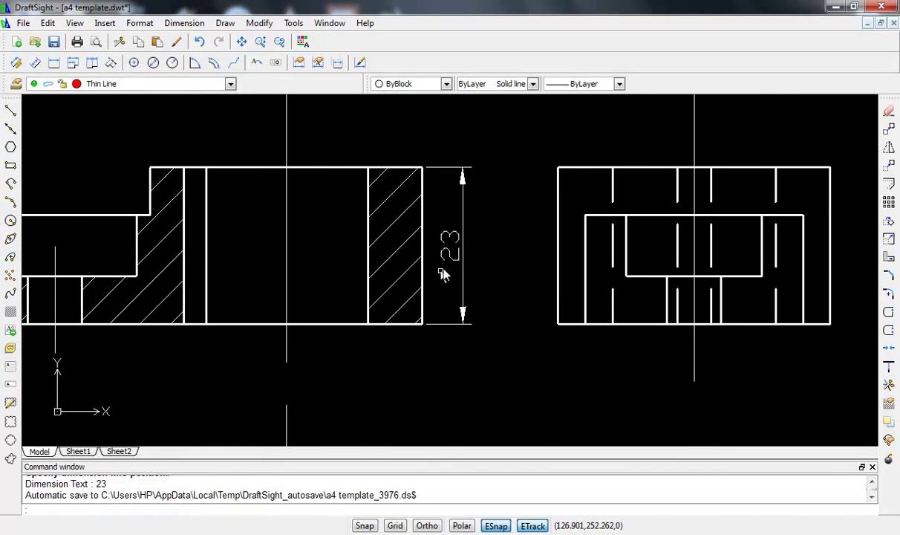
middle_click_drag(264, 278, 409, 247)
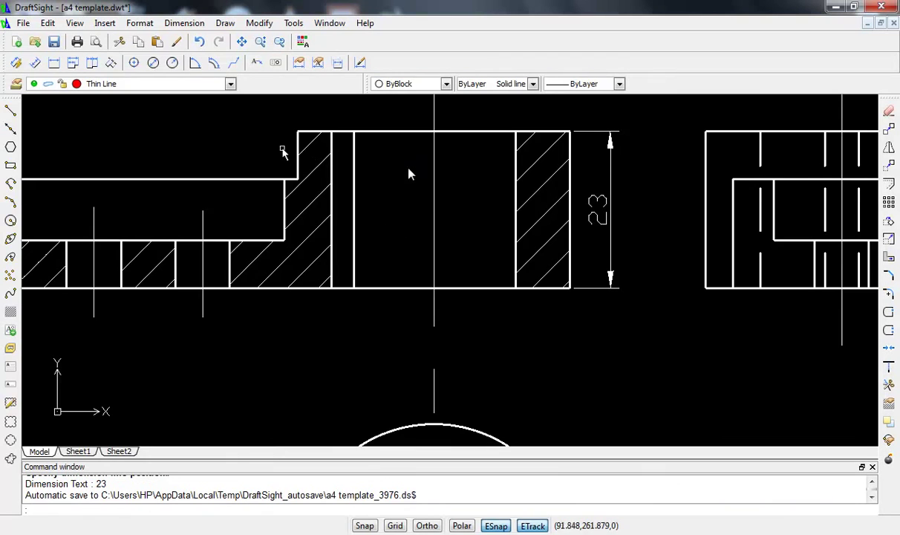
middle_click_drag(408, 175, 407, 223)
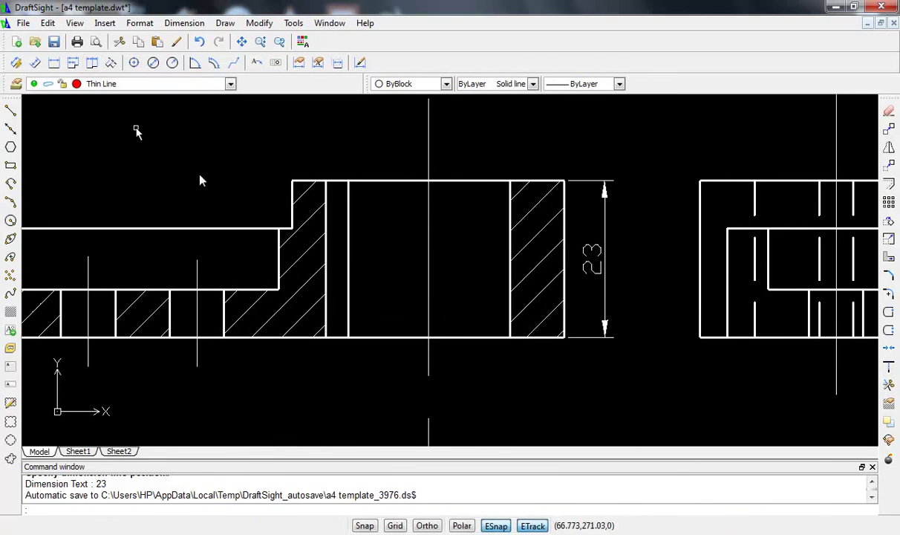
- Dimension the circular view's inner circle as R12 and its outer circle as R20
scroll(200, 180, "down", 2)
middle_click_drag(215, 135, 174, 109)
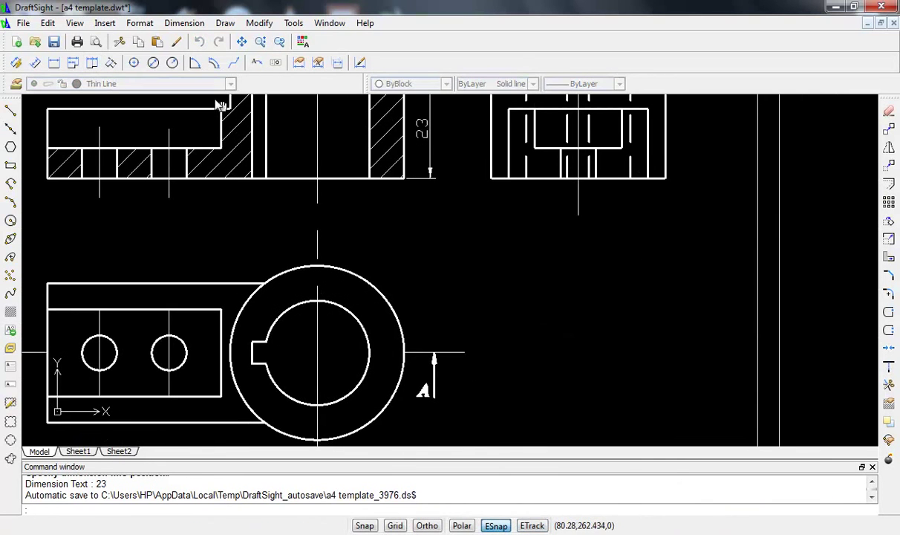
left_click(172, 62)
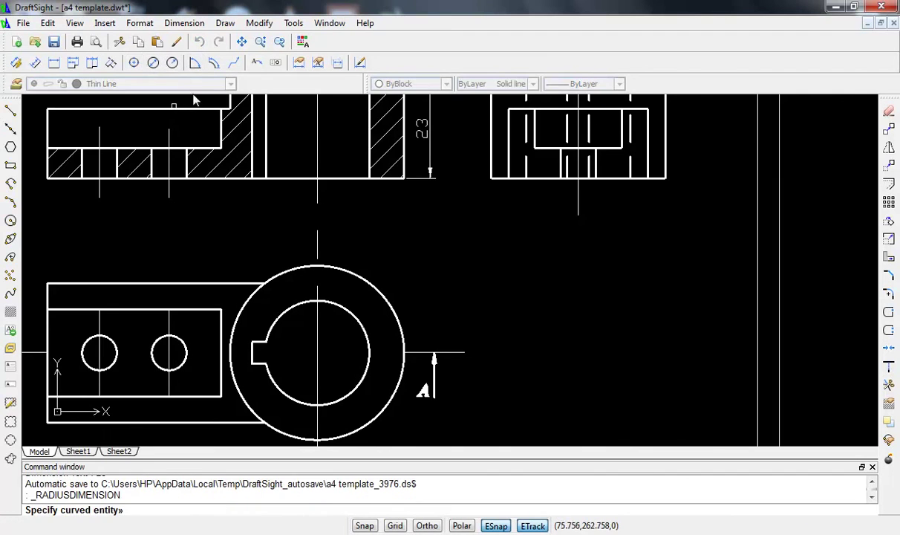
left_click(339, 304)
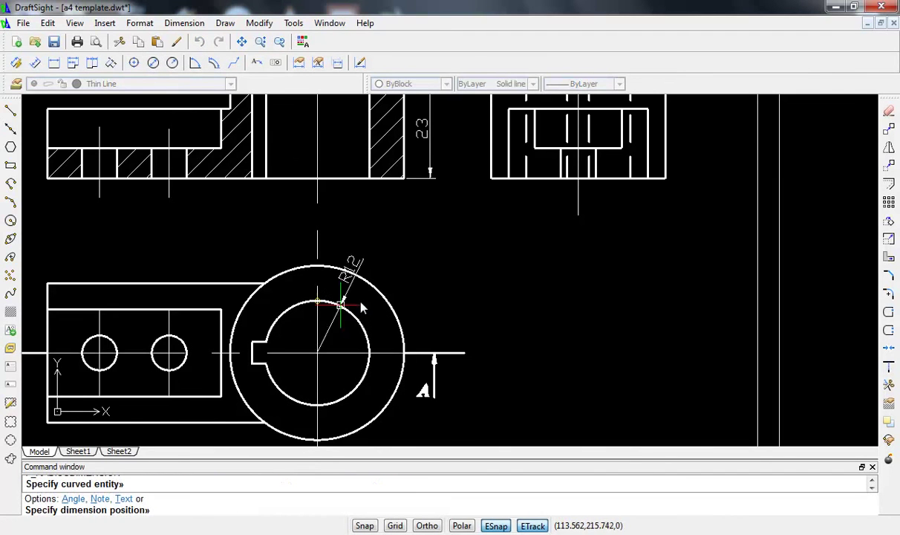
left_click(389, 265)
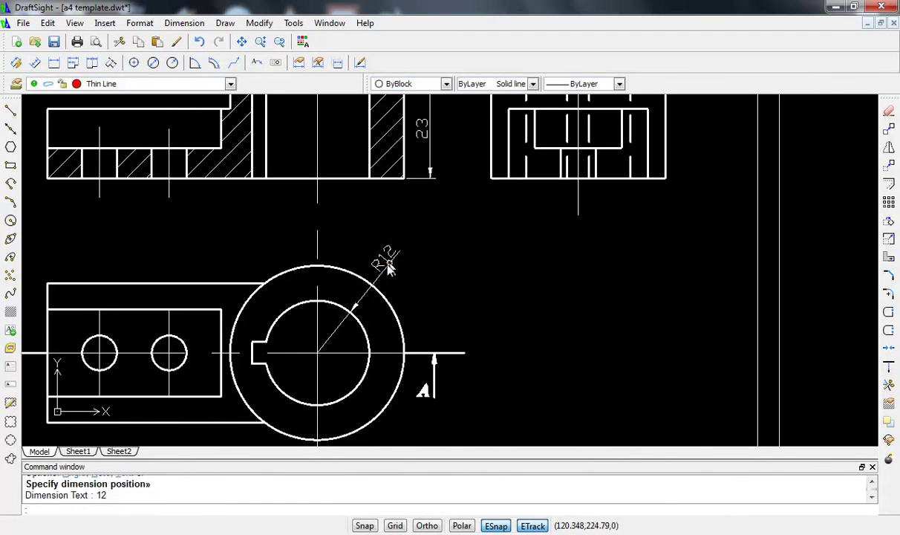
left_click(172, 63)
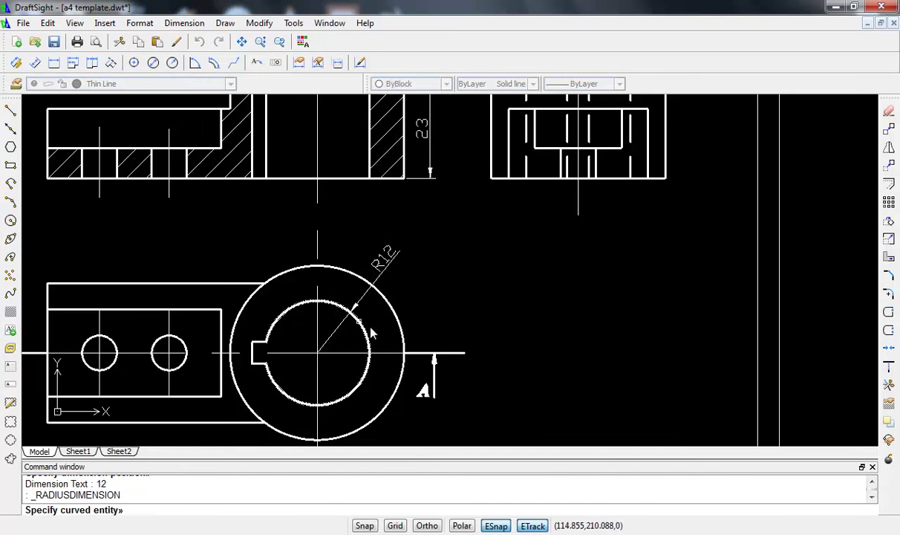
left_click(393, 313)
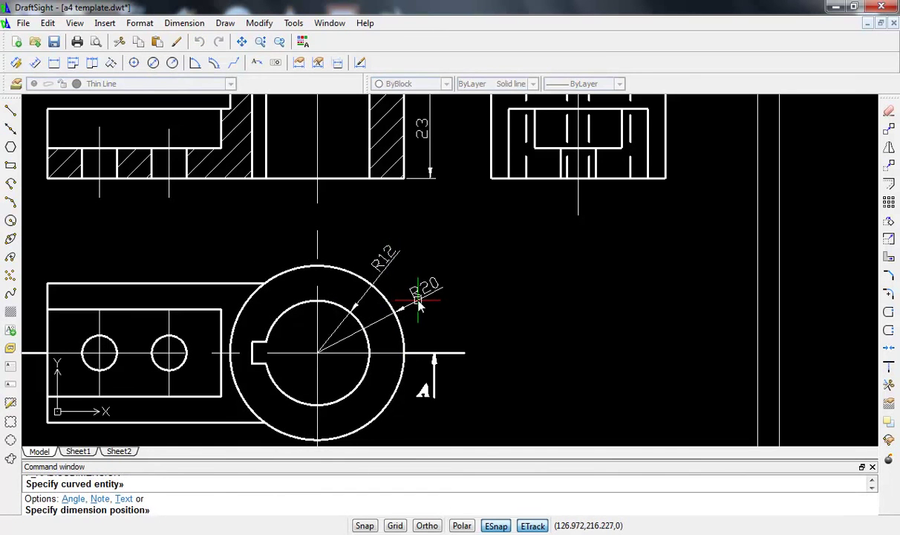
left_click(420, 305)
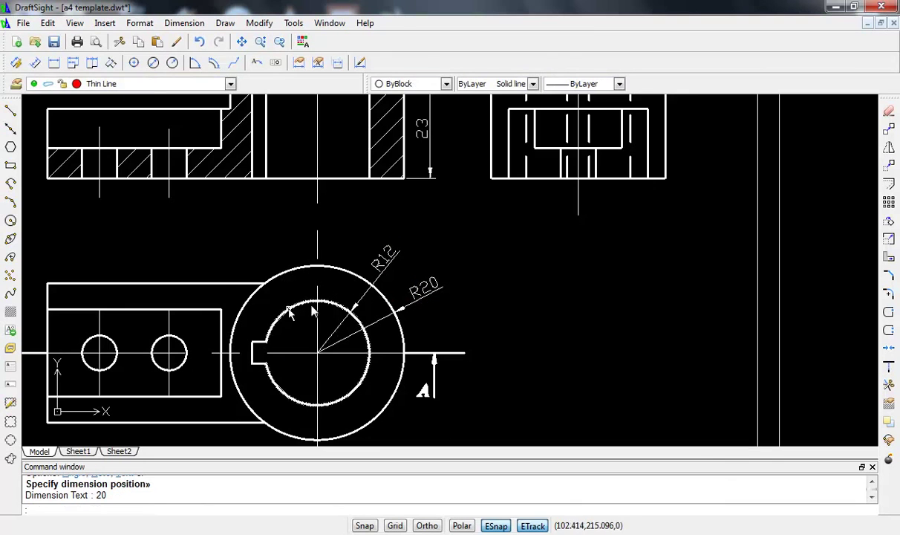
- Add a vertical 5 dimension across the keyway slot's width
left_click(67, 64)
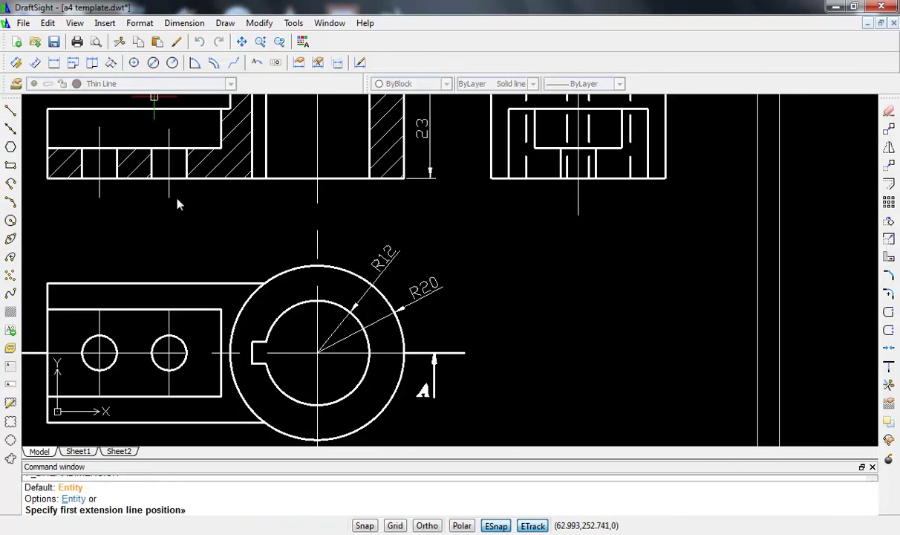
scroll(252, 376, "up", 3)
scroll(251, 347, "up", 2)
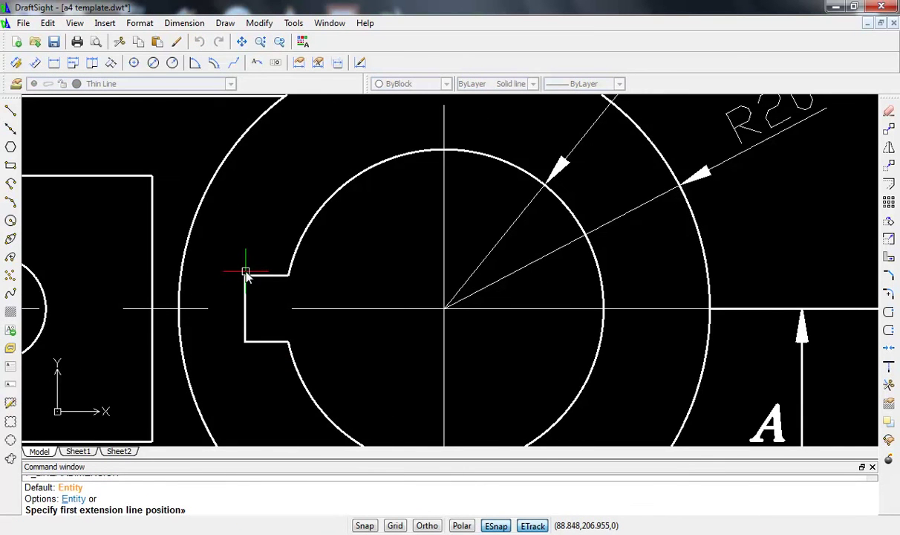
left_click(245, 276)
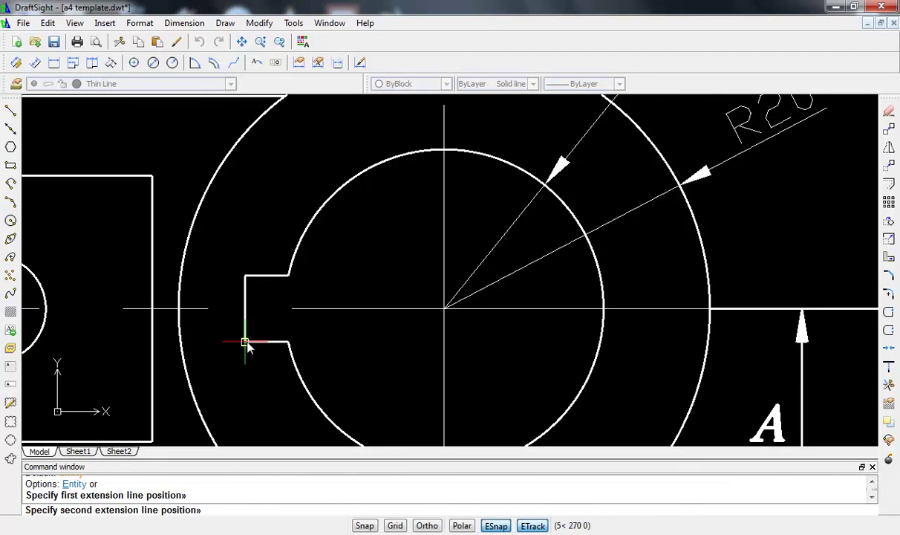
left_click(245, 343)
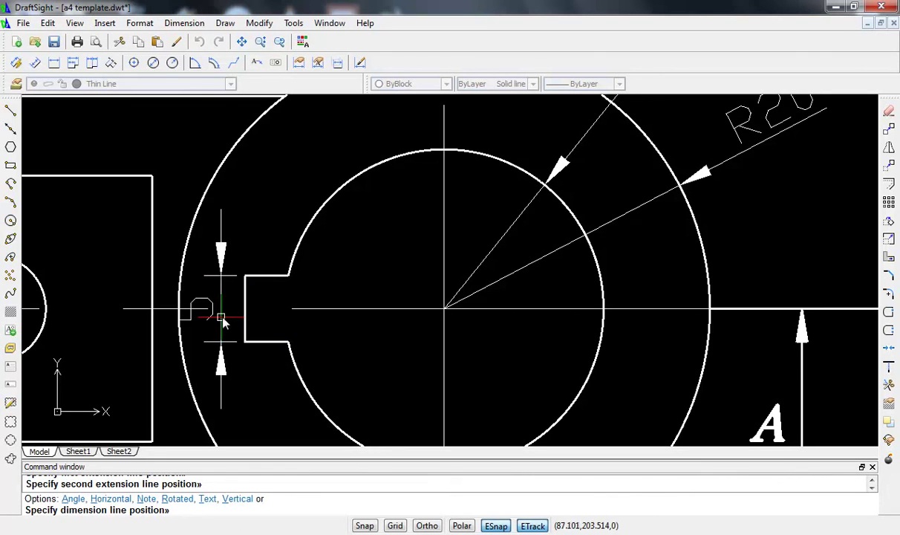
left_click(355, 322)
scroll(379, 330, "down", 3)
scroll(379, 330, "up", 1)
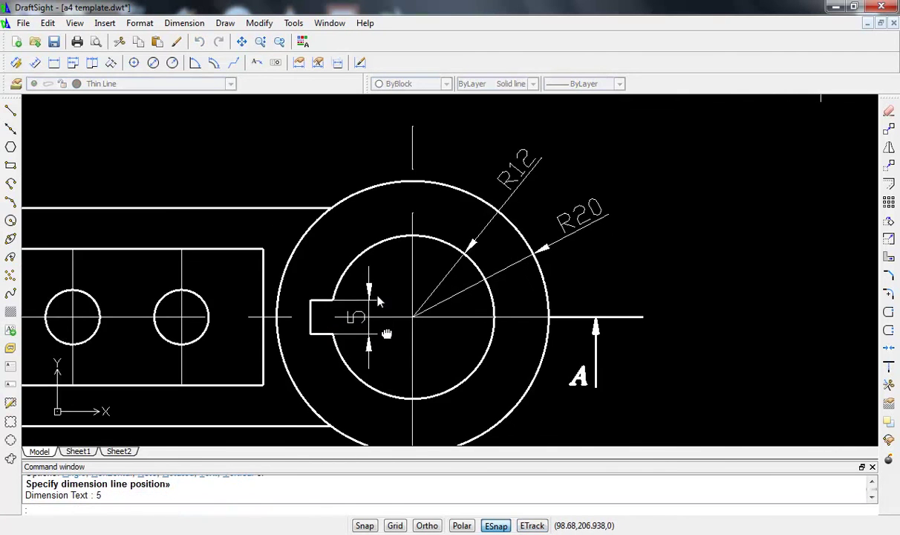
scroll(308, 274, "up", 2)
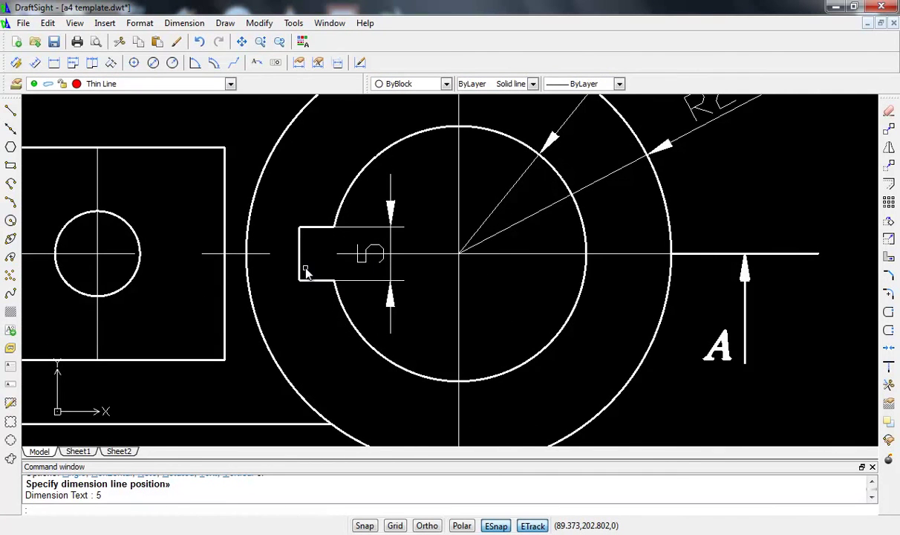
scroll(306, 272, "up", 1)
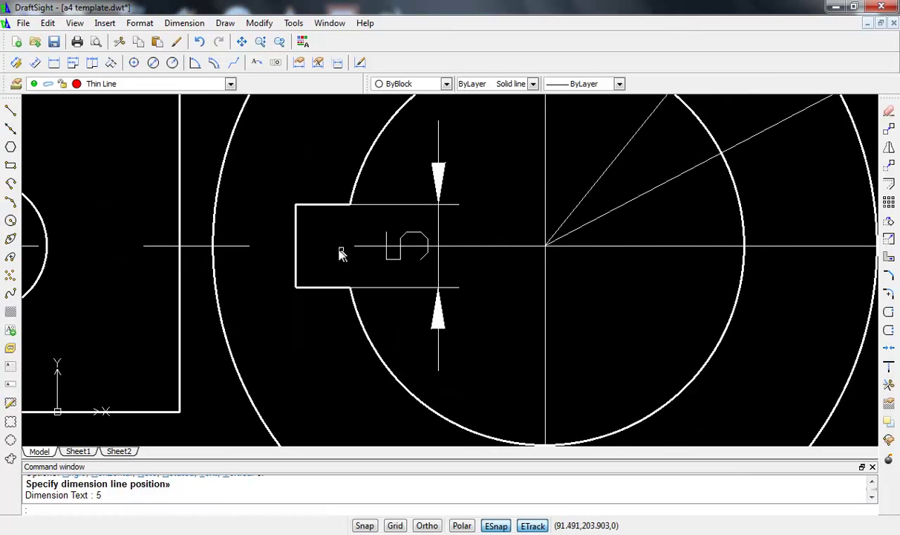
scroll(304, 254, "down", 1)
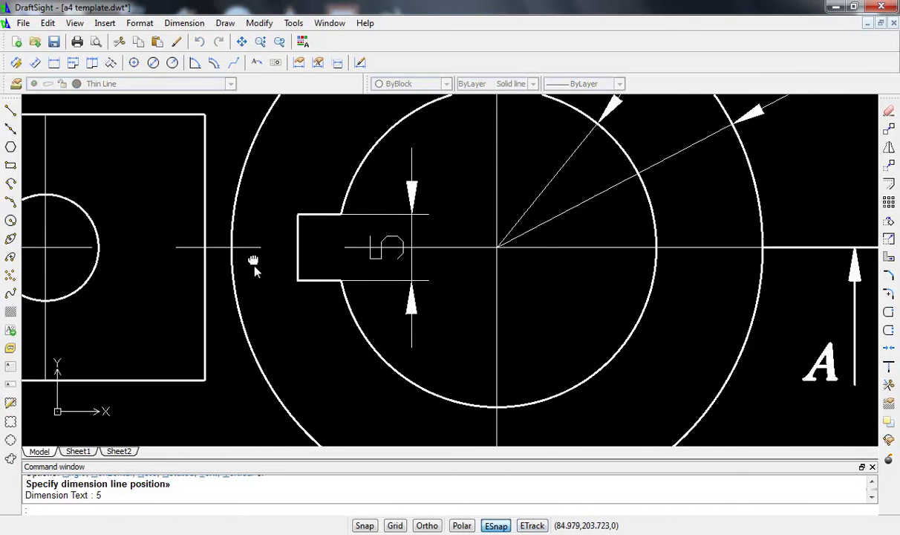
middle_click_drag(253, 261, 274, 301)
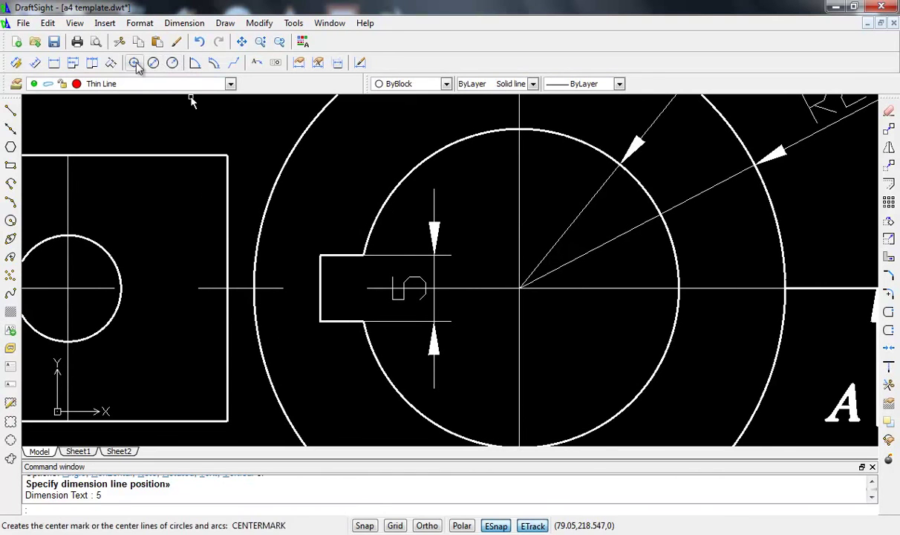
- Add a horizontal 5 dimension for the keyway's depth below the slot
left_click(53, 63)
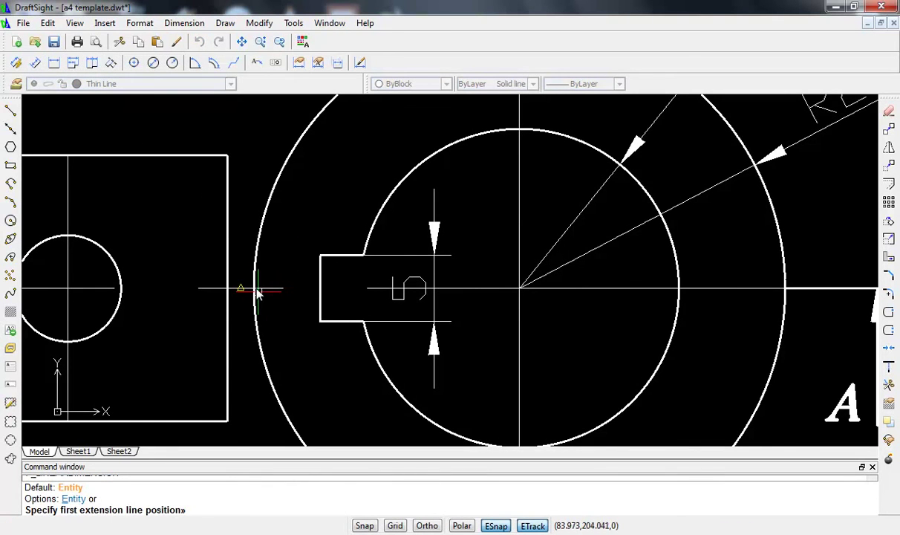
left_click(253, 288)
left_click(320, 288)
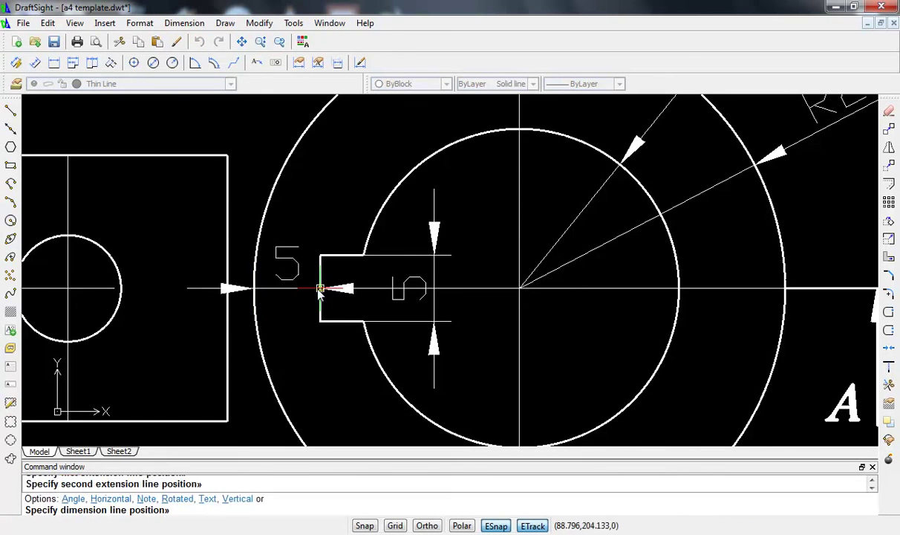
left_click(291, 343)
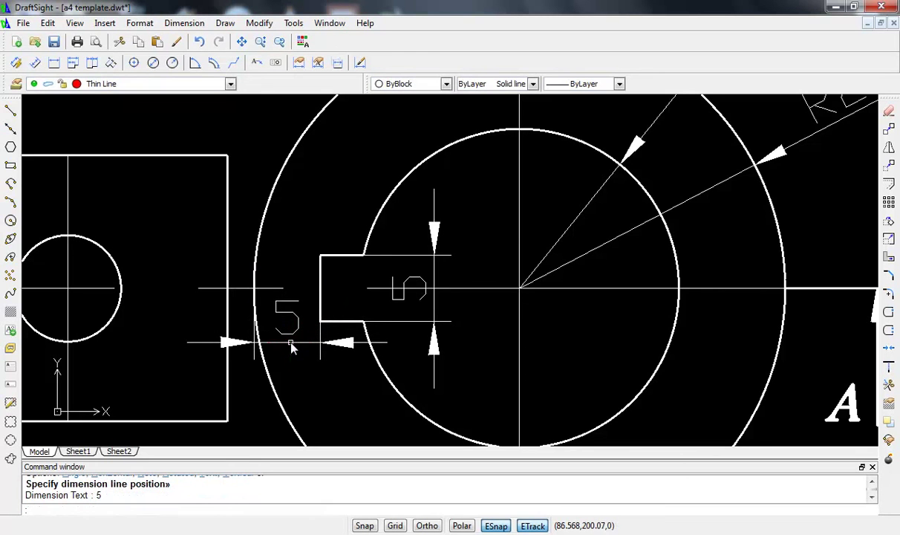
scroll(275, 298, "down", 1)
scroll(282, 282, "down", 2)
scroll(289, 267, "down", 2)
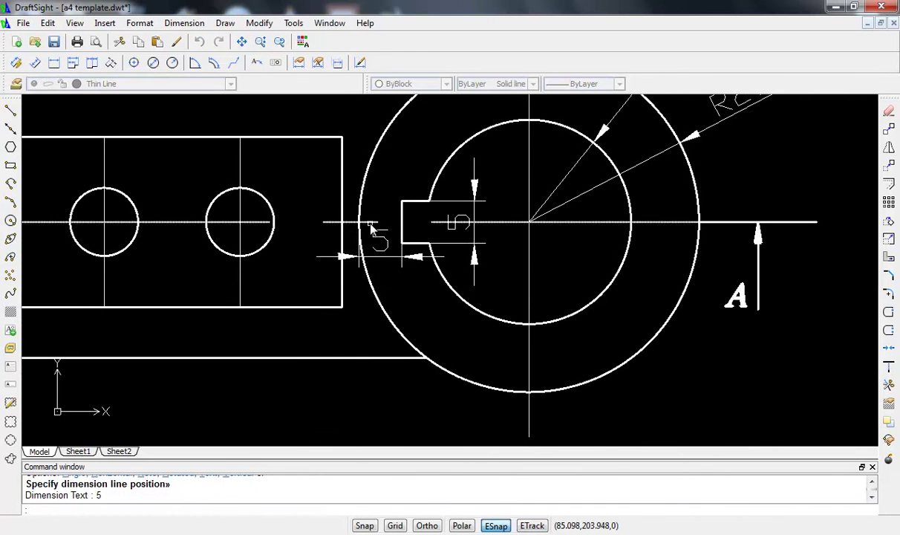
mouse_move(291, 263)
middle_mouse_down()
mouse_move(305, 237)
mouse_move(318, 255)
middle_mouse_up()
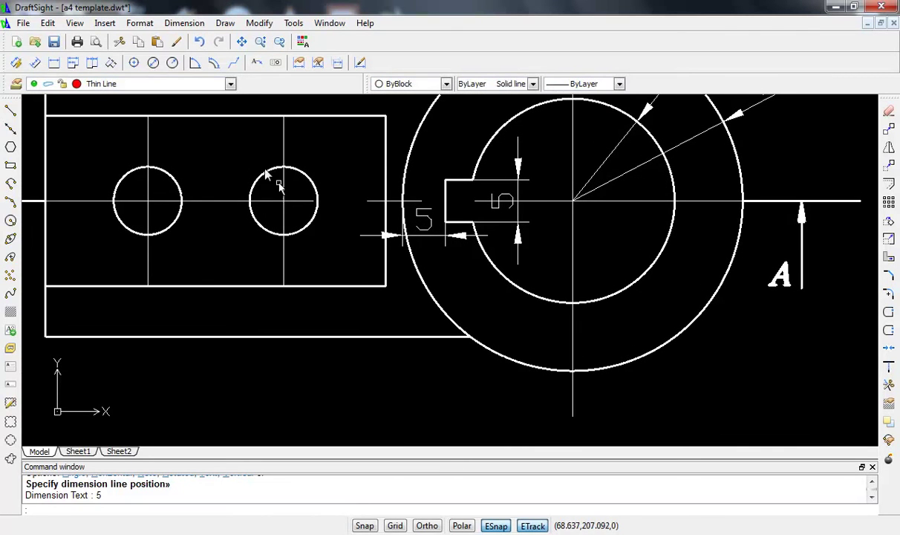
- Add the overall 62 and 40 linear dimensions below the part
left_click(53, 63)
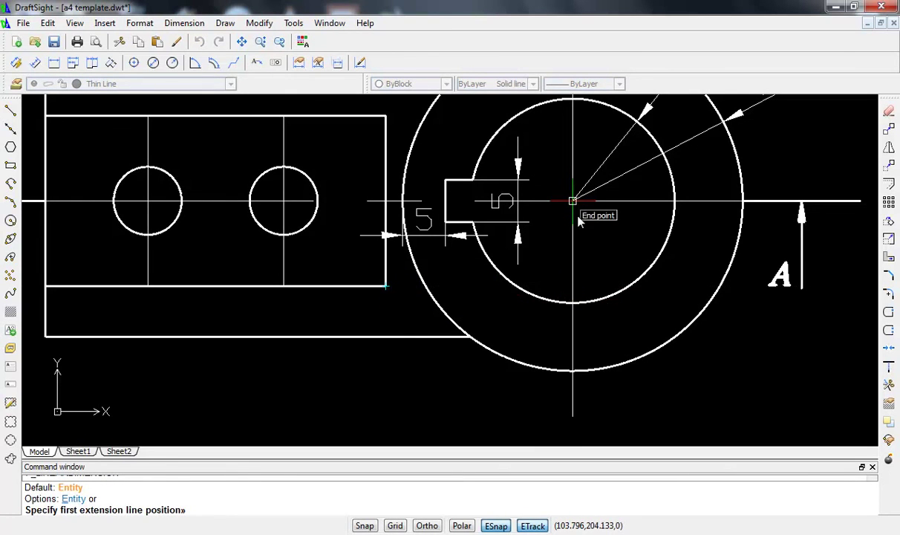
left_click(571, 369)
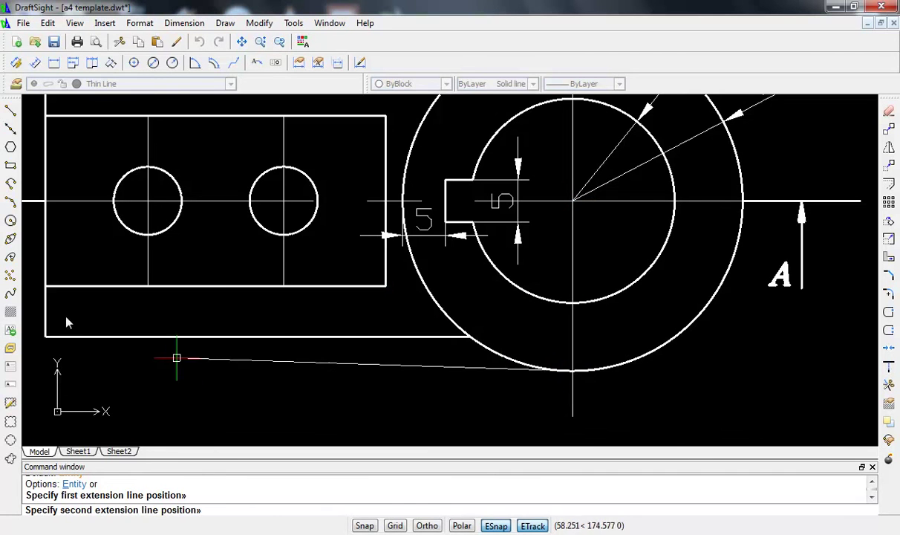
left_click(46, 336)
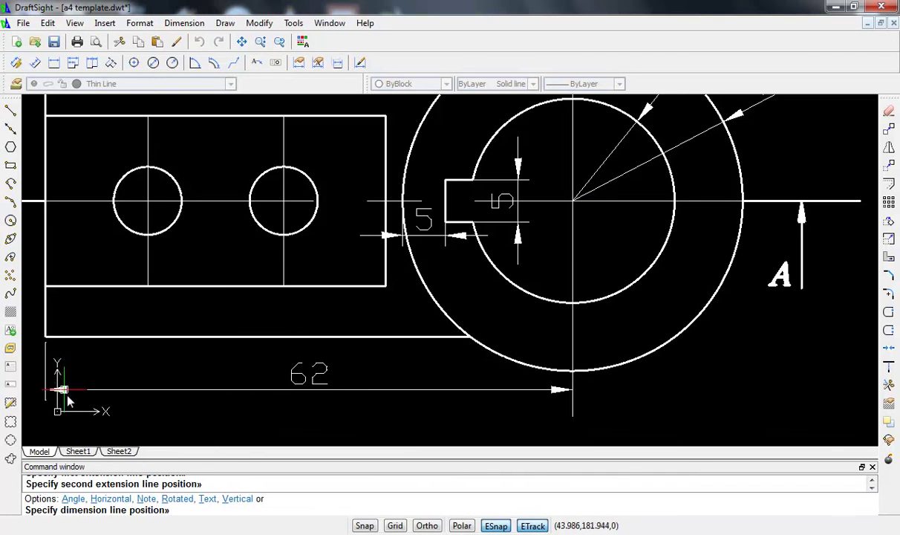
middle_click_drag(98, 404, 135, 262)
left_click(135, 307)
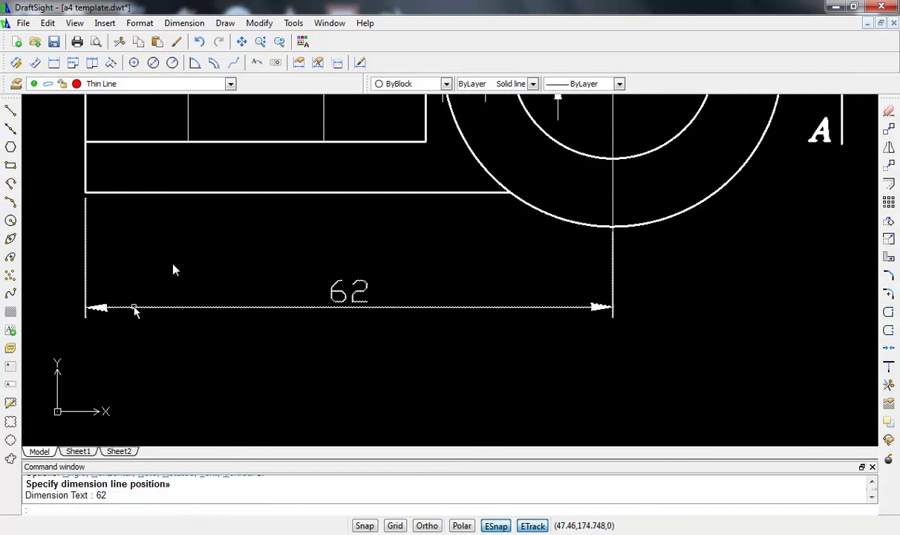
key("Return")
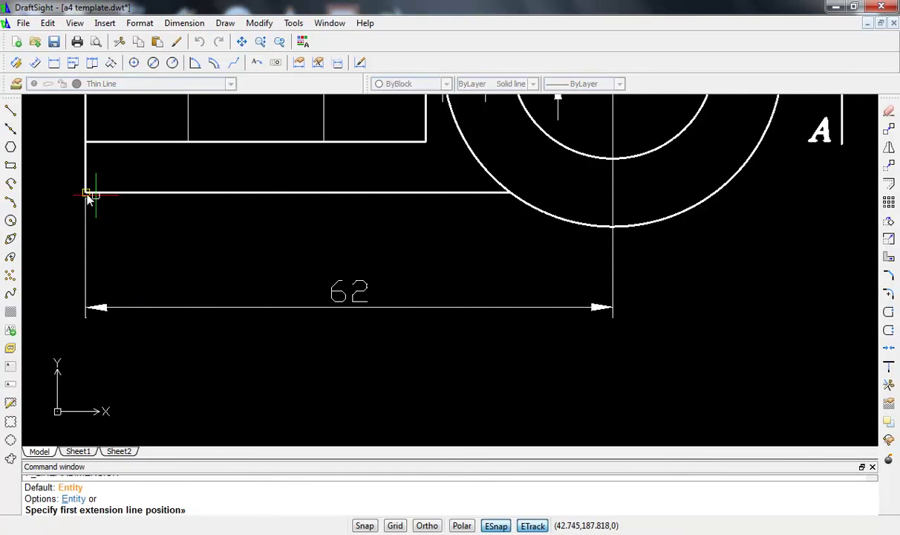
left_click(86, 193)
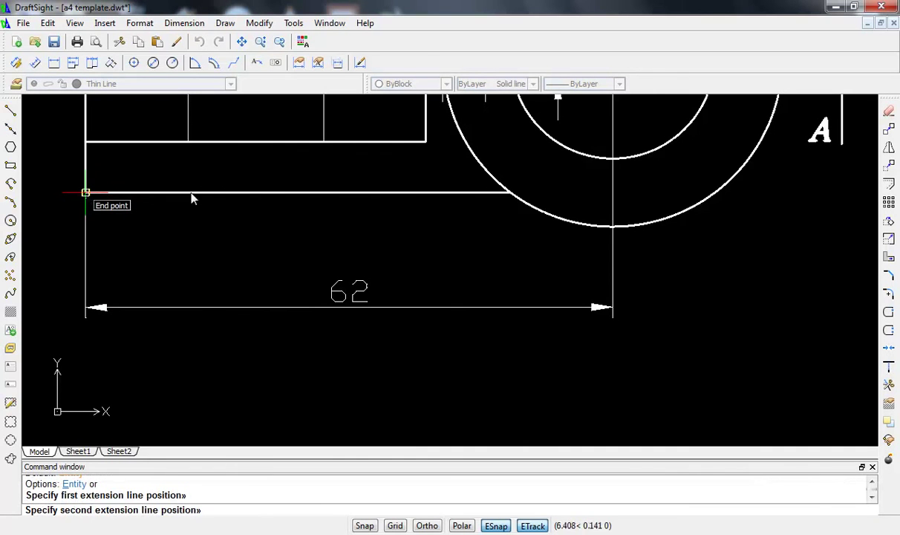
left_click(426, 142)
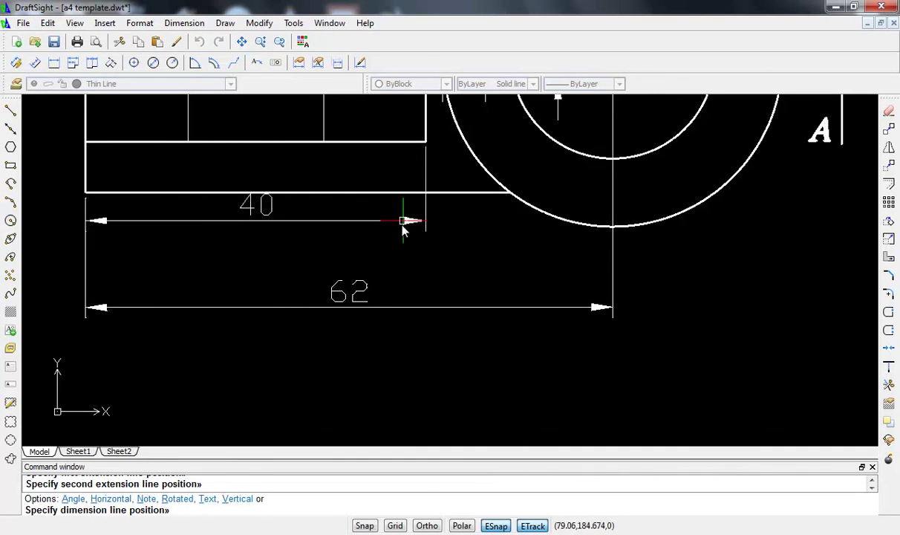
left_click(361, 247)
scroll(338, 186, "down", 2)
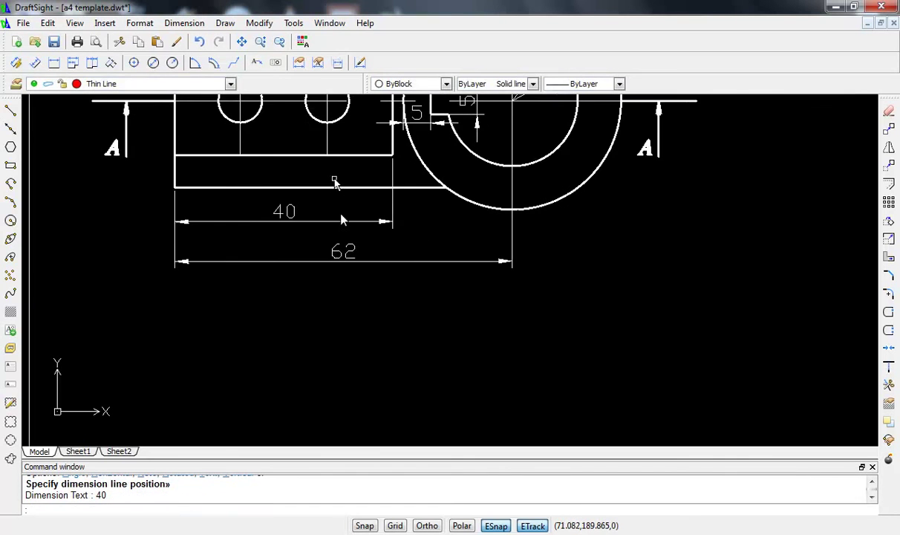
scroll(346, 245, "down", 2)
scroll(304, 194, "up", 1)
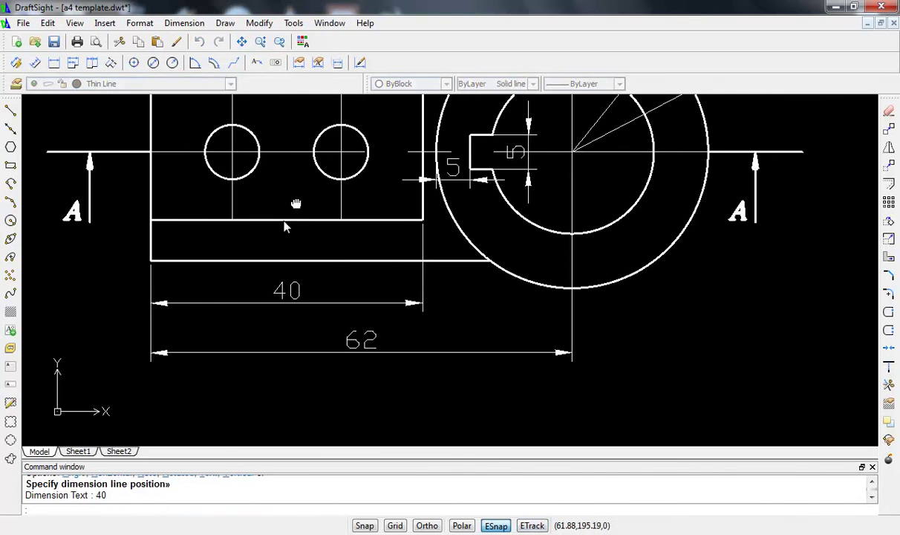
middle_click_drag(286, 202, 274, 235)
- Dimension the 16 spacing between the two hole centres
key("Return")
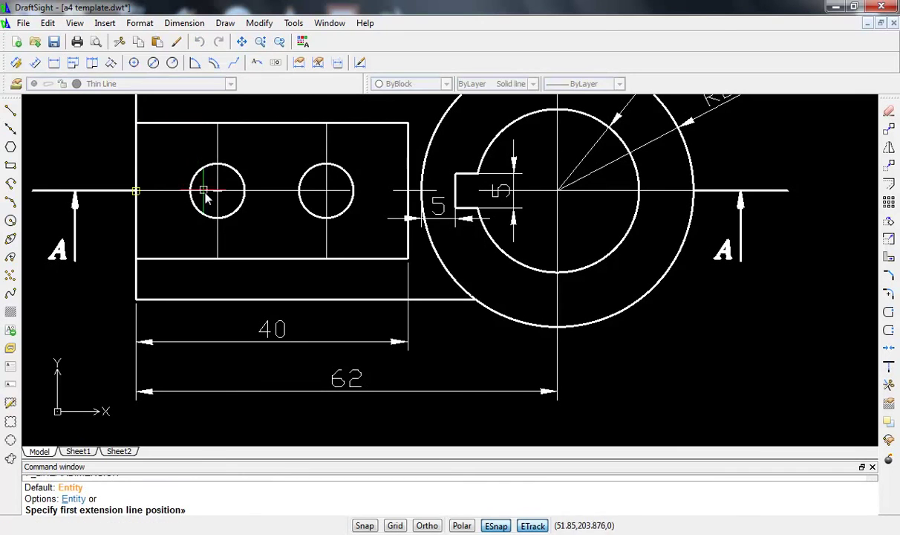
left_click(218, 191)
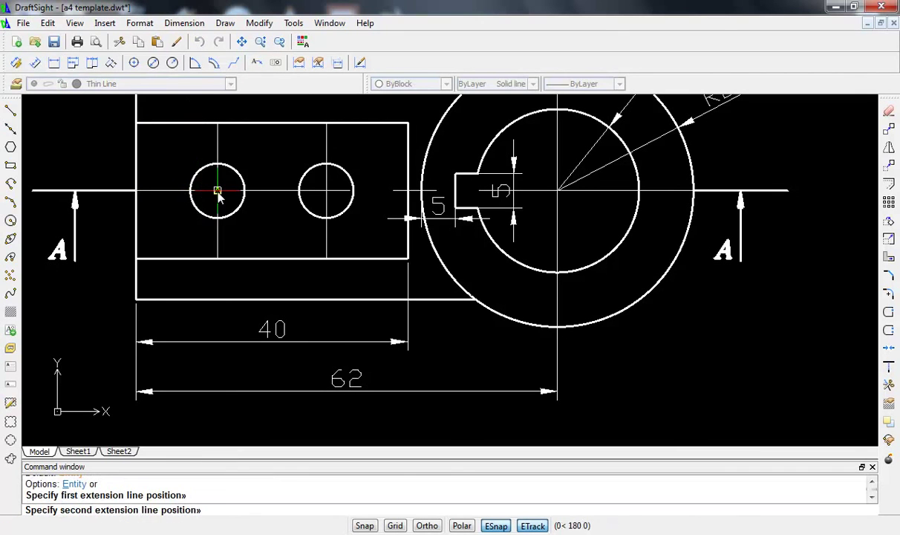
left_click(326, 191)
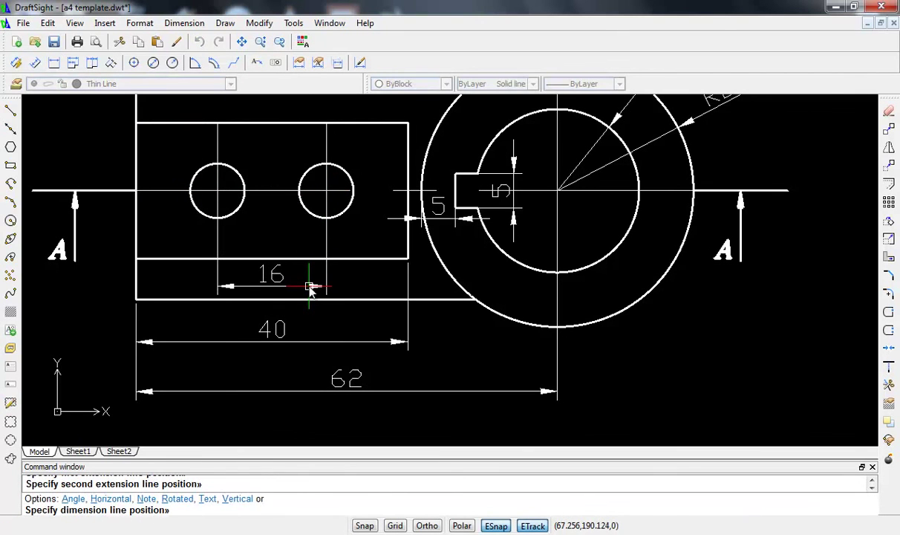
left_click(311, 287)
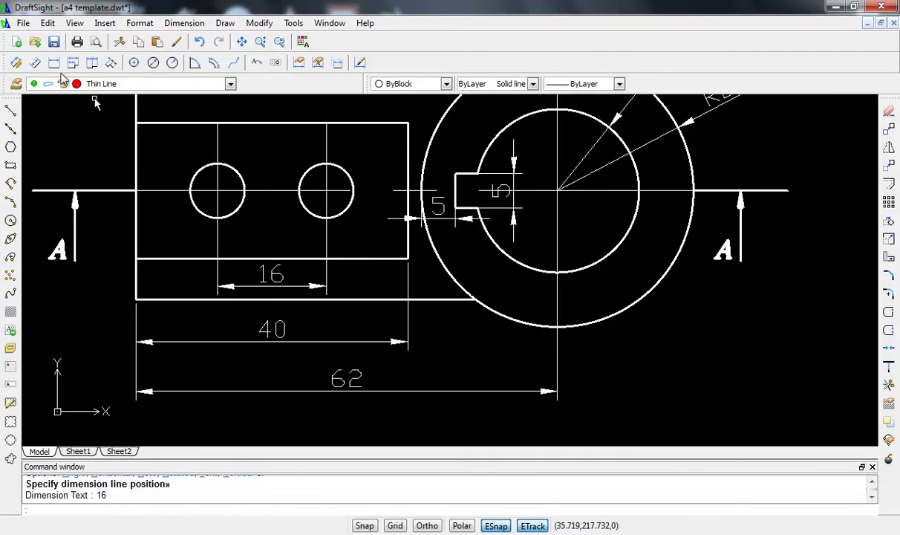
- Add a 12 dimension from the block's left edge to the left hole centre
left_click(35, 62)
left_click(217, 192)
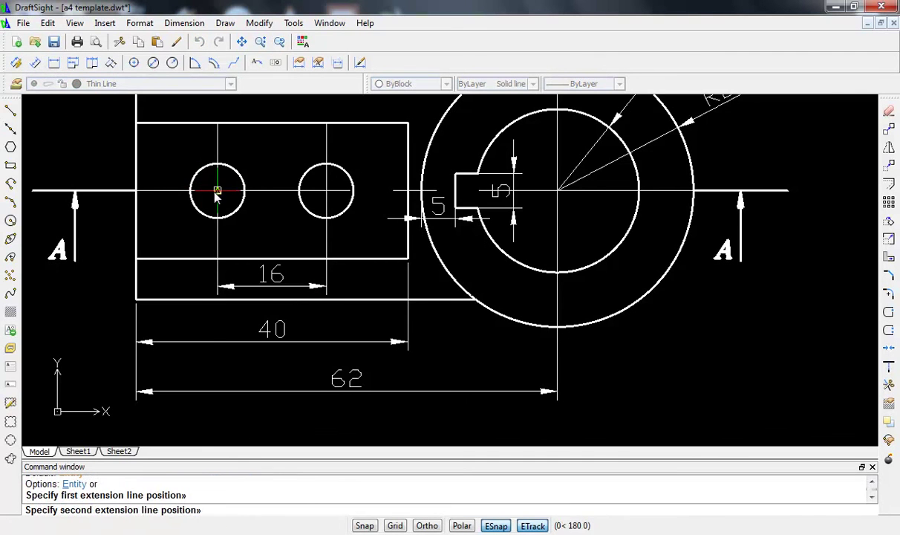
left_click(136, 258)
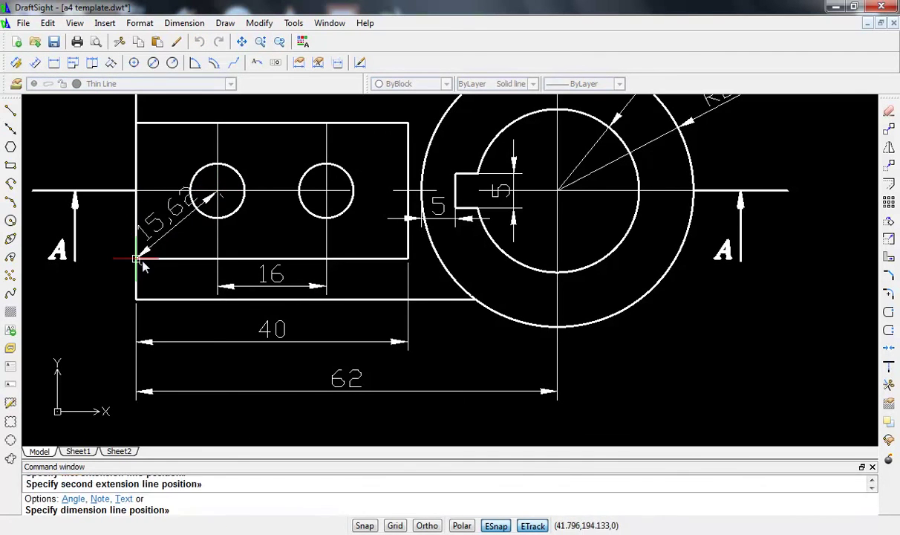
key("Escape")
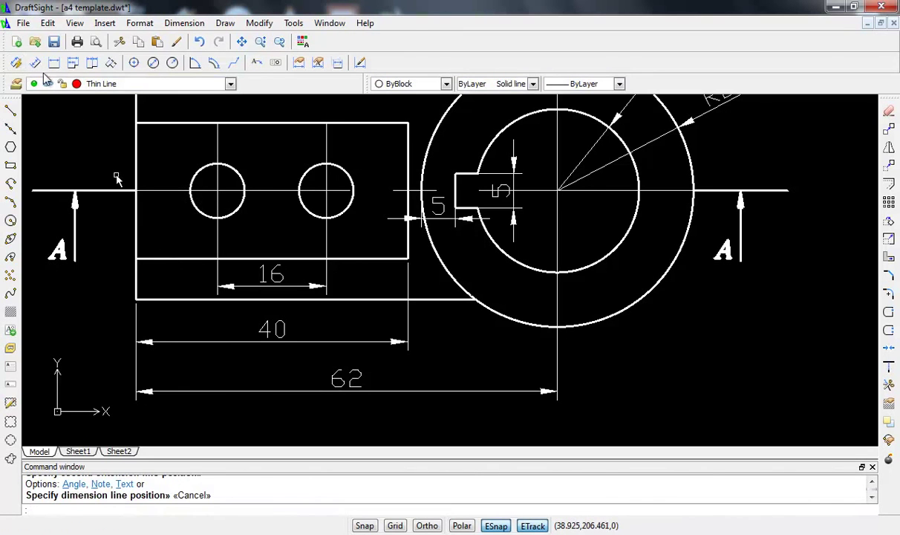
left_click(57, 64)
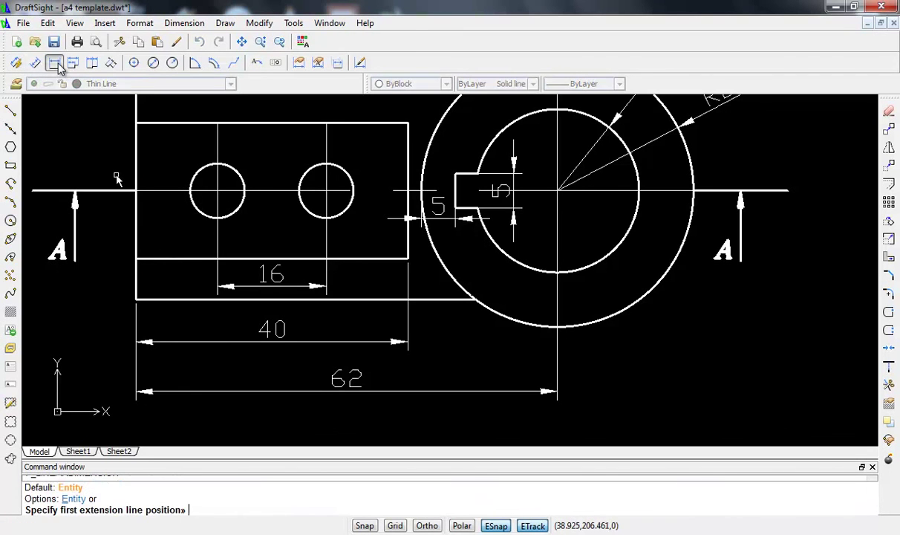
left_click(217, 192)
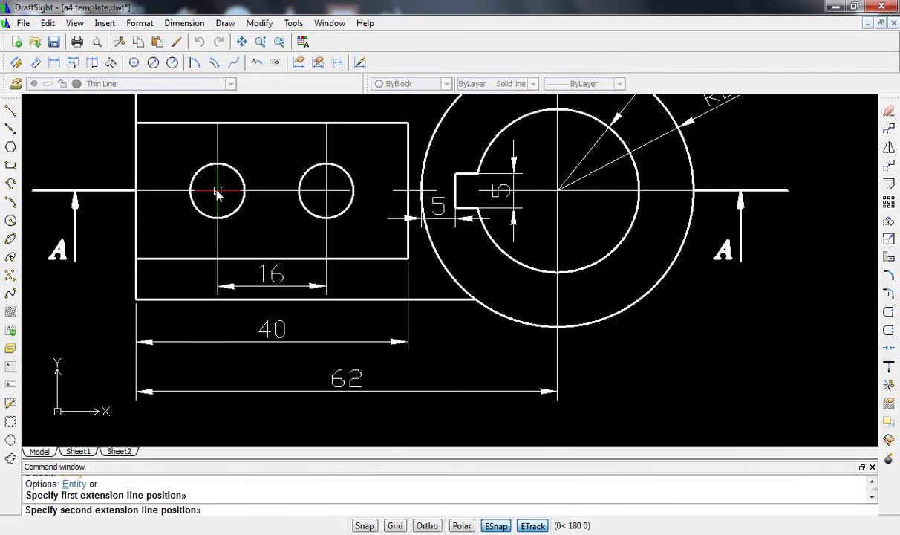
left_click(136, 191)
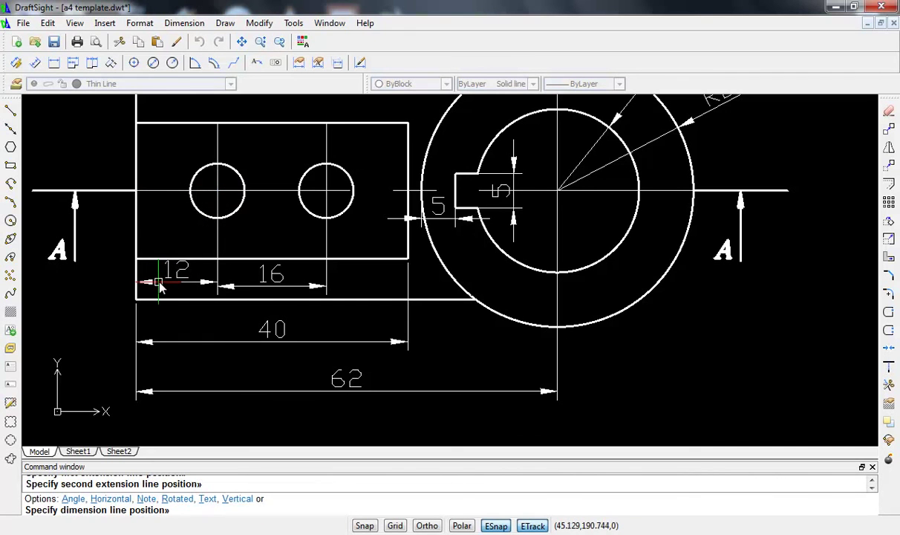
left_click(218, 288)
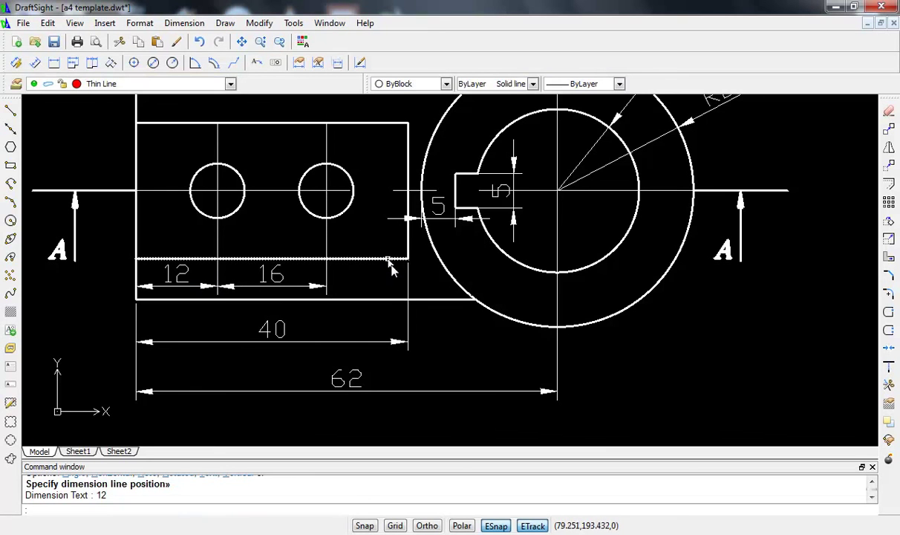
- Add a 14 dimension from the right hole centre to the block's right end
scroll(440, 259, "up", 1)
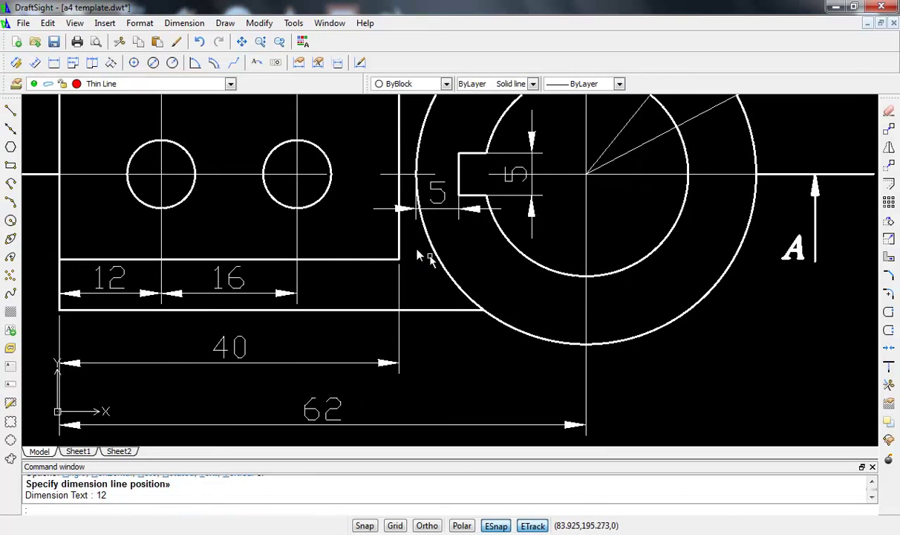
left_click(55, 63)
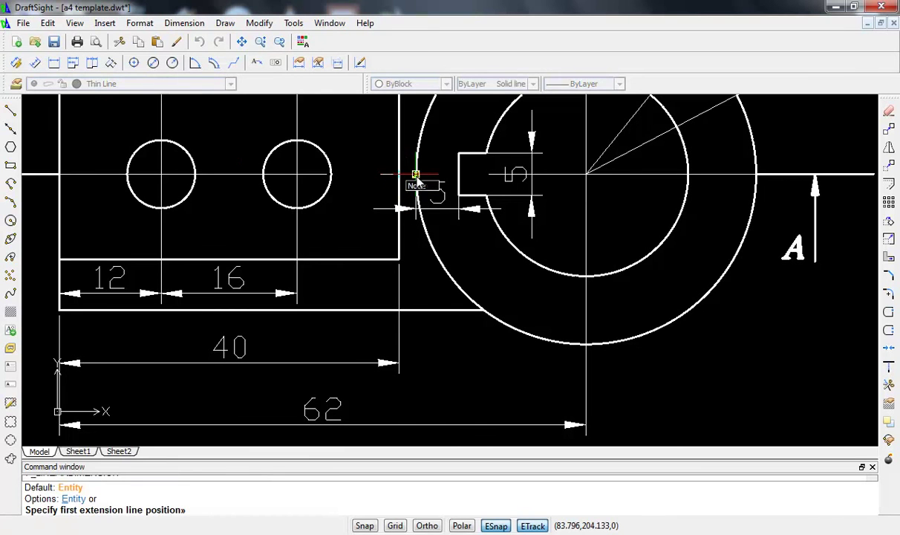
left_click(416, 177)
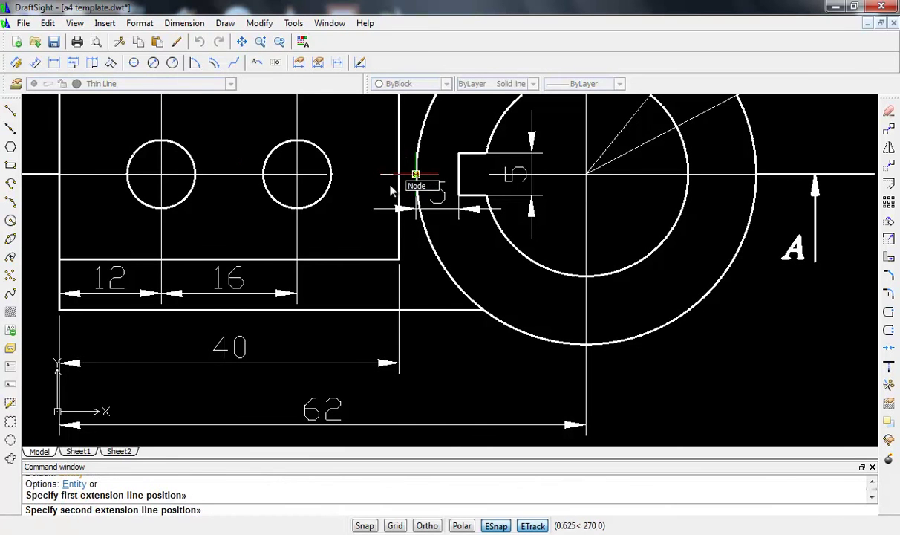
left_click(296, 176)
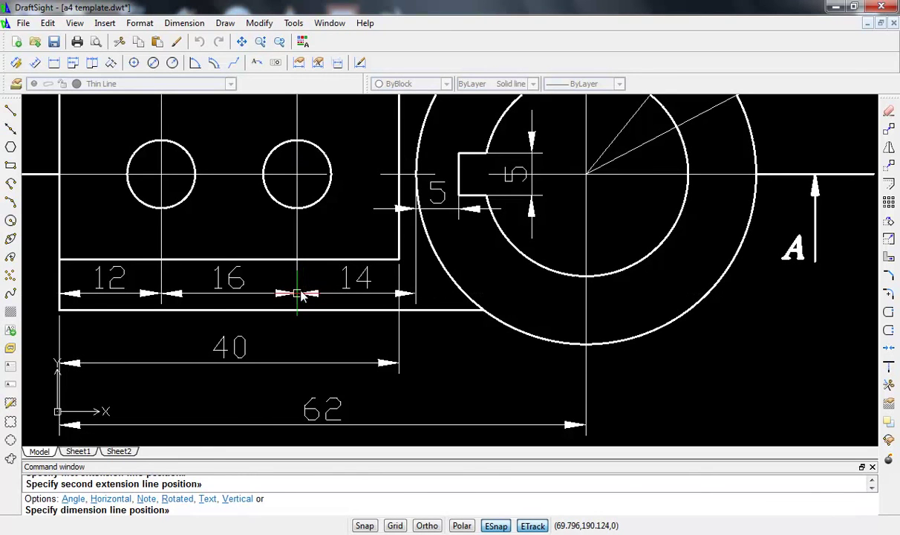
left_click(300, 295)
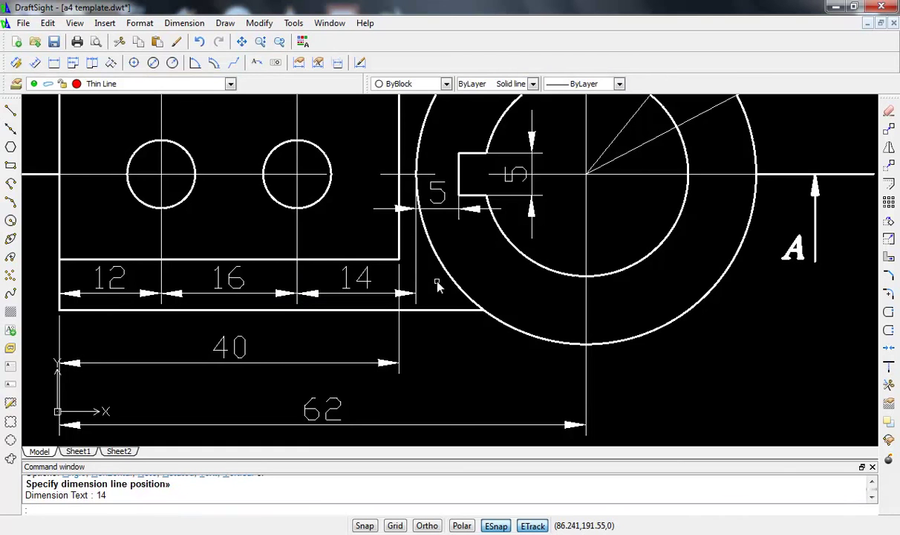
- Dimension the plan view's left edge from lower-left corner to centre line as vertical 16
scroll(582, 260, "down", 2)
scroll(587, 257, "down", 2)
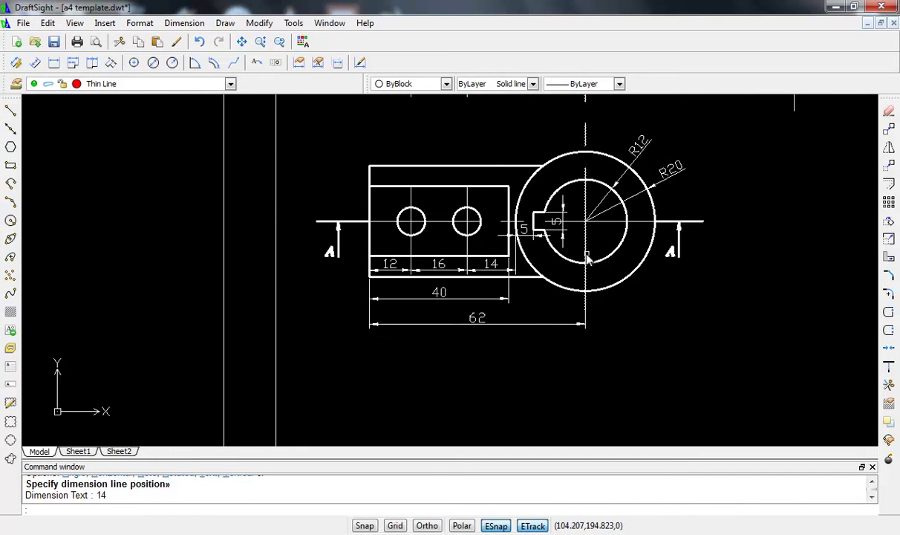
middle_click_drag(587, 258, 538, 260)
scroll(381, 260, "up", 3)
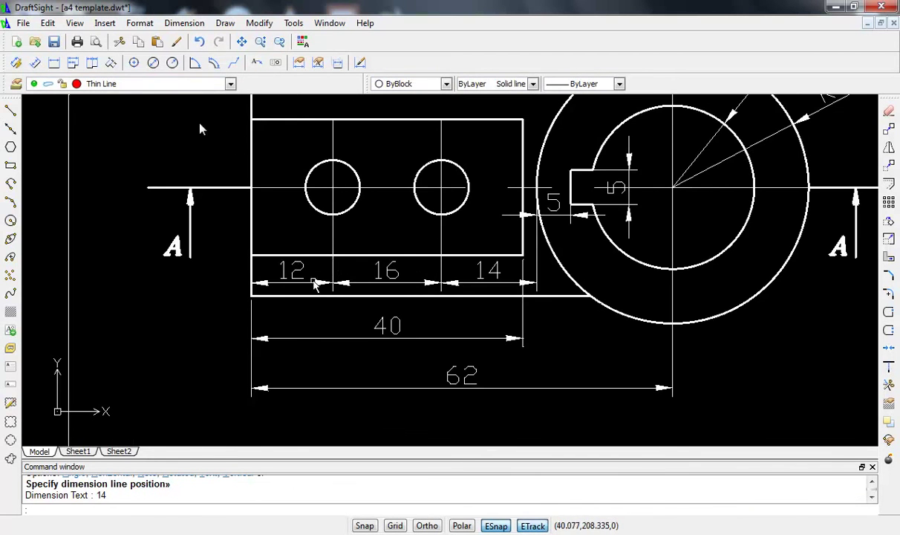
left_click(35, 63)
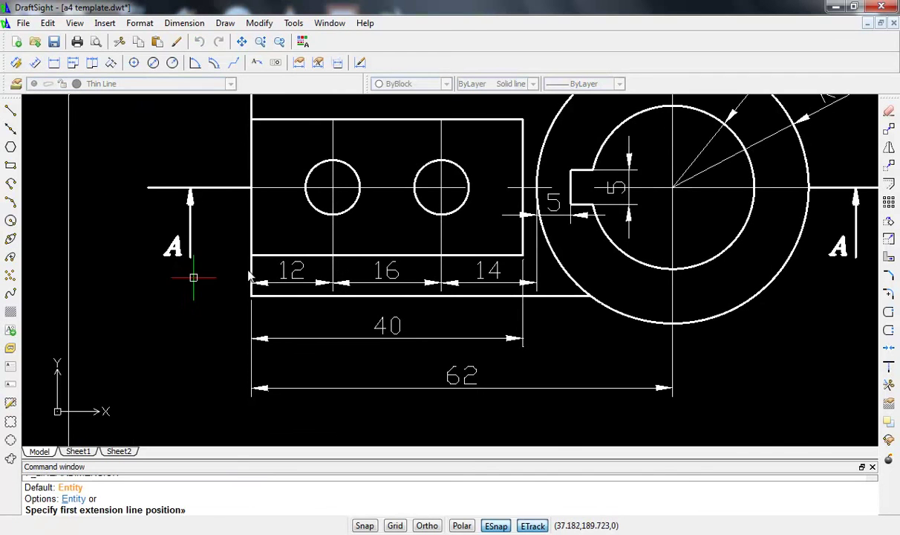
left_click(251, 297)
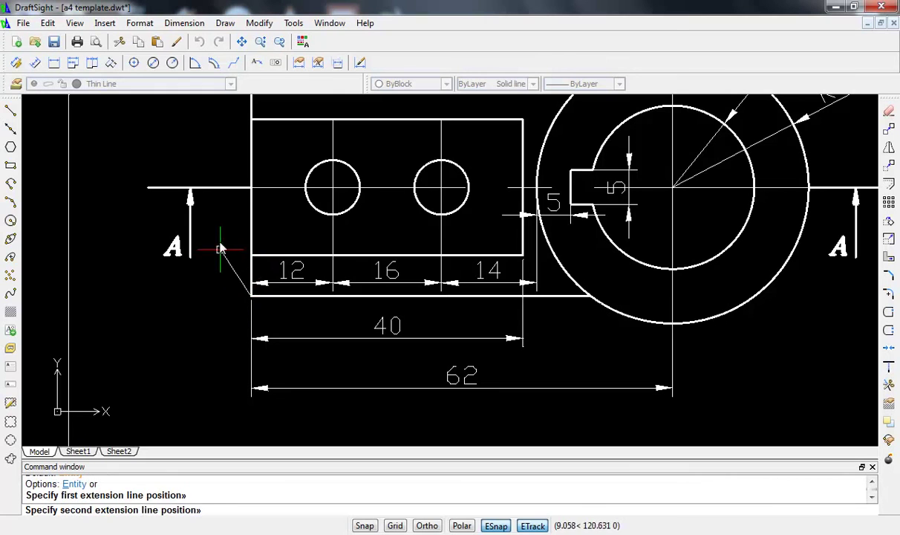
left_click(251, 187)
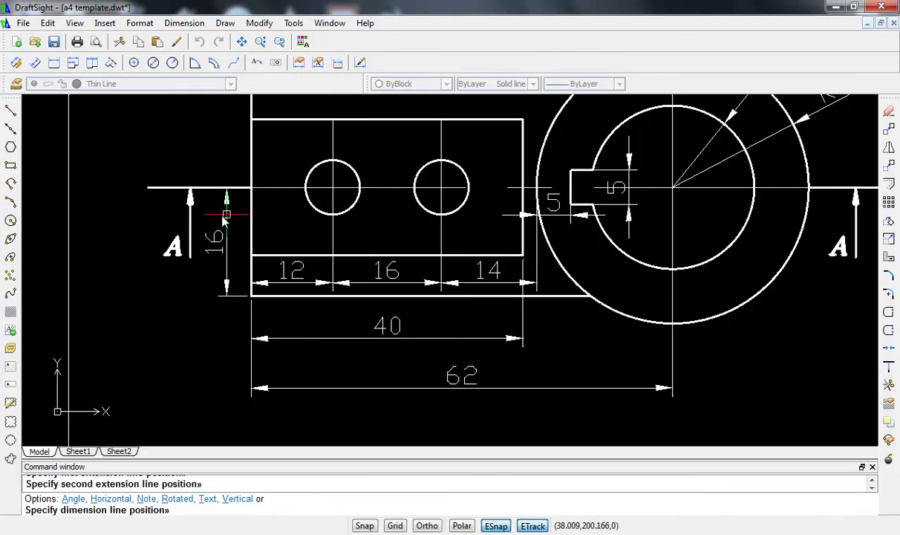
left_click(231, 210)
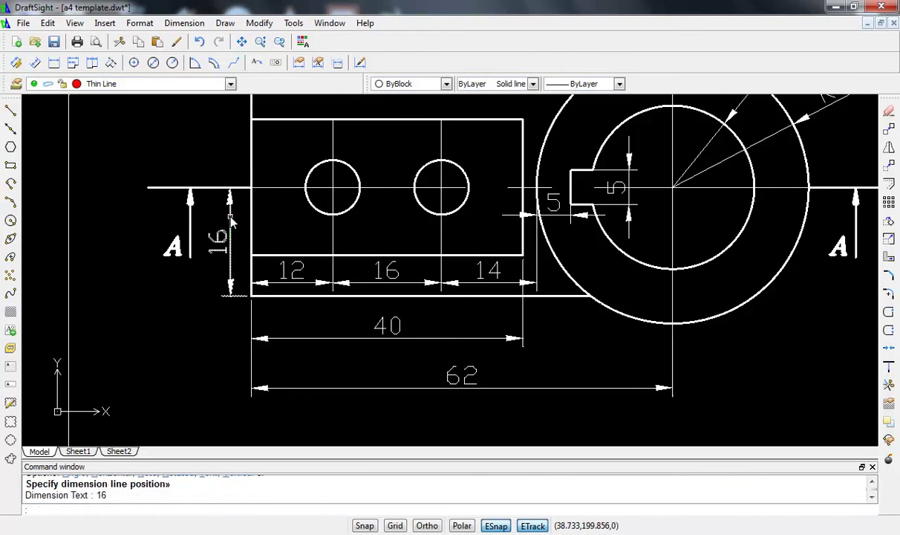
- Stack vertical 10 and 6 dimensions above it, up to the inner and outer top-left corners
middle_click_drag(196, 139, 199, 204)
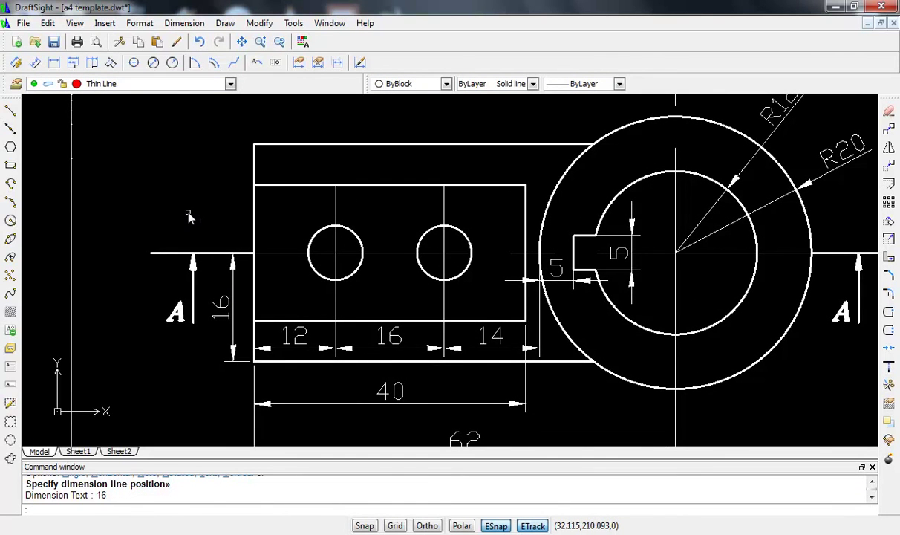
left_click(54, 62)
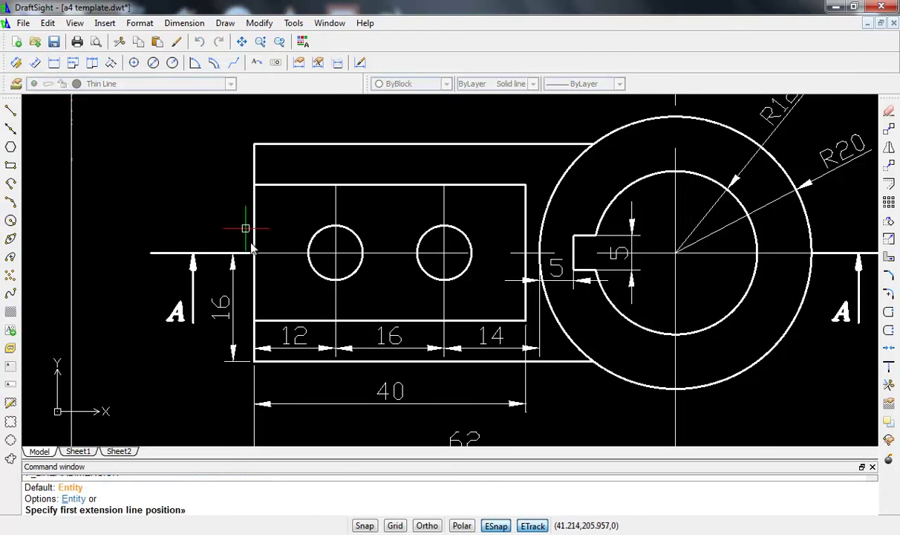
left_click(255, 253)
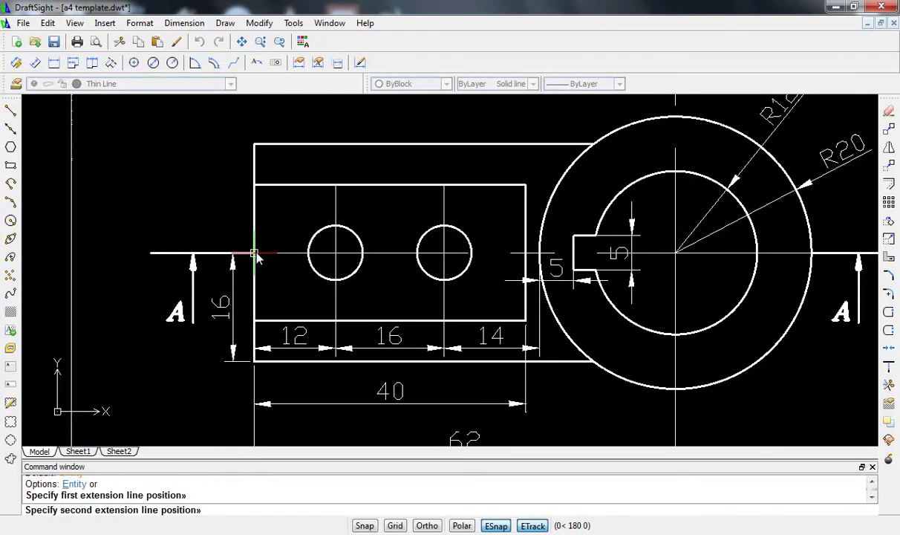
left_click(255, 185)
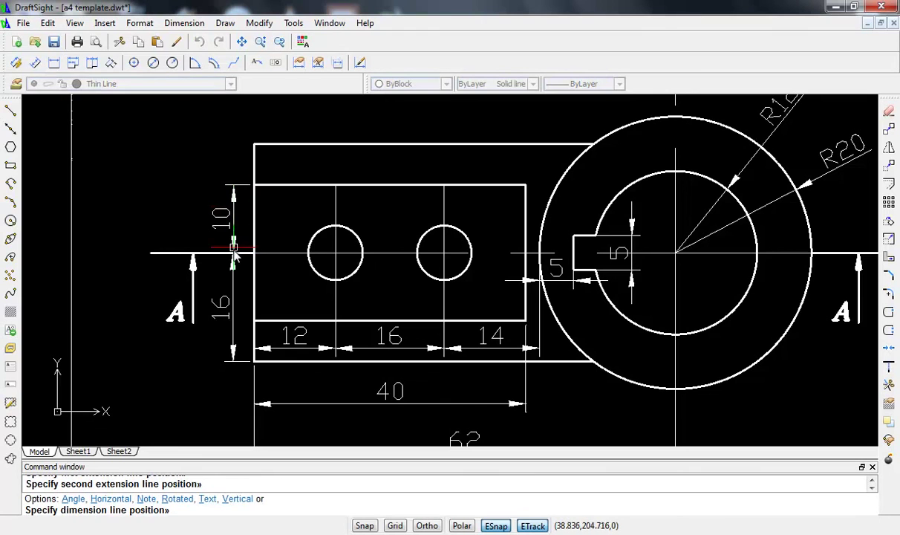
left_click(234, 215)
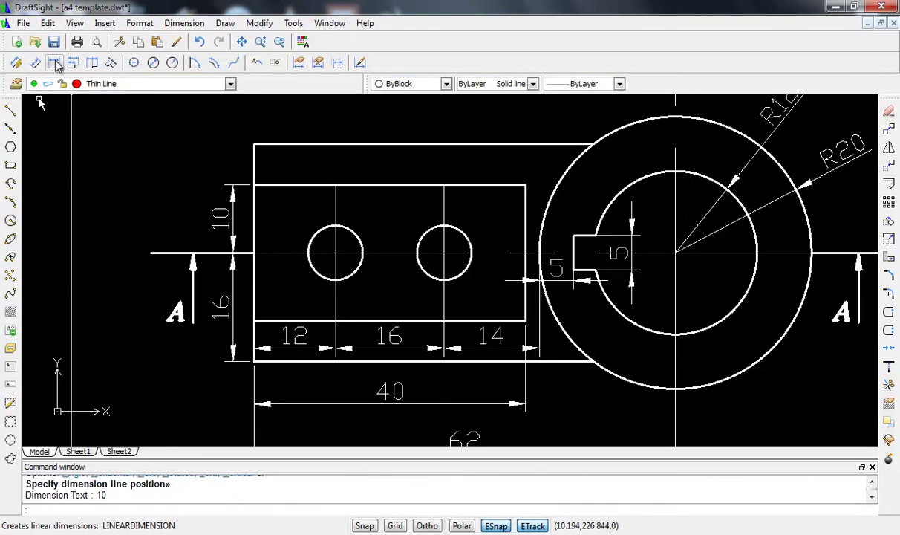
left_click(35, 62)
left_click(255, 185)
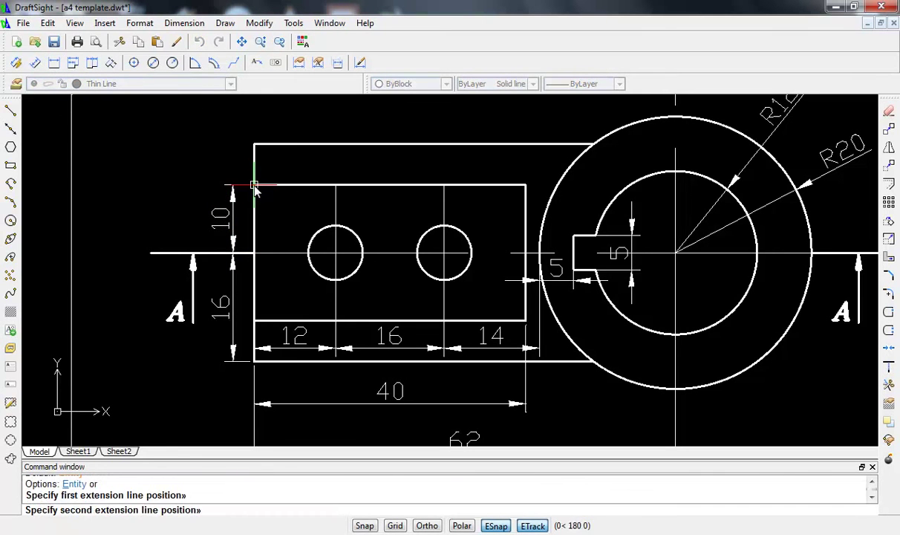
left_click(255, 145)
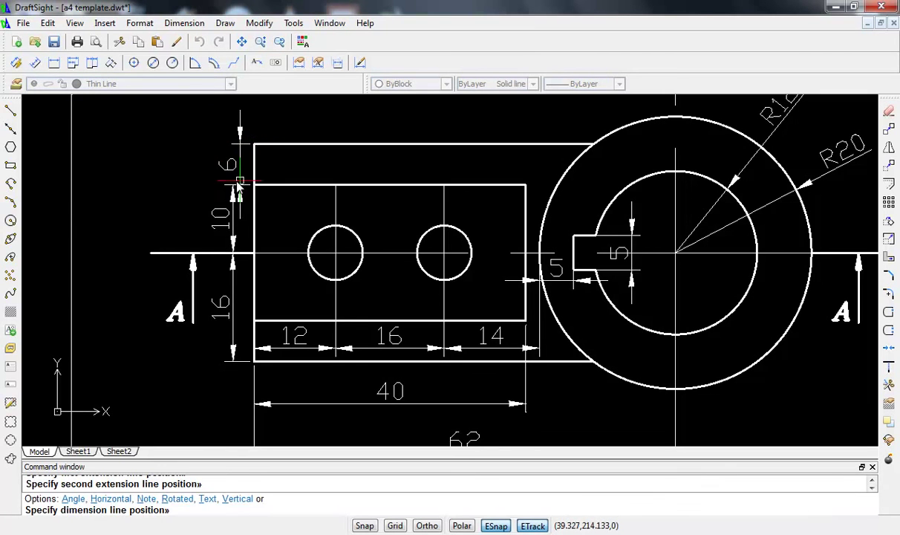
left_click(234, 187)
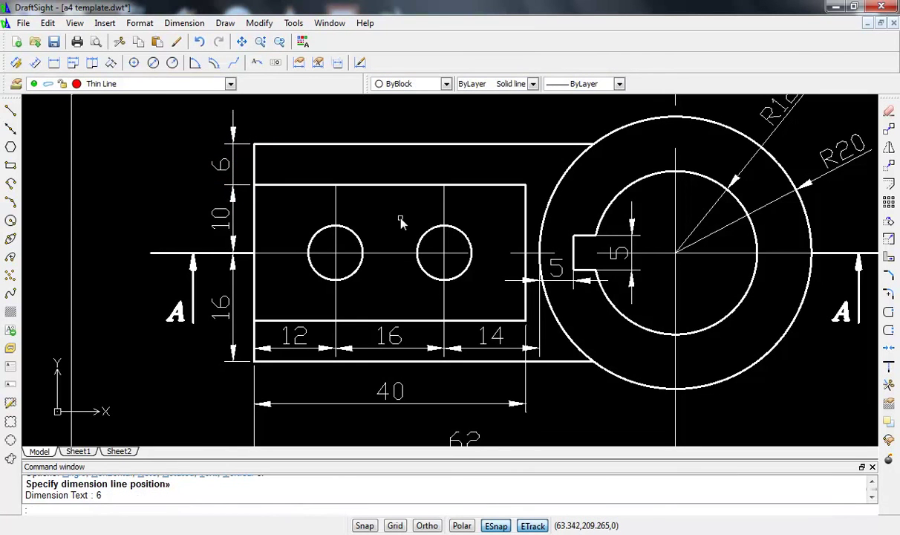
- Add R4 radius dimensions to the left and right small holes, labelled above and below
left_click(172, 62)
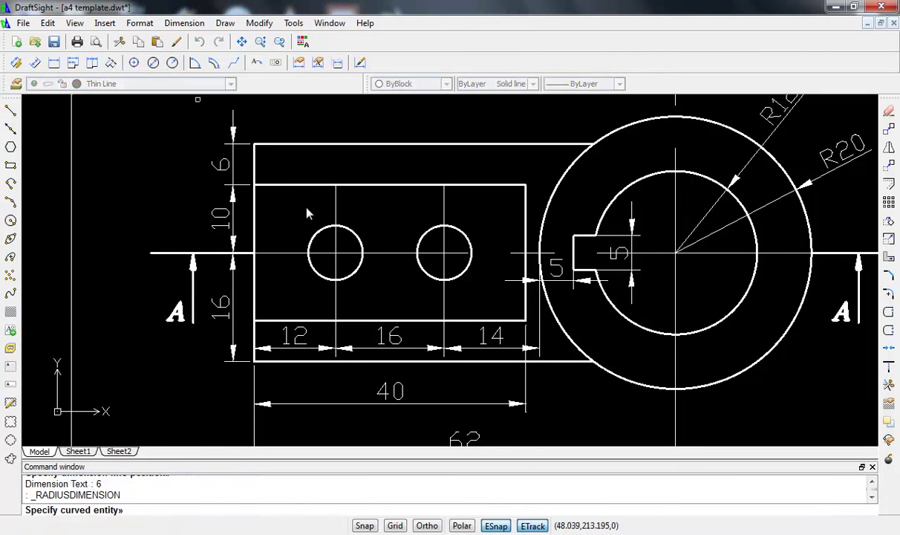
left_click(351, 232)
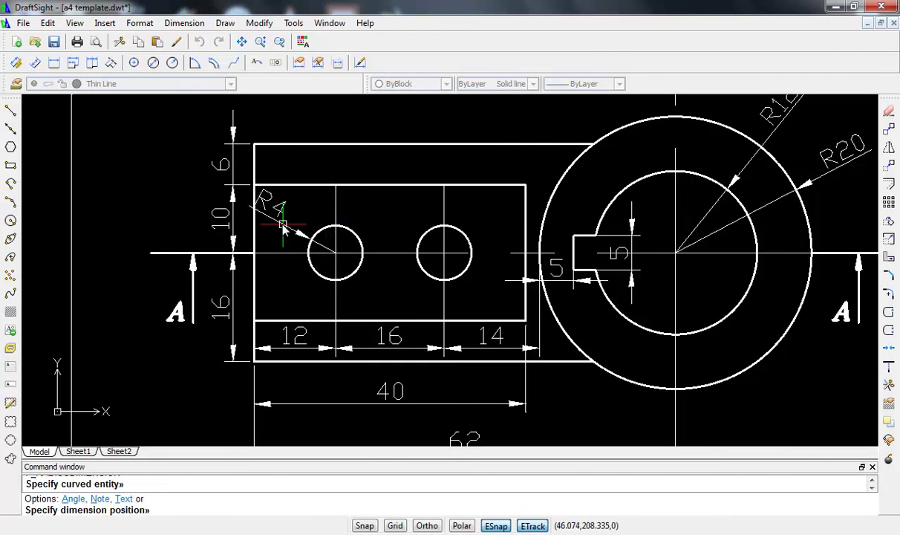
left_click(373, 234)
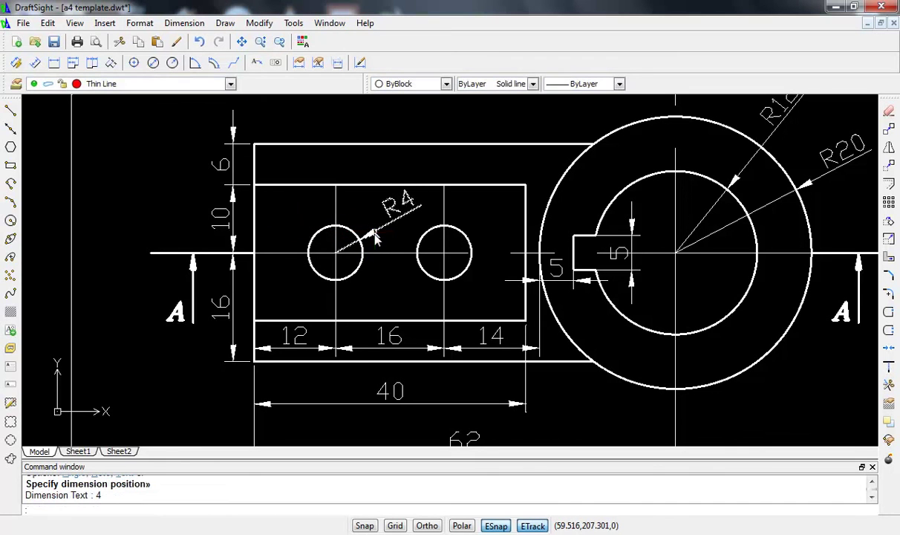
left_click(178, 65)
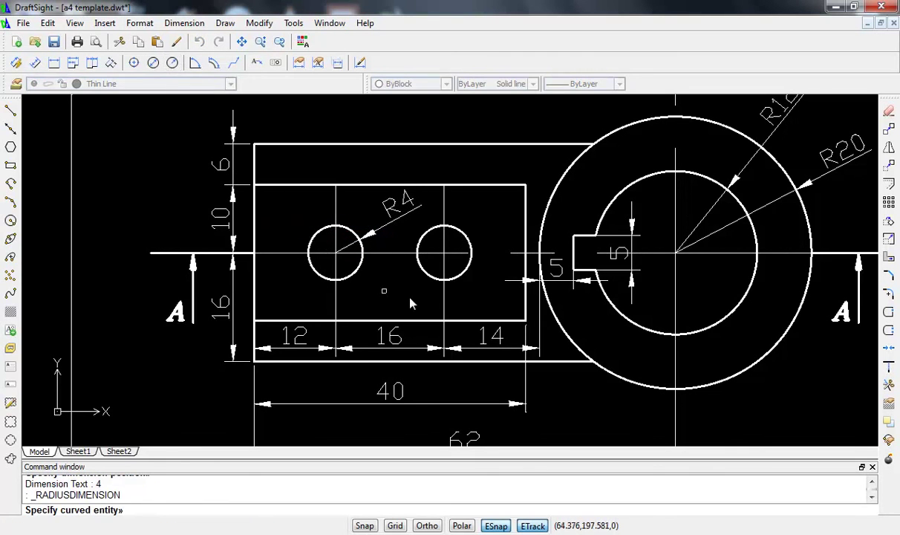
left_click(423, 275)
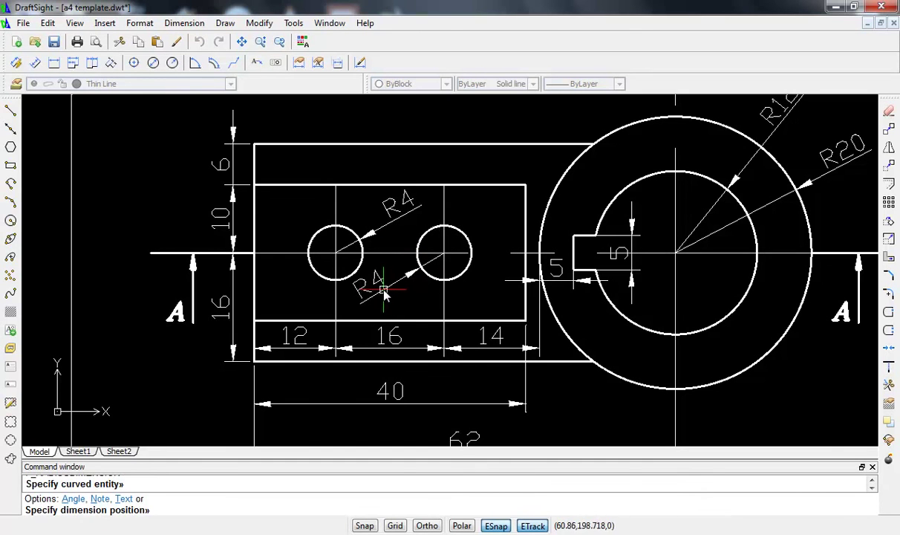
left_click(390, 295)
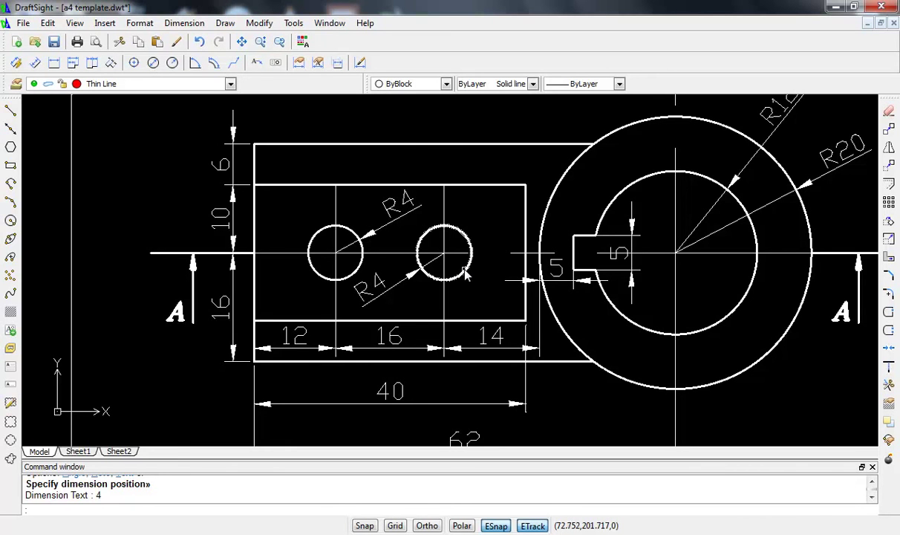
- Dimension the hatched base strip's height as a vertical 7 on the section's left side
scroll(464, 275, "down", 1)
scroll(445, 276, "down", 1)
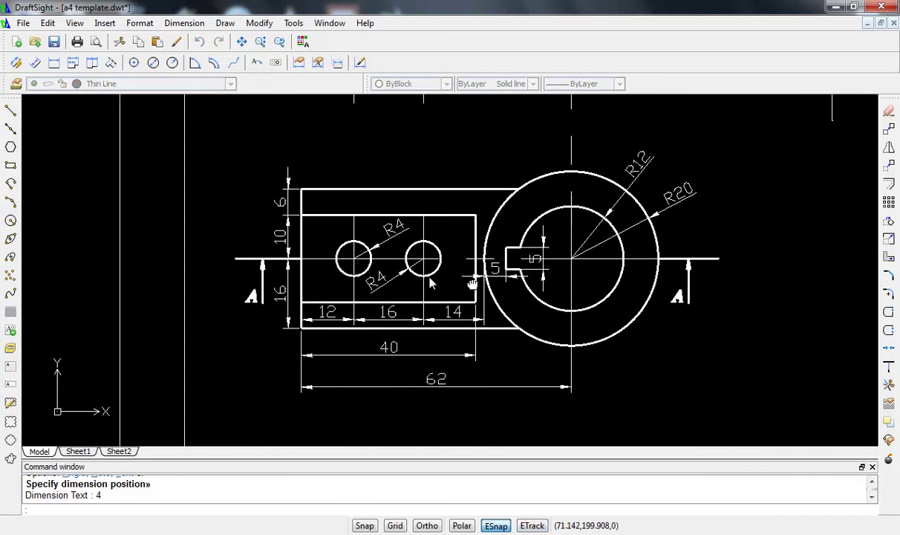
scroll(480, 223, "down", 1)
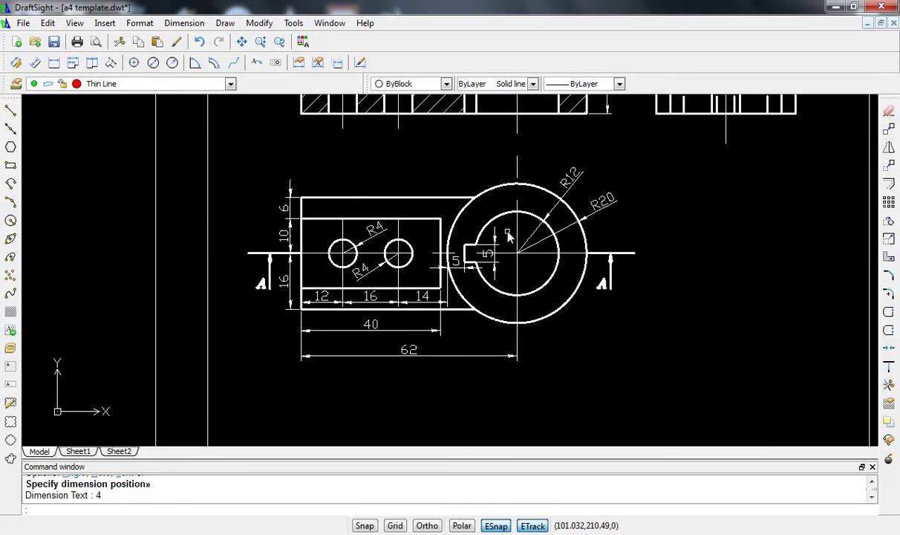
scroll(480, 218, "up", 1)
scroll(502, 237, "down", 1)
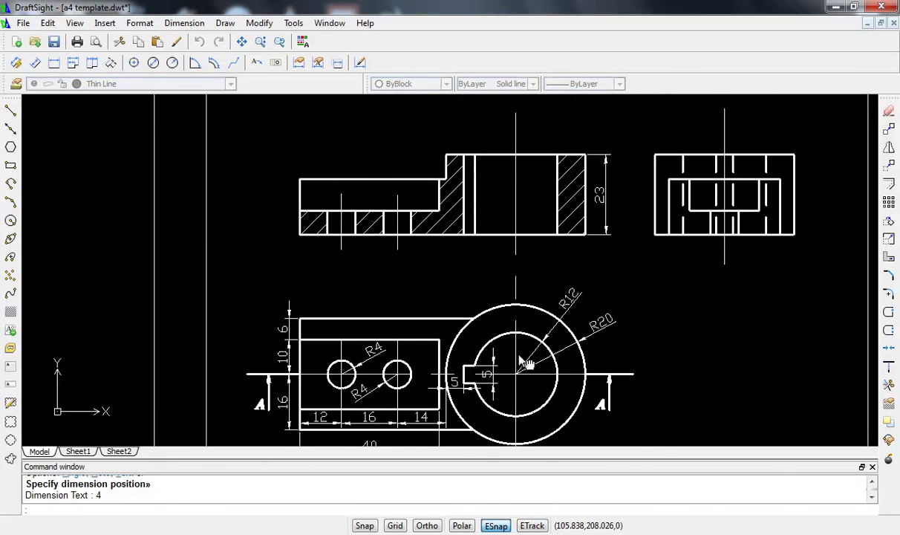
middle_click_drag(393, 184, 379, 260)
scroll(275, 245, "up", 2)
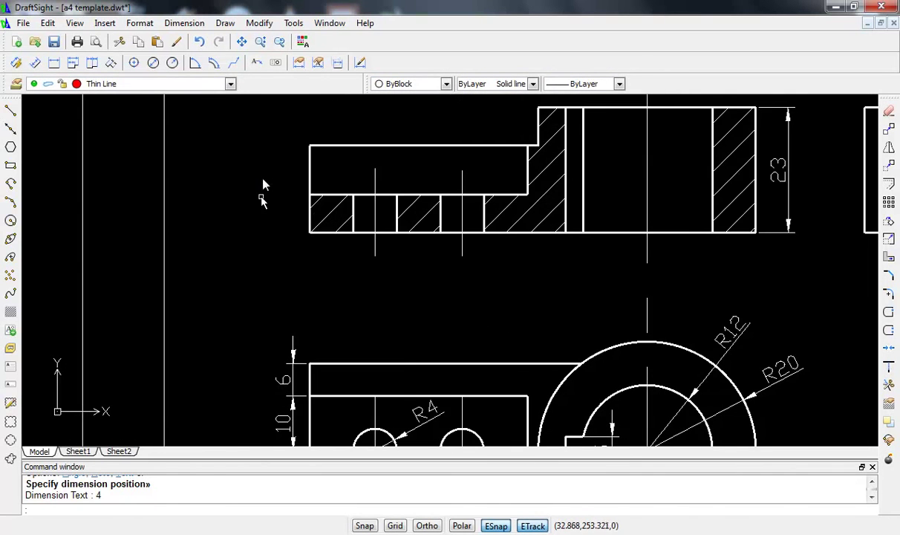
left_click(54, 62)
scroll(295, 234, "up", 3)
scroll(311, 227, "up", 2)
scroll(333, 245, "up", 3)
scroll(334, 242, "up", 2)
left_click(356, 238)
scroll(307, 209, "down", 2)
mouse_move(307, 208)
middle_mouse_down()
mouse_move(331, 332)
mouse_move(329, 411)
middle_mouse_up()
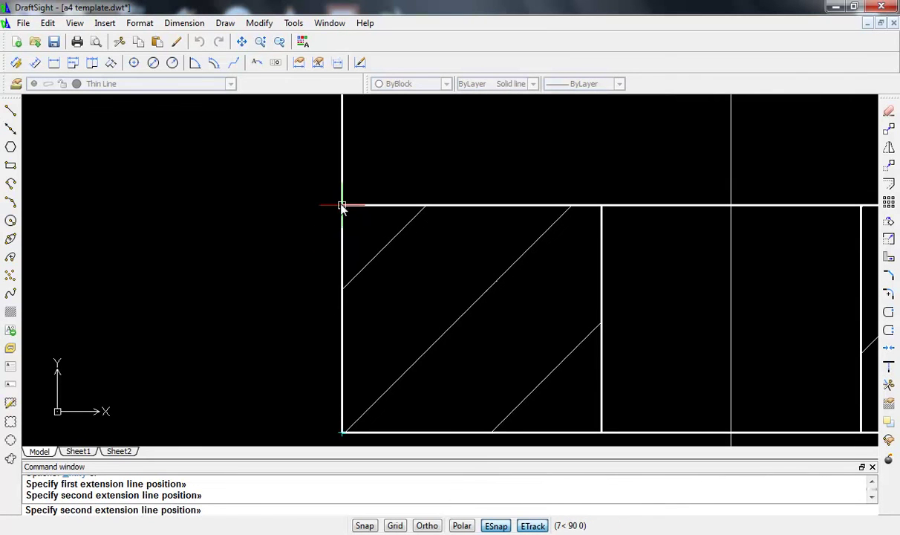
left_click(342, 204)
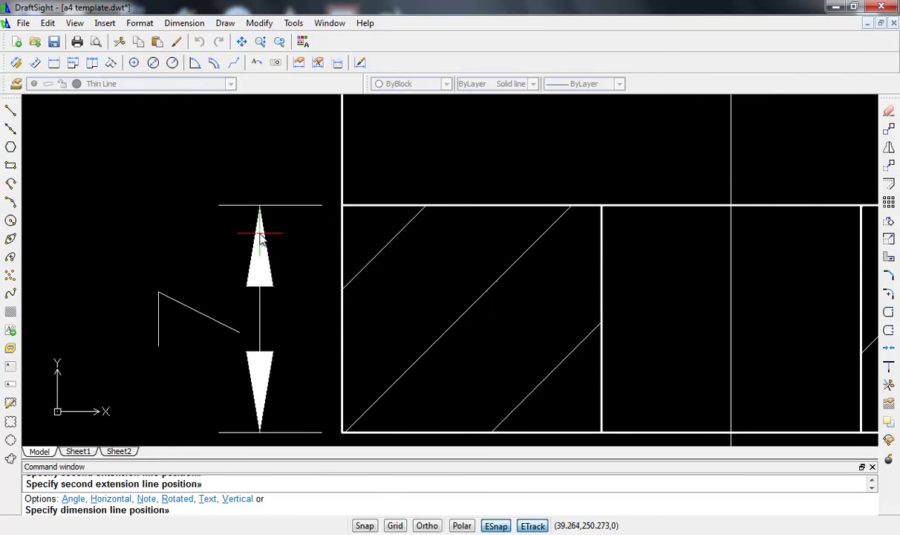
left_click(261, 227)
- Add a vertical 9 dimension for the upper step, stacked above the 7
scroll(301, 203, "down", 1)
scroll(301, 202, "down", 1)
scroll(291, 179, "down", 1)
middle_click_drag(291, 176, 293, 235)
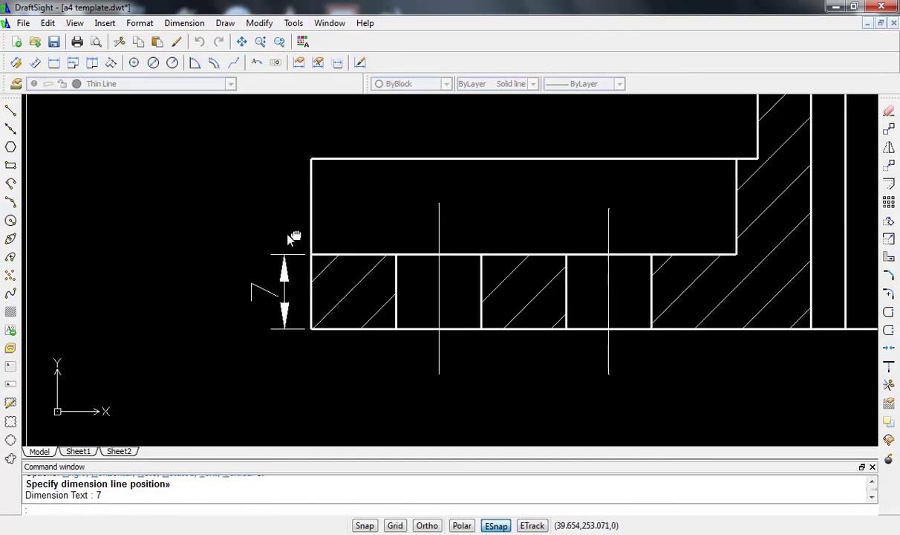
scroll(293, 235, "down", 1)
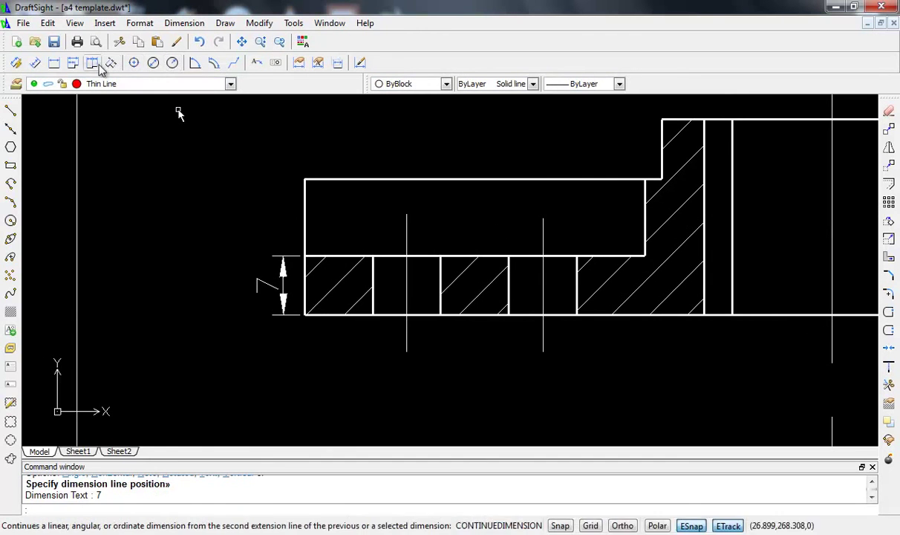
left_click(53, 62)
scroll(253, 250, "up", 3)
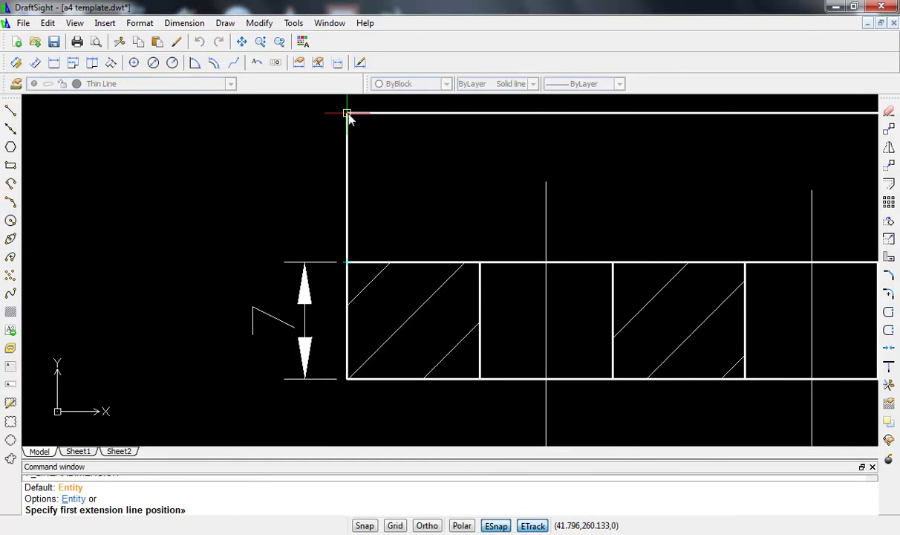
left_click(348, 114)
left_click(348, 263)
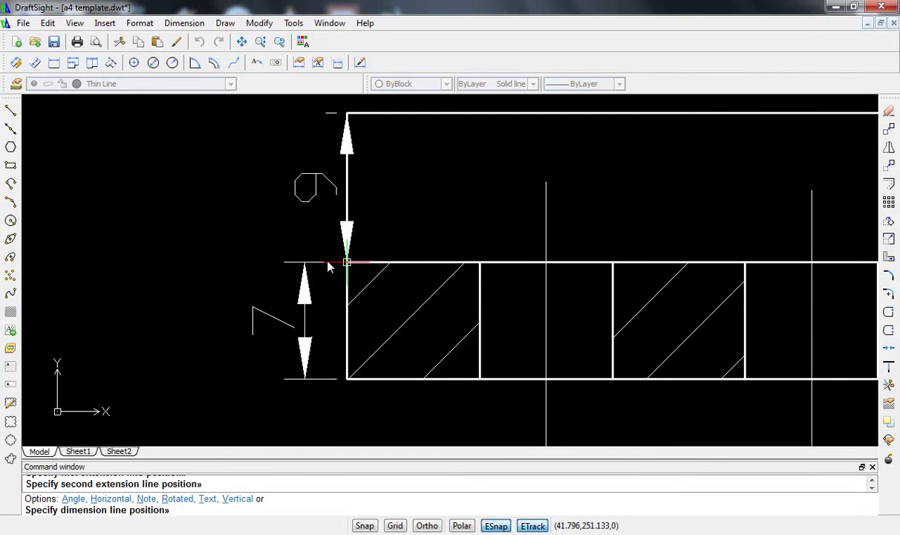
left_click(307, 262)
scroll(340, 261, "down", 3)
scroll(340, 261, "down", 1)
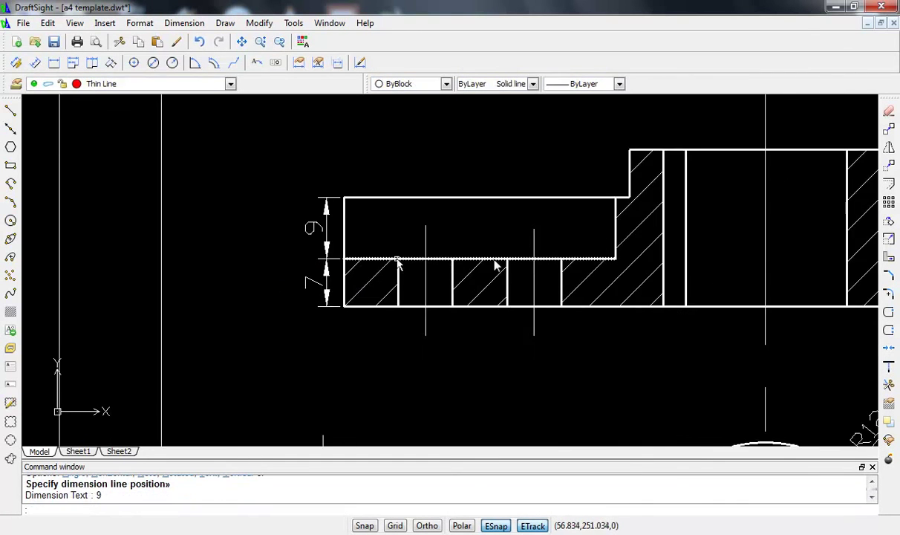
middle_click_drag(530, 268, 423, 202)
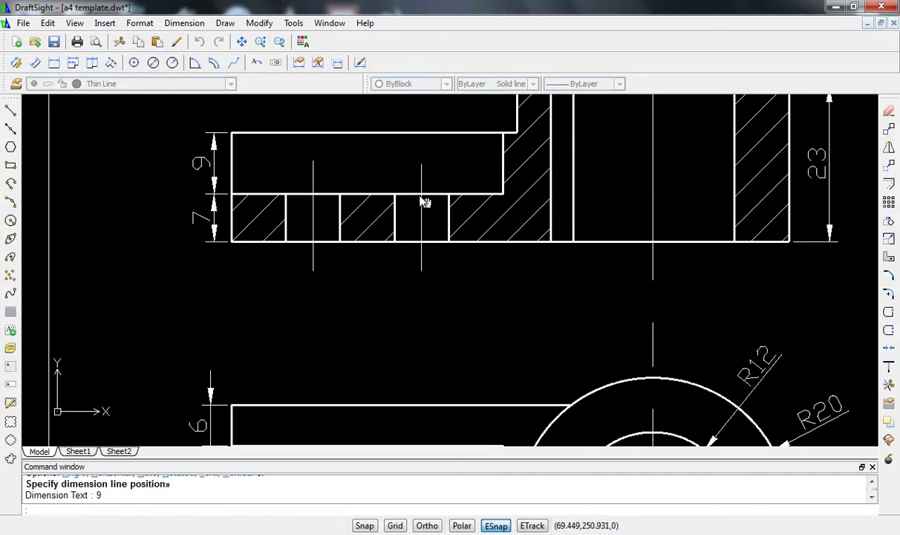
scroll(504, 209, "down", 2)
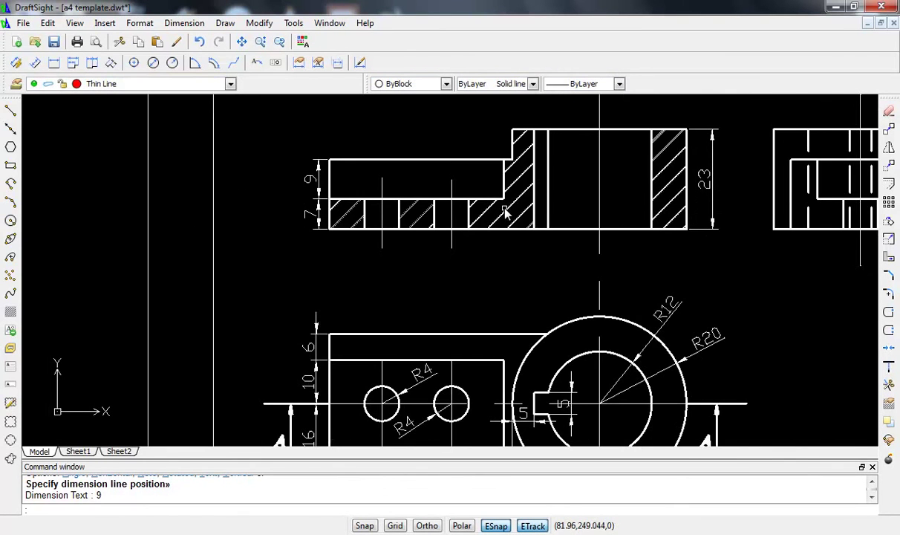
middle_click_drag(666, 254, 456, 272)
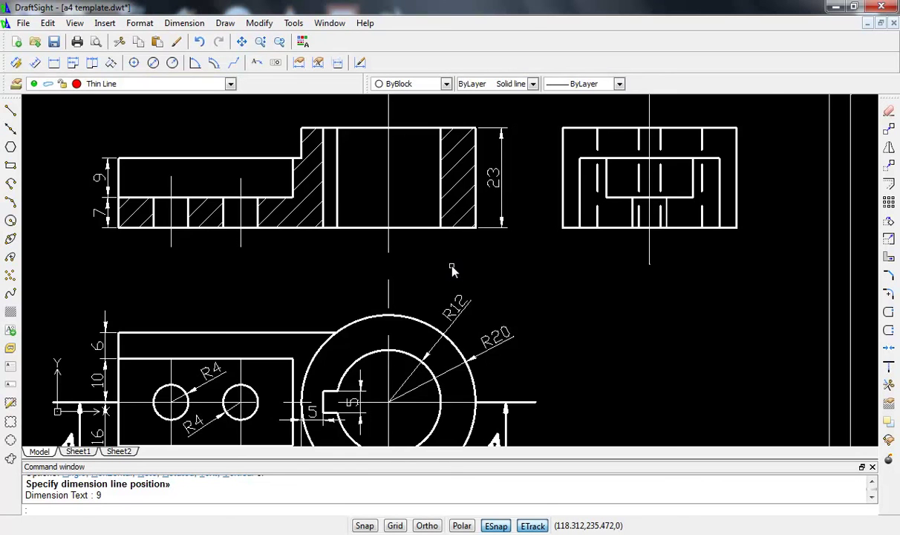
scroll(451, 270, "down", 2)
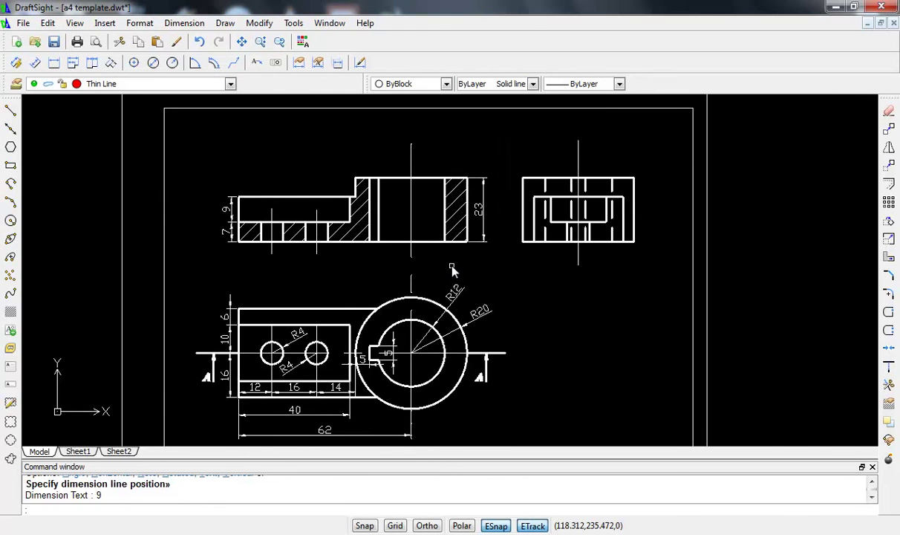
scroll(441, 269, "up", 1)
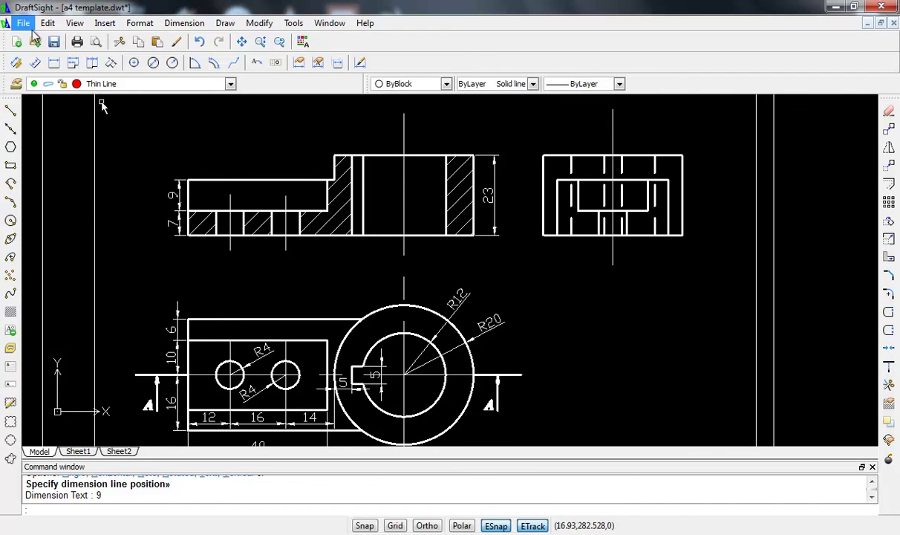
scroll(186, 204, "down", 2)
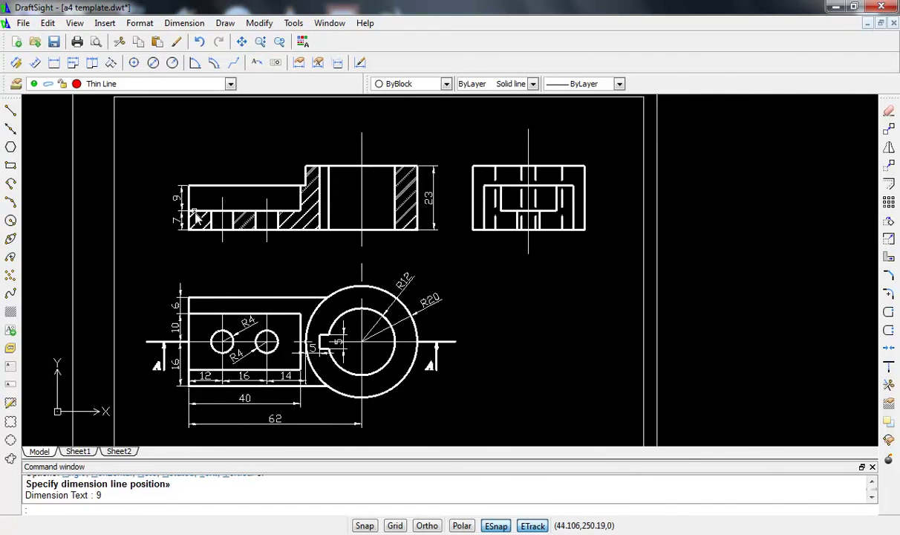